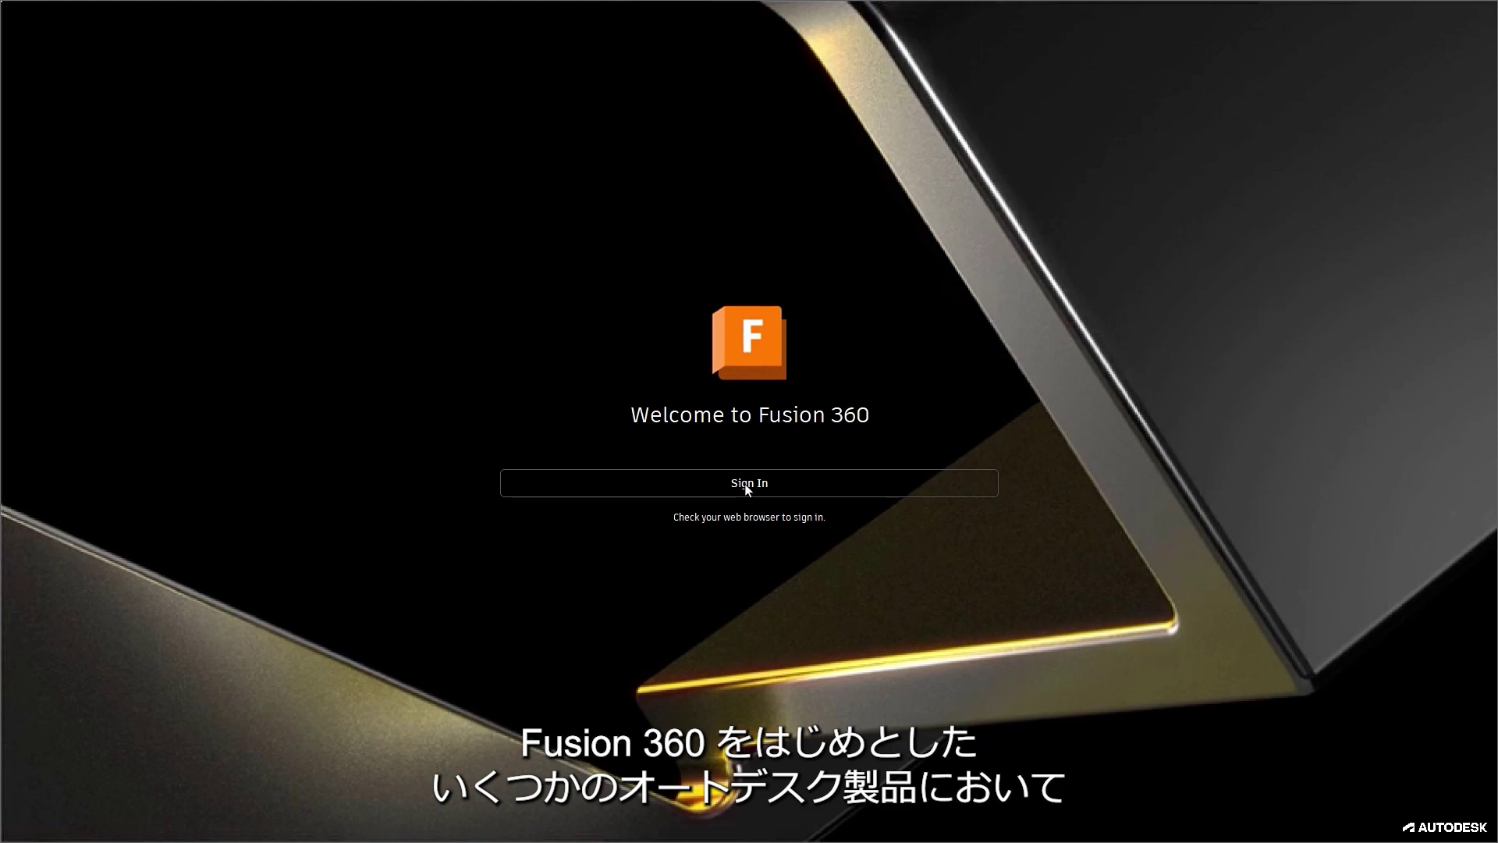
# Sign in to the Autodesk account through the browser and return to Fusion 360
pyautogui.click(747, 483)
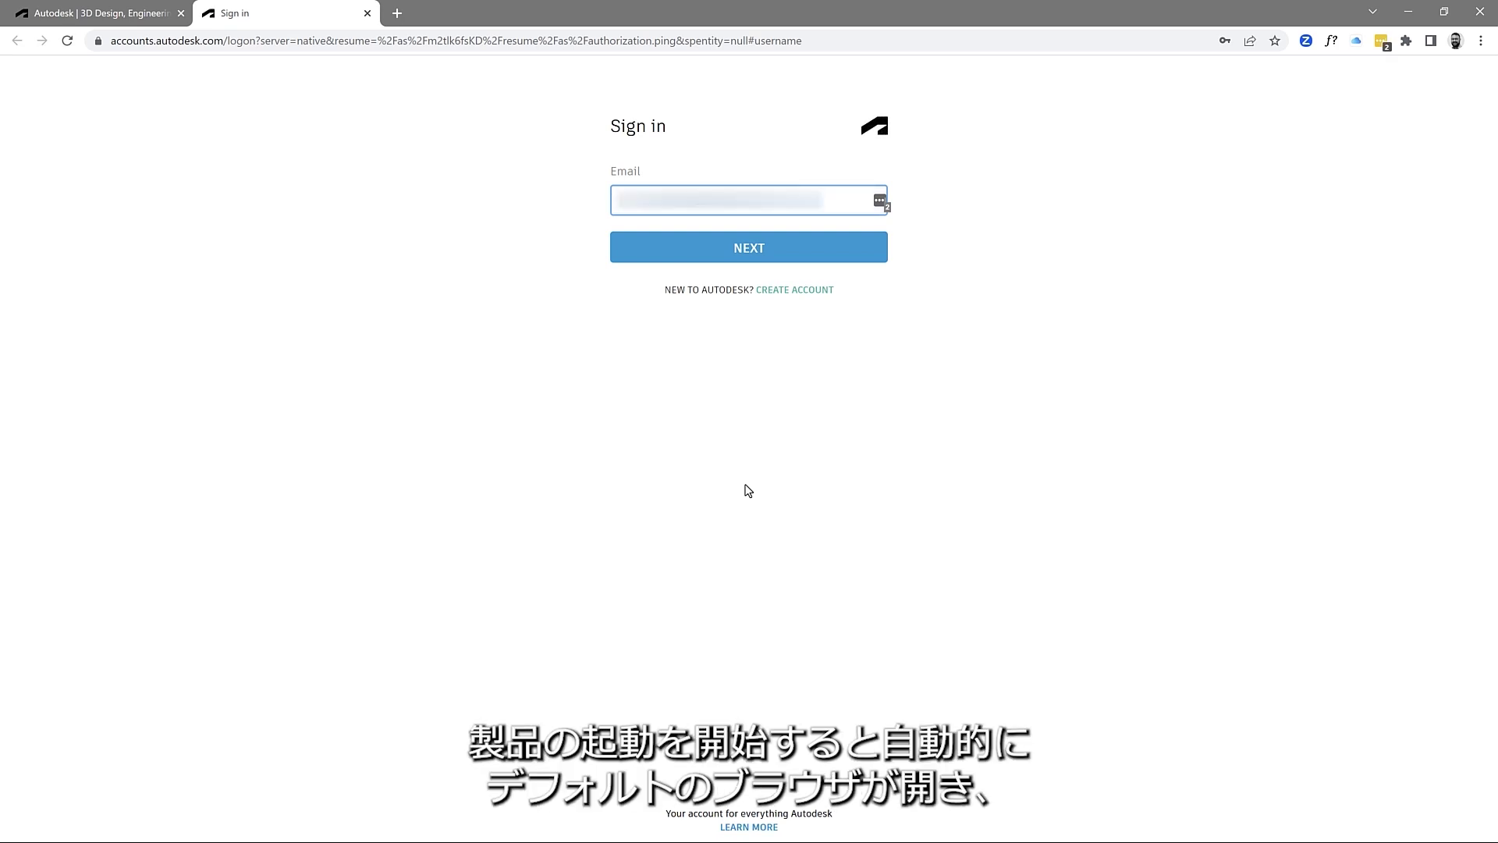
pyautogui.click(763, 251)
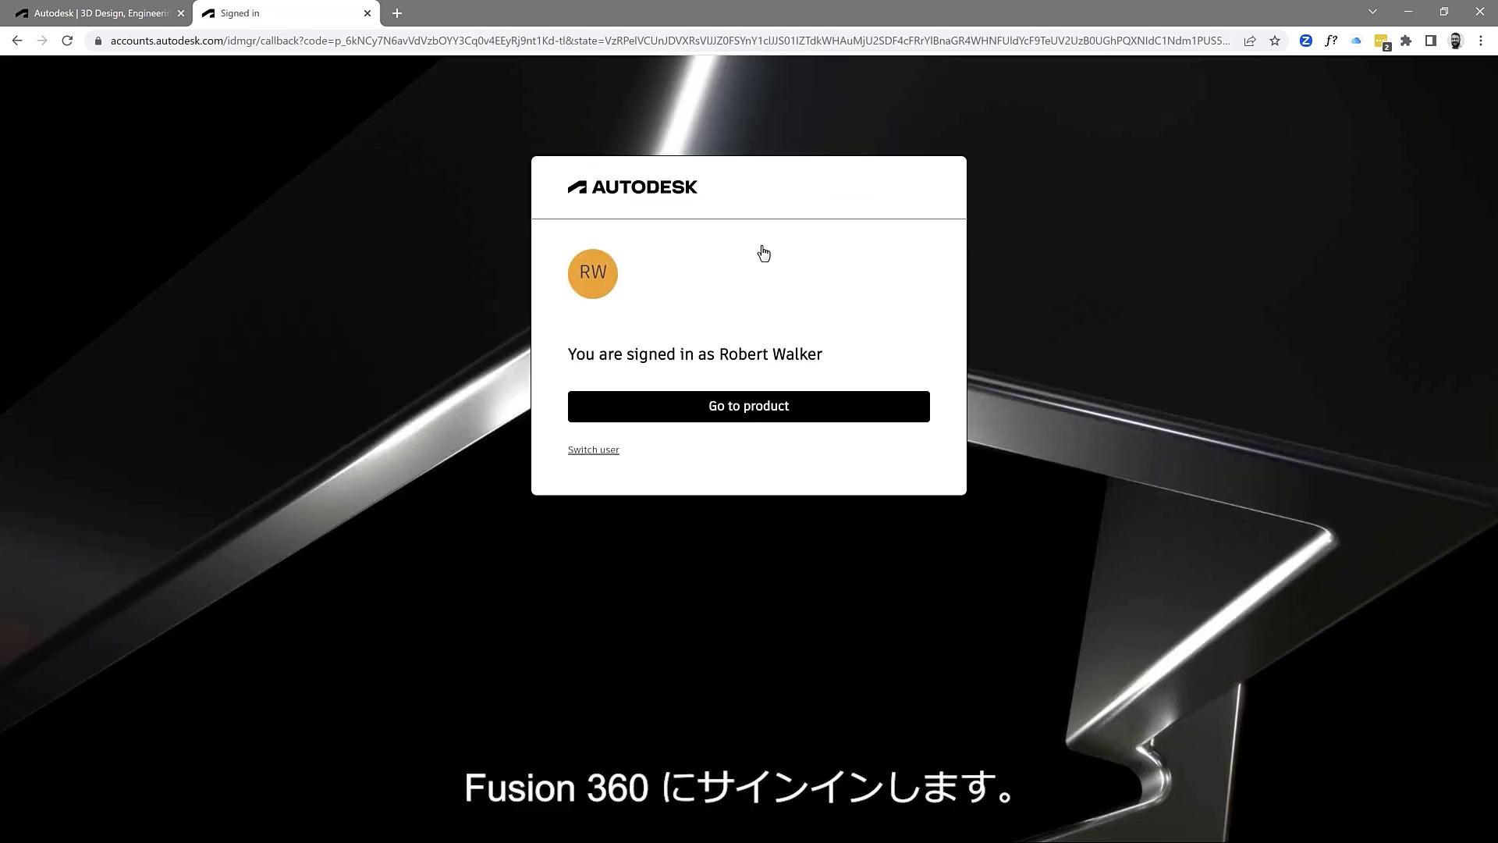
pyautogui.click(762, 414)
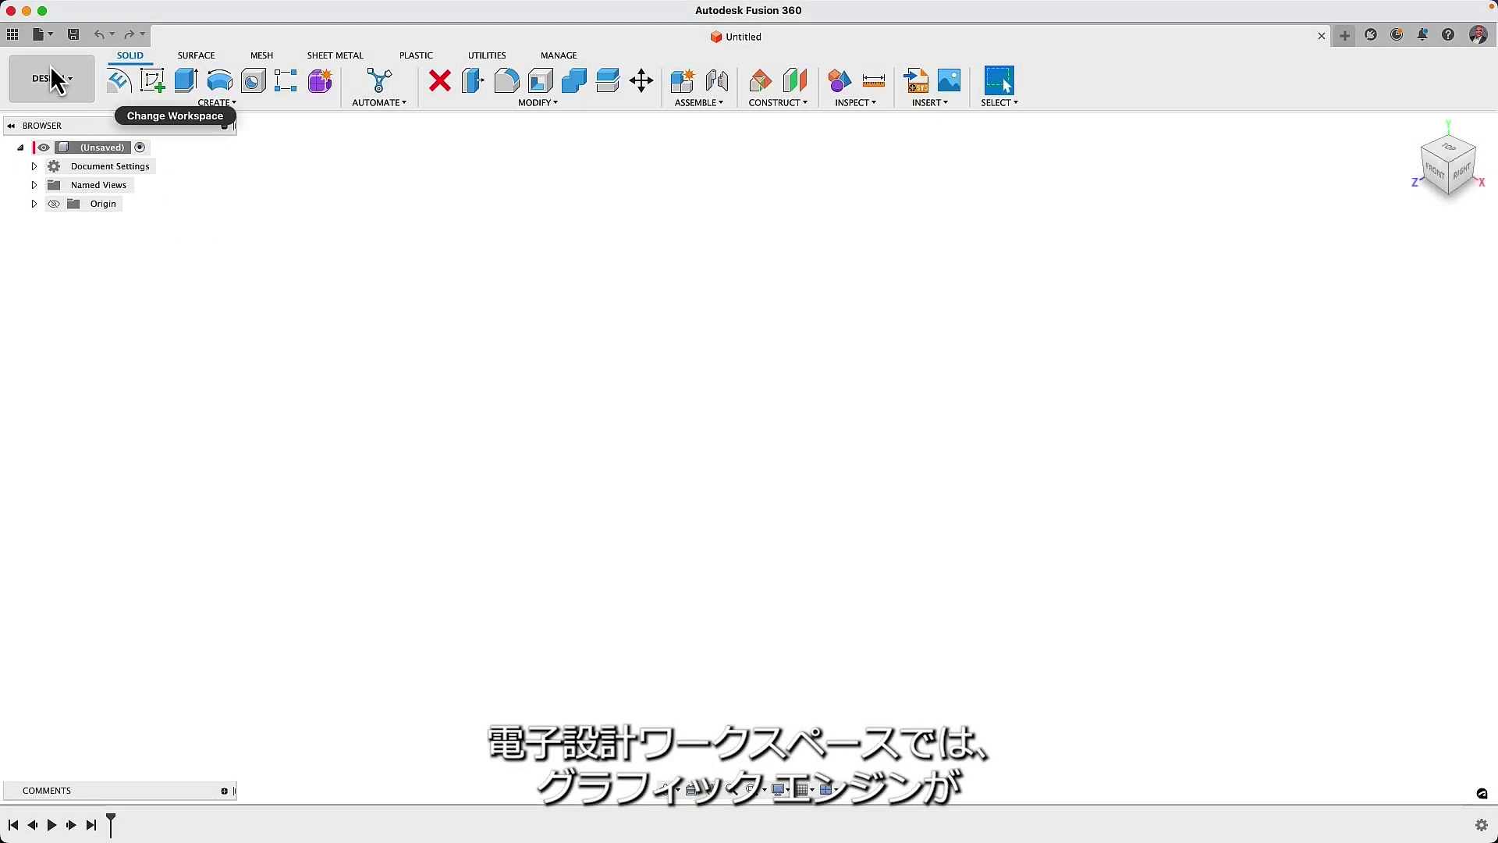
# Open the SmartMeter project's 52101-101-REV-A_DEMOVERSION board layout and pan across its traces
pyautogui.click(12, 34)
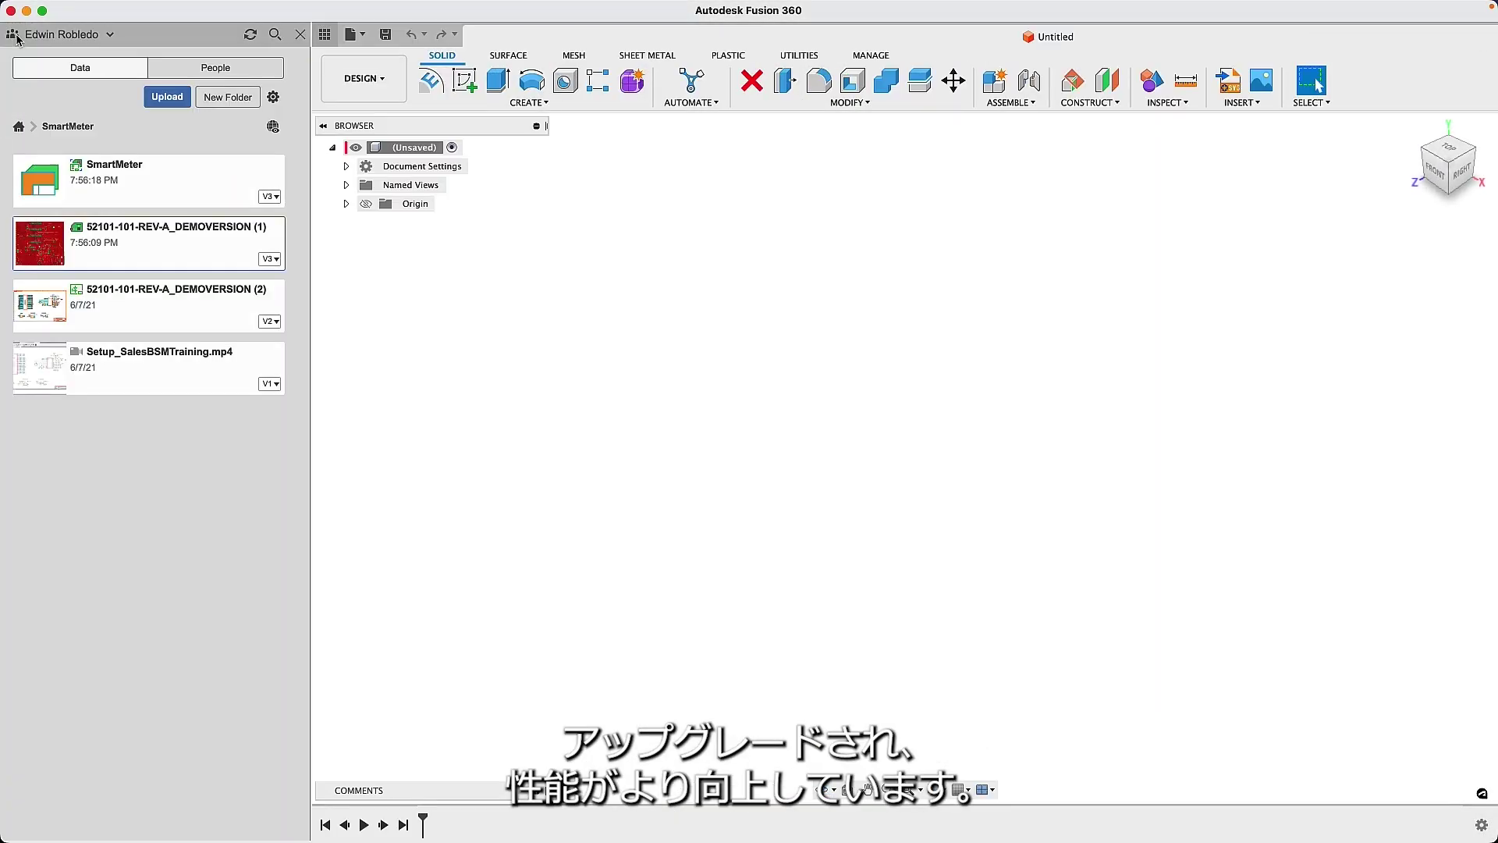
pyautogui.doubleClick(110, 256)
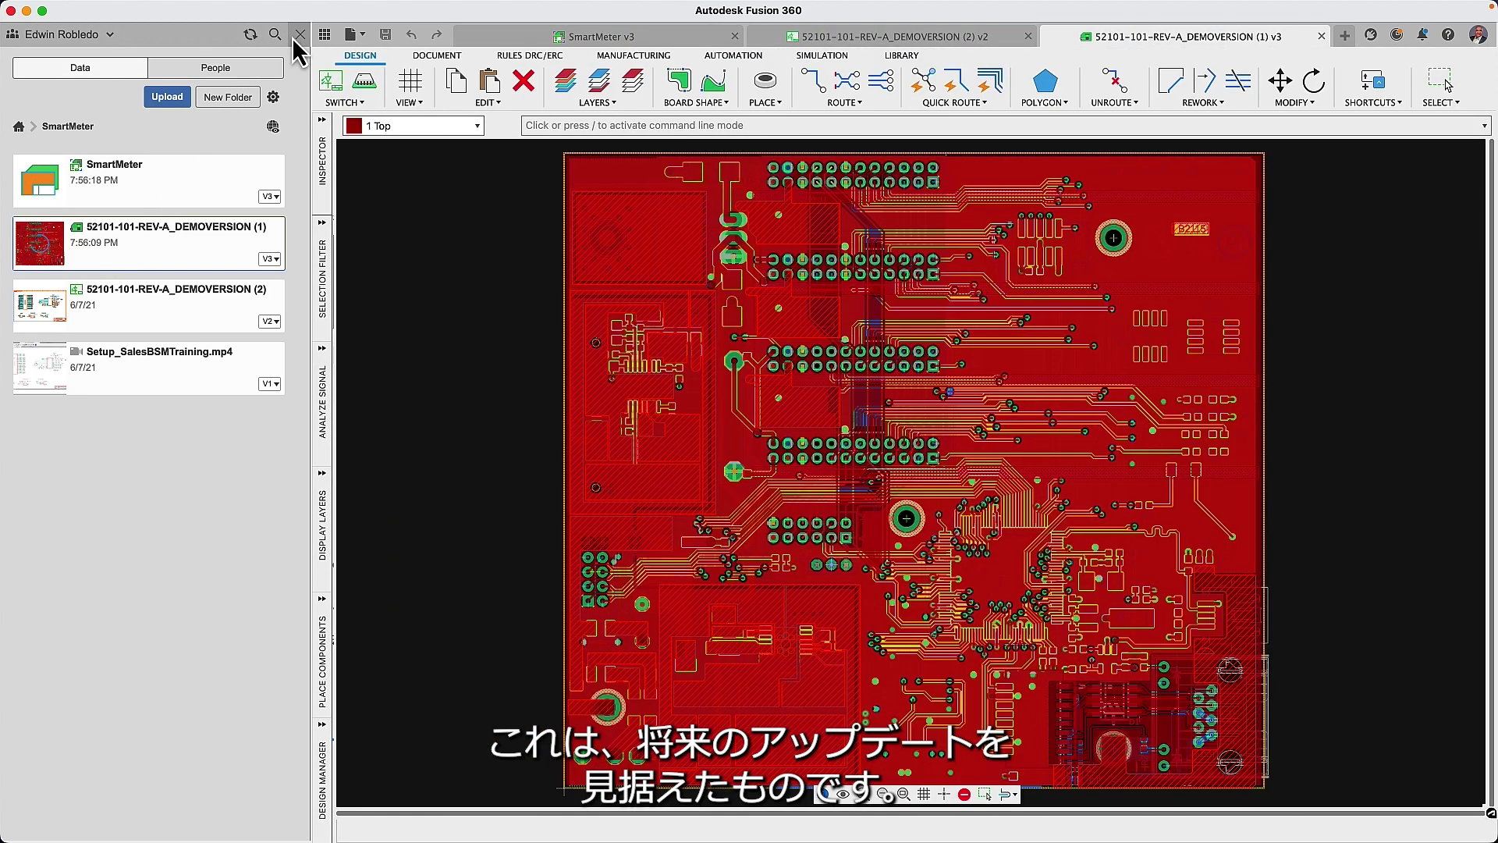
pyautogui.click(299, 34)
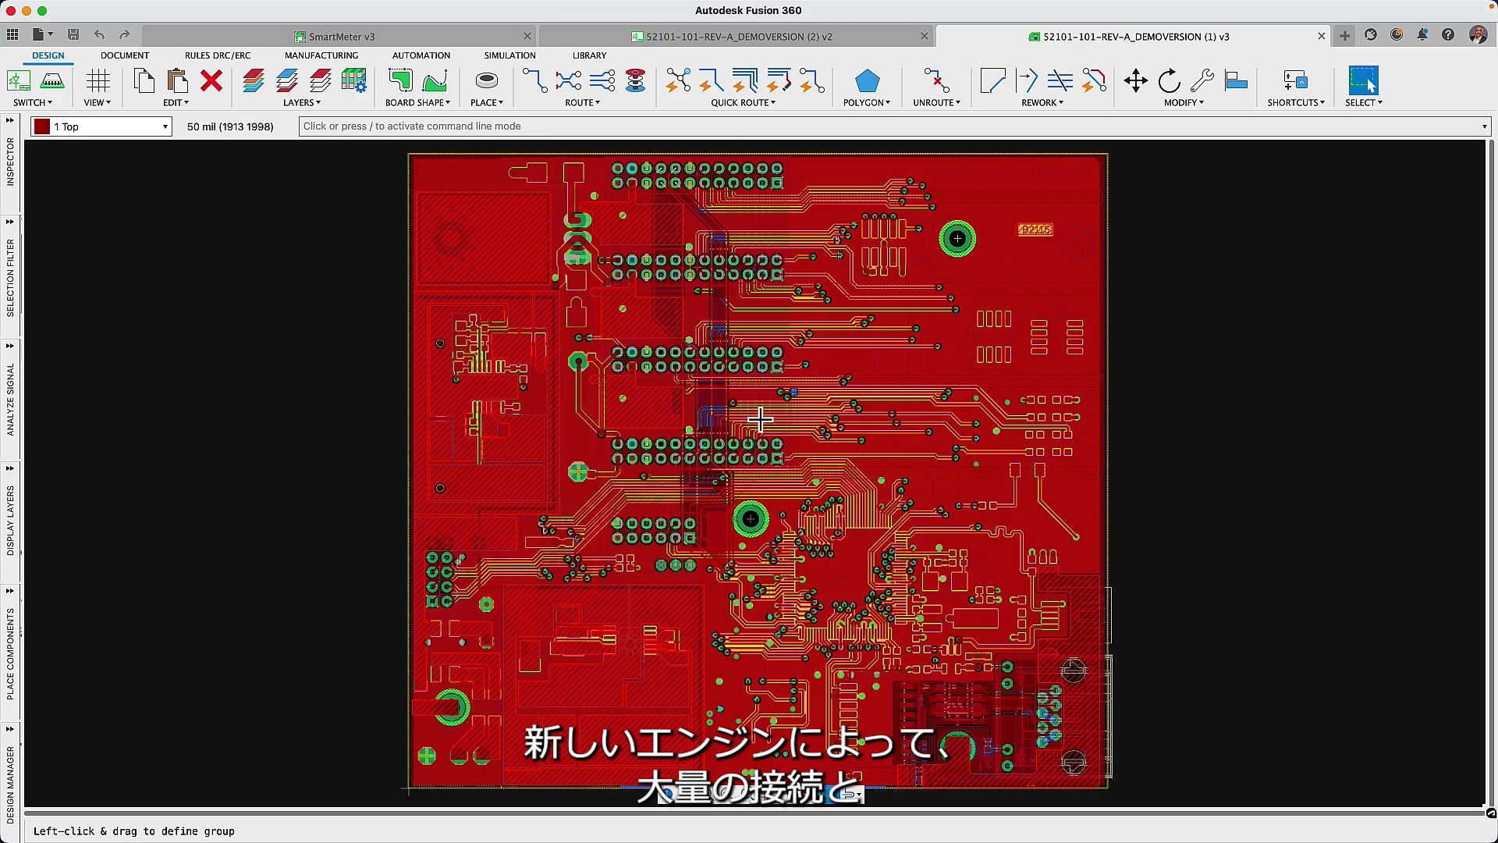
pyautogui.scroll(10, 759, 419)
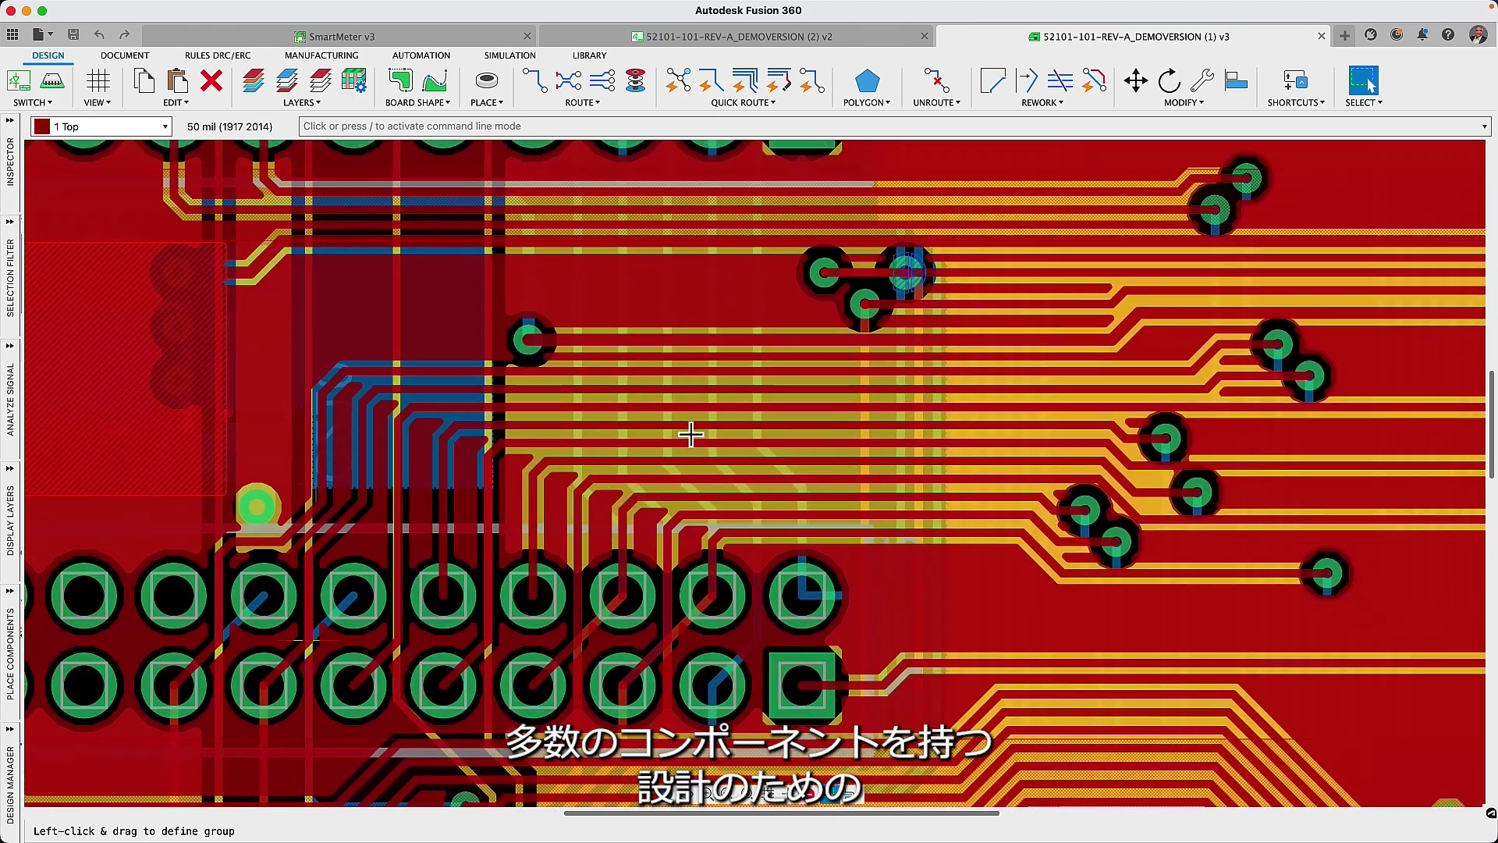
pyautogui.moveTo(691, 435); pyautogui.dragTo(321, 459, button='middle')
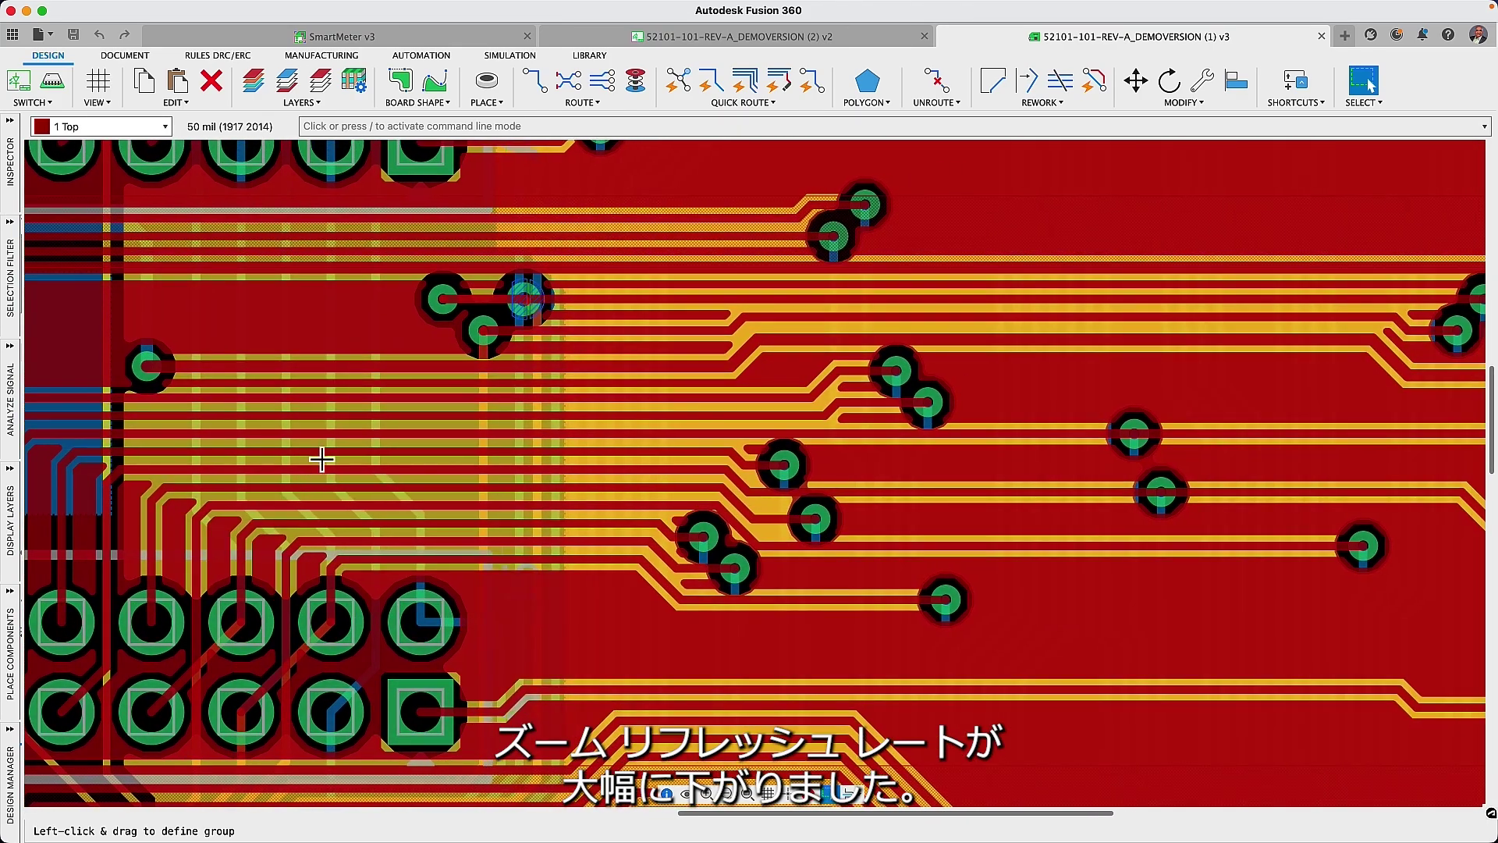
pyautogui.scroll(-3, 322, 458)
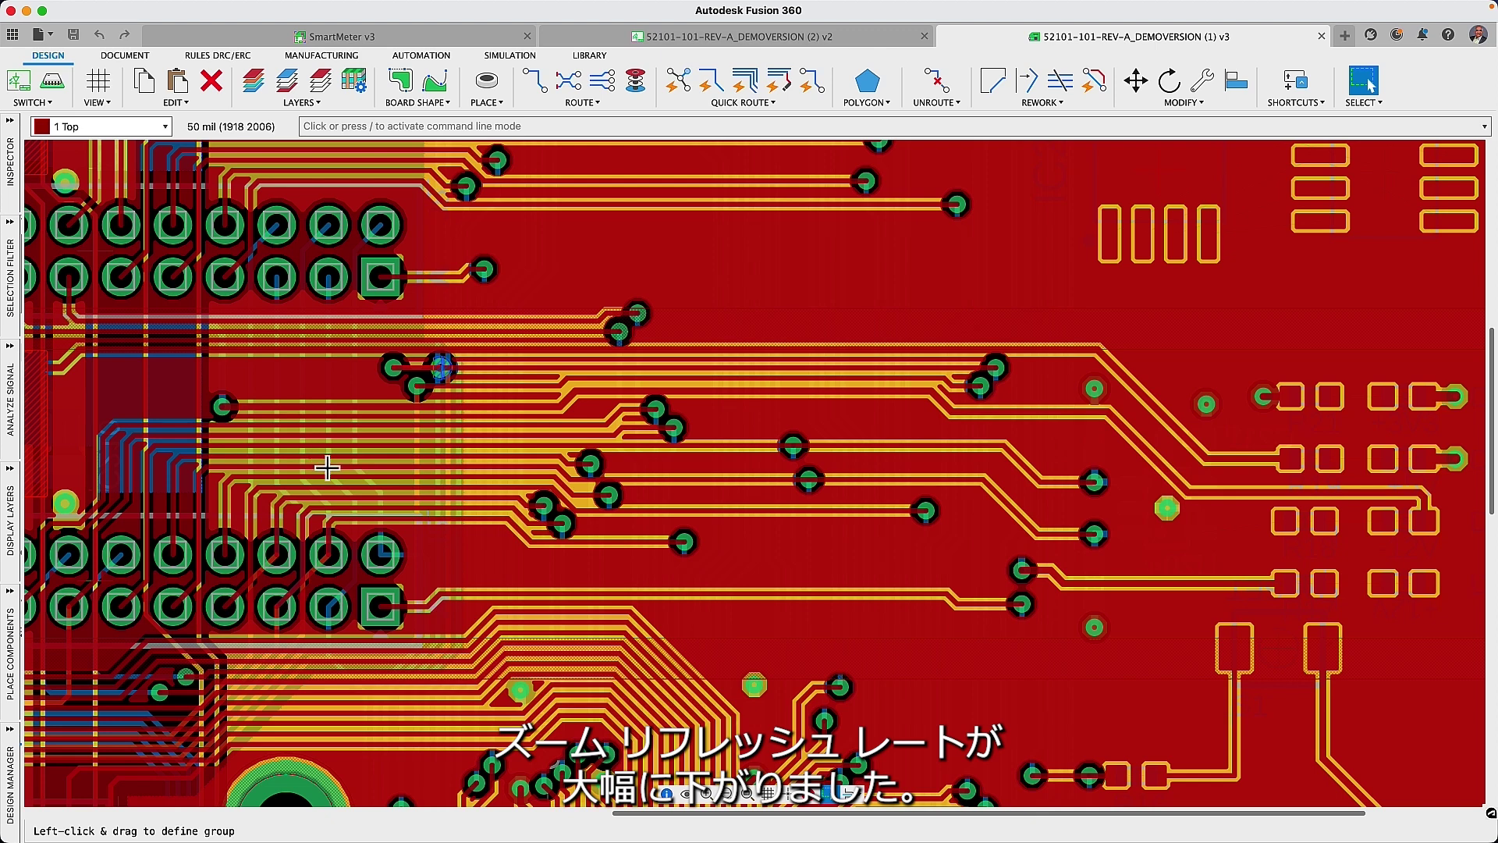
# Hide all polygon pour fills and move resistor R18 to a new spot
pyautogui.click(862, 103)
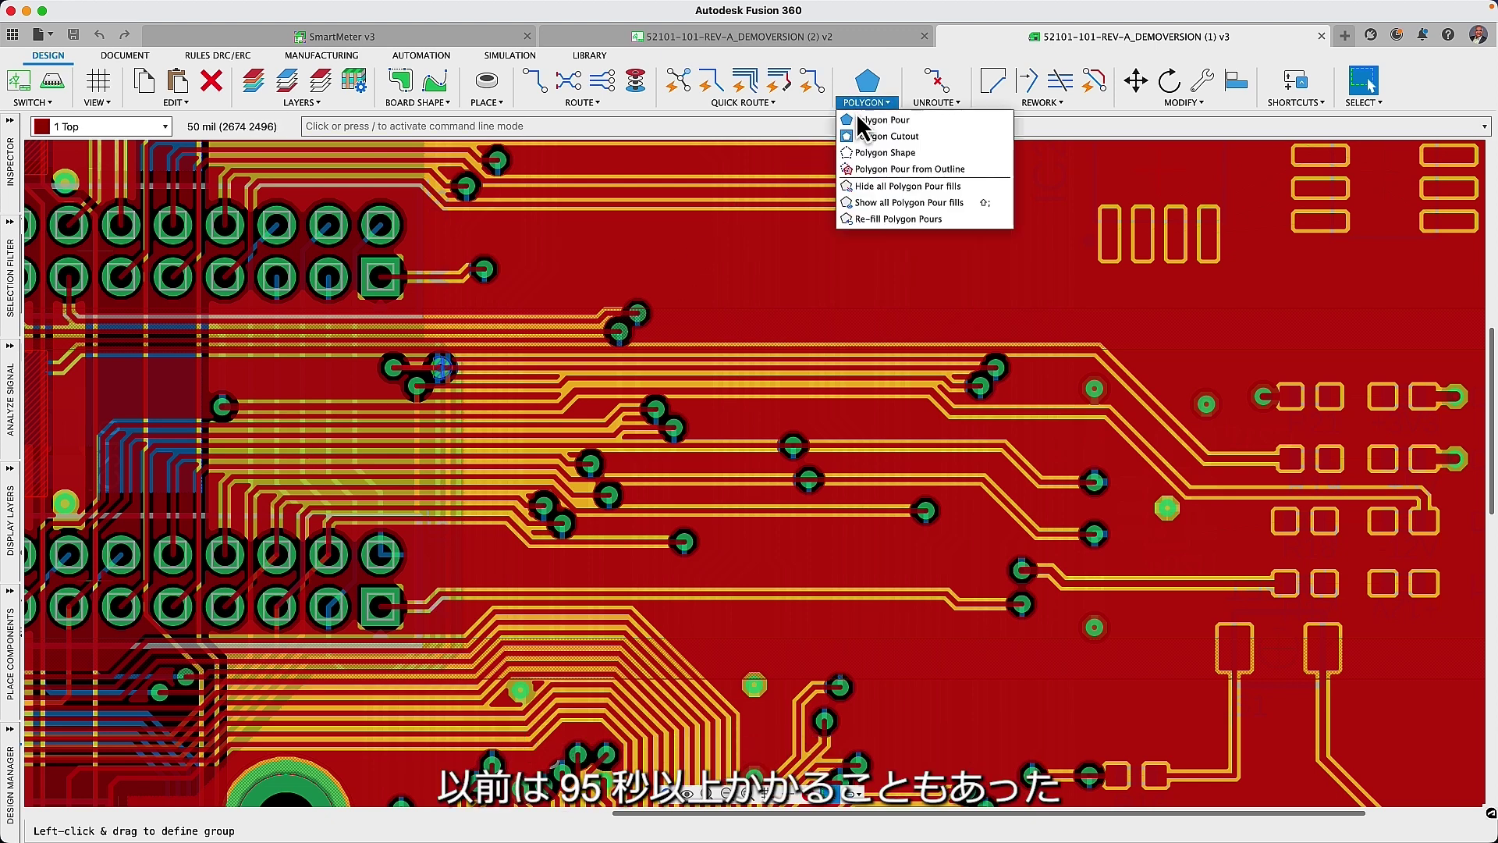
pyautogui.click(861, 186)
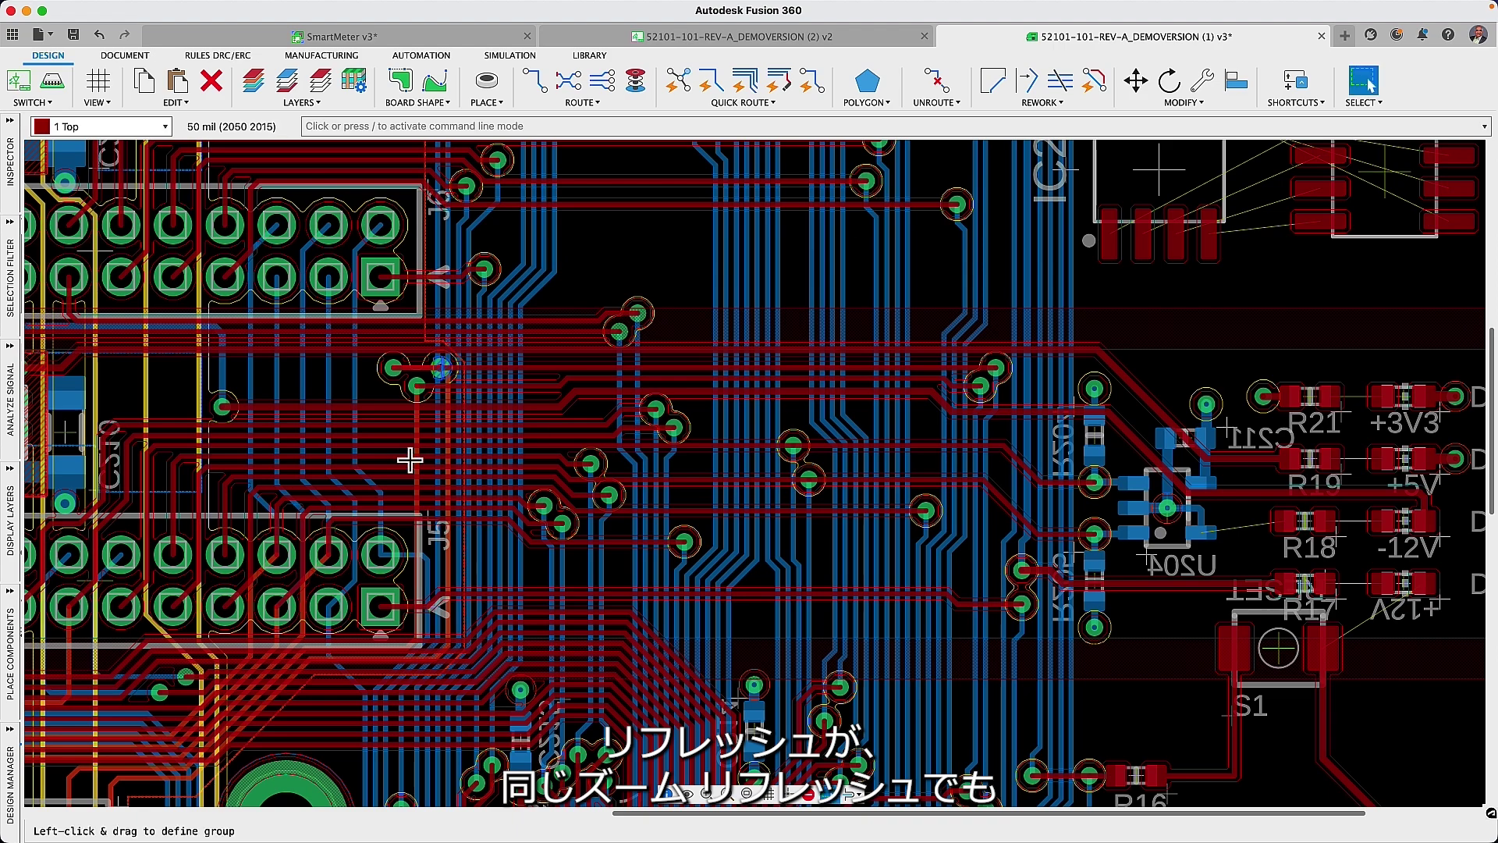
pyautogui.scroll(-2, 1299, 531)
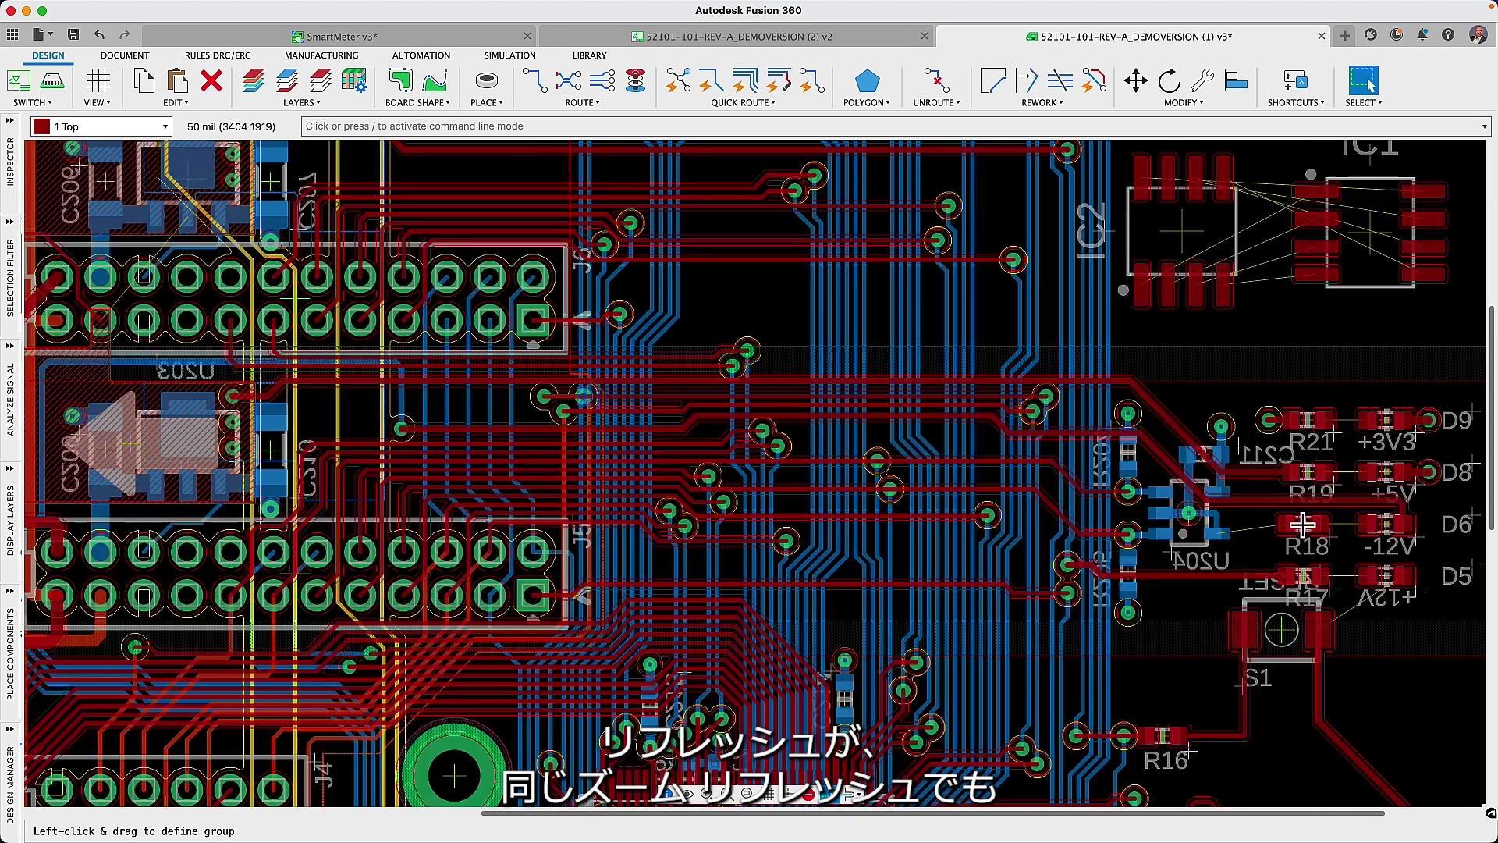
pyautogui.click(1302, 524)
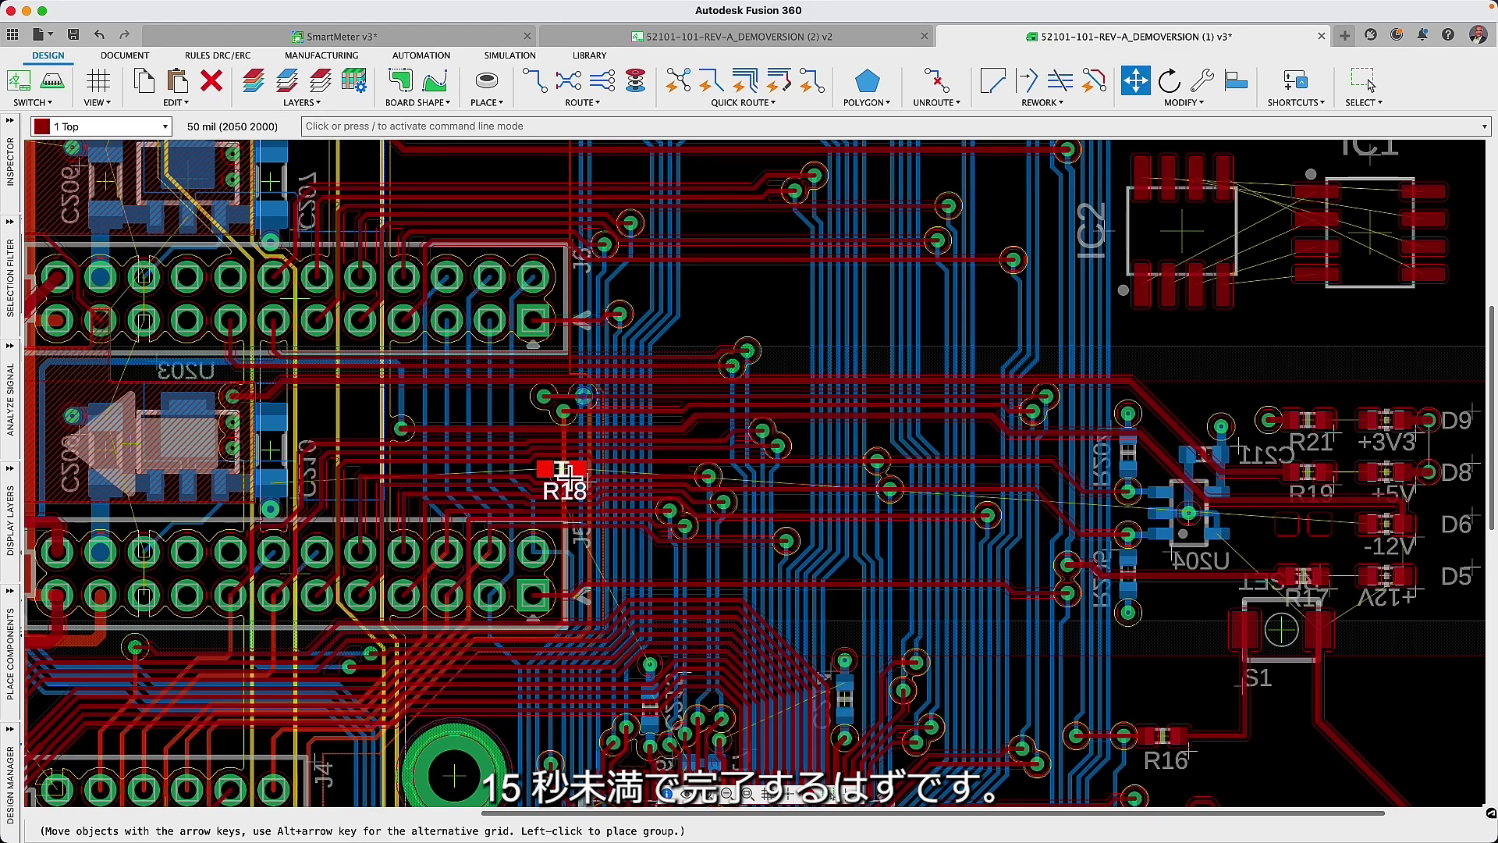
pyautogui.click(565, 489)
pyautogui.scroll(5, 564, 488)
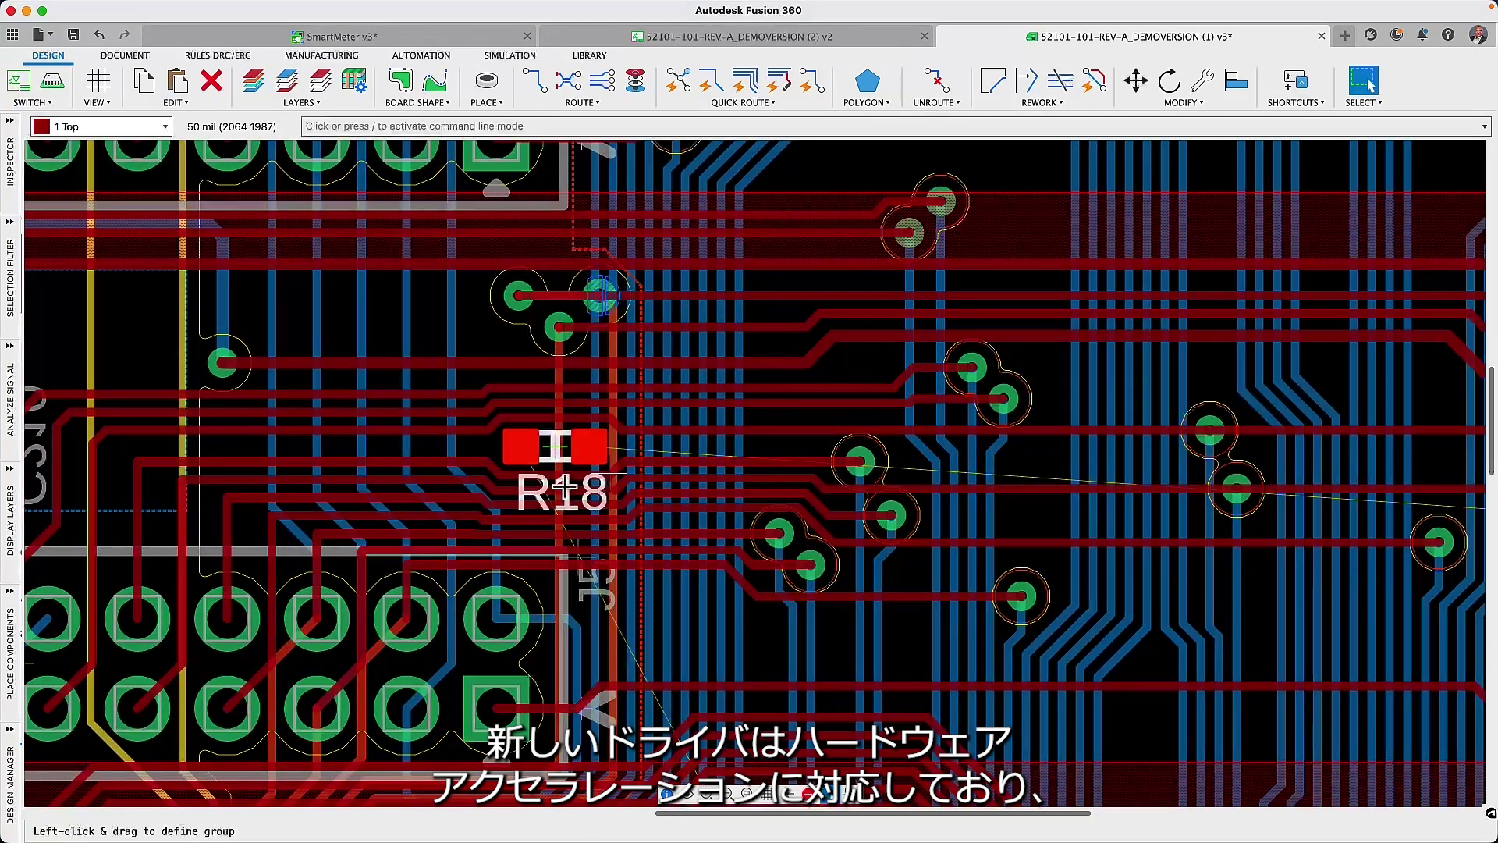
# Show all polygon pour fills again and reposition R18 so the pour reflows around it
pyautogui.click(868, 103)
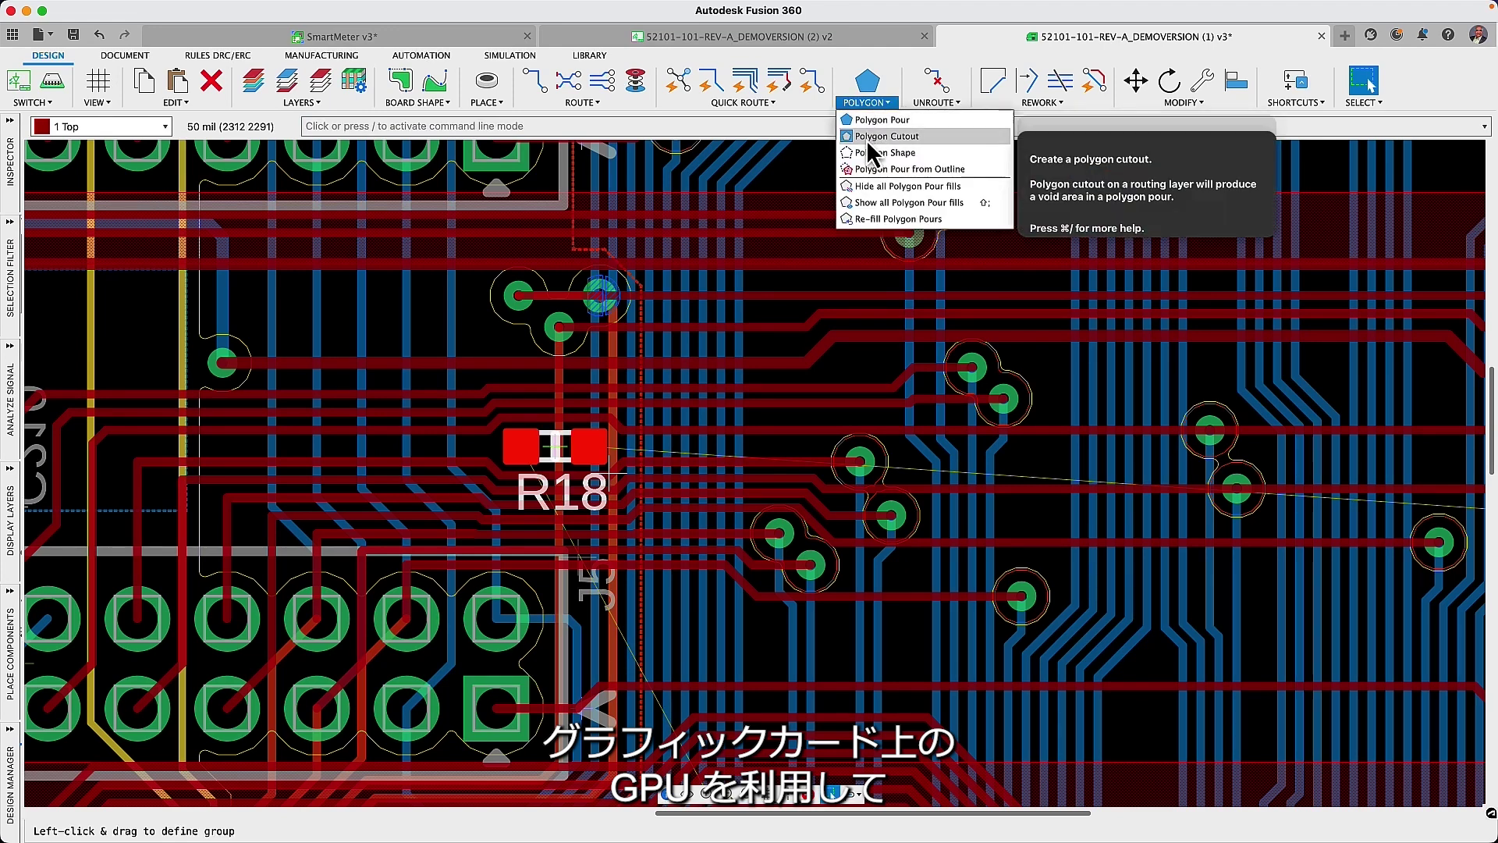
pyautogui.click(871, 202)
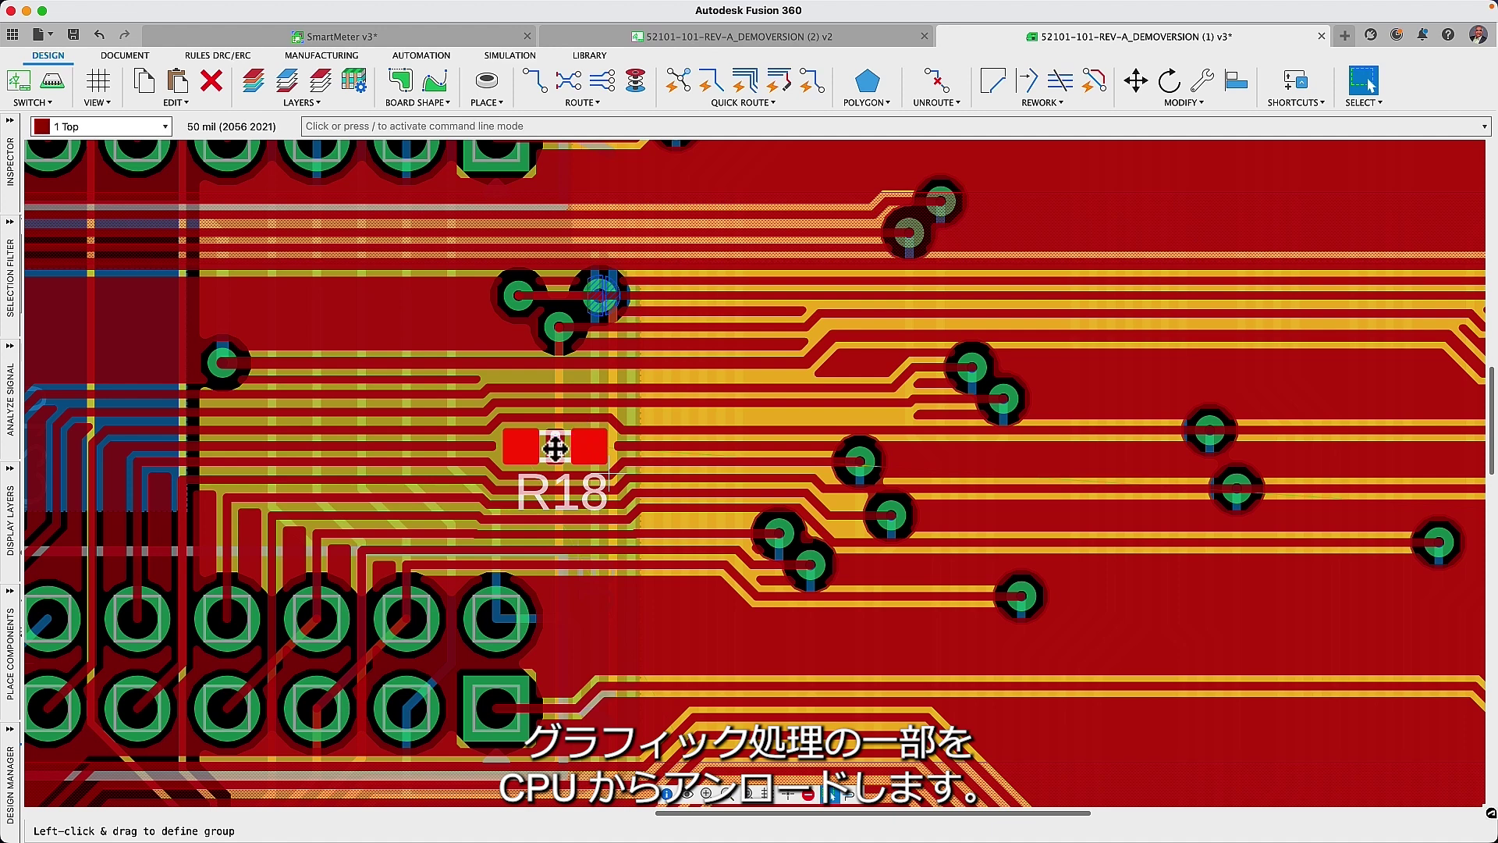
pyautogui.moveTo(555, 447); pyautogui.dragTo(654, 641)
pyautogui.click(651, 626)
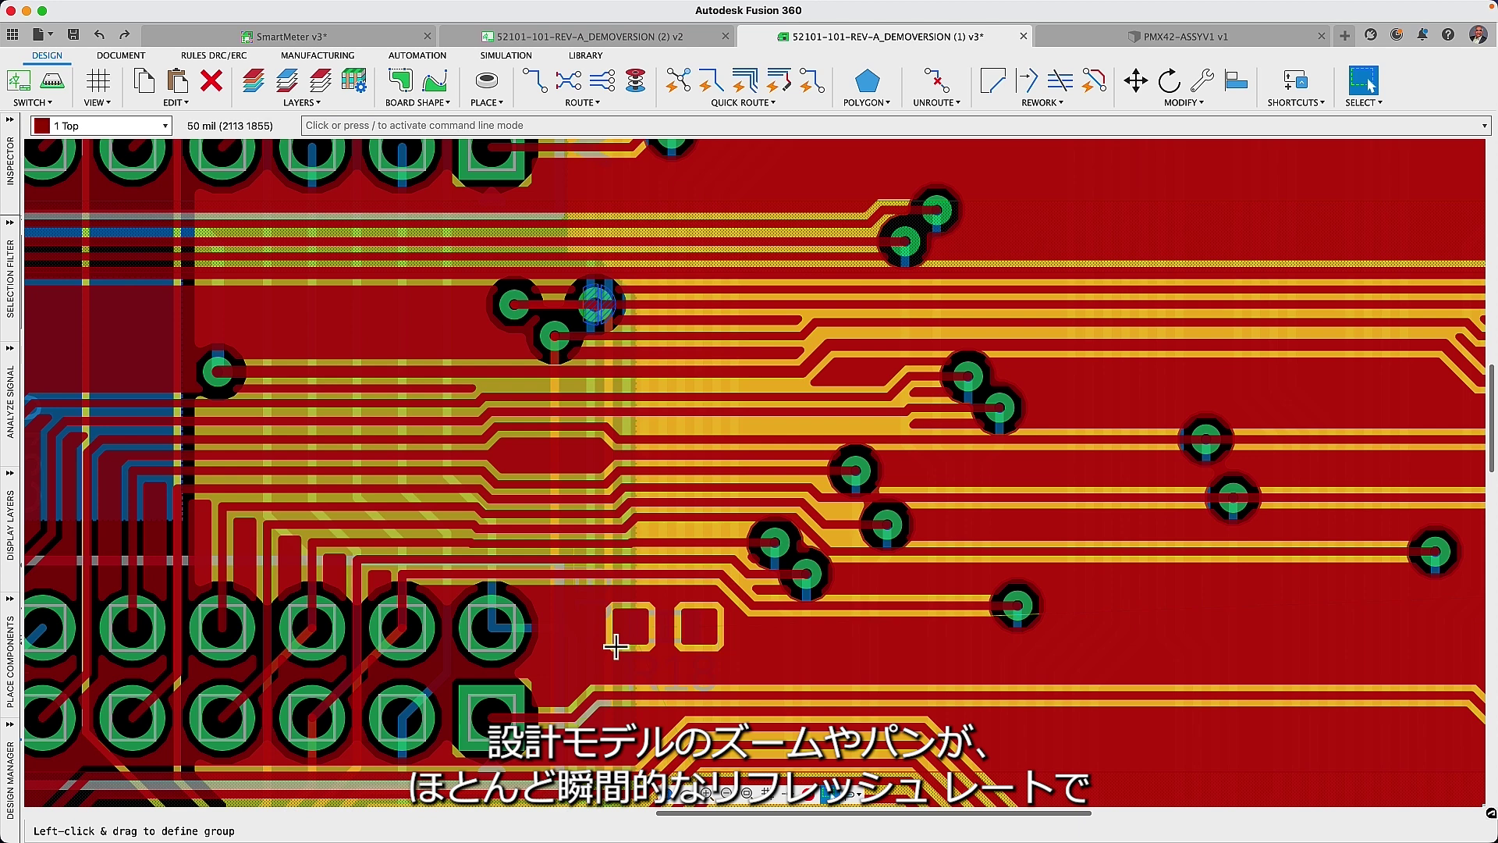
pyautogui.scroll(-10, 614, 644)
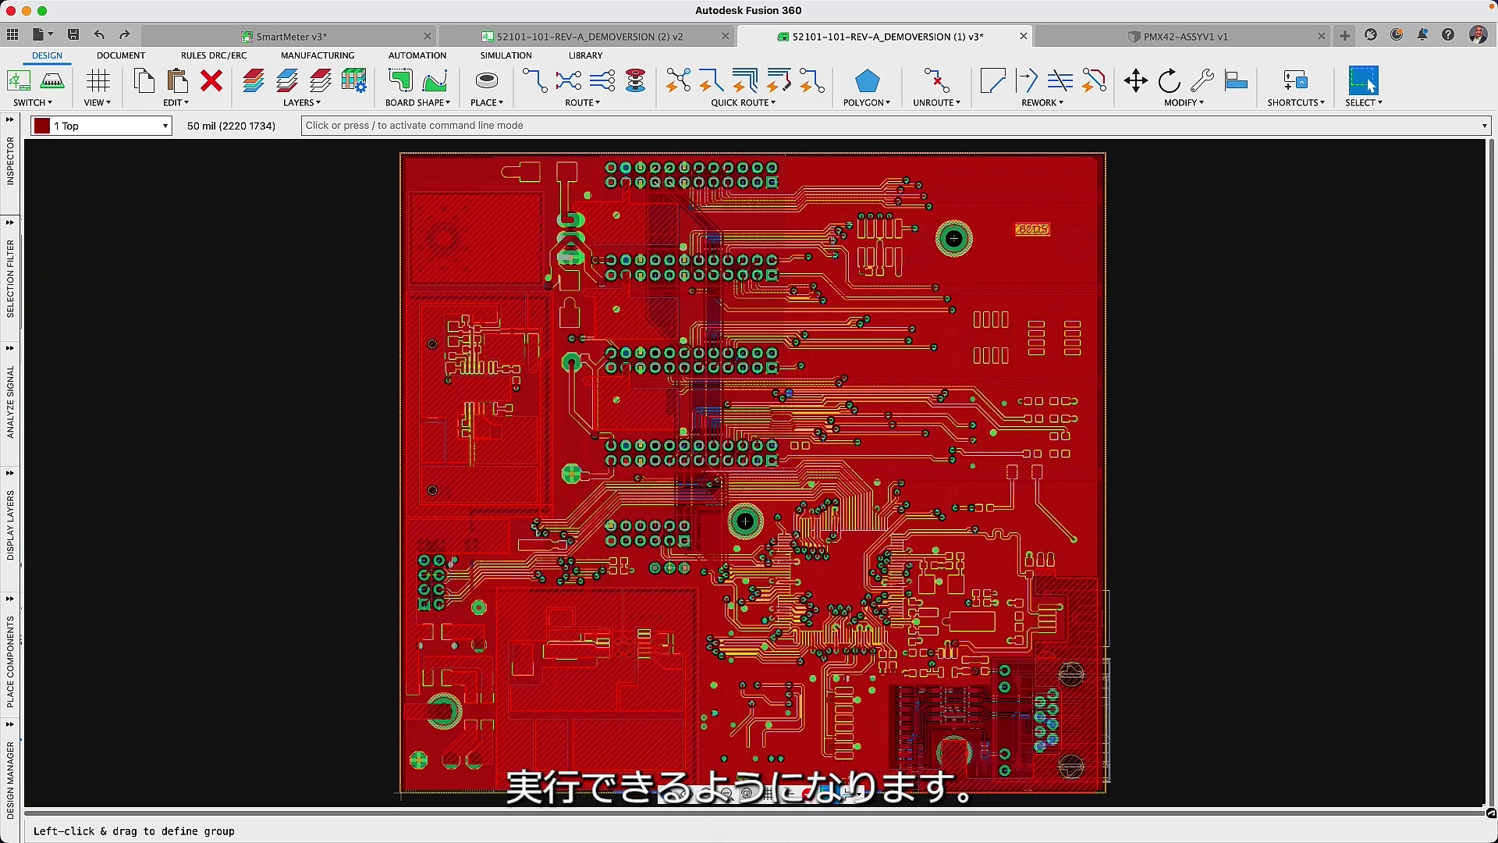
# Create an independent PCB from the PMX42-ASSYV1 board outline, with its origin at the board corner
pyautogui.click(1128, 39)
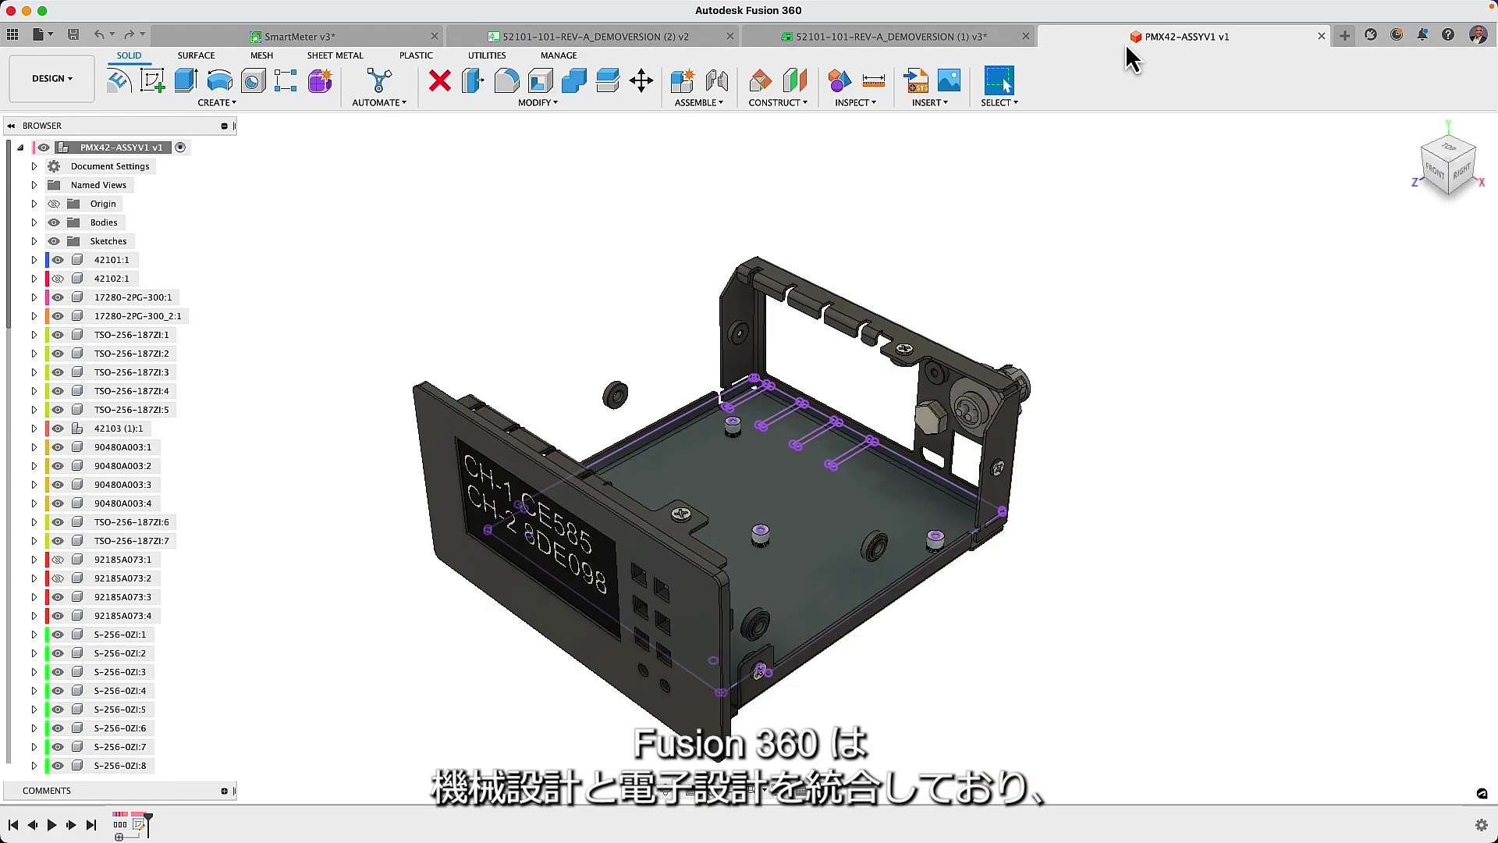
pyautogui.click(227, 104)
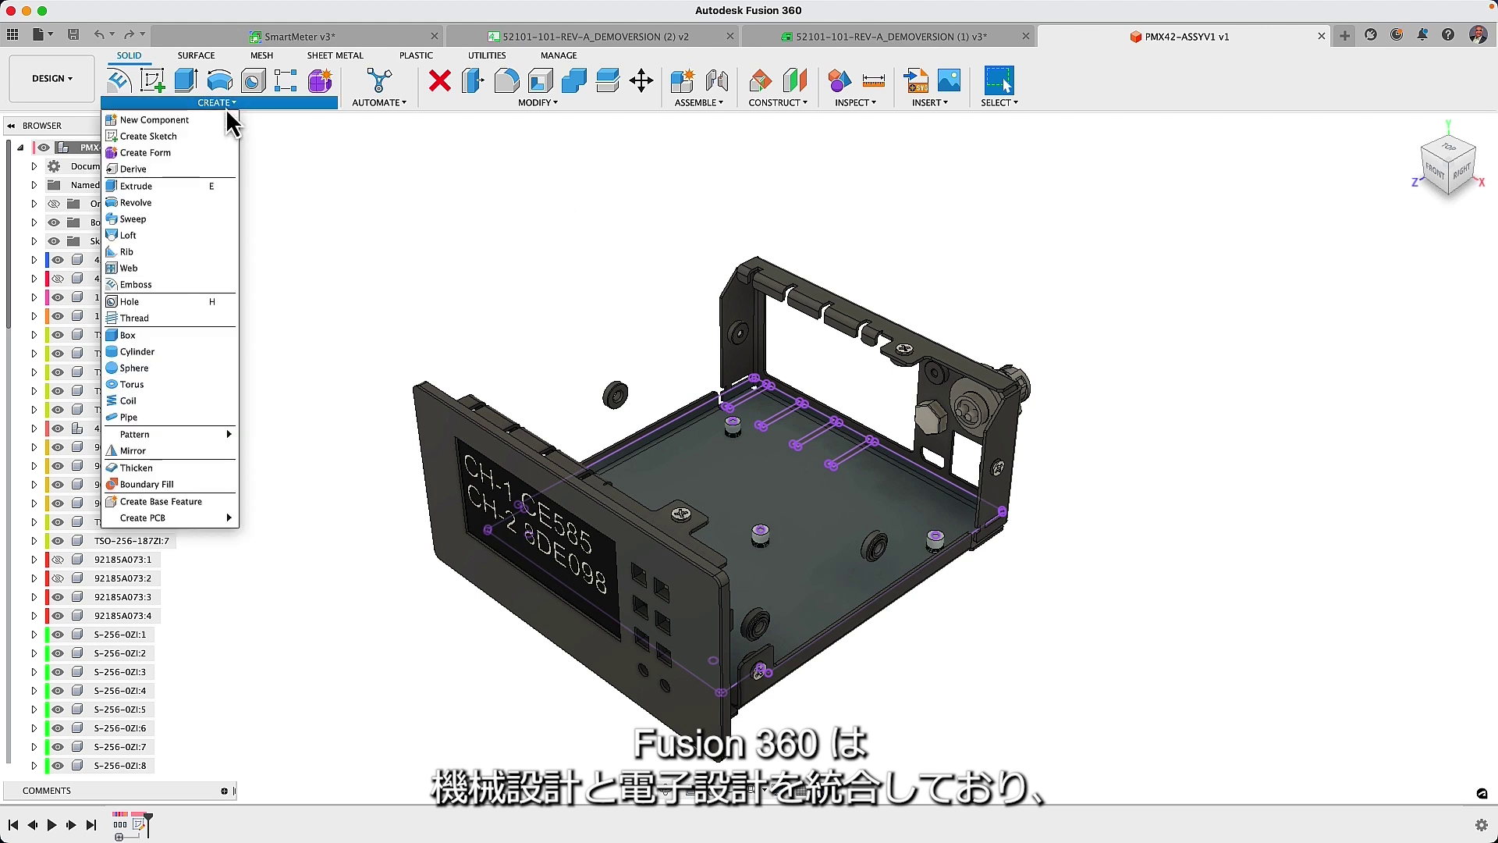
pyautogui.moveTo(234, 518)
pyautogui.click(278, 541)
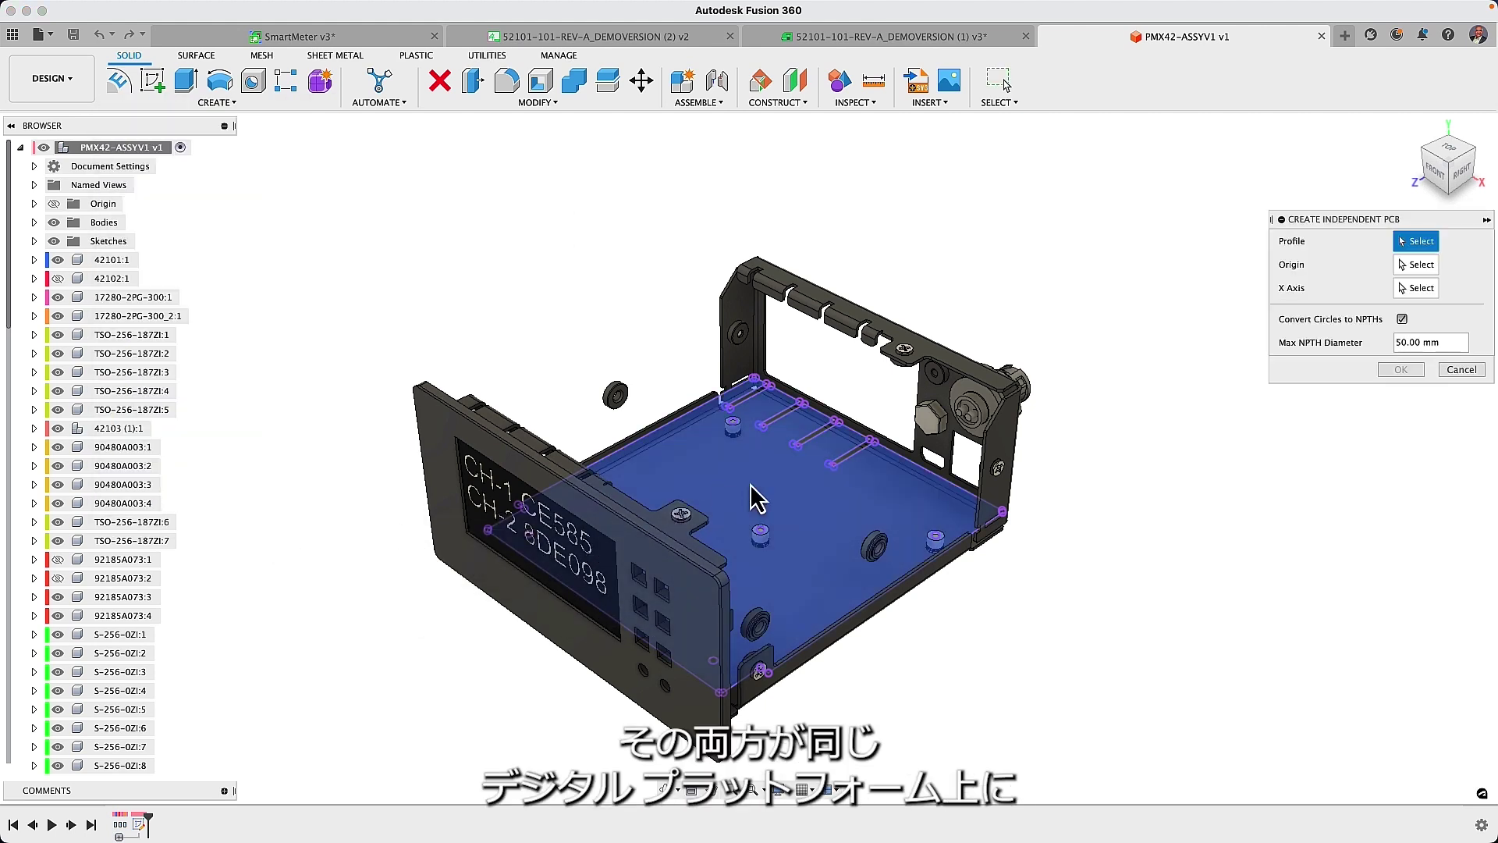
pyautogui.click(753, 494)
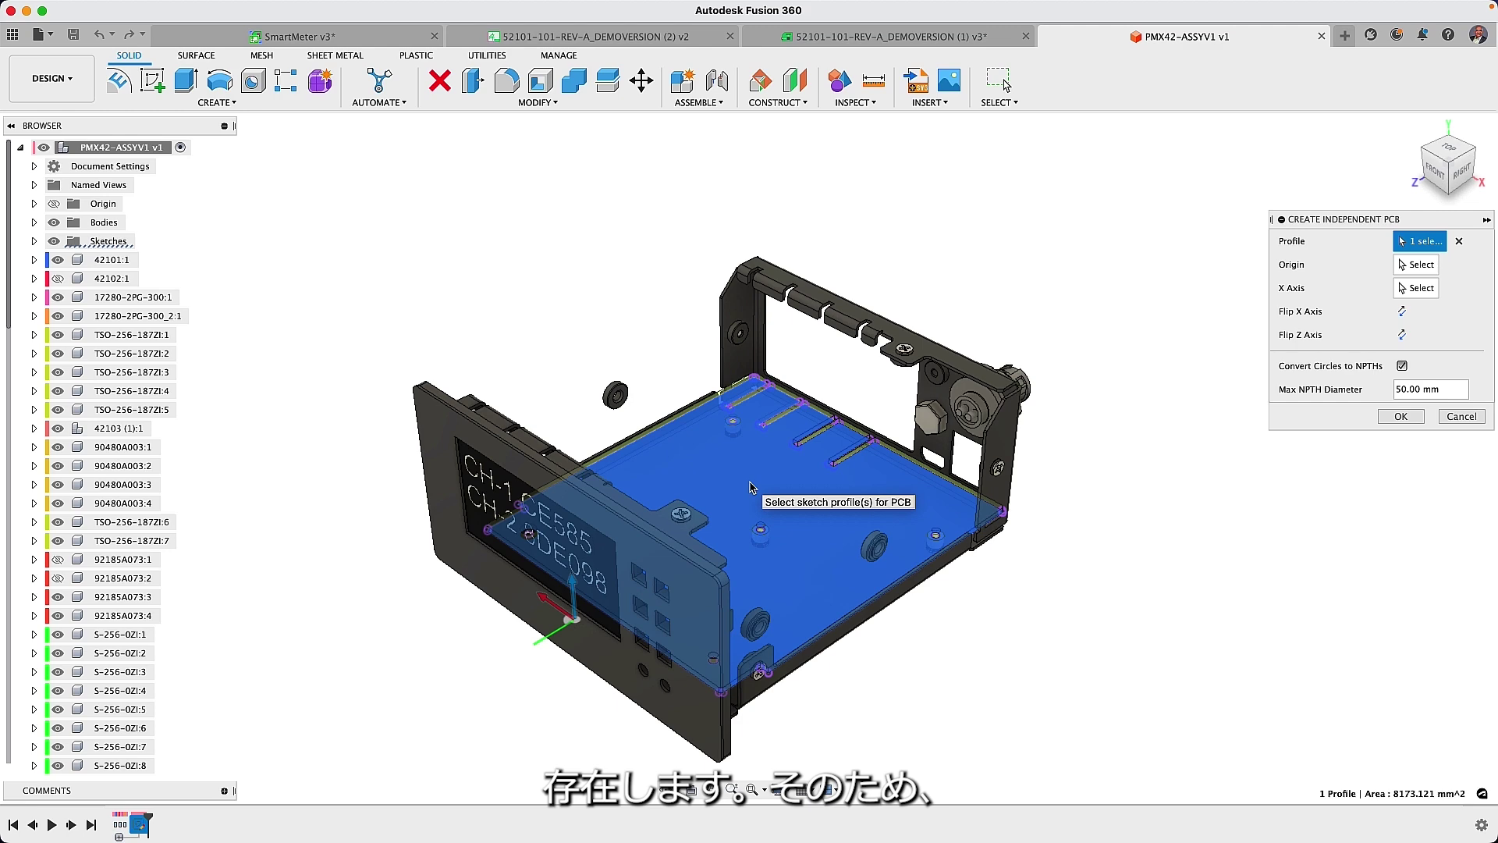
pyautogui.click(1417, 264)
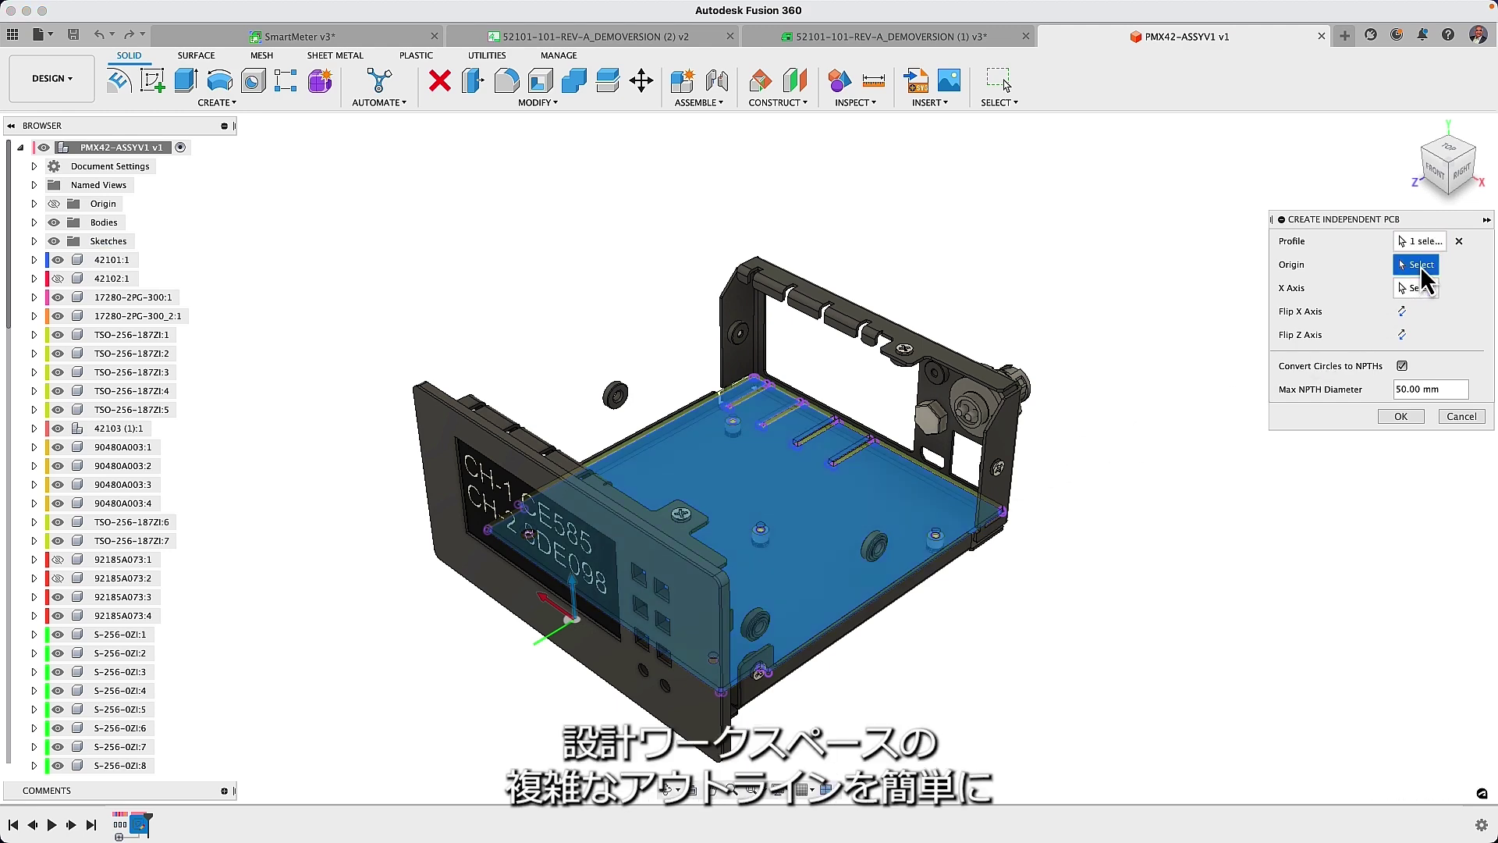
pyautogui.click(723, 695)
pyautogui.click(1451, 155)
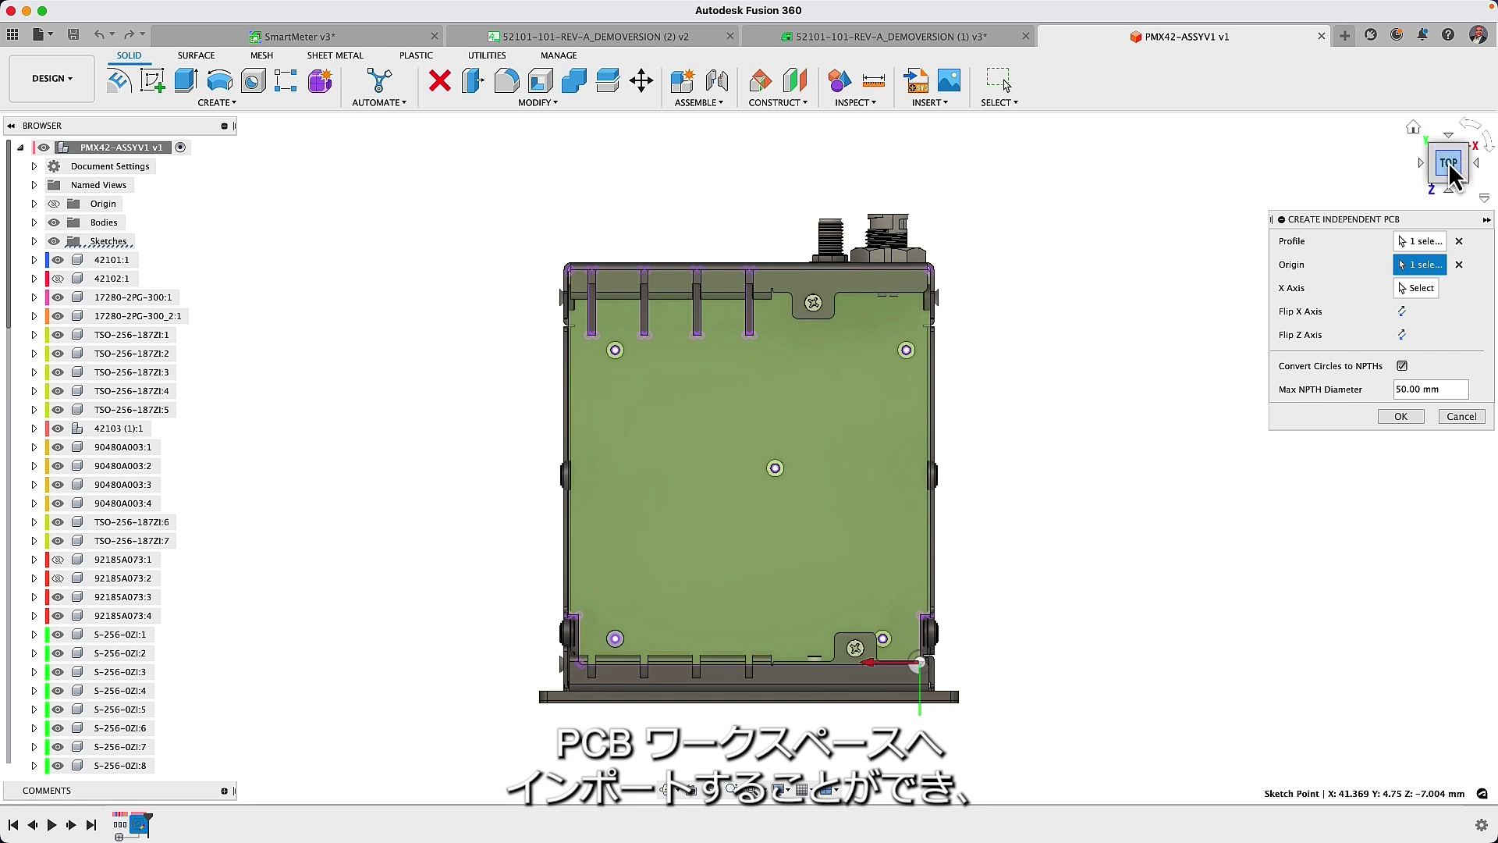
pyautogui.click(1404, 419)
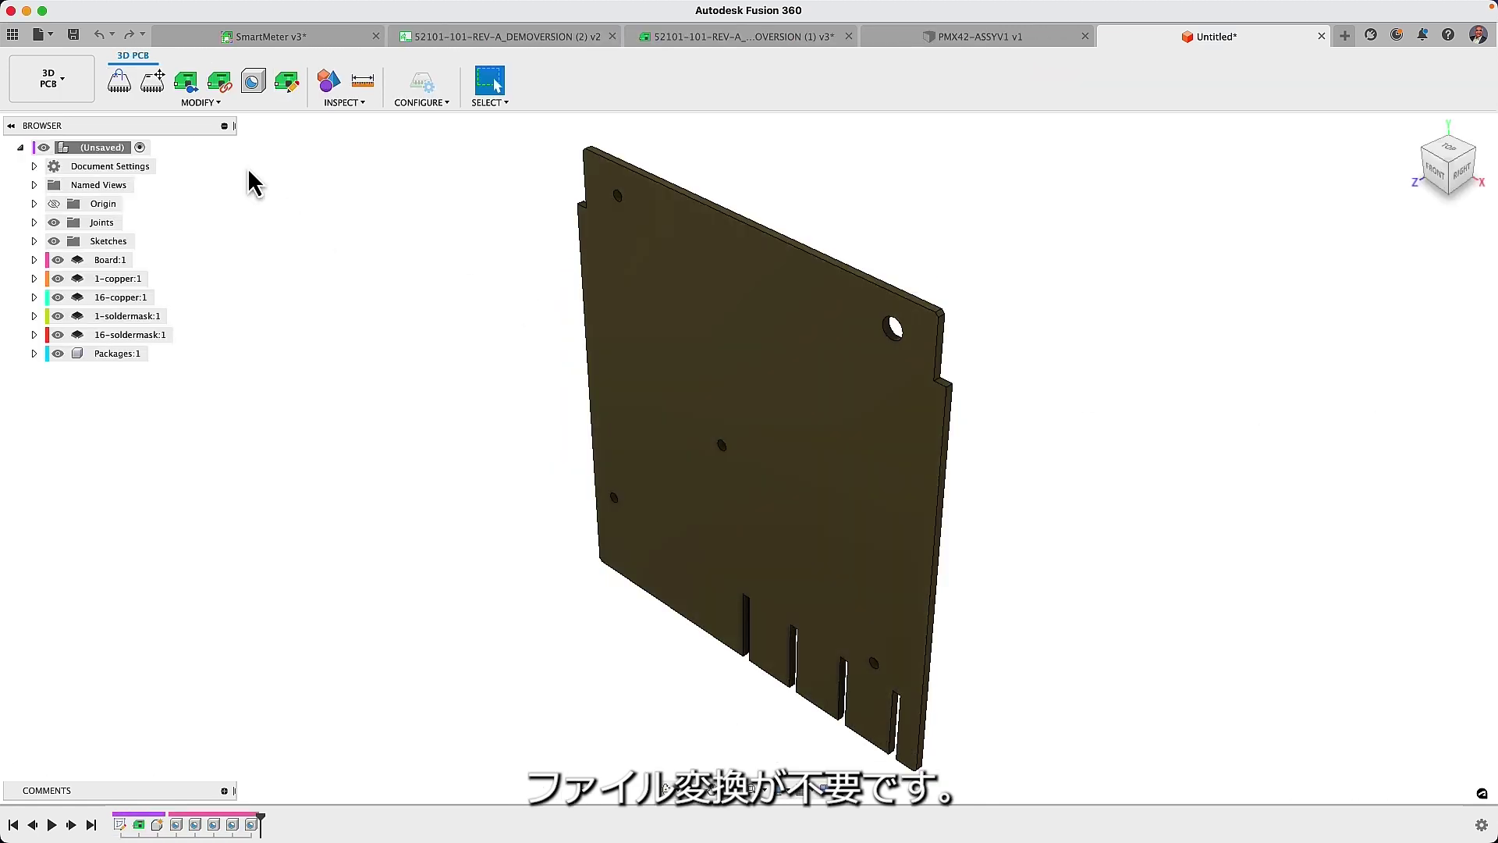
pyautogui.click(187, 89)
# Confirm the linked 2D PCB and load Autodesk Logo v1.dxf from the Logo folder
pyautogui.click(862, 433)
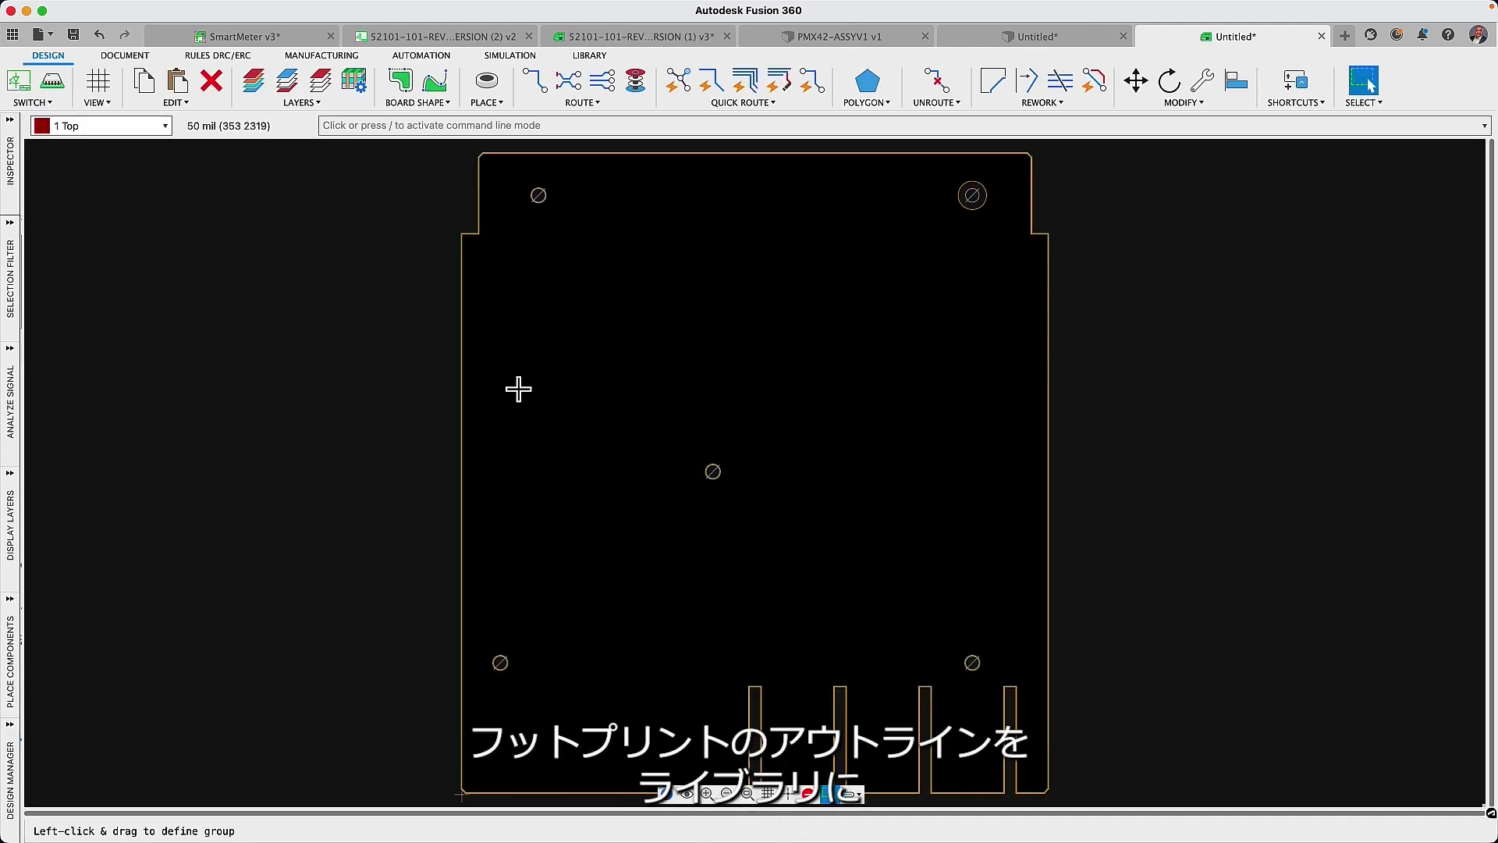
pyautogui.click(487, 102)
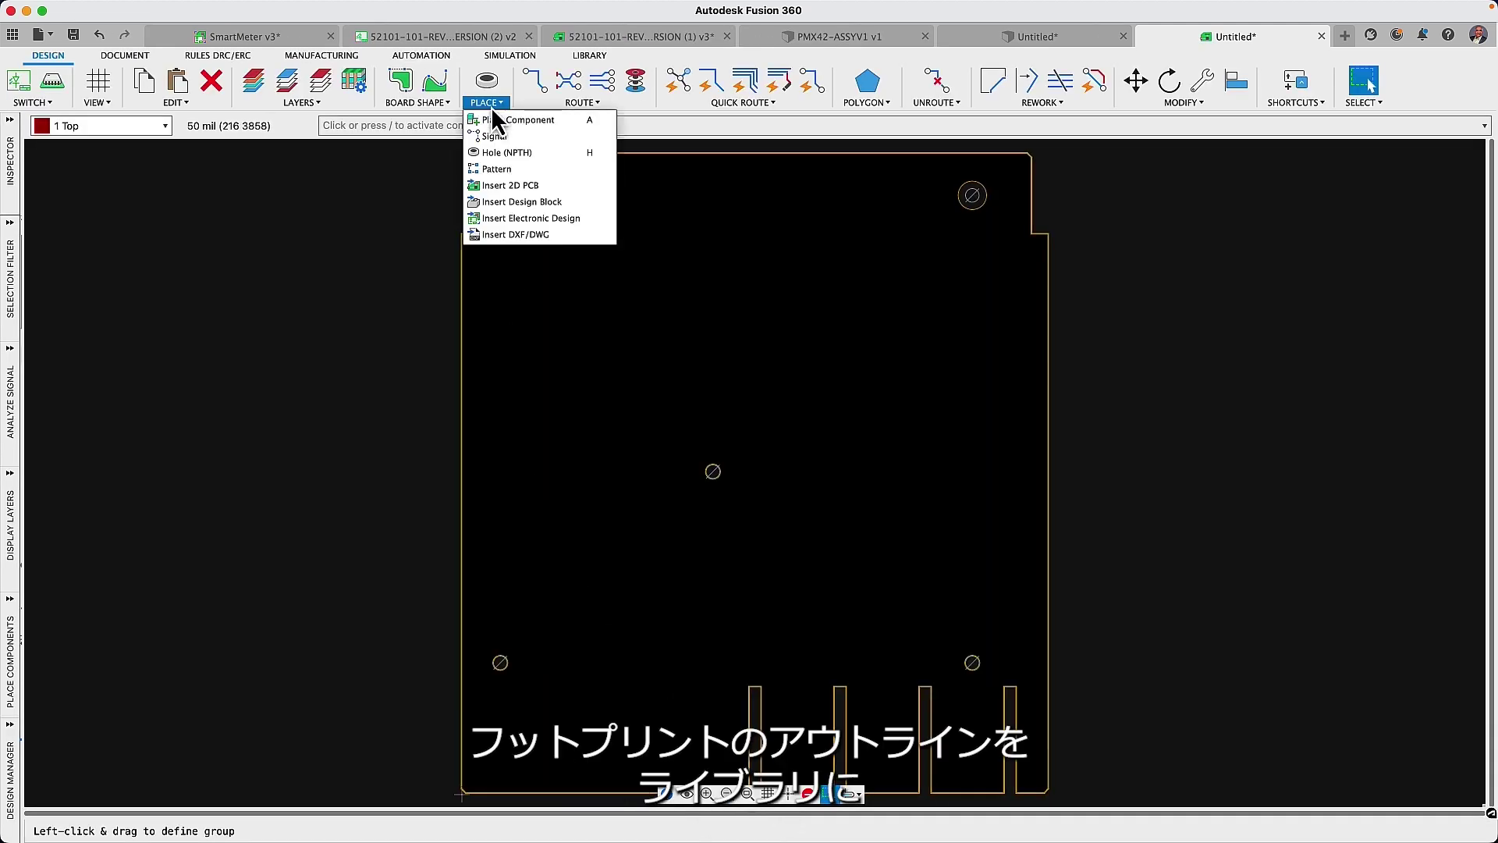
pyautogui.click(527, 234)
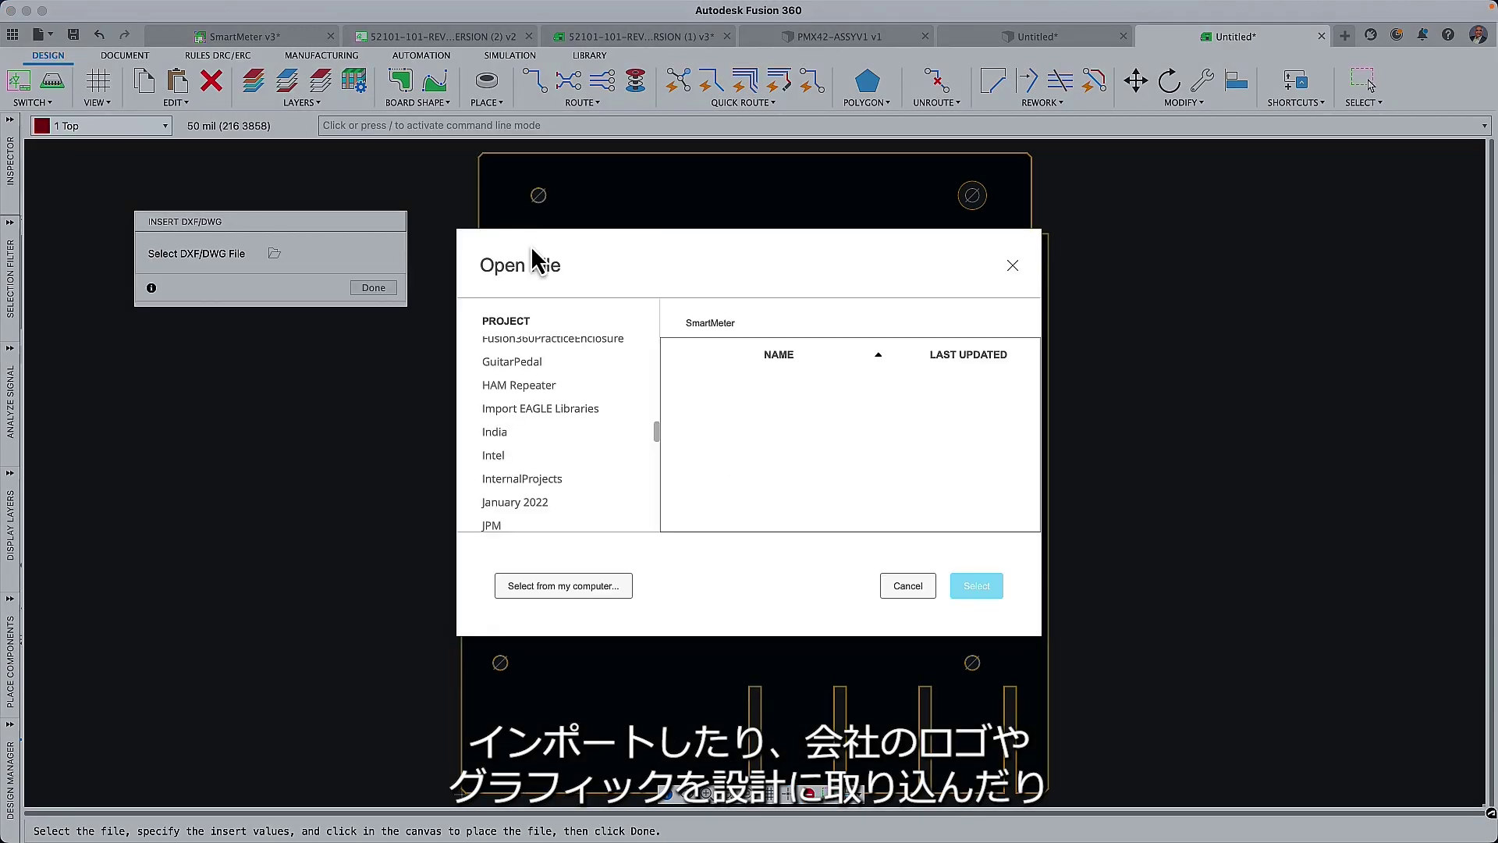
pyautogui.click(574, 585)
pyautogui.click(504, 97)
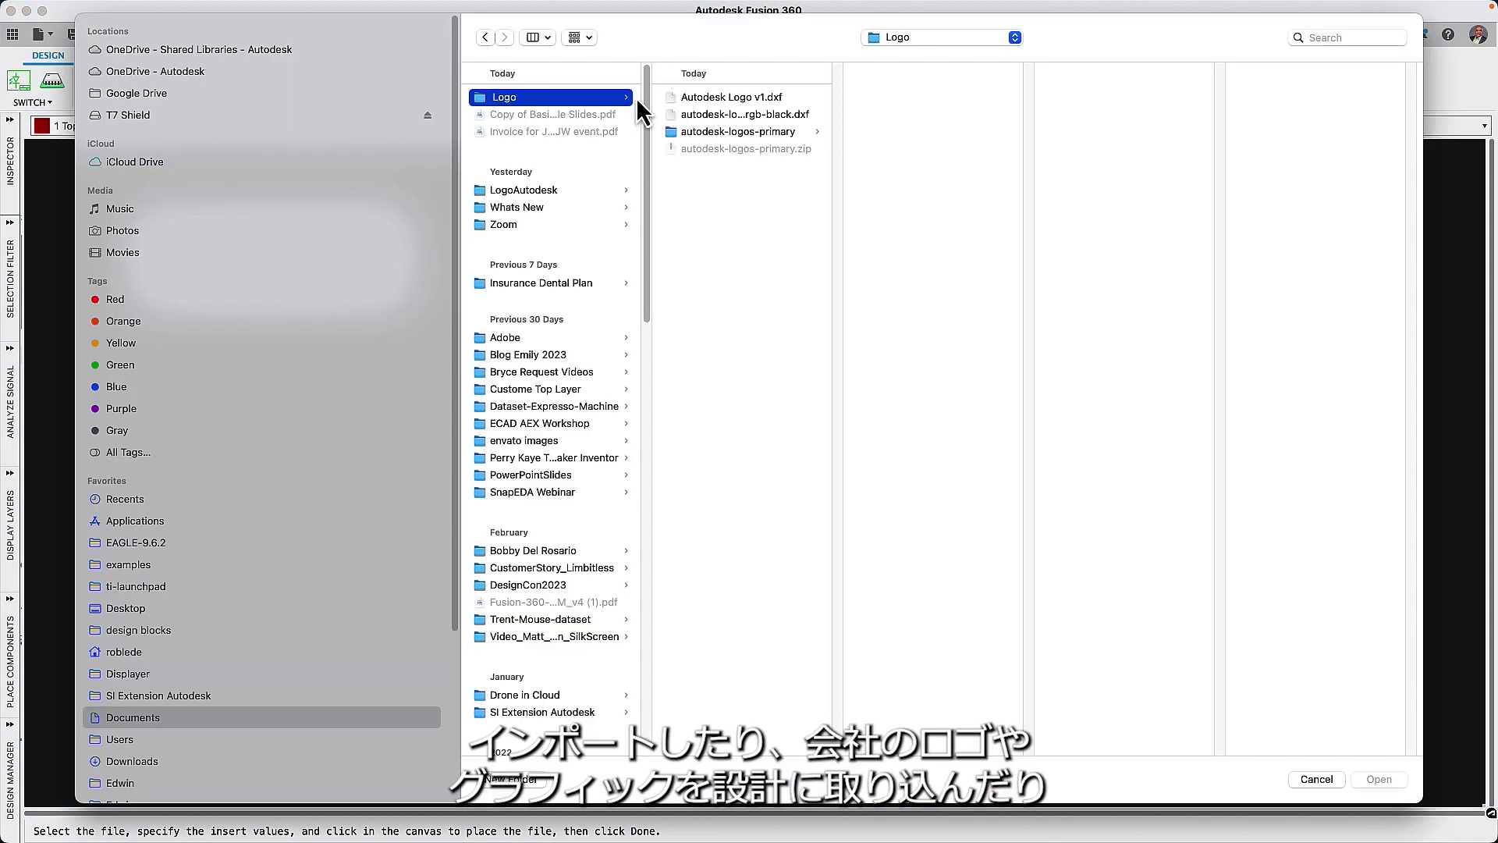
pyautogui.click(702, 97)
pyautogui.click(1378, 779)
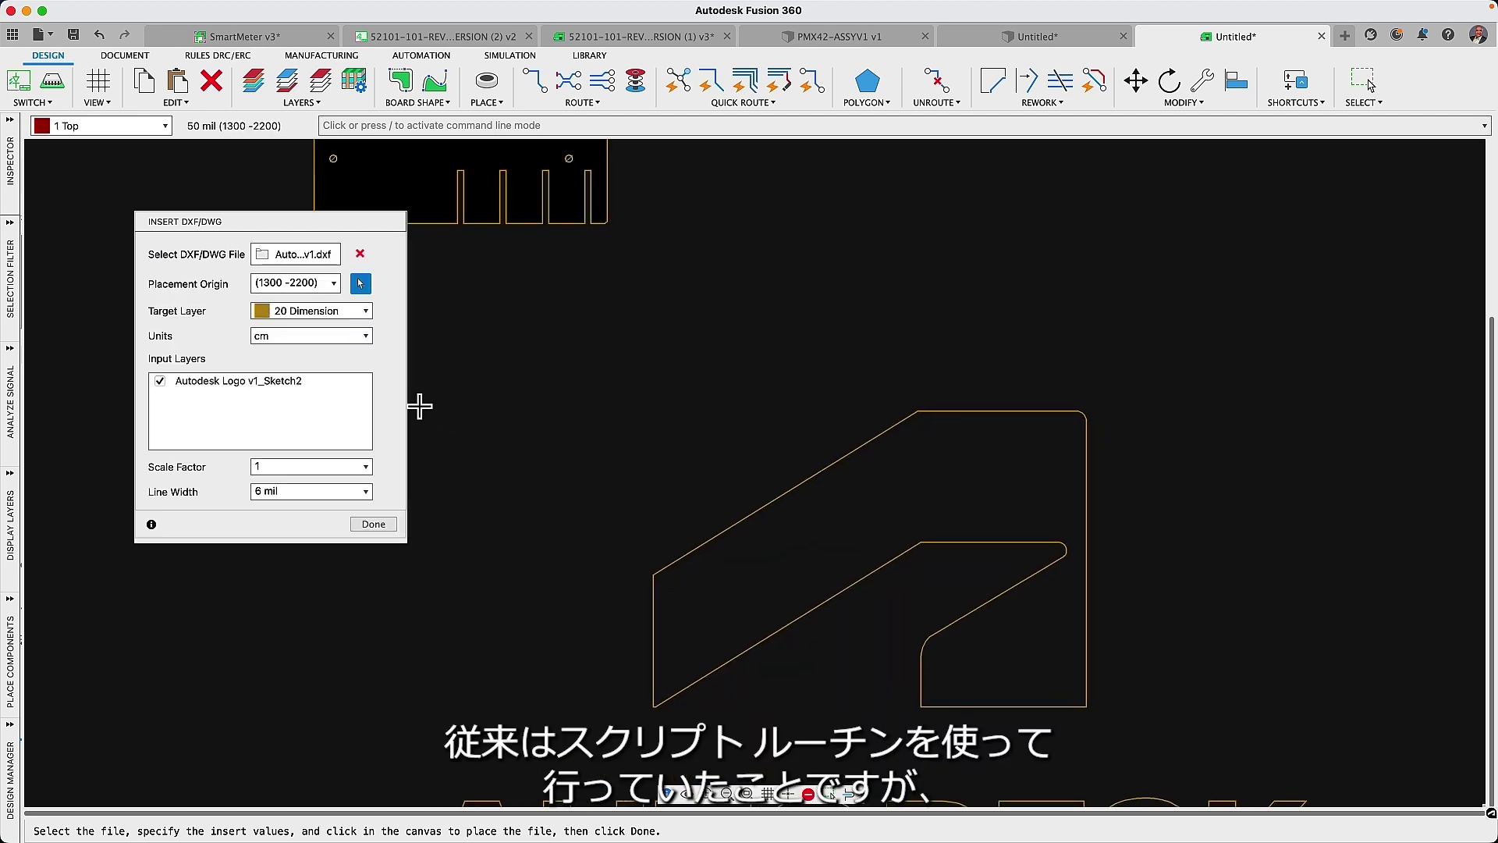
# Place the logo on layer 21 tPlace in mm at the board's lower left
pyautogui.click(367, 312)
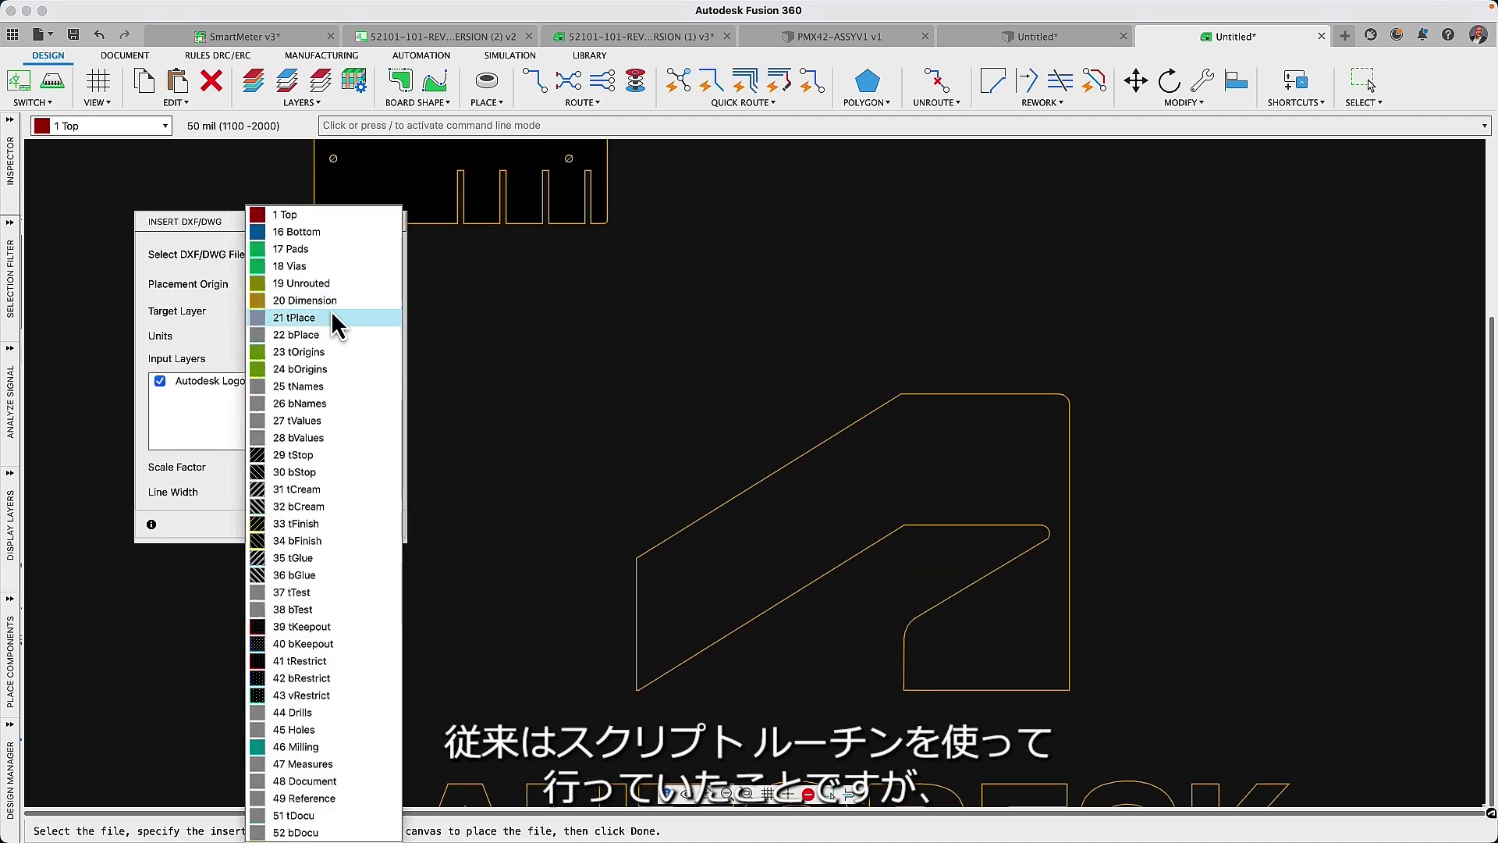
pyautogui.click(366, 317)
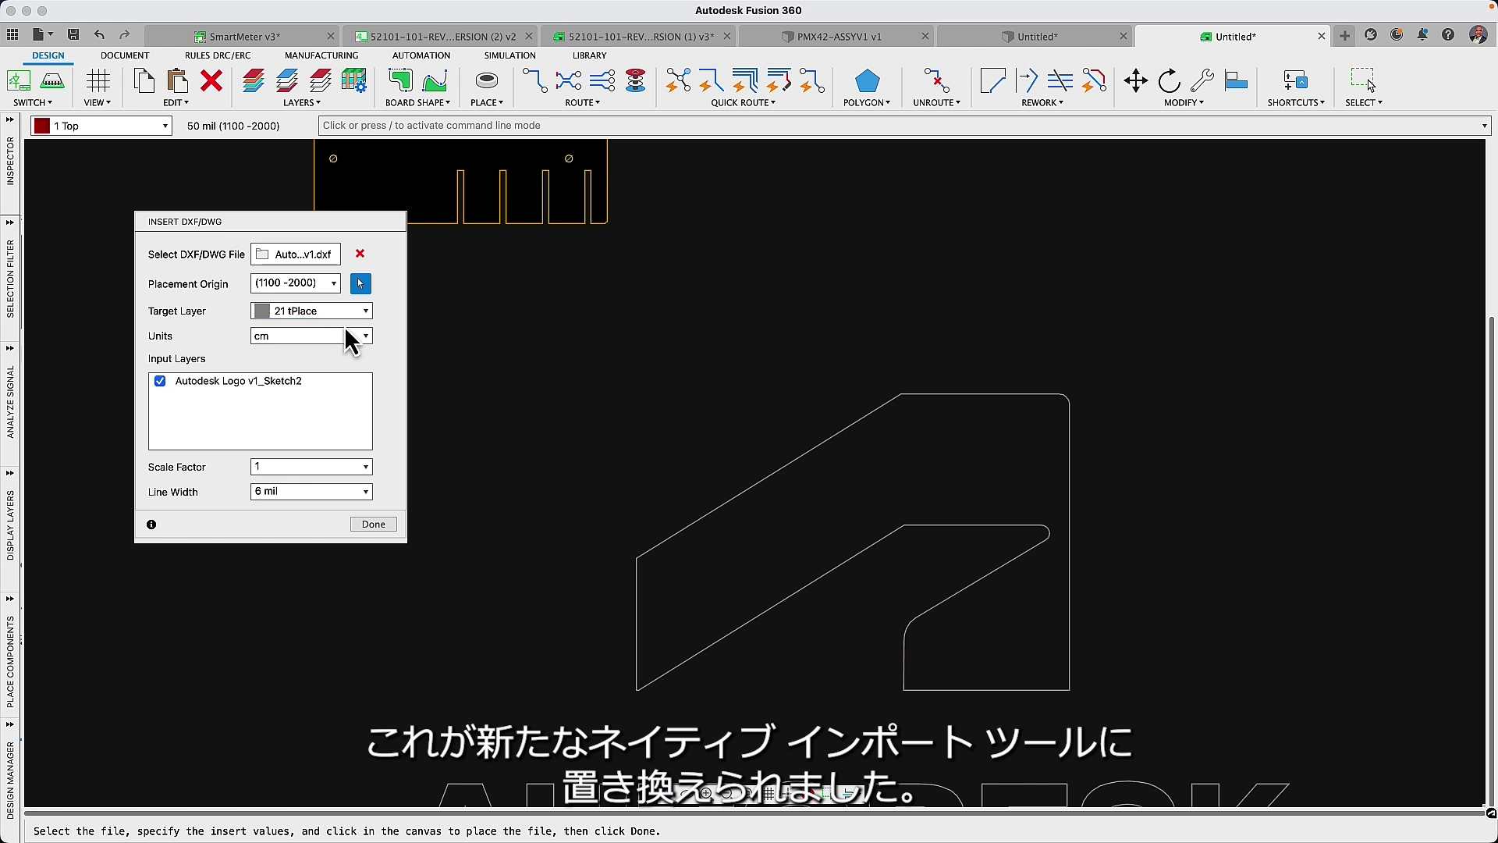
pyautogui.click(352, 336)
pyautogui.click(362, 323)
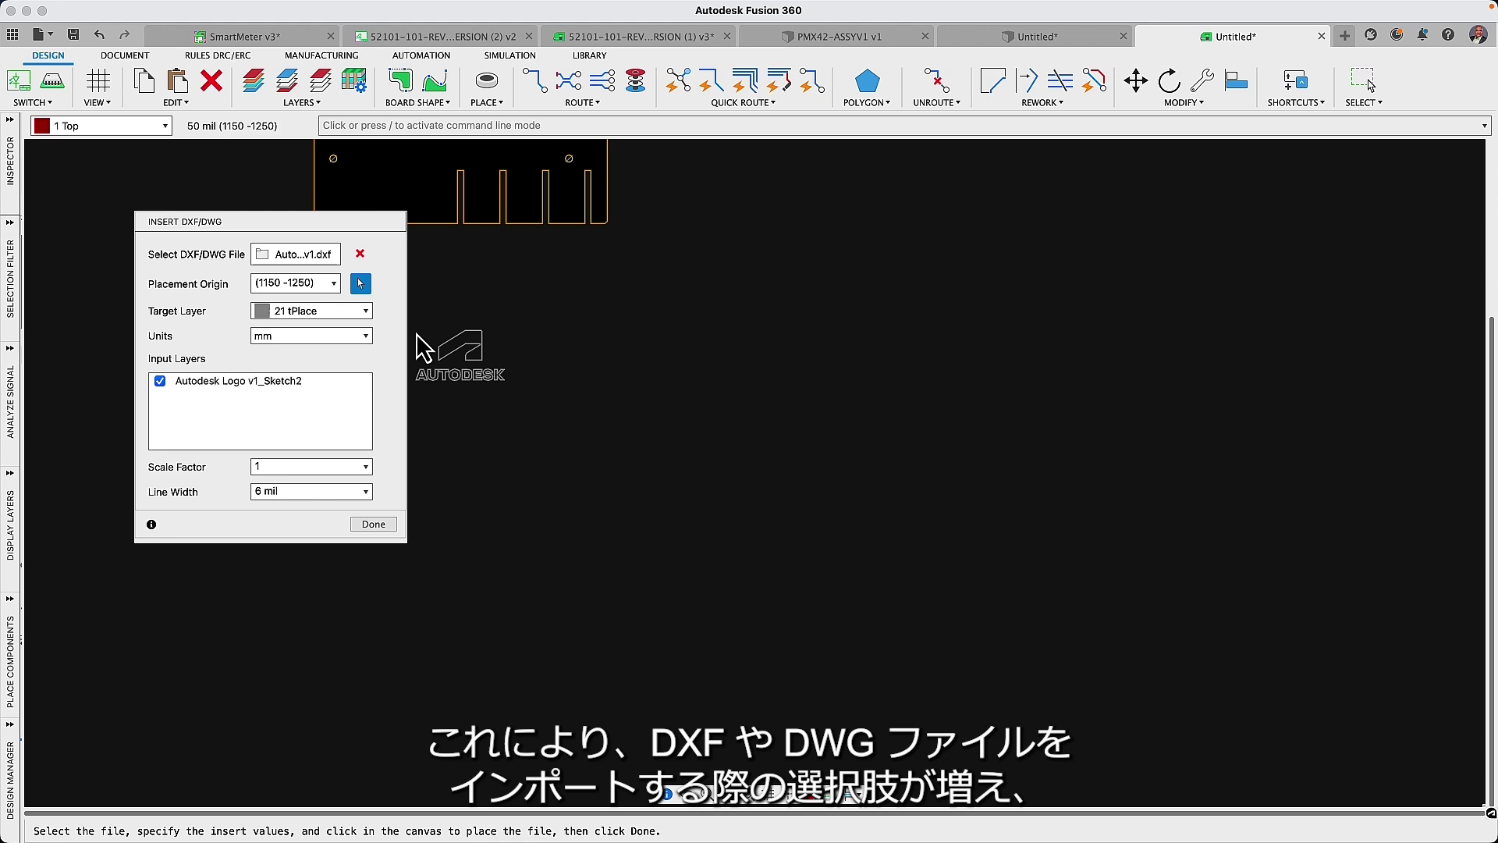
pyautogui.scroll(5, 612, 601)
pyautogui.hscroll(-4, 612, 601)
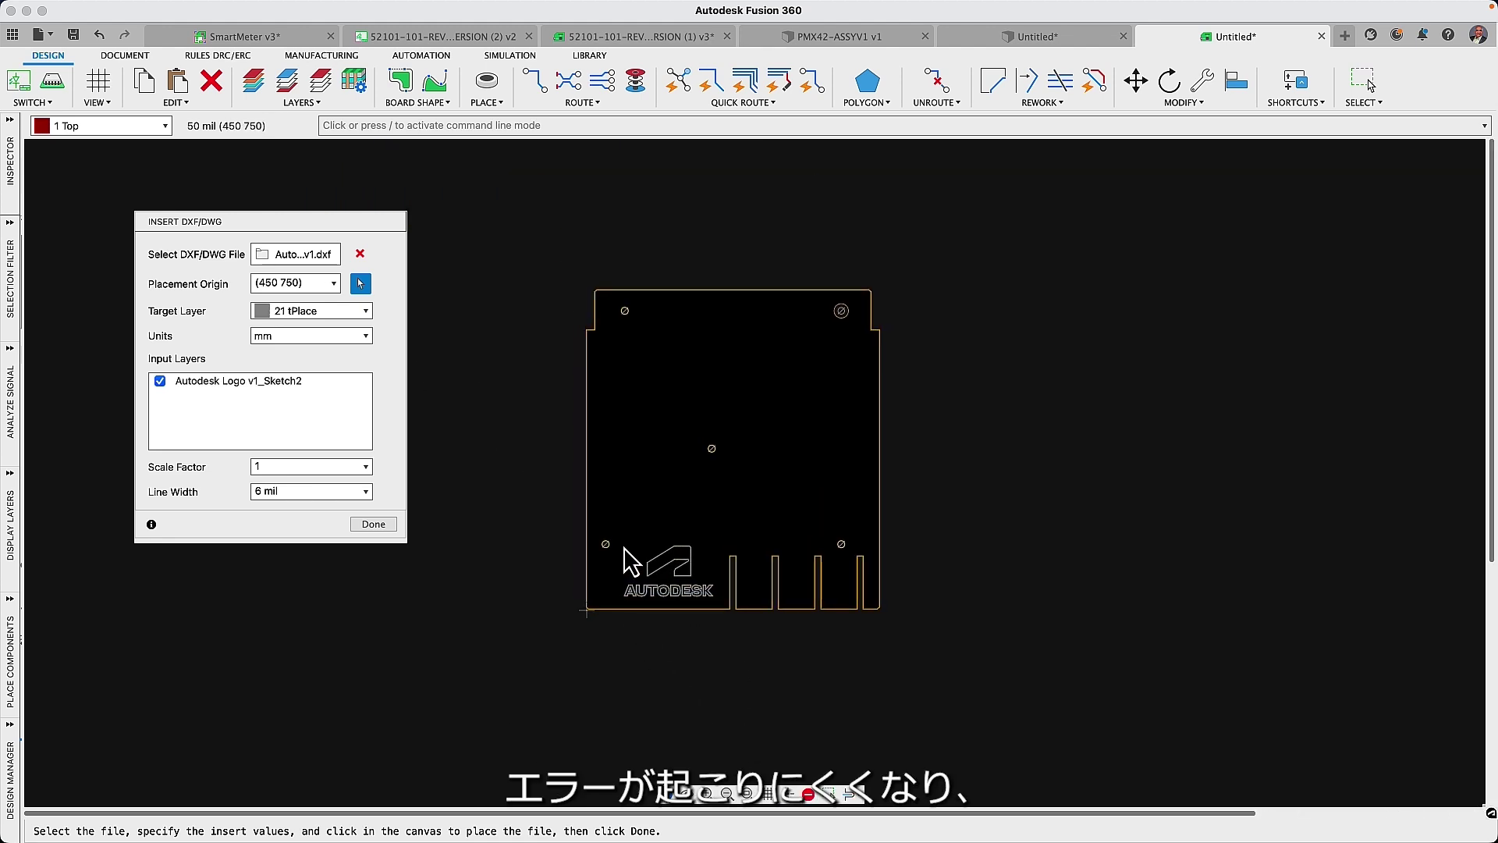
pyautogui.click(611, 554)
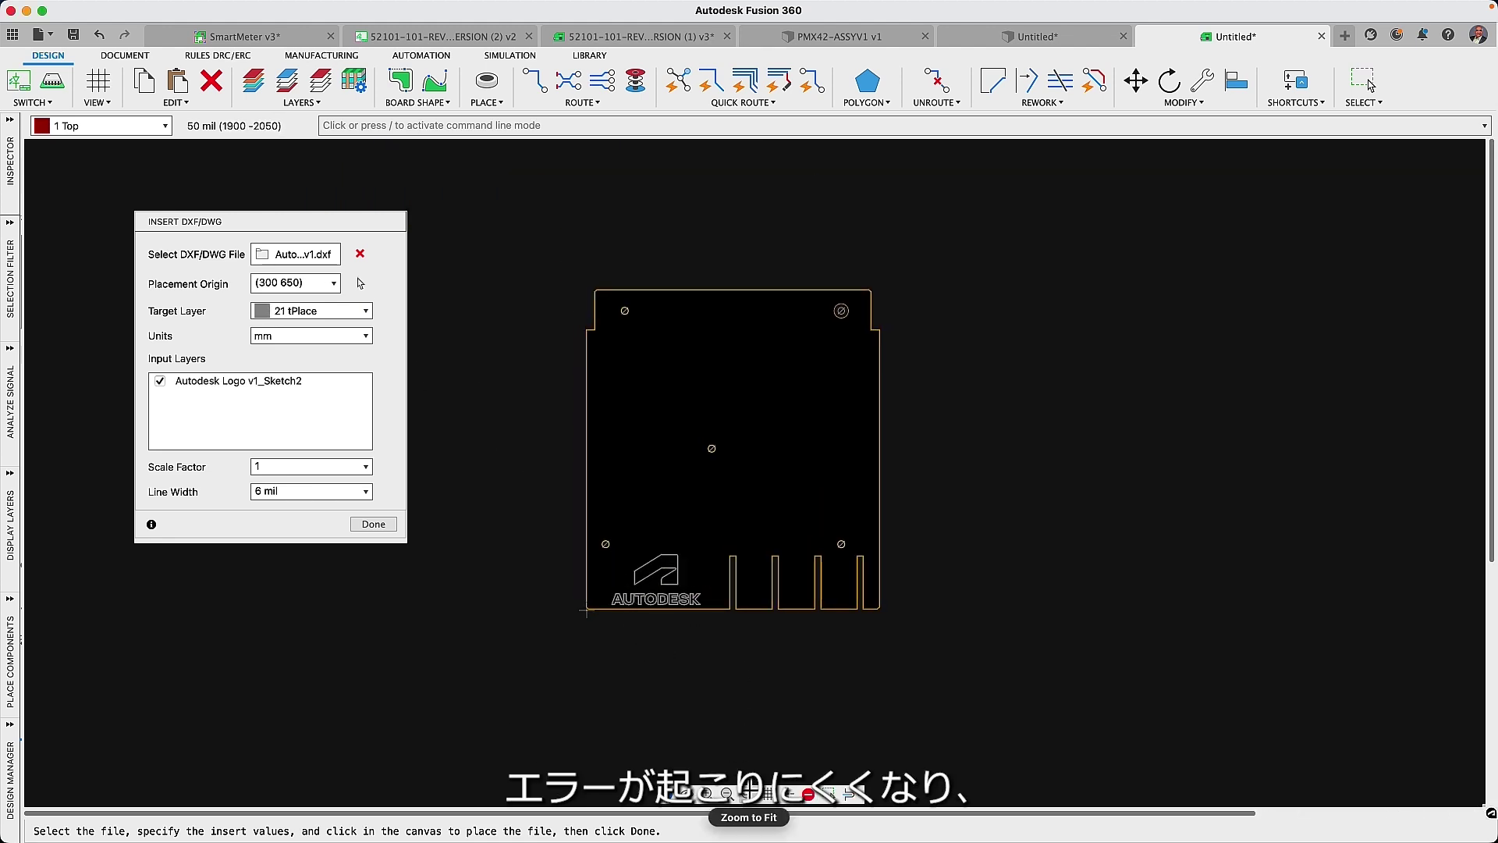
pyautogui.click(747, 793)
pyautogui.click(359, 524)
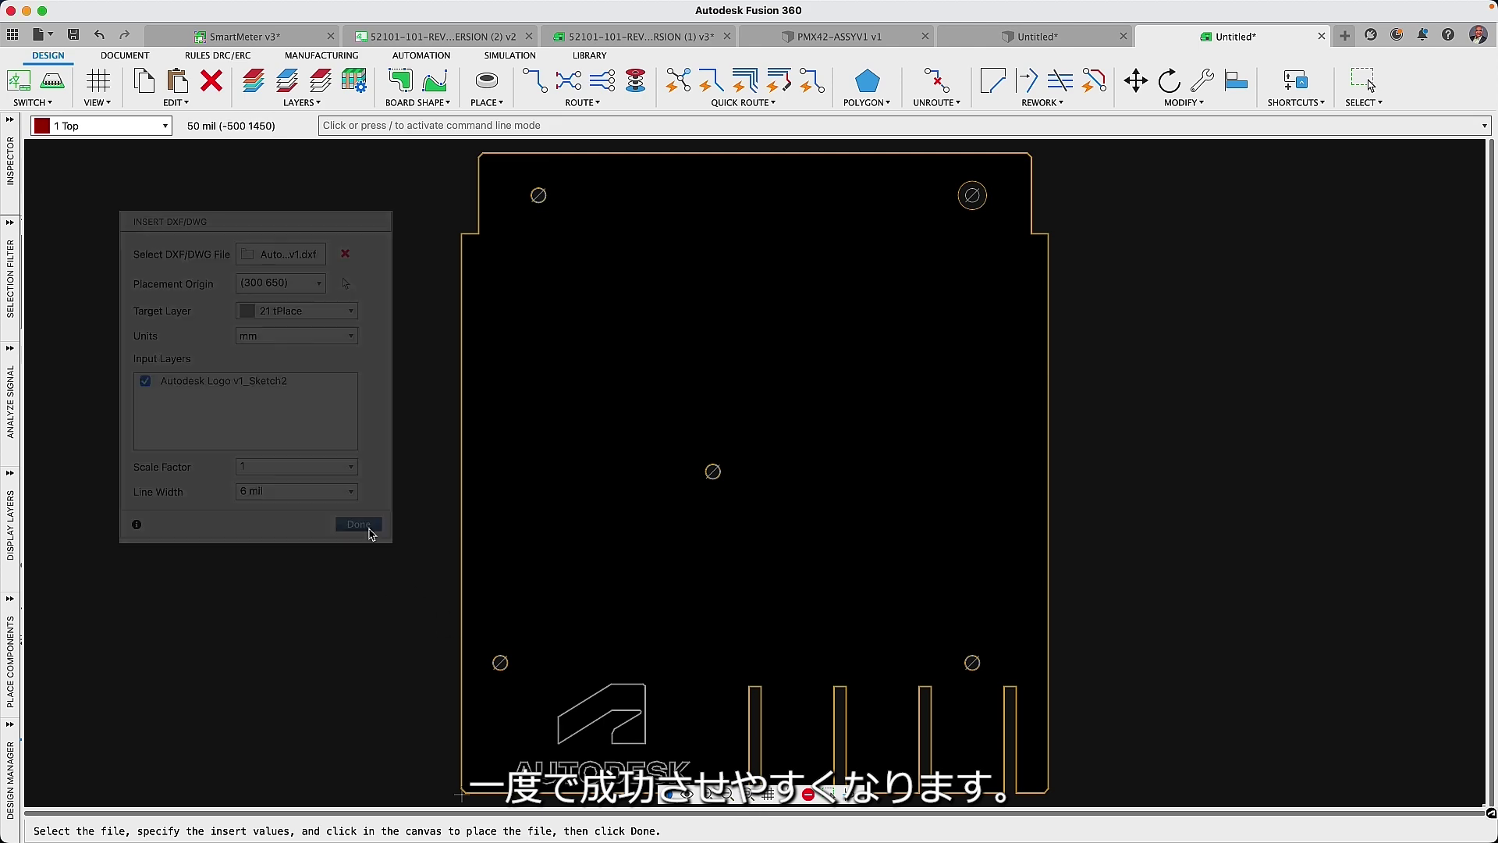
# Hide all polygon pour fills on the board design
pyautogui.click(610, 36)
pyautogui.click(855, 106)
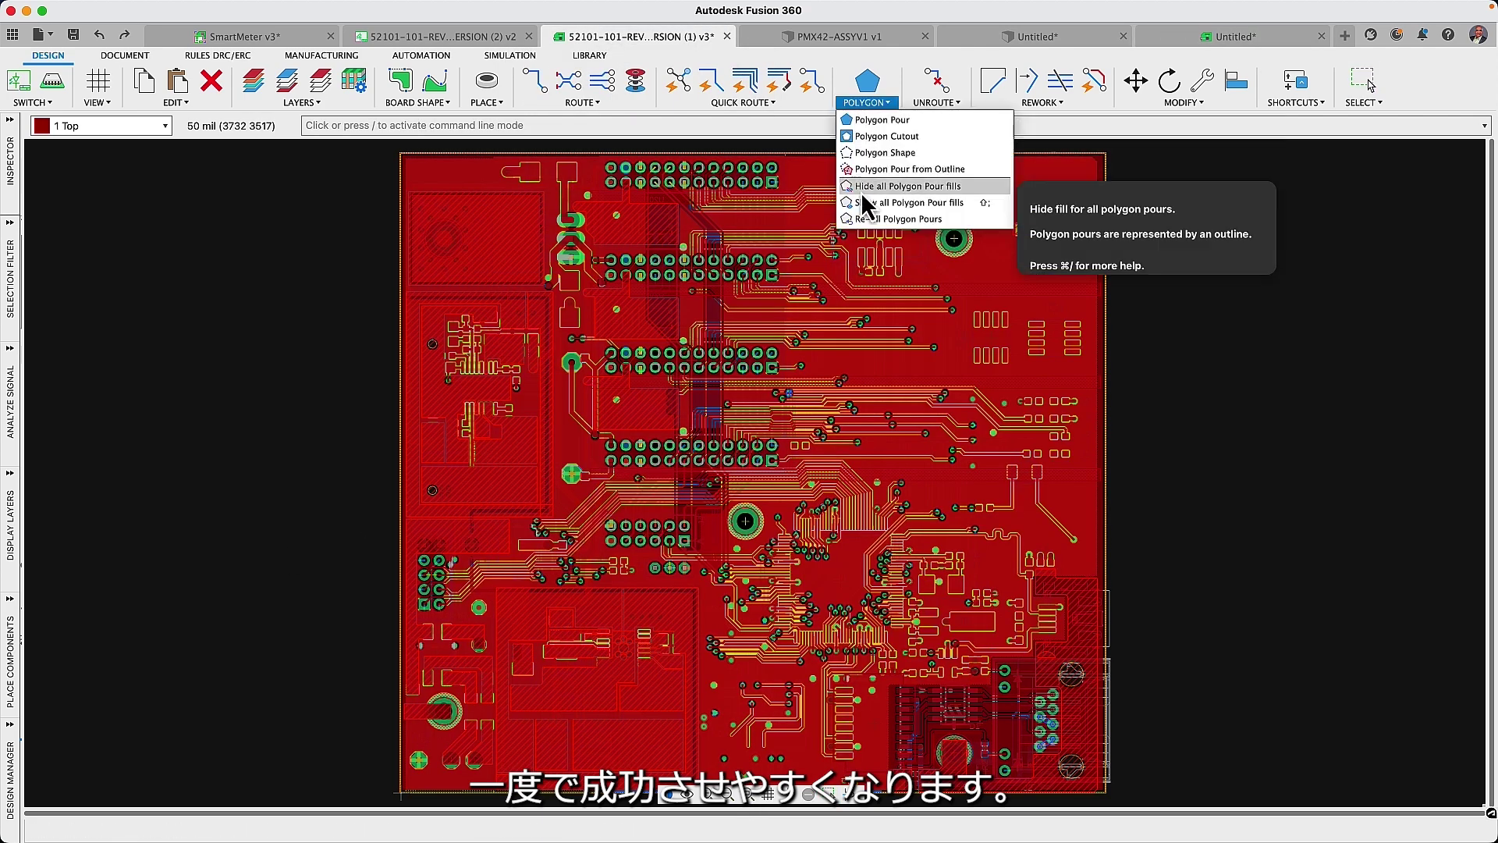
pyautogui.click(860, 192)
# In the schematic, group the LEDs and arrange them into a circle
pyautogui.click(468, 36)
pyautogui.click(1131, 81)
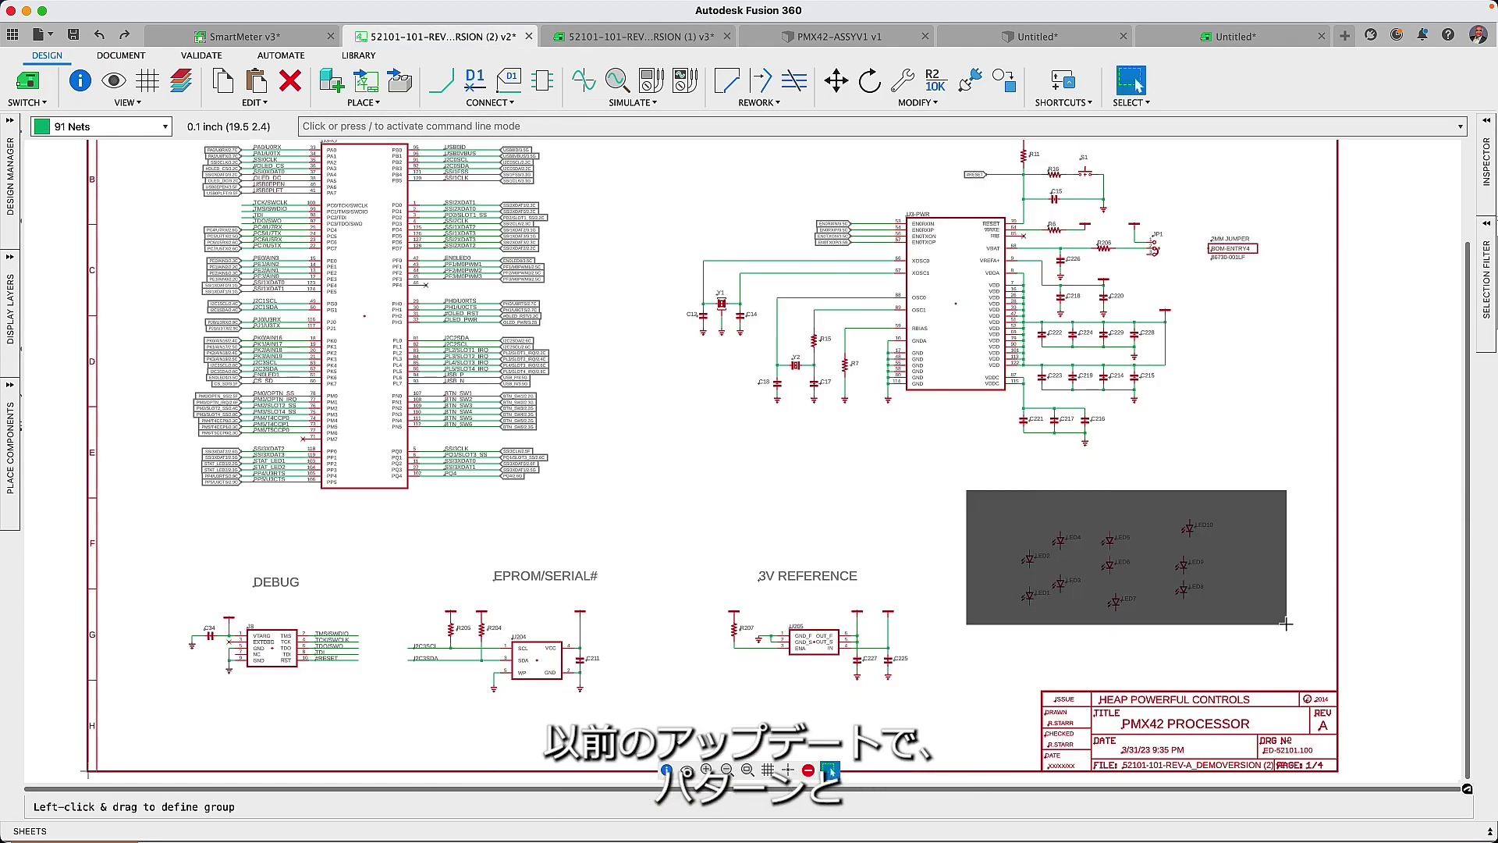
pyautogui.click(930, 102)
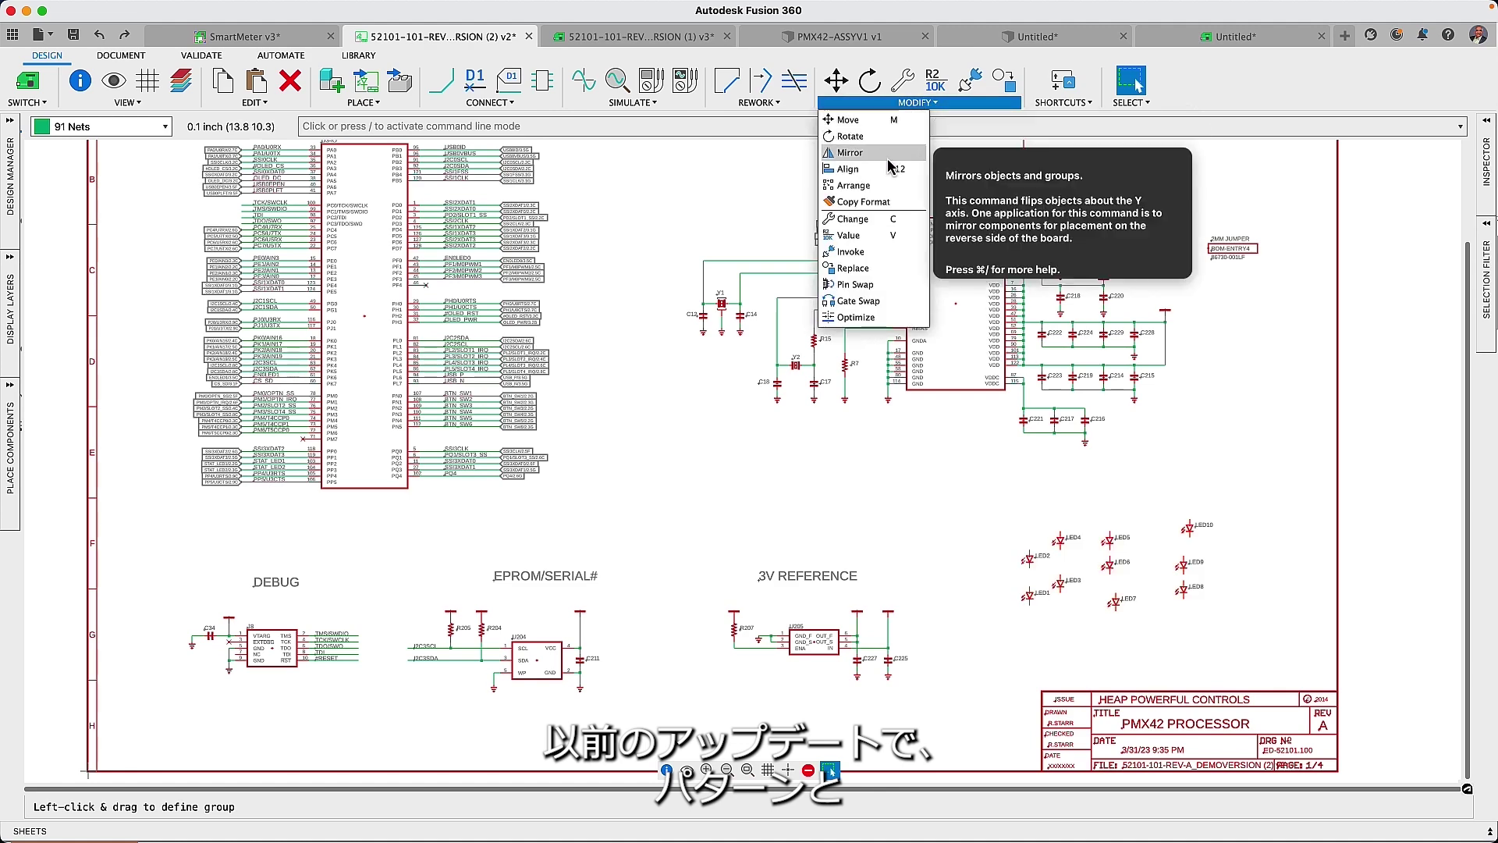
pyautogui.click(854, 184)
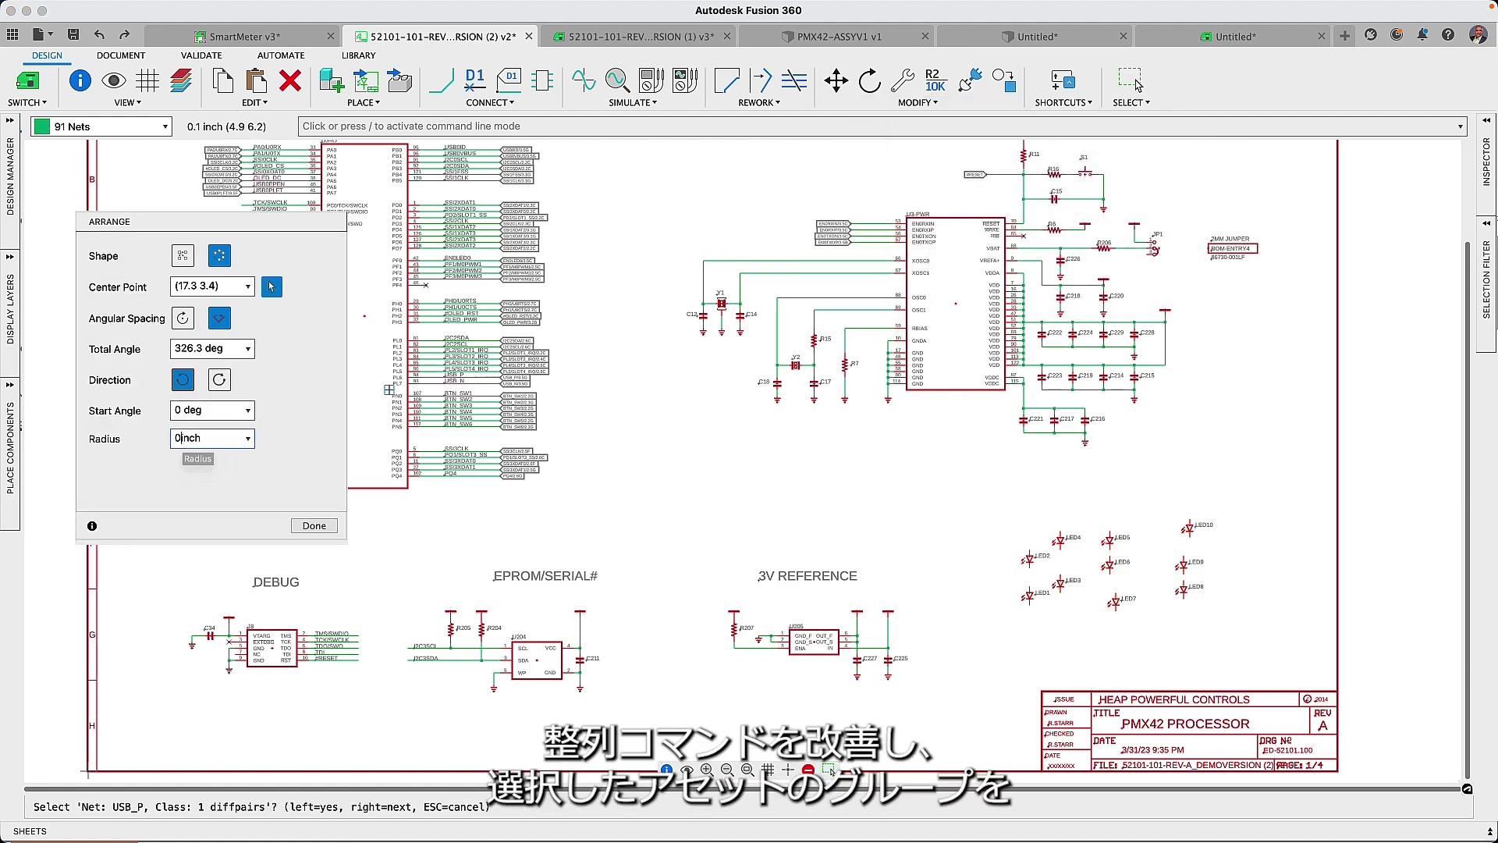
pyautogui.click(314, 525)
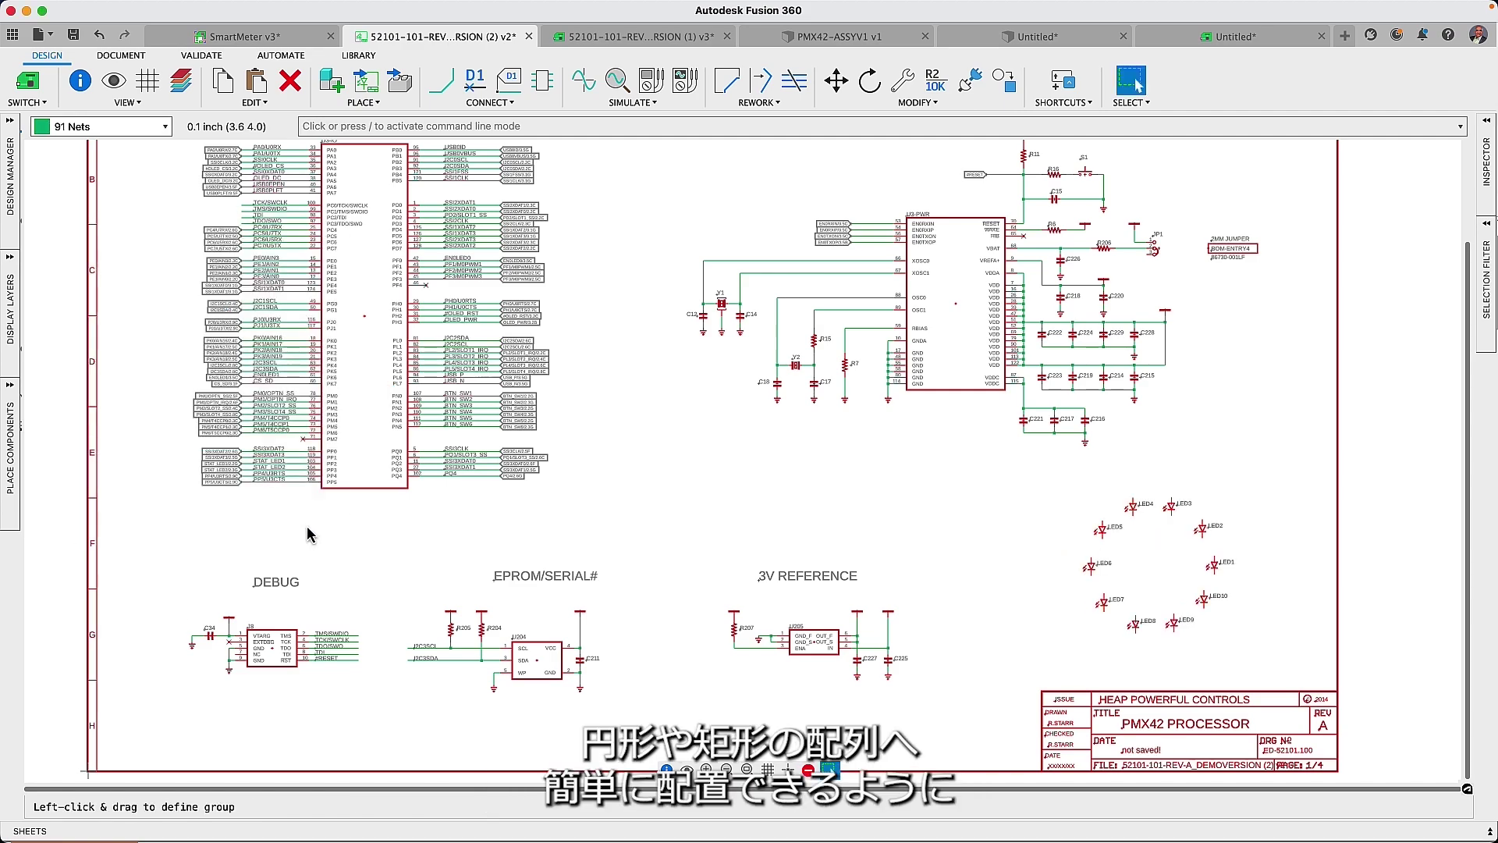
# Group-select the vias near S1 and C16 on the board layout
pyautogui.click(648, 37)
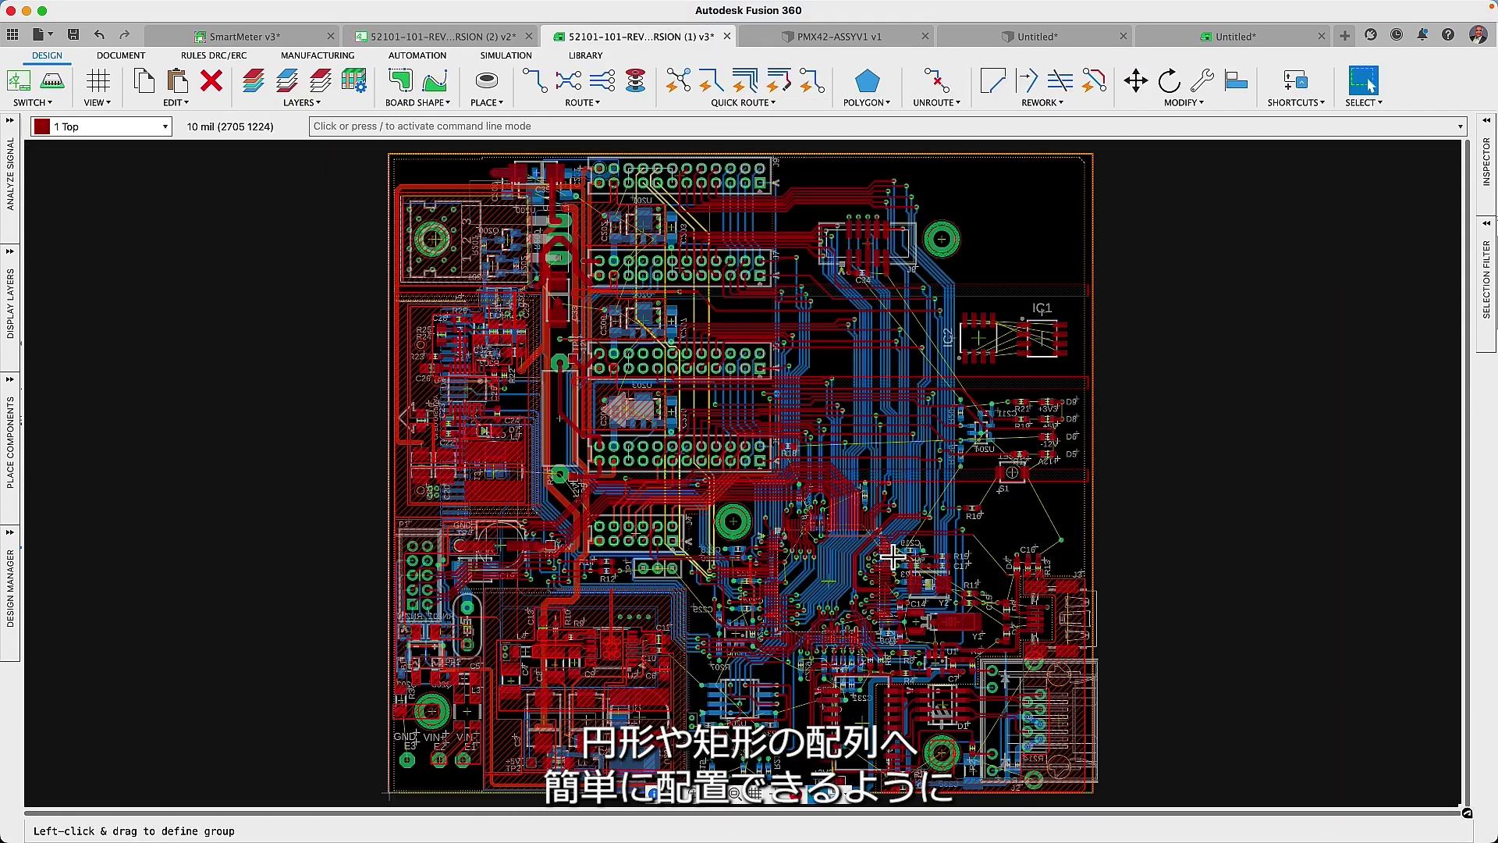
pyautogui.scroll(3, 894, 525)
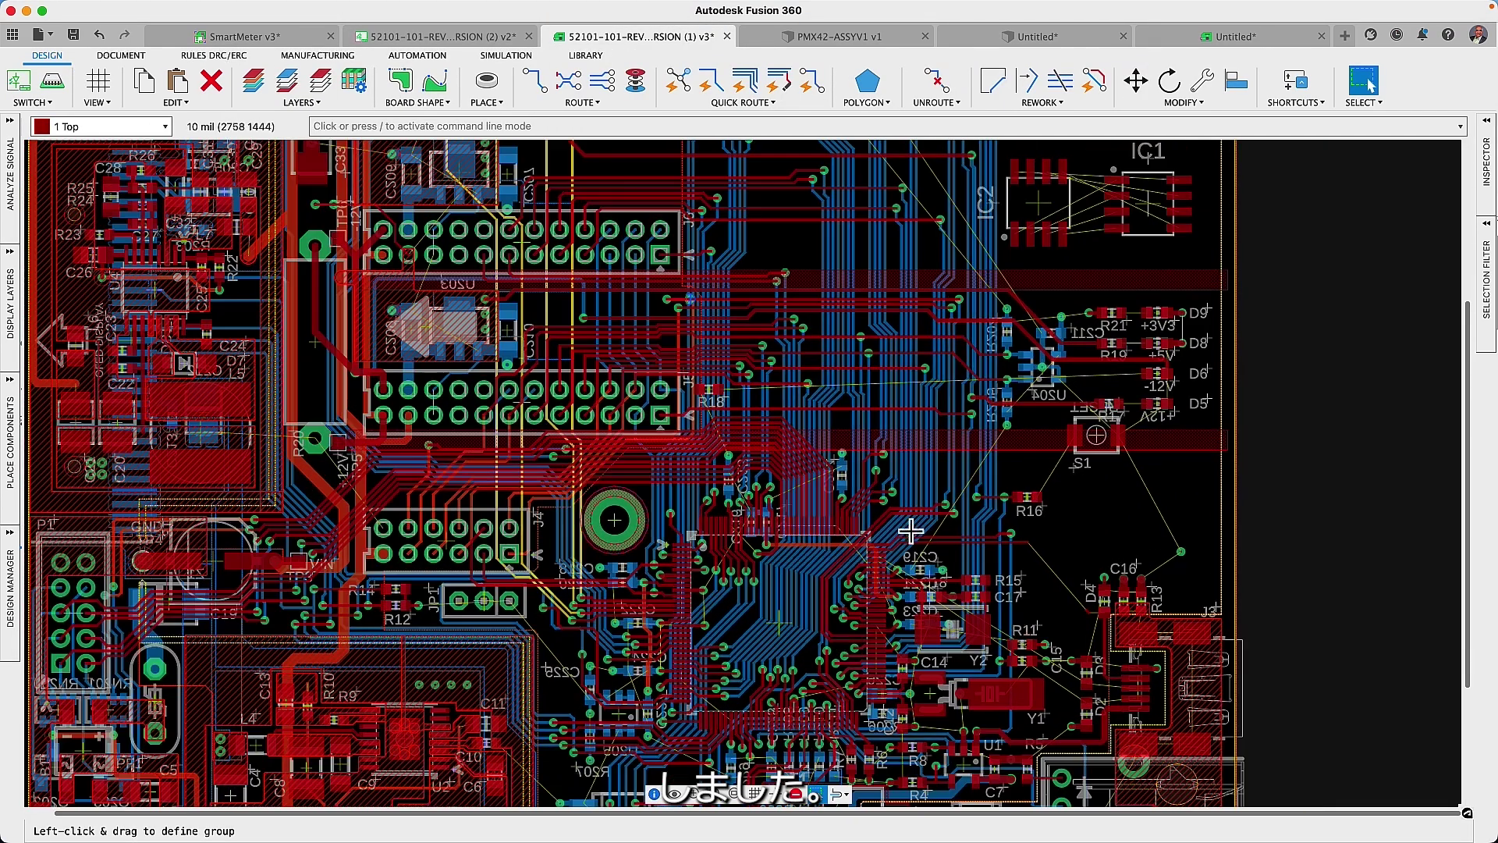
pyautogui.moveTo(1155, 521); pyautogui.dragTo(989, 425, button='middle')
pyautogui.moveTo(985, 420); pyautogui.dragTo(1038, 482)
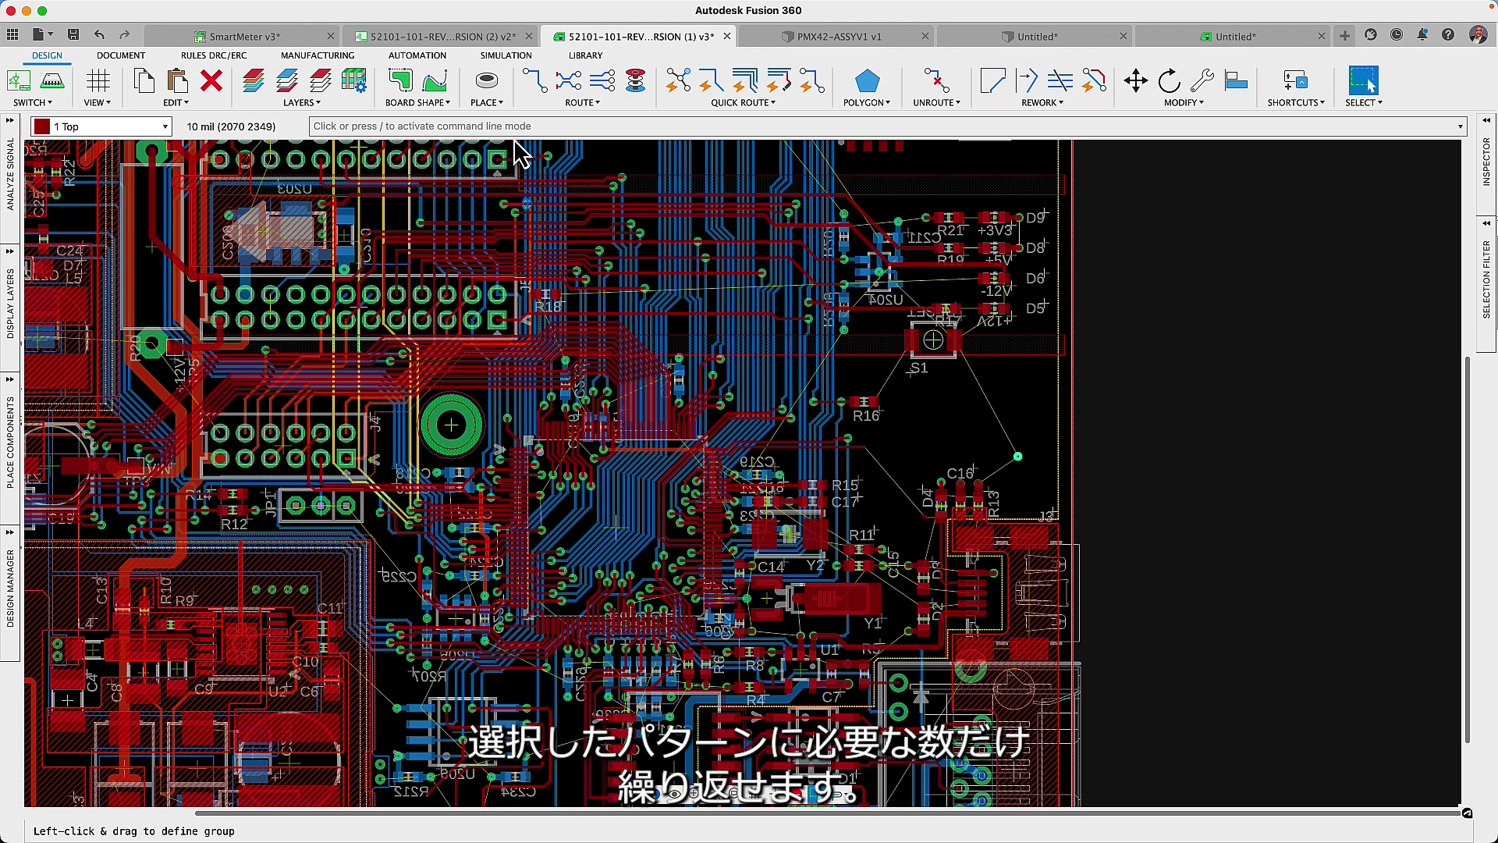
# Pattern the grouped vias circularly around the via near S1 with 6 copies, after testing grid and source-signal options
pyautogui.click(485, 100)
pyautogui.click(493, 175)
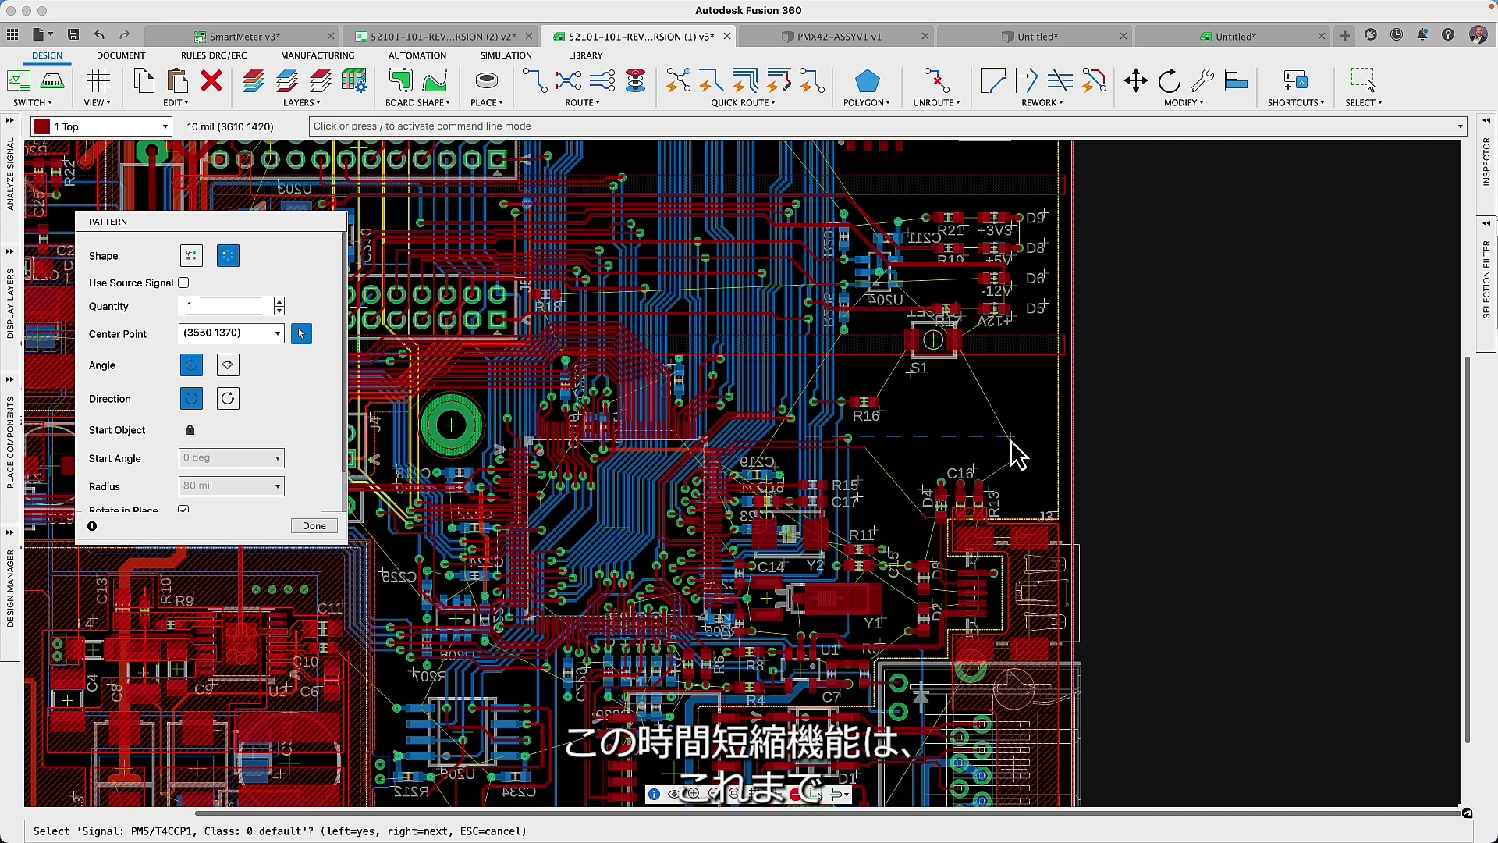
pyautogui.click(1014, 447)
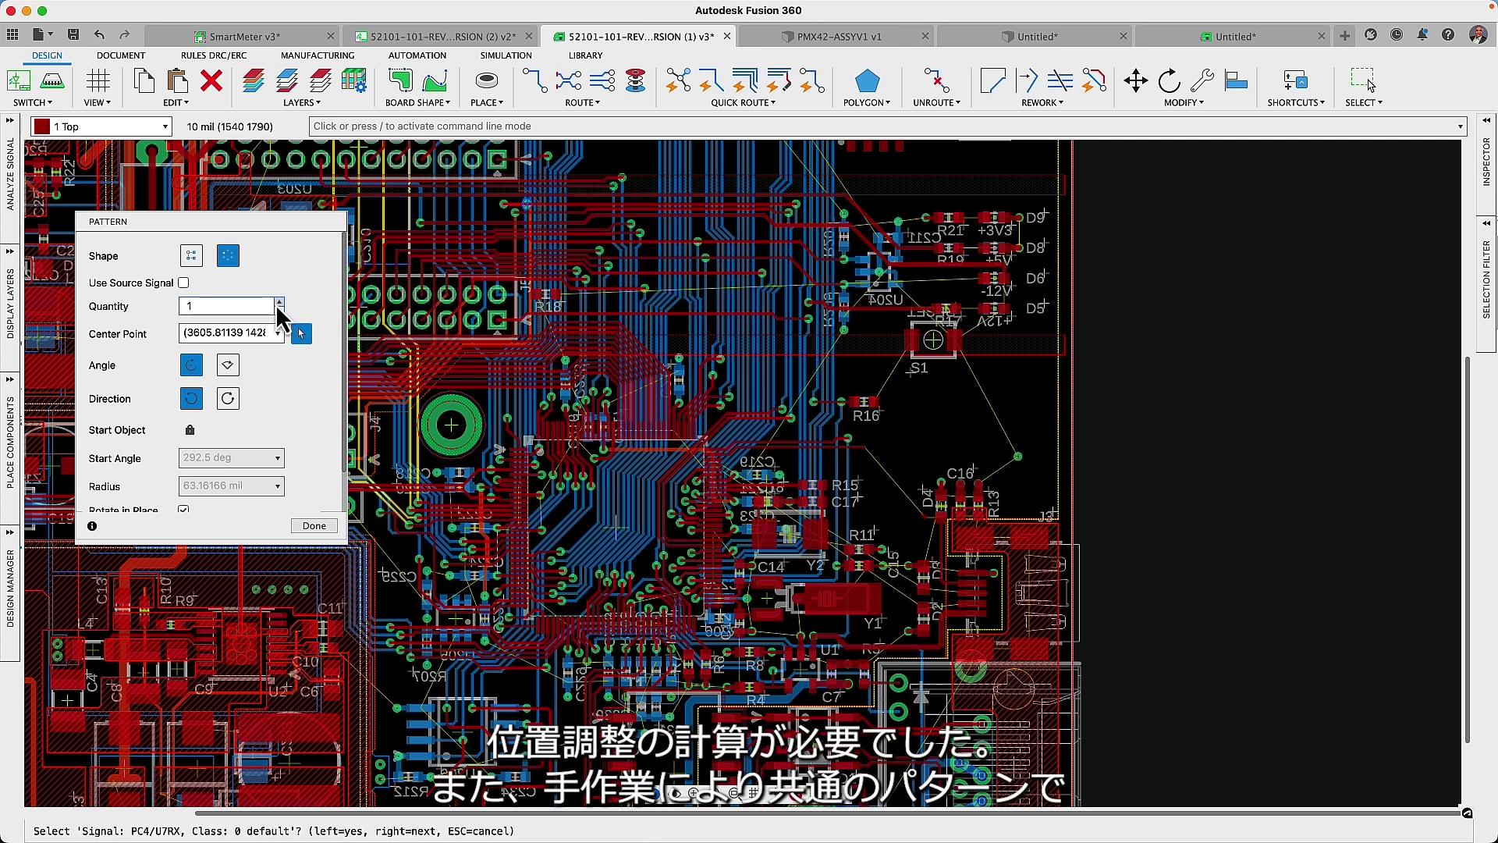
pyautogui.click(279, 302)
pyautogui.click(278, 302)
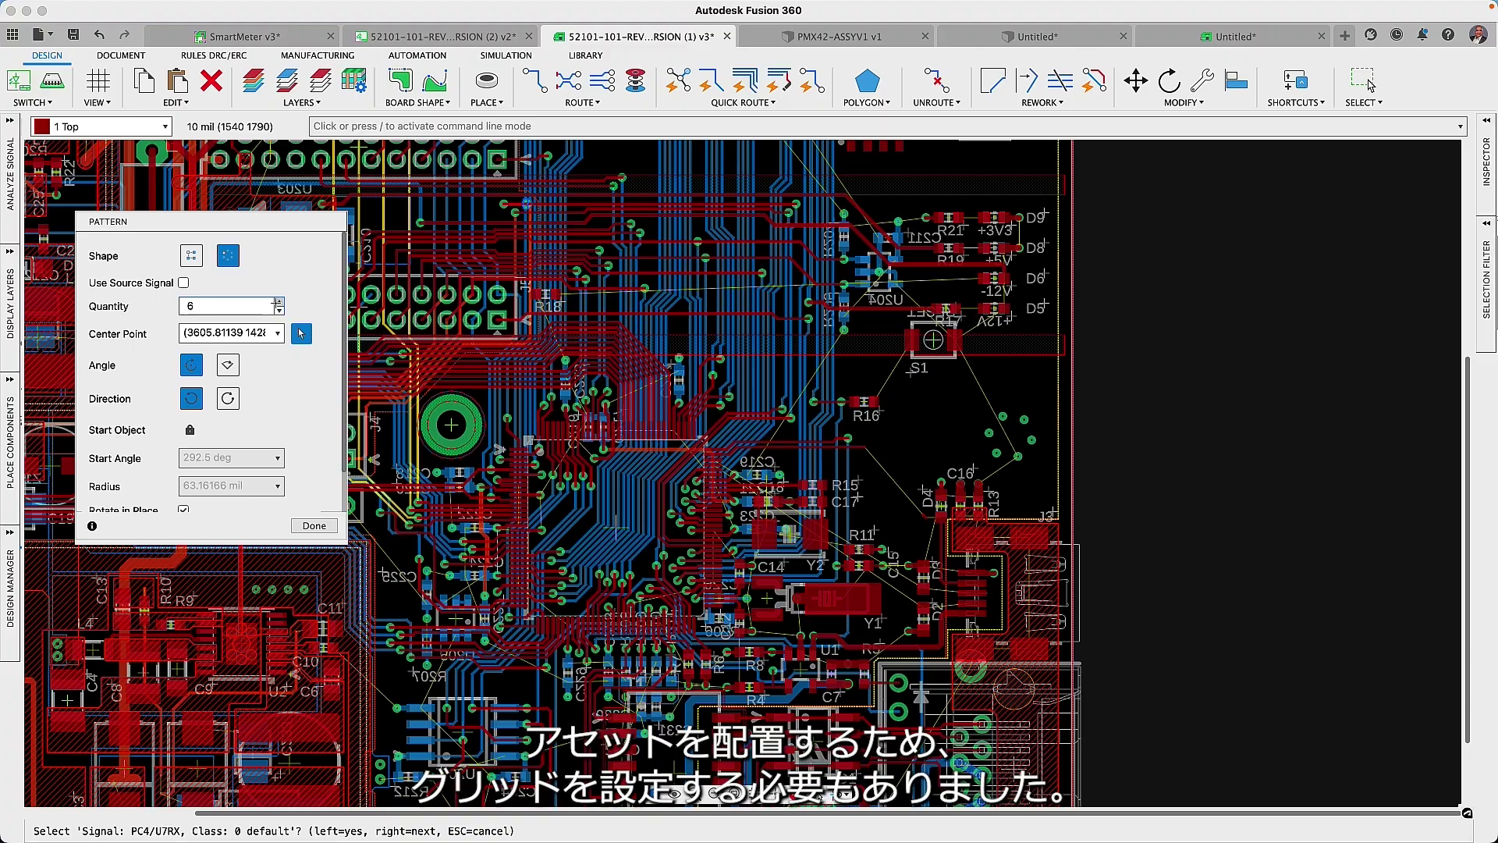
pyautogui.click(193, 257)
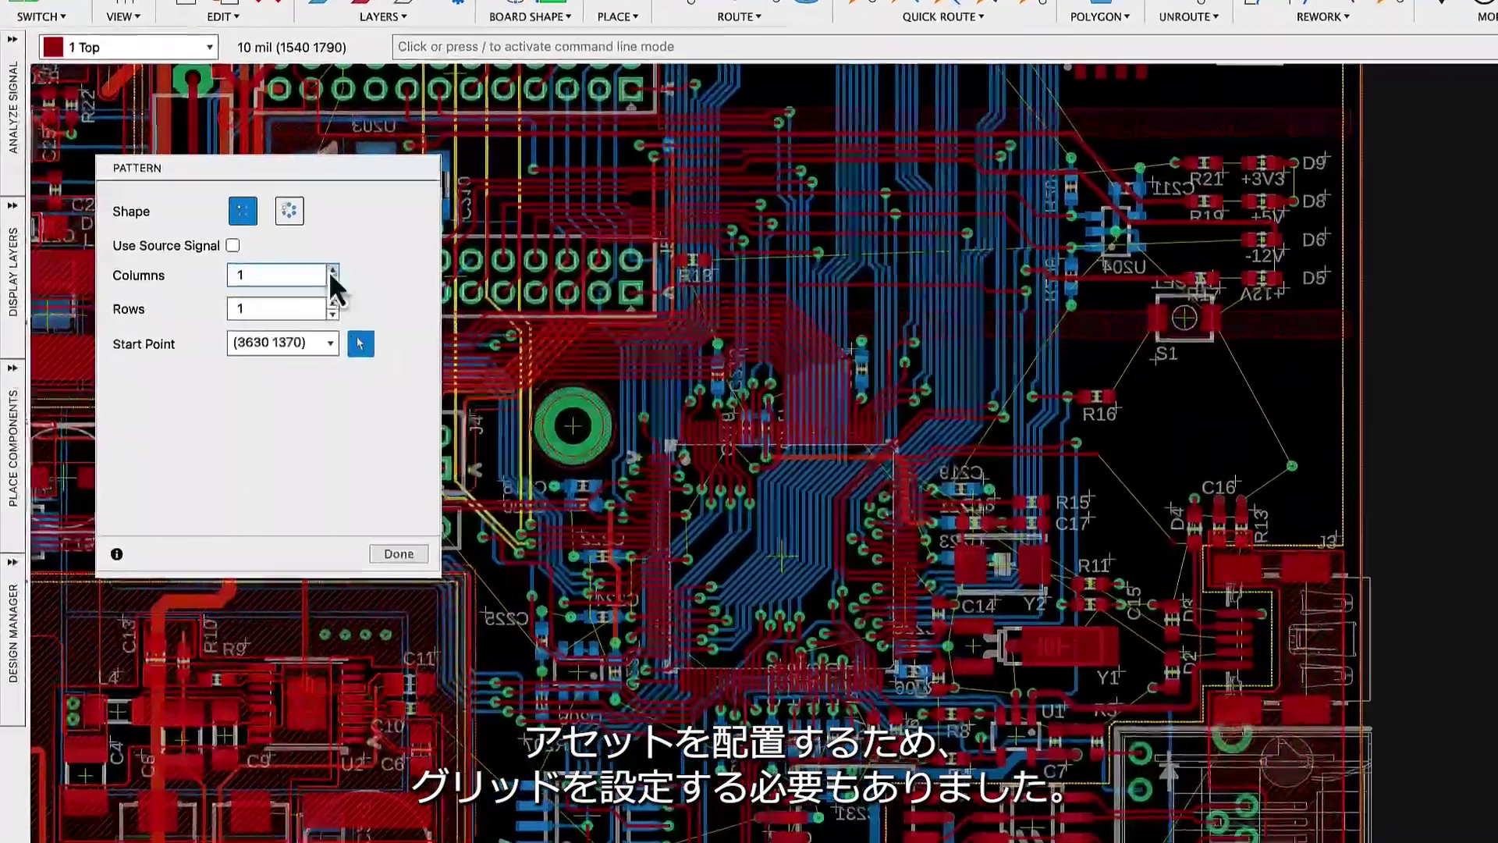
pyautogui.click(300, 284)
pyautogui.click(301, 284)
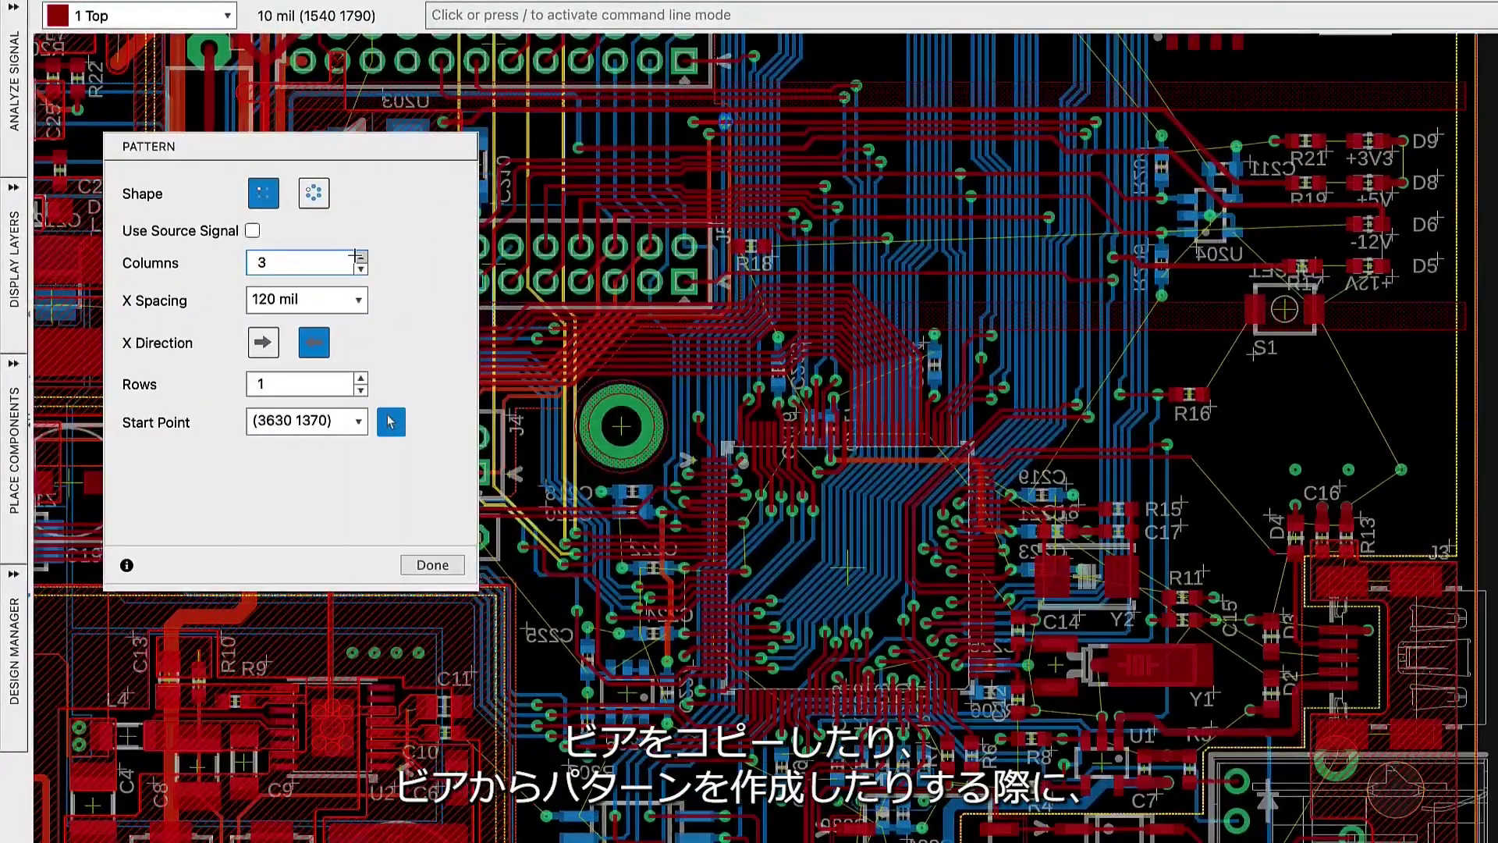
pyautogui.click(360, 377)
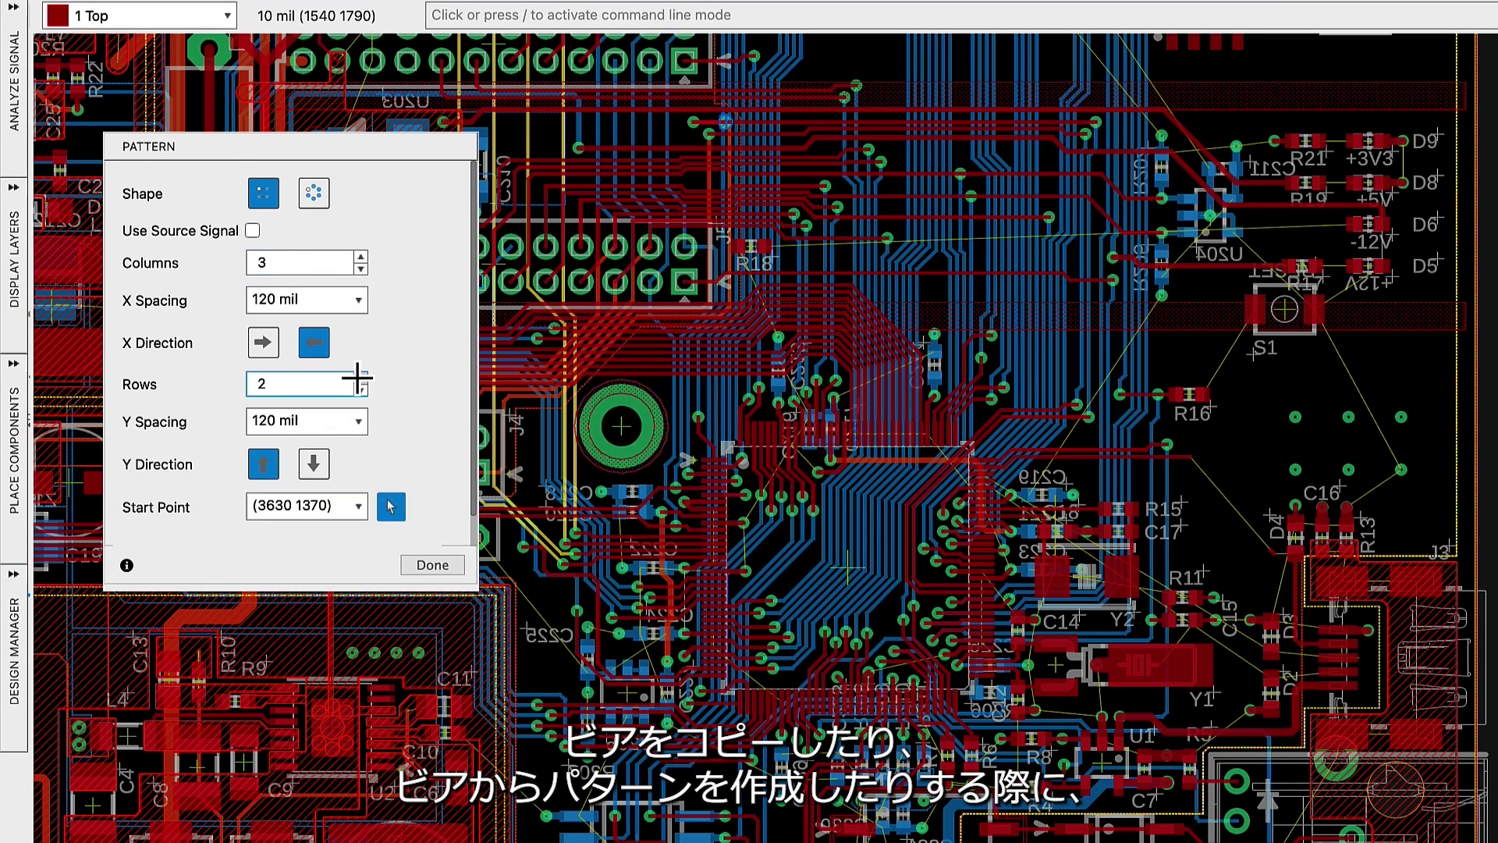
pyautogui.click(252, 231)
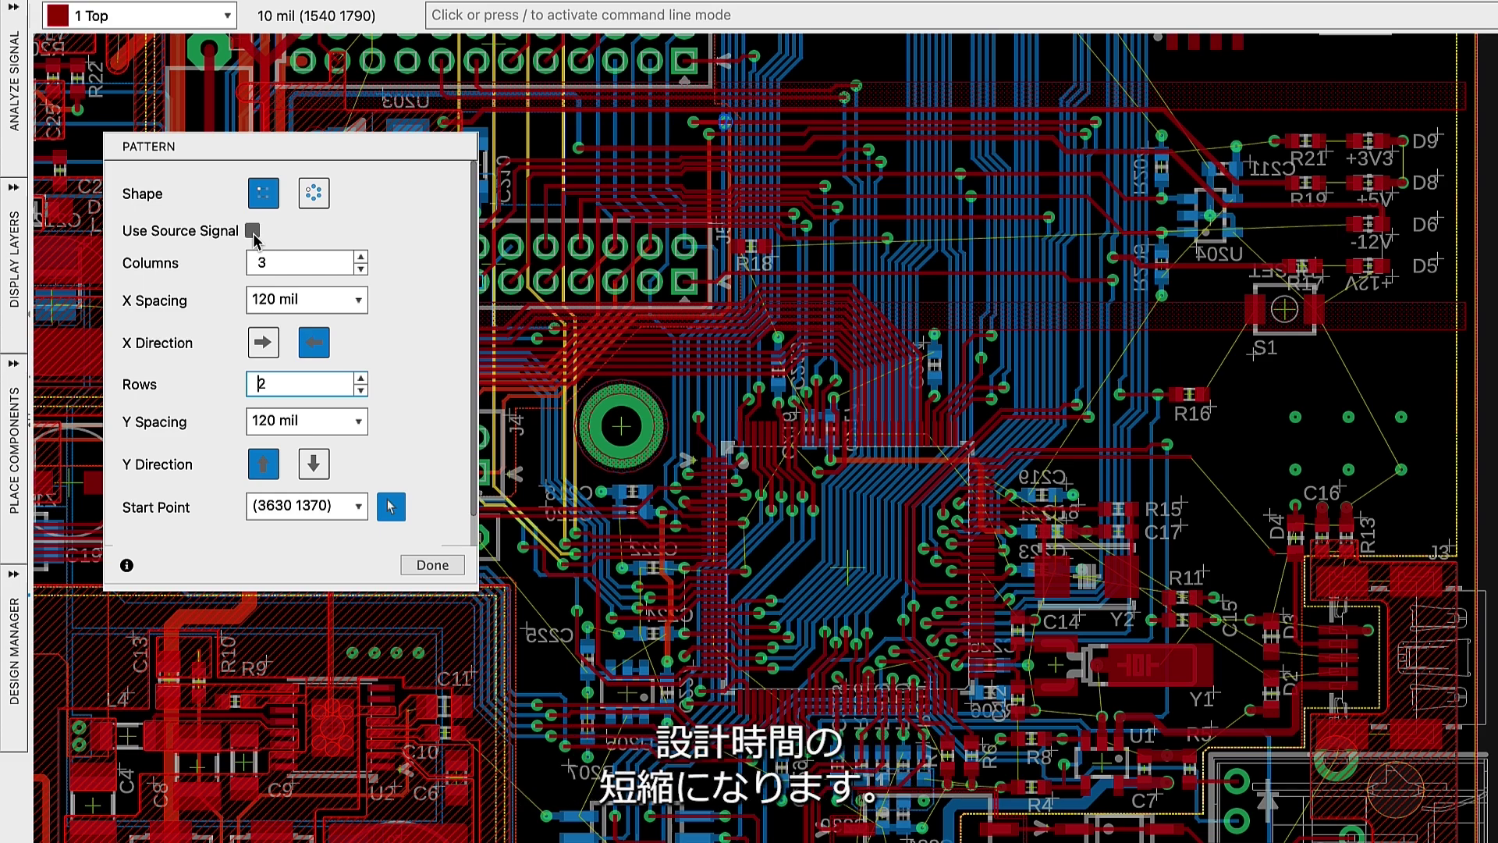
pyautogui.click(252, 231)
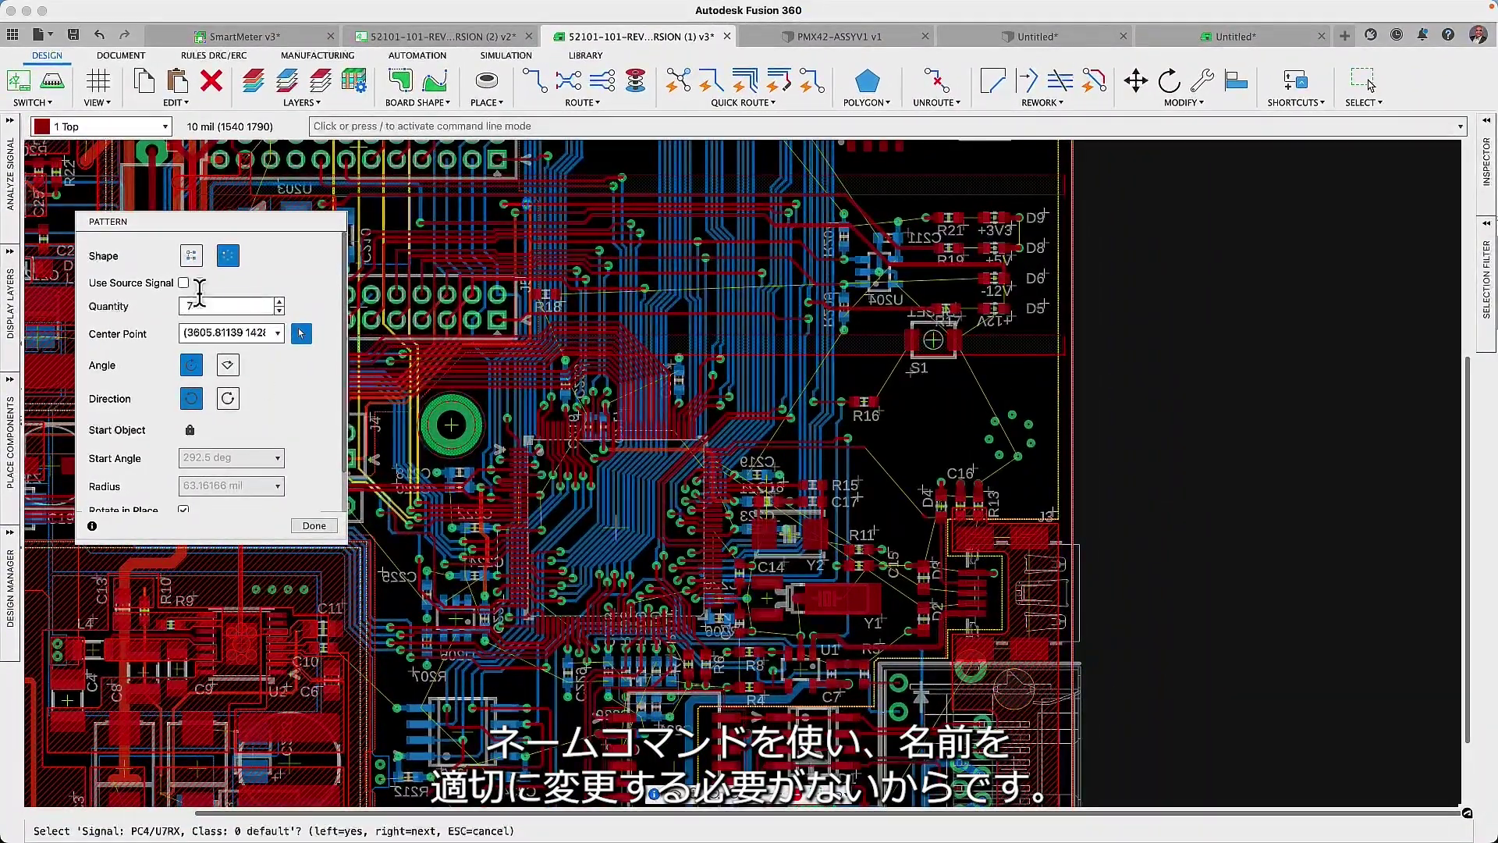
pyautogui.click(314, 526)
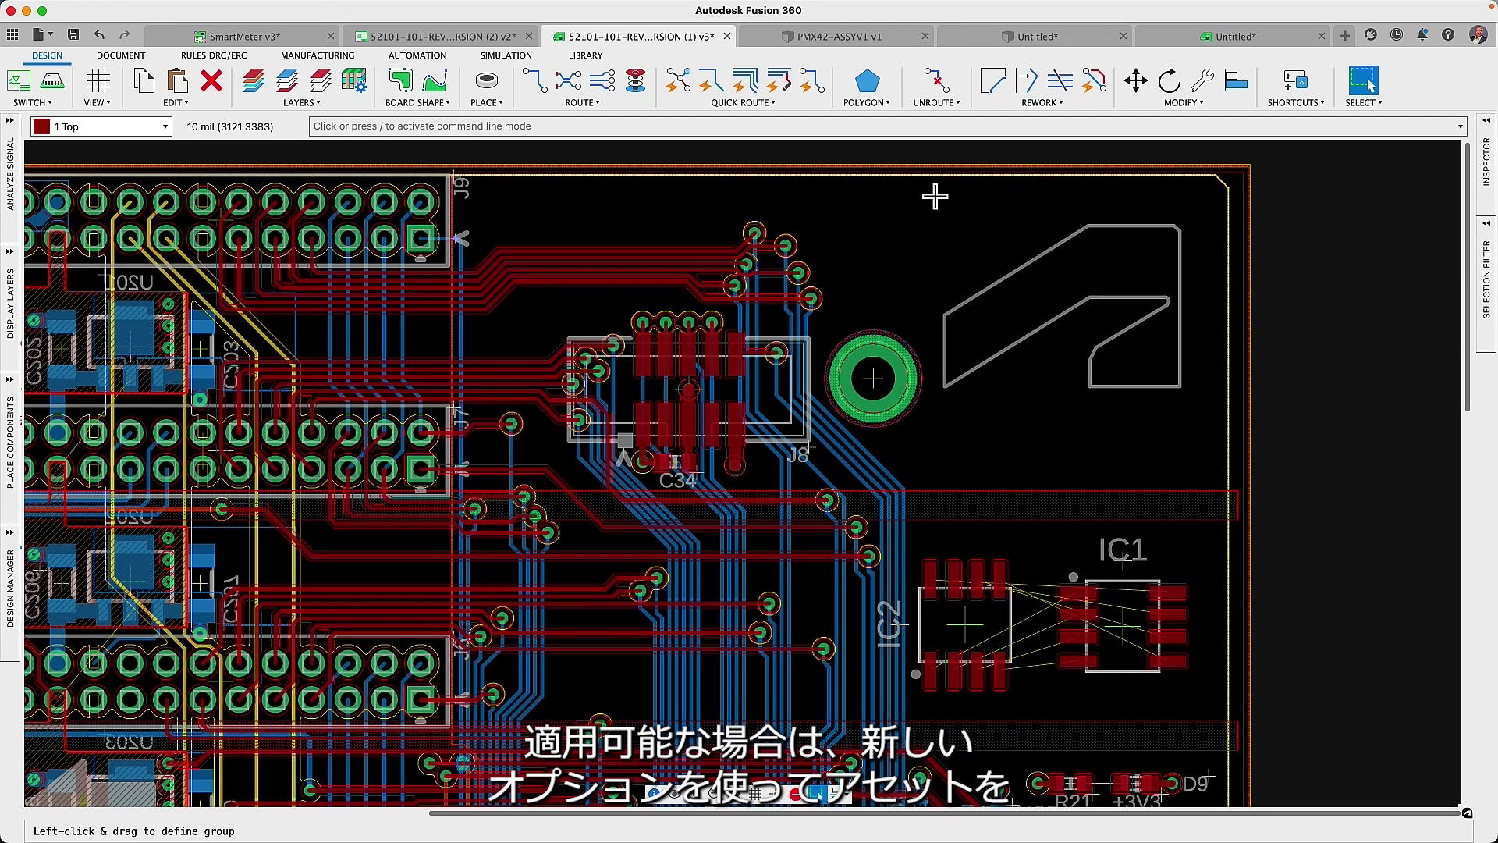
# Paste the logo outline onto the 46 Milling layer at the board's upper right
pyautogui.click(177, 81)
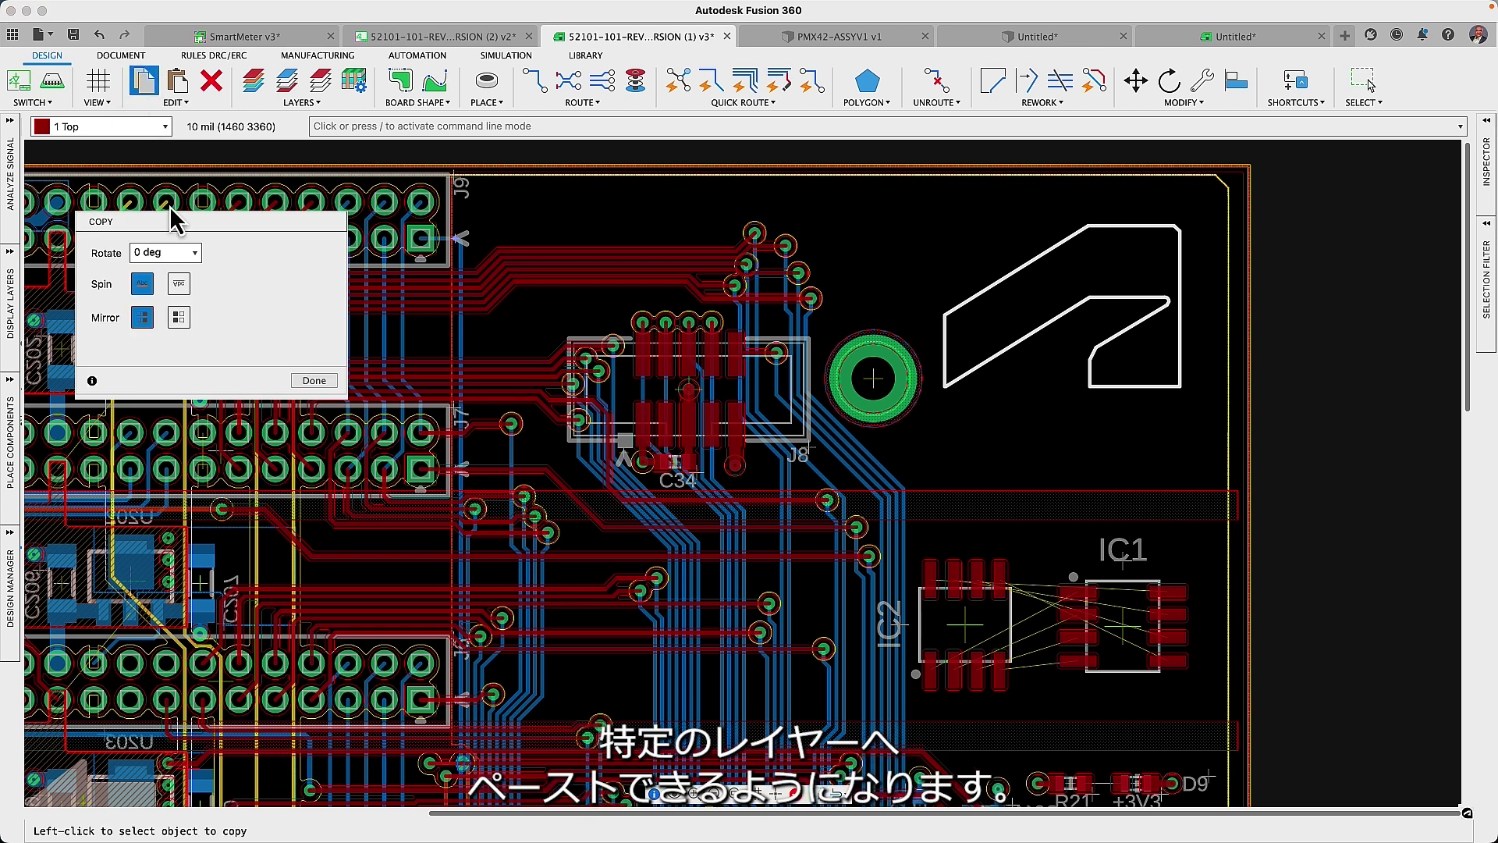
pyautogui.click(269, 254)
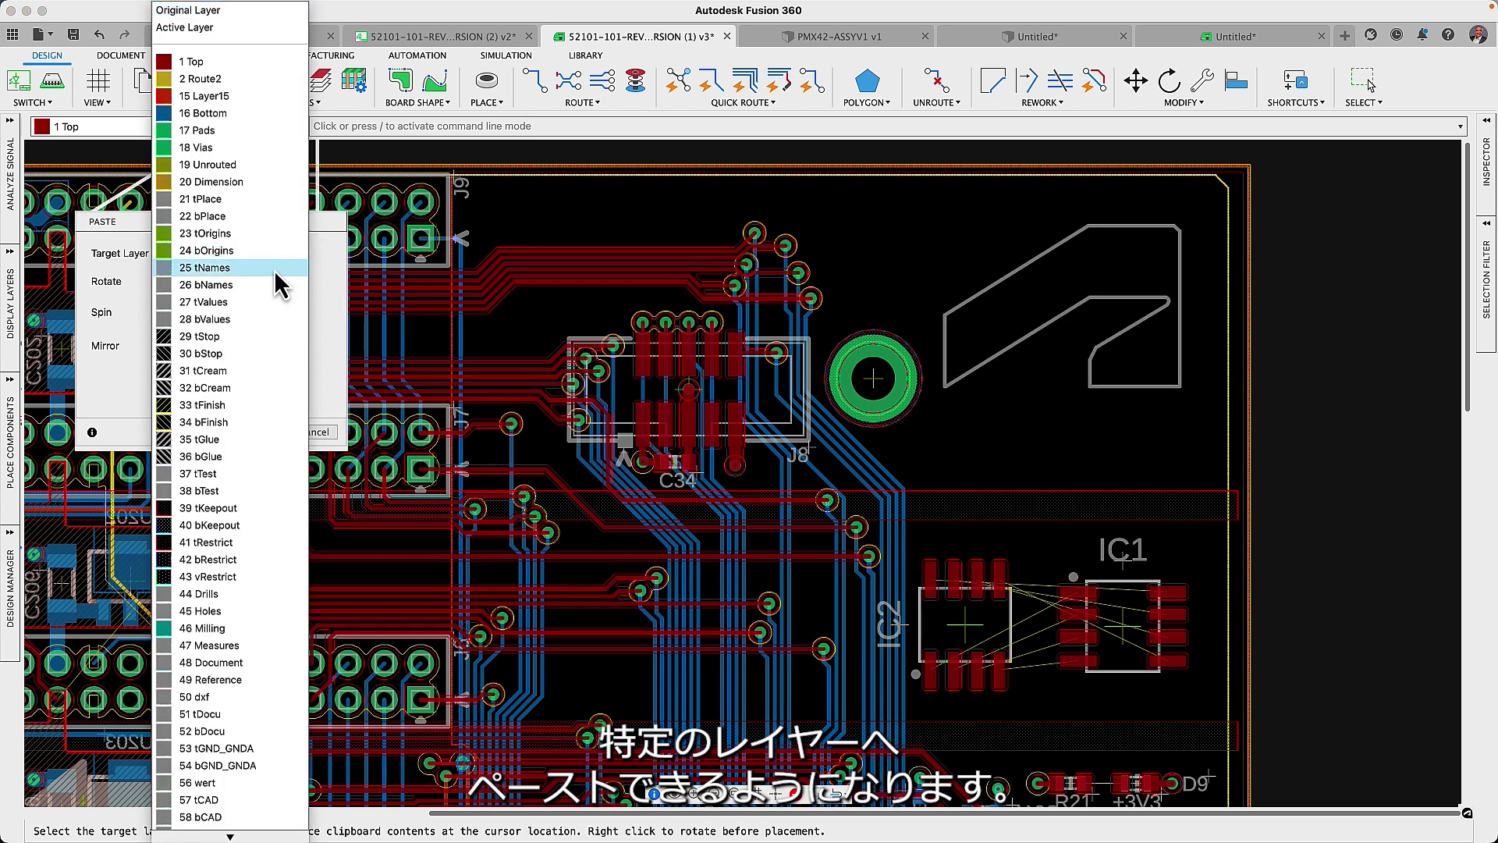
pyautogui.click(222, 629)
pyautogui.click(1059, 303)
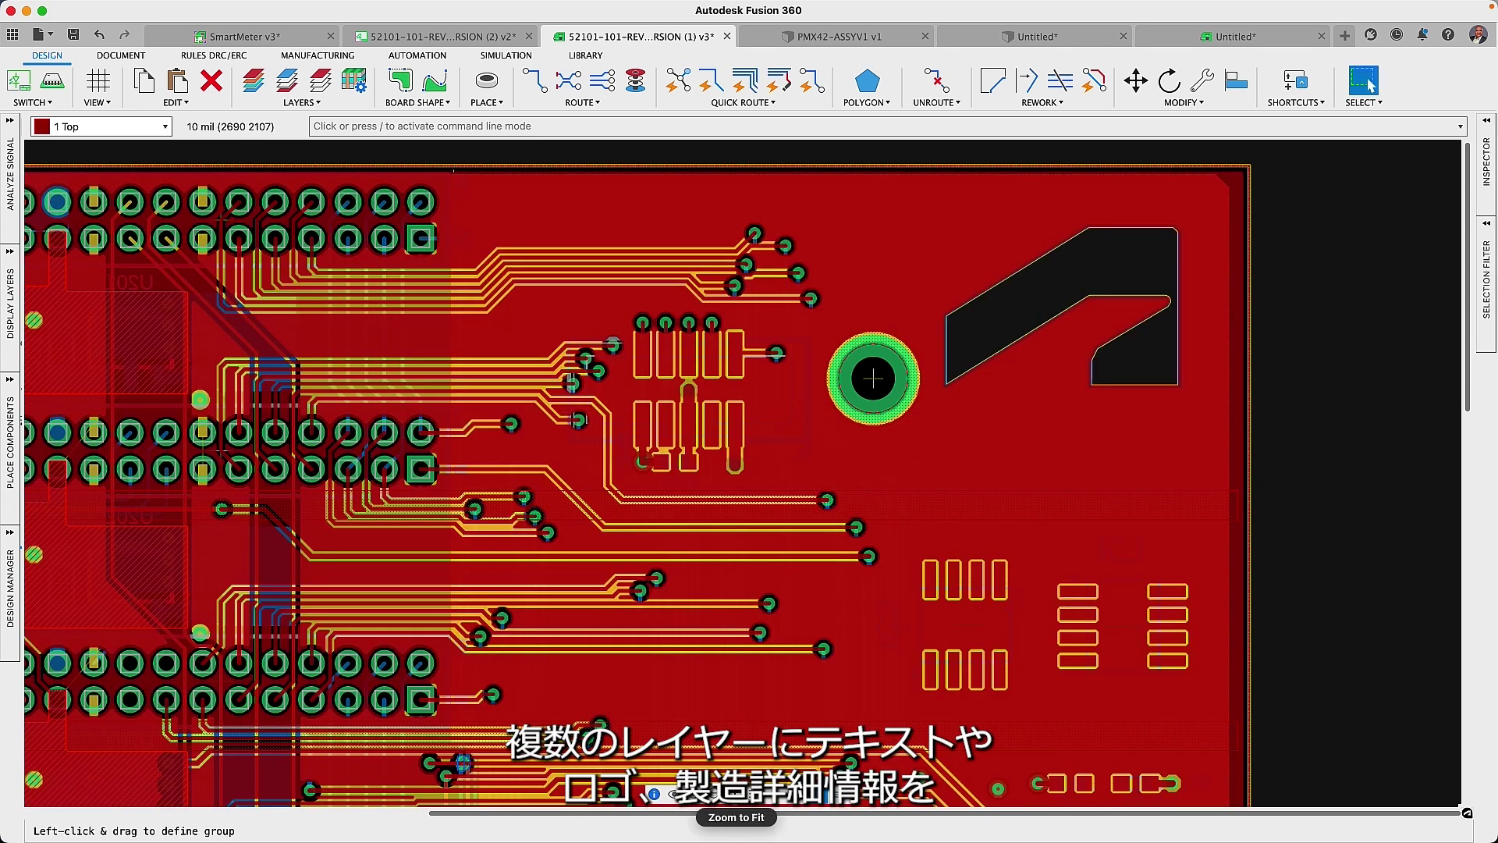
pyautogui.click(736, 796)
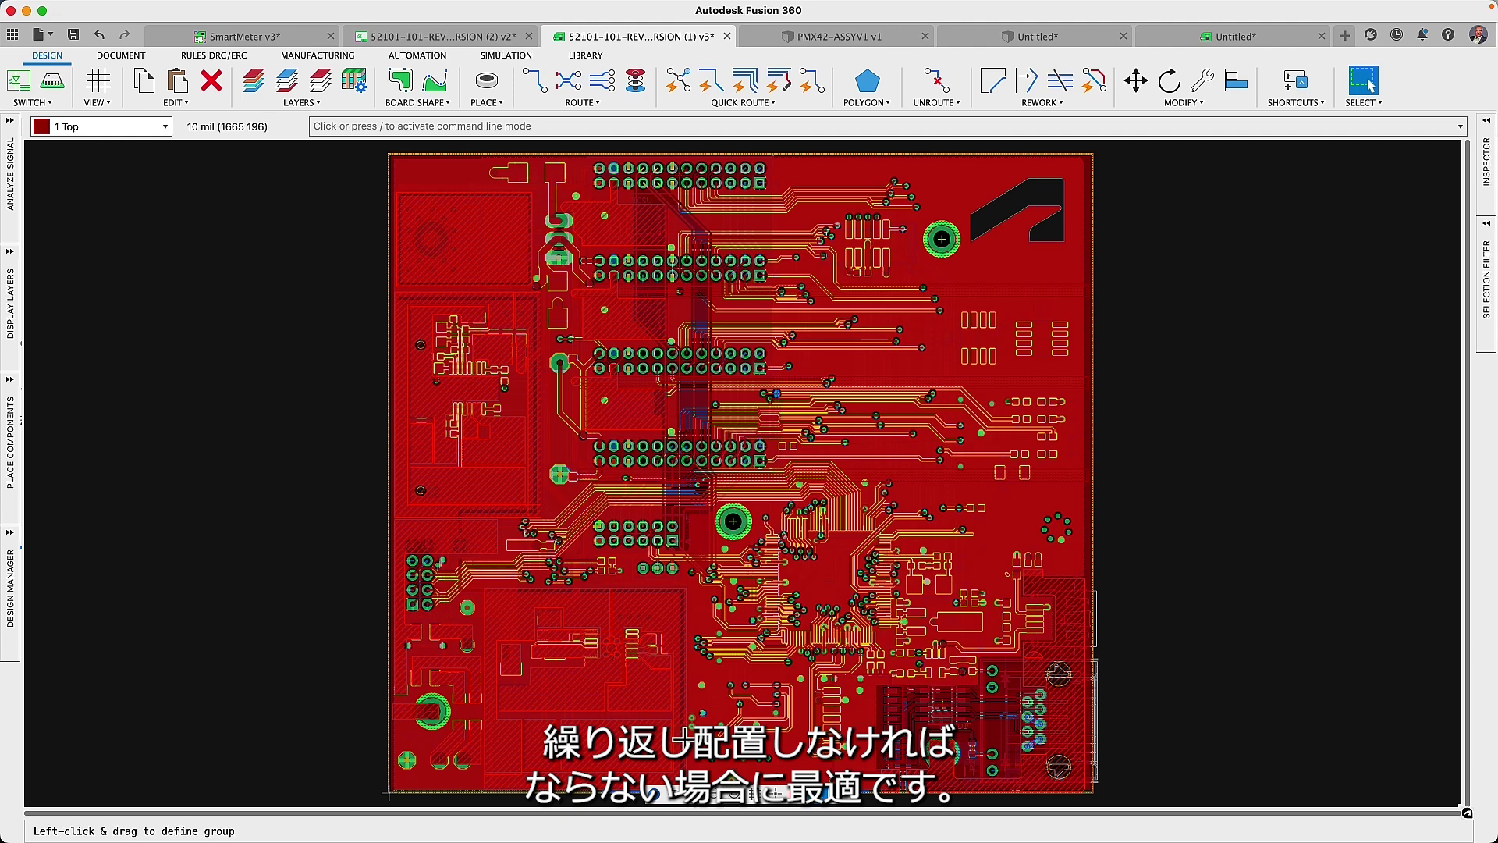
pyautogui.click(232, 58)
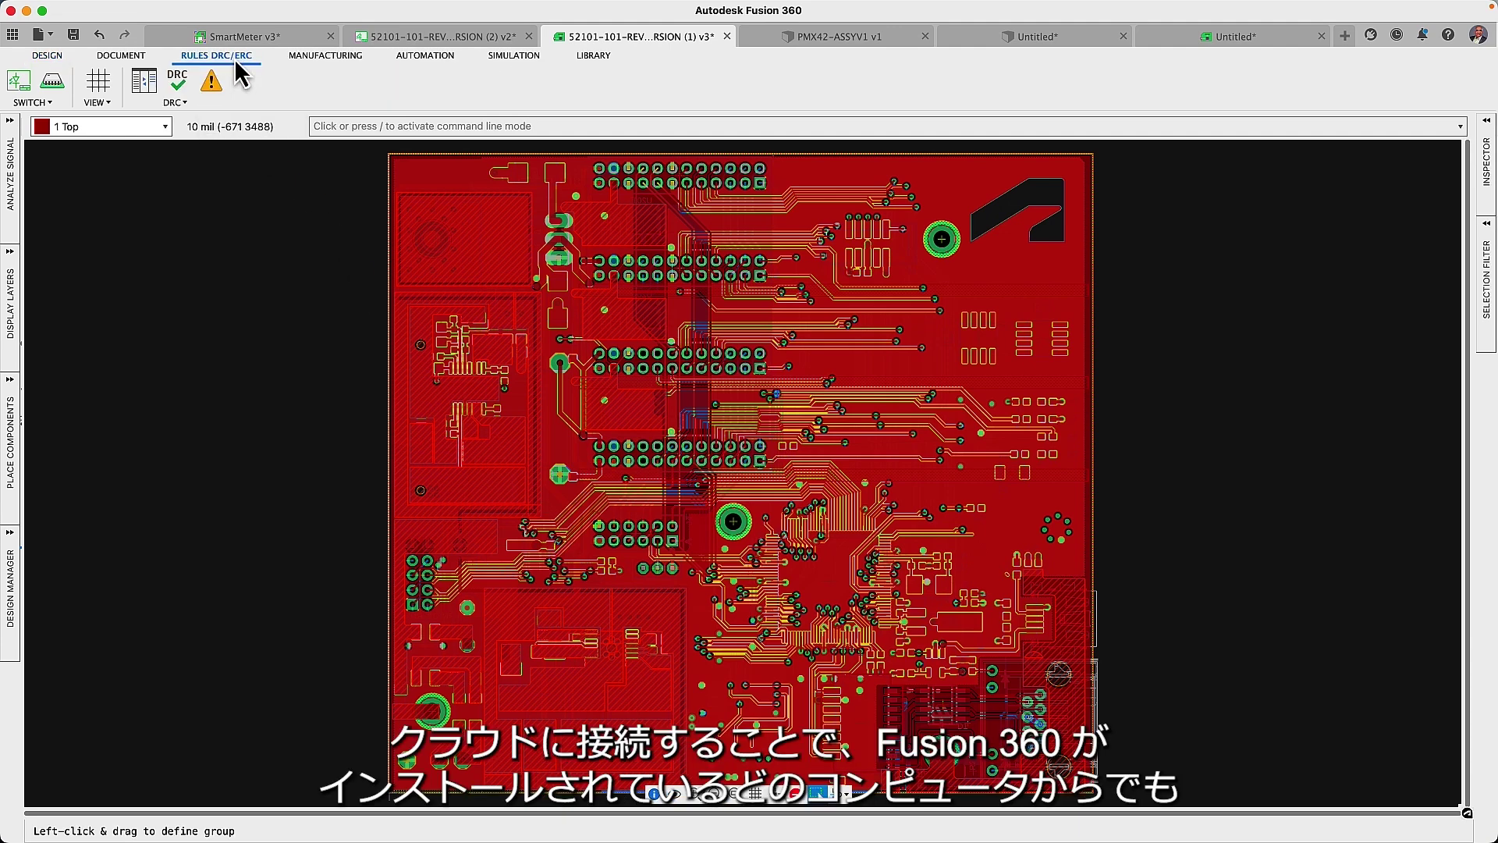
pyautogui.click(178, 80)
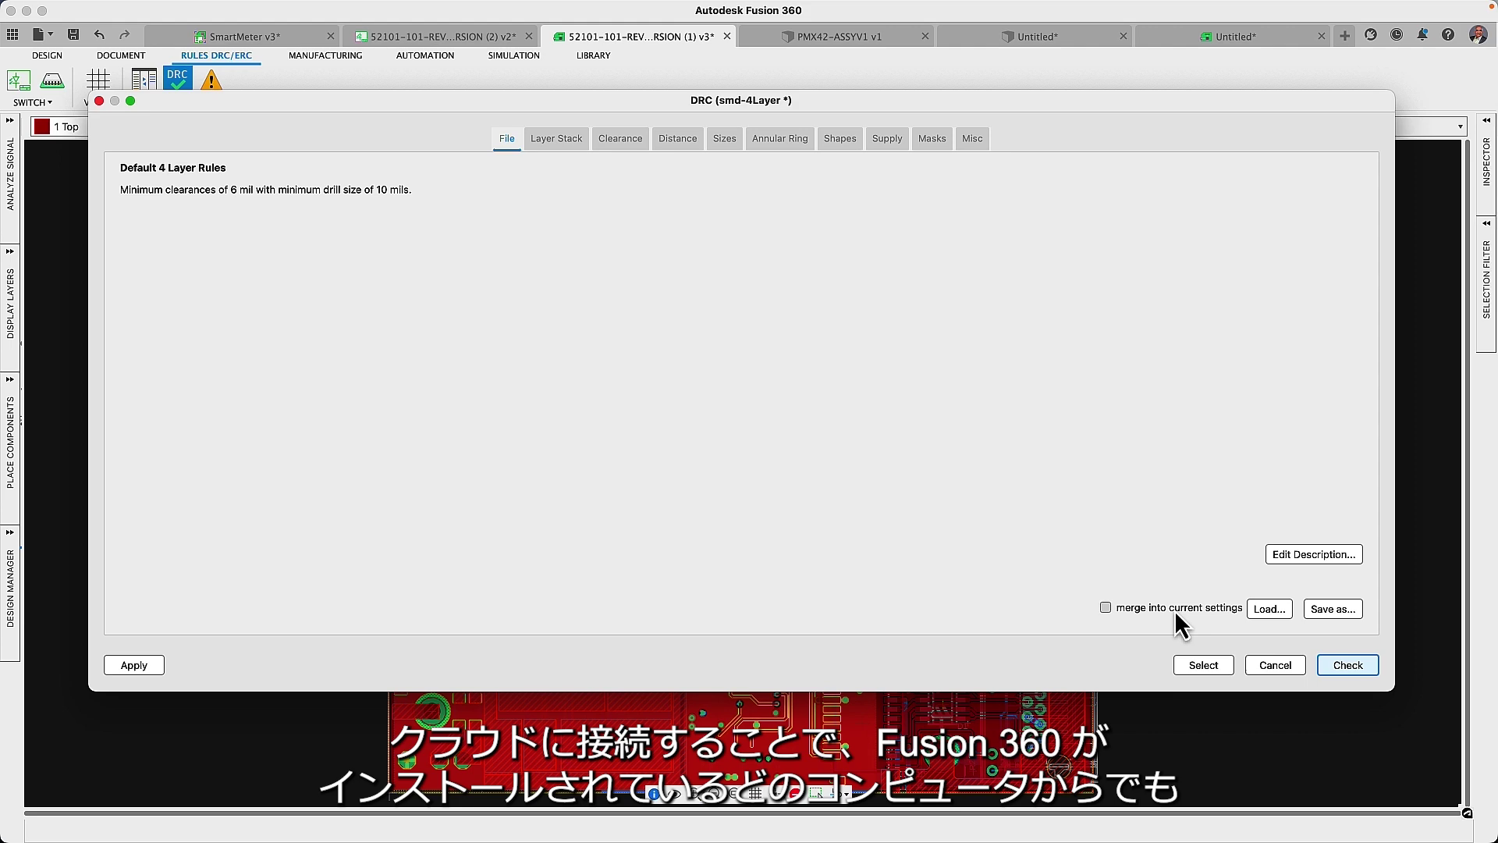
pyautogui.click(1269, 608)
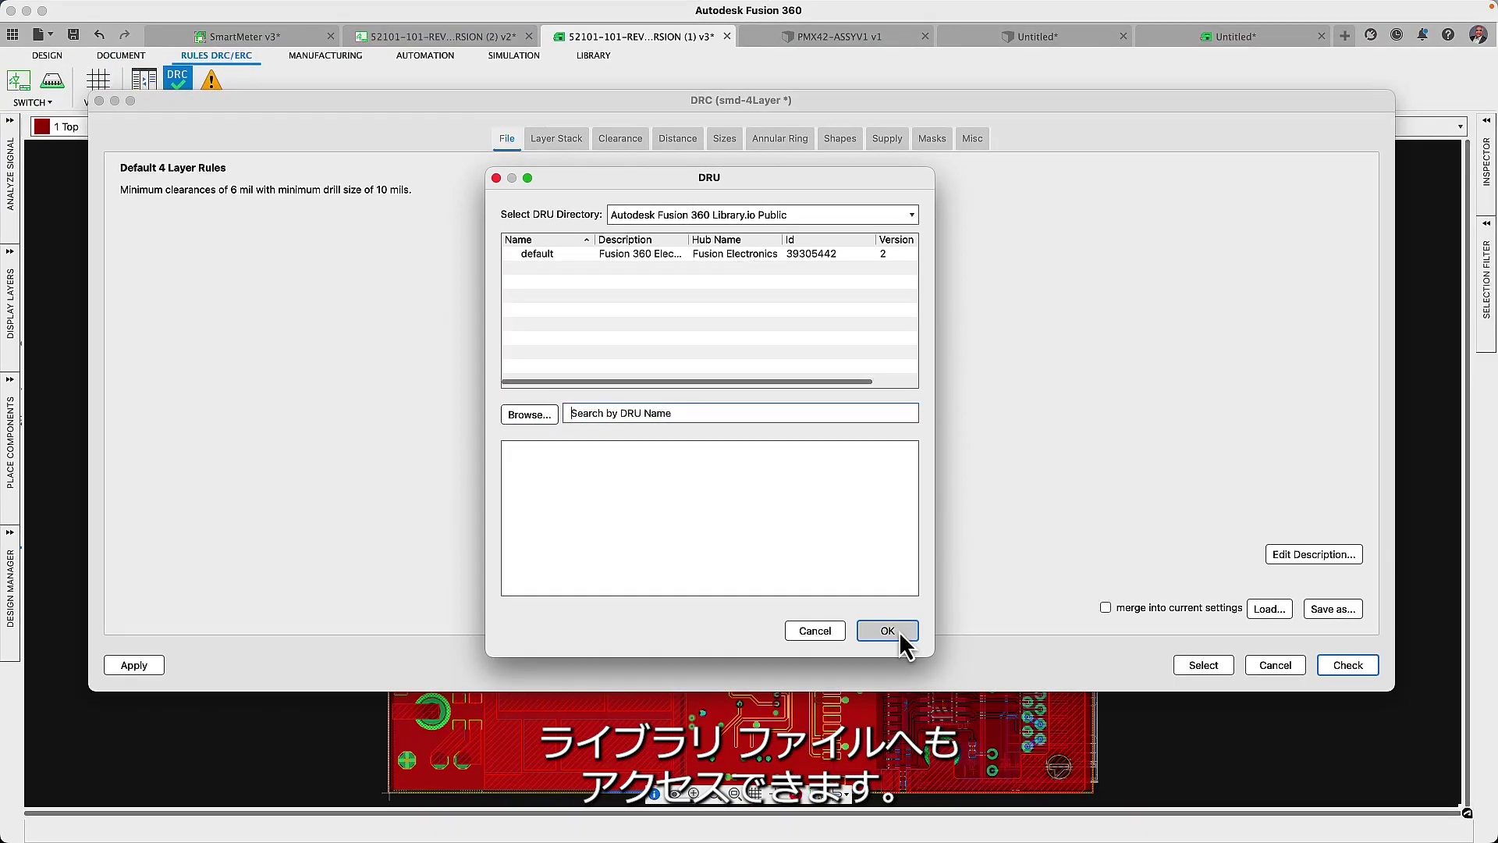
pyautogui.click(888, 631)
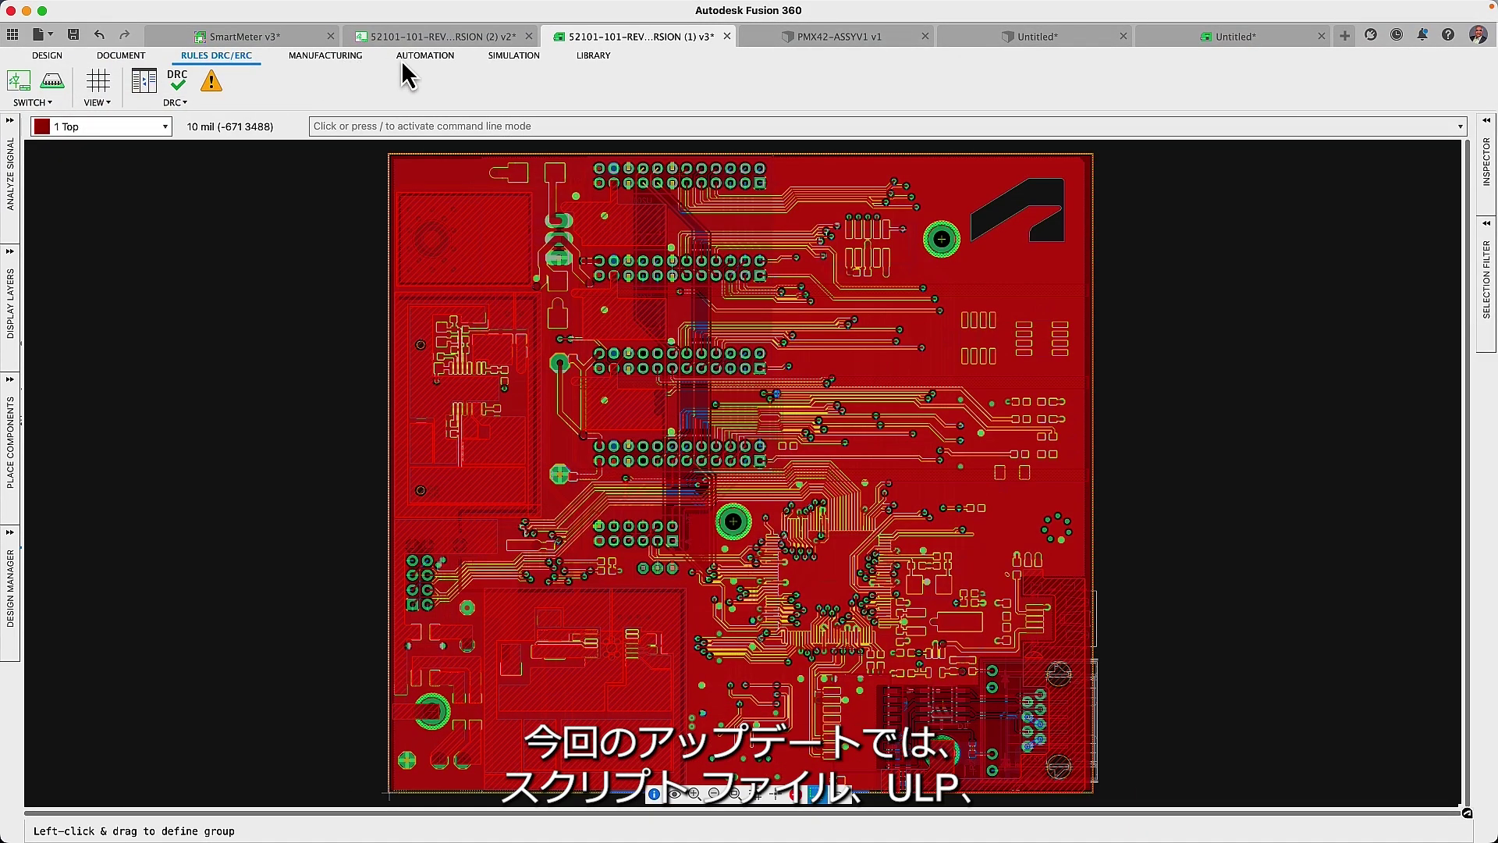
pyautogui.click(419, 55)
pyautogui.click(148, 81)
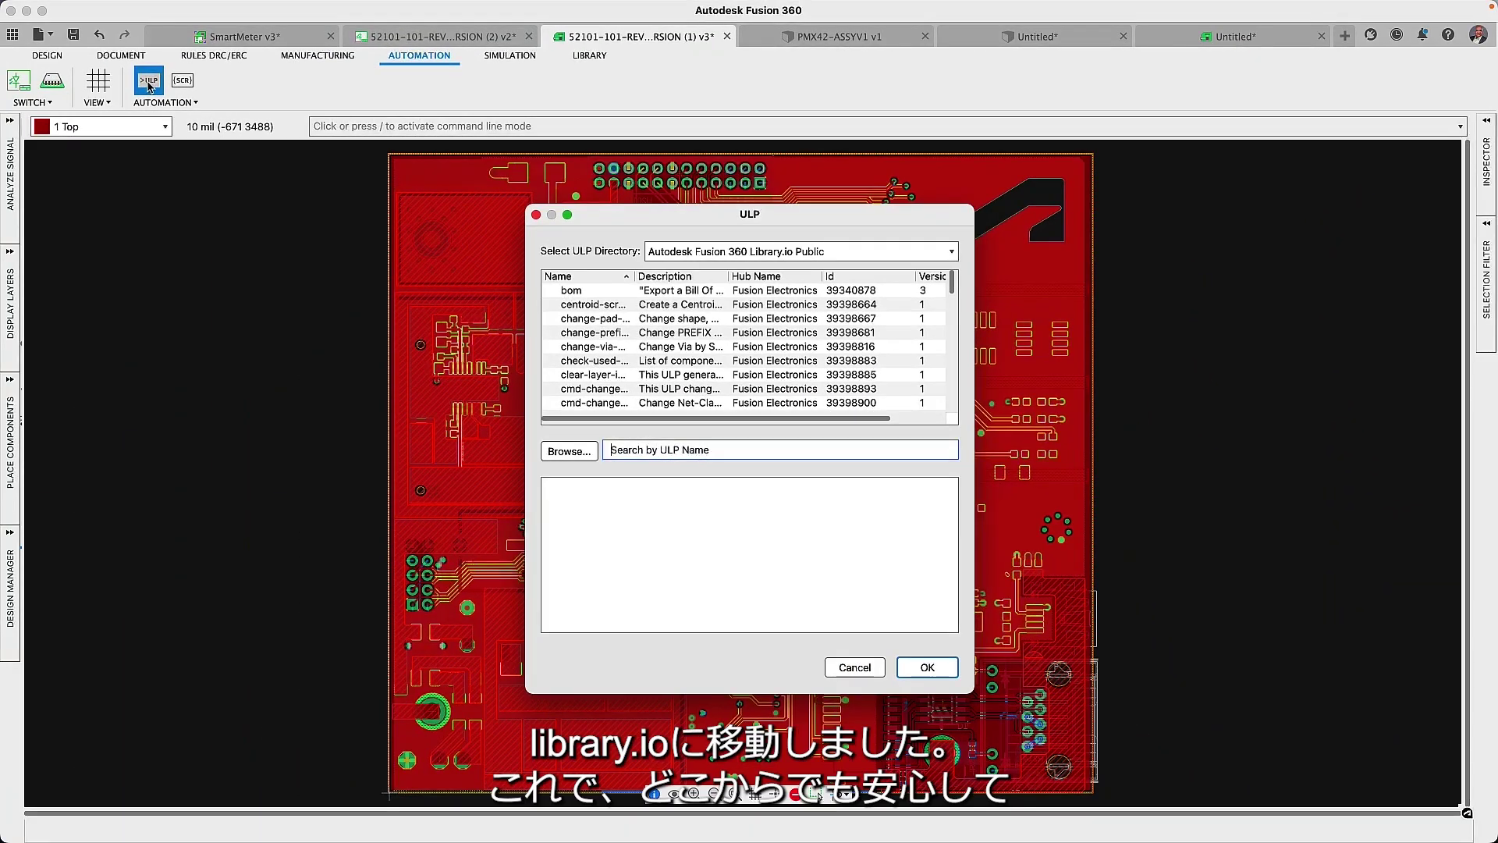
pyautogui.click(149, 82)
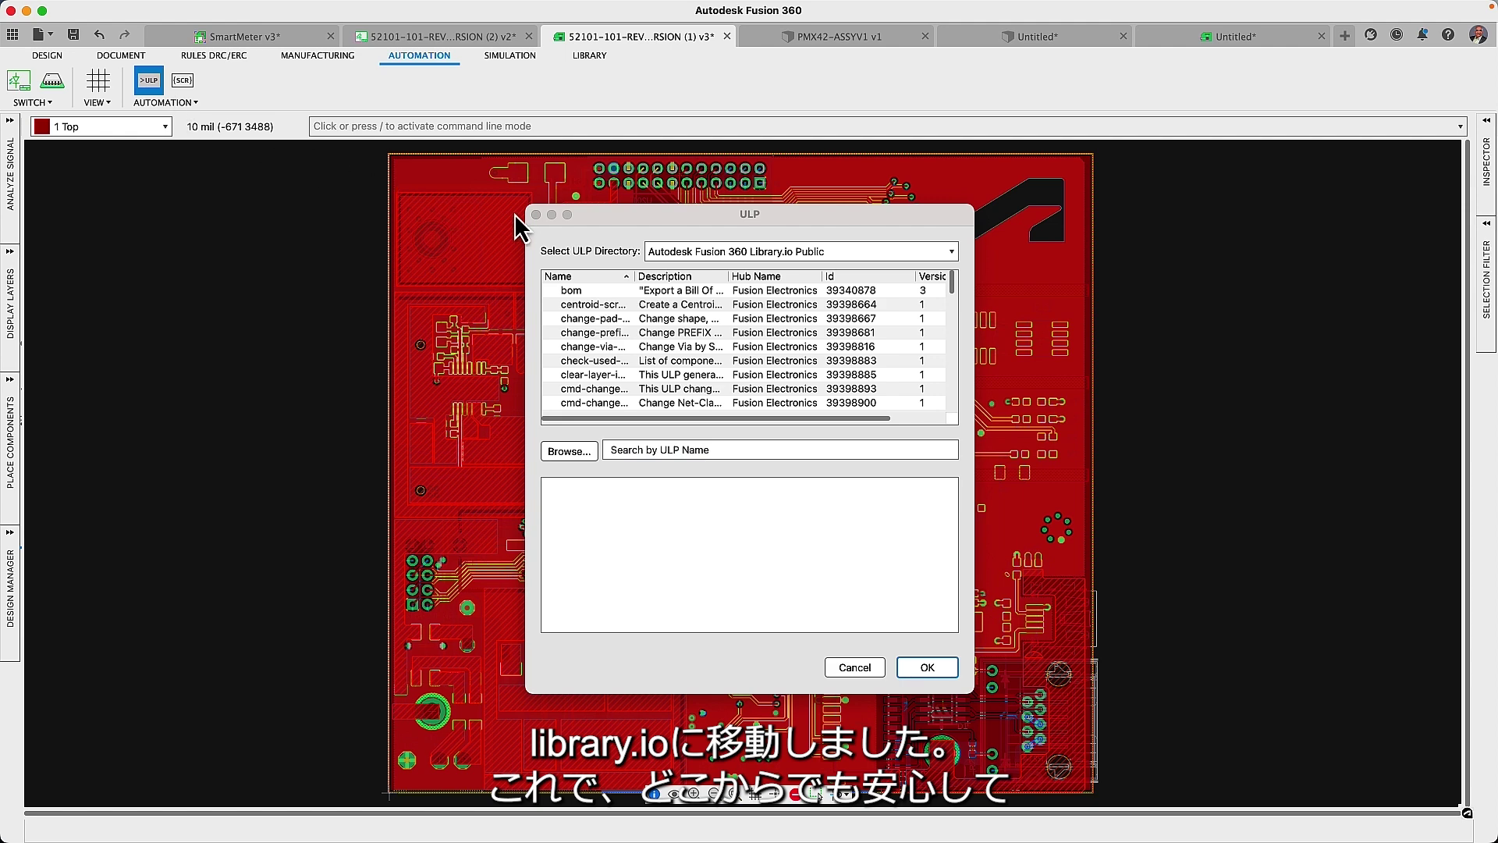
pyautogui.click(535, 216)
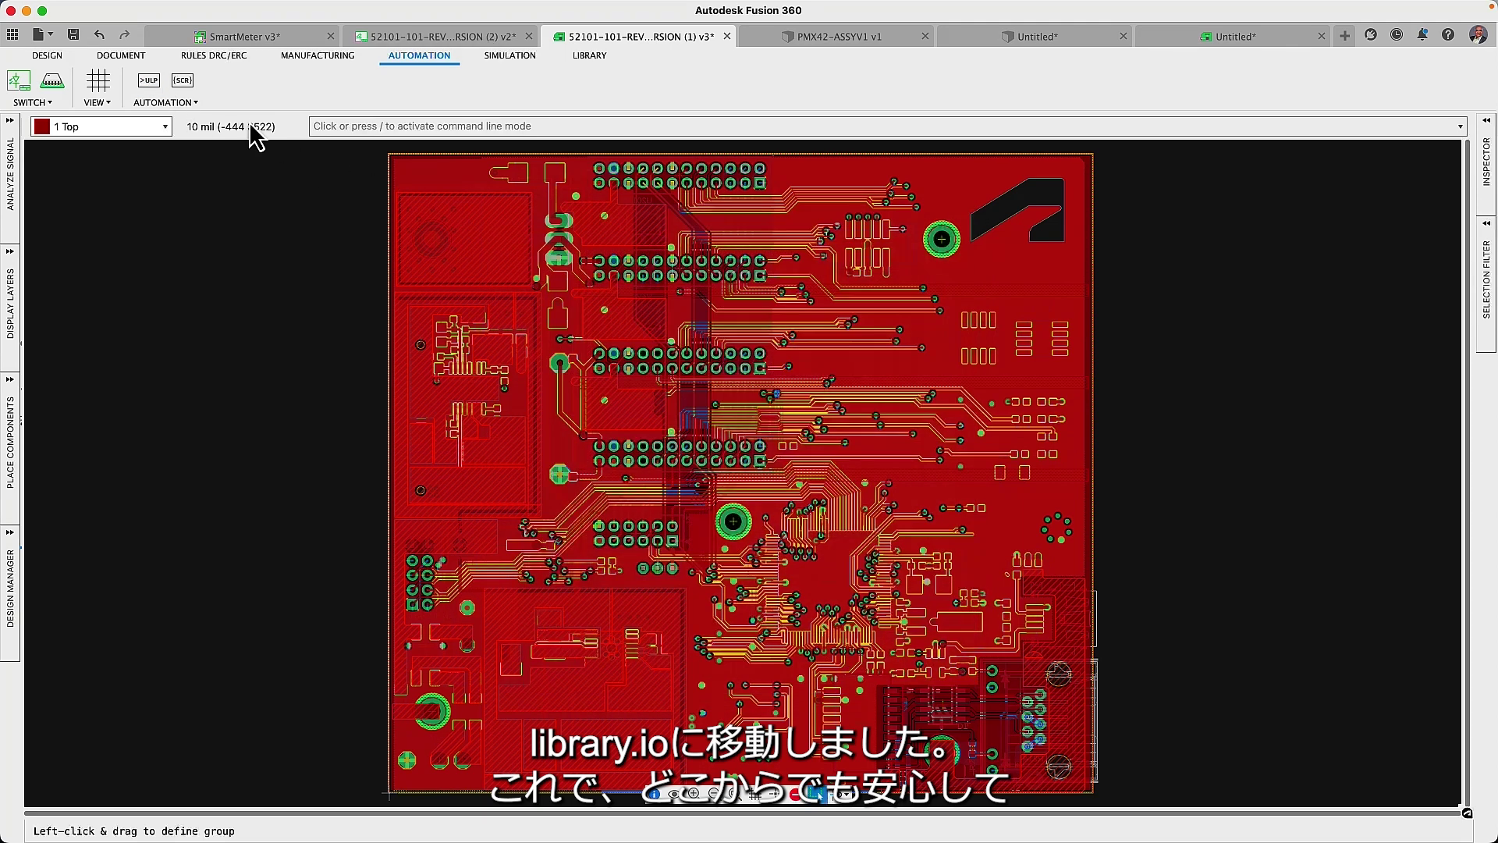
pyautogui.click(184, 83)
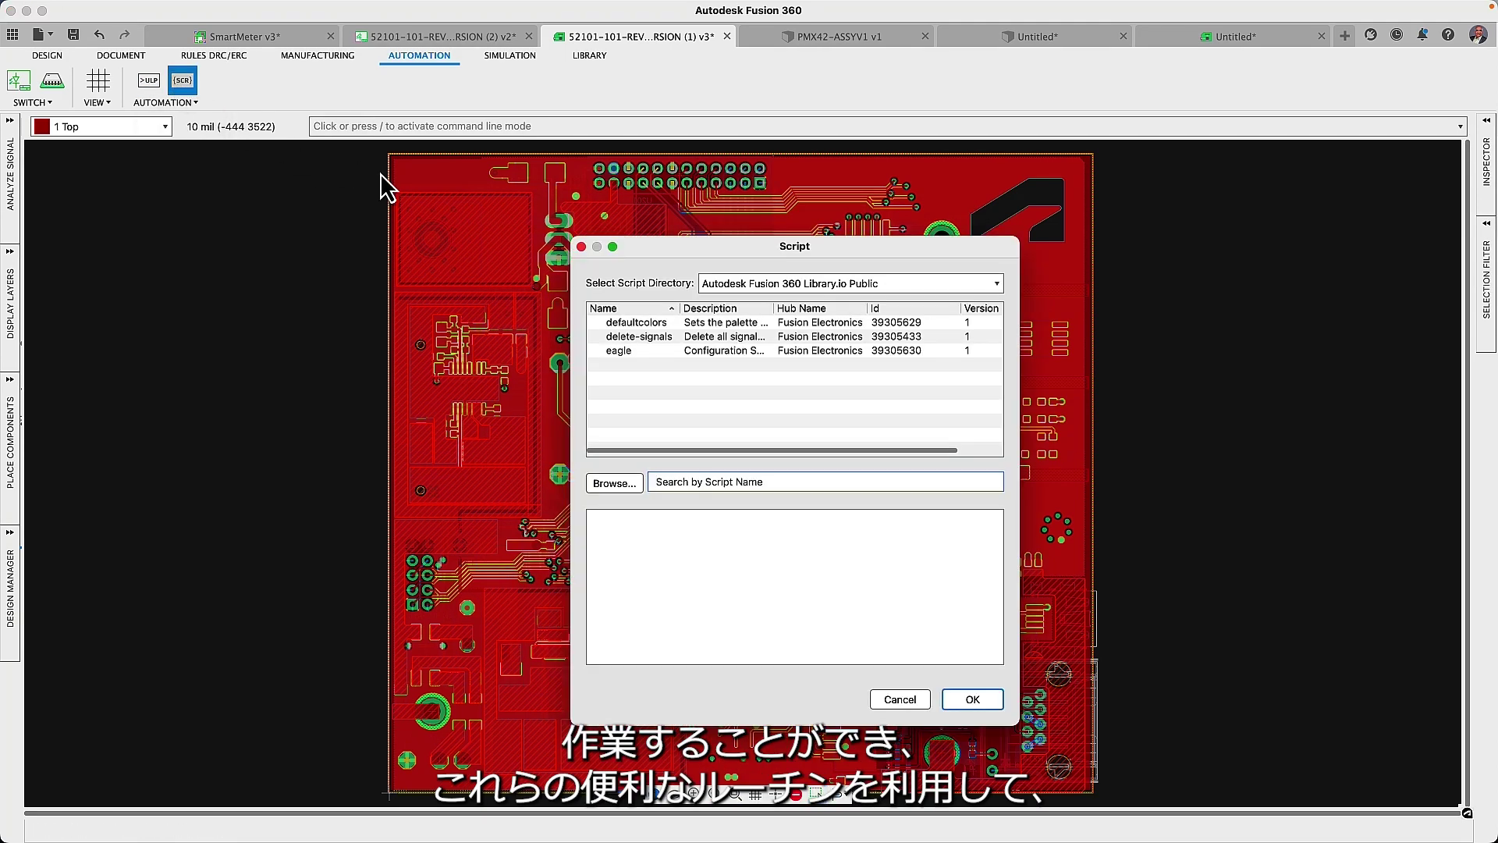
pyautogui.click(582, 247)
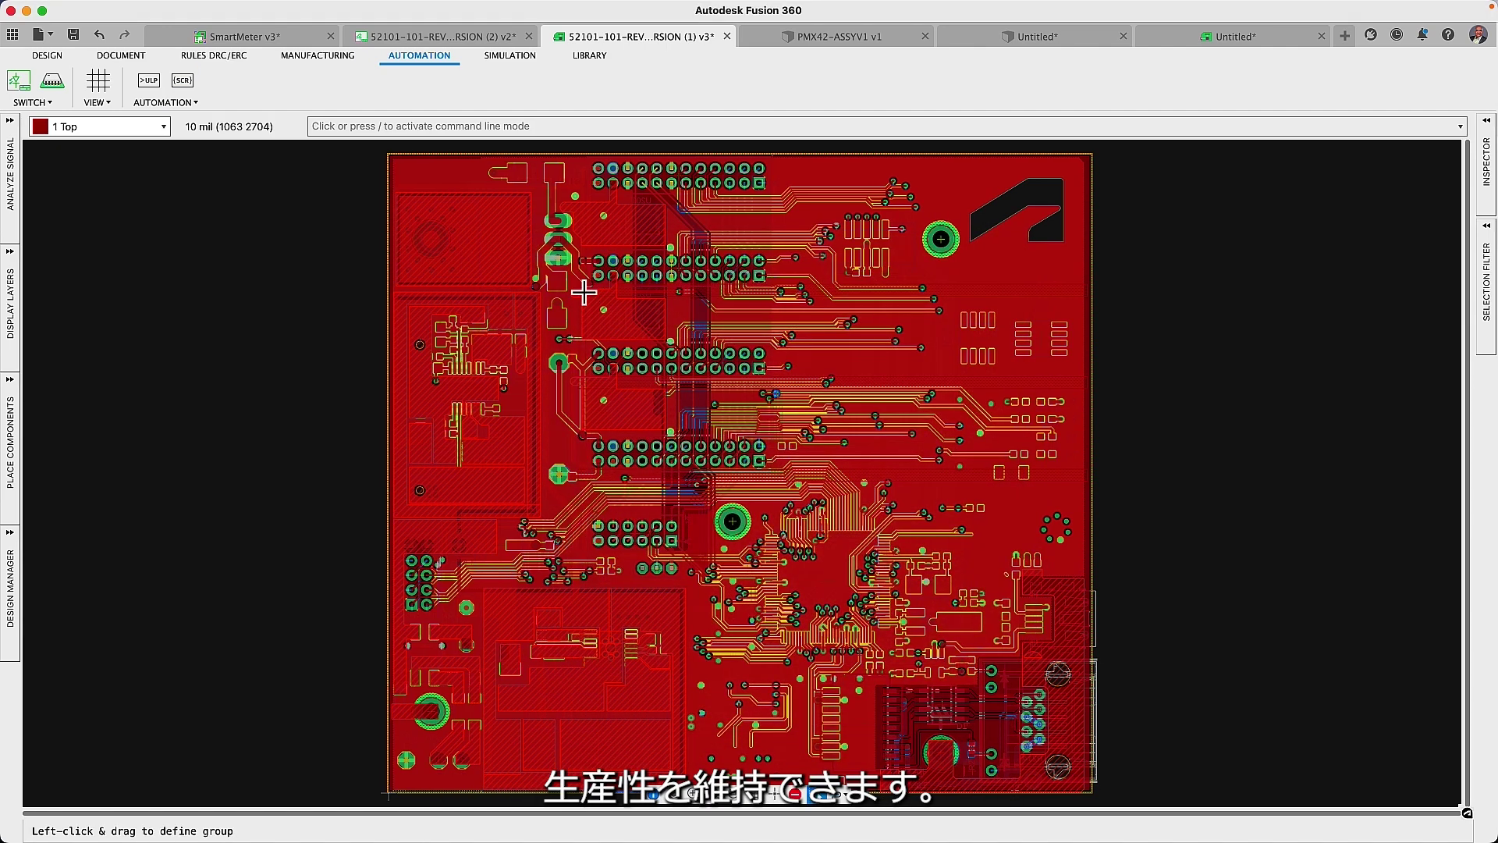
pyautogui.click(9, 121)
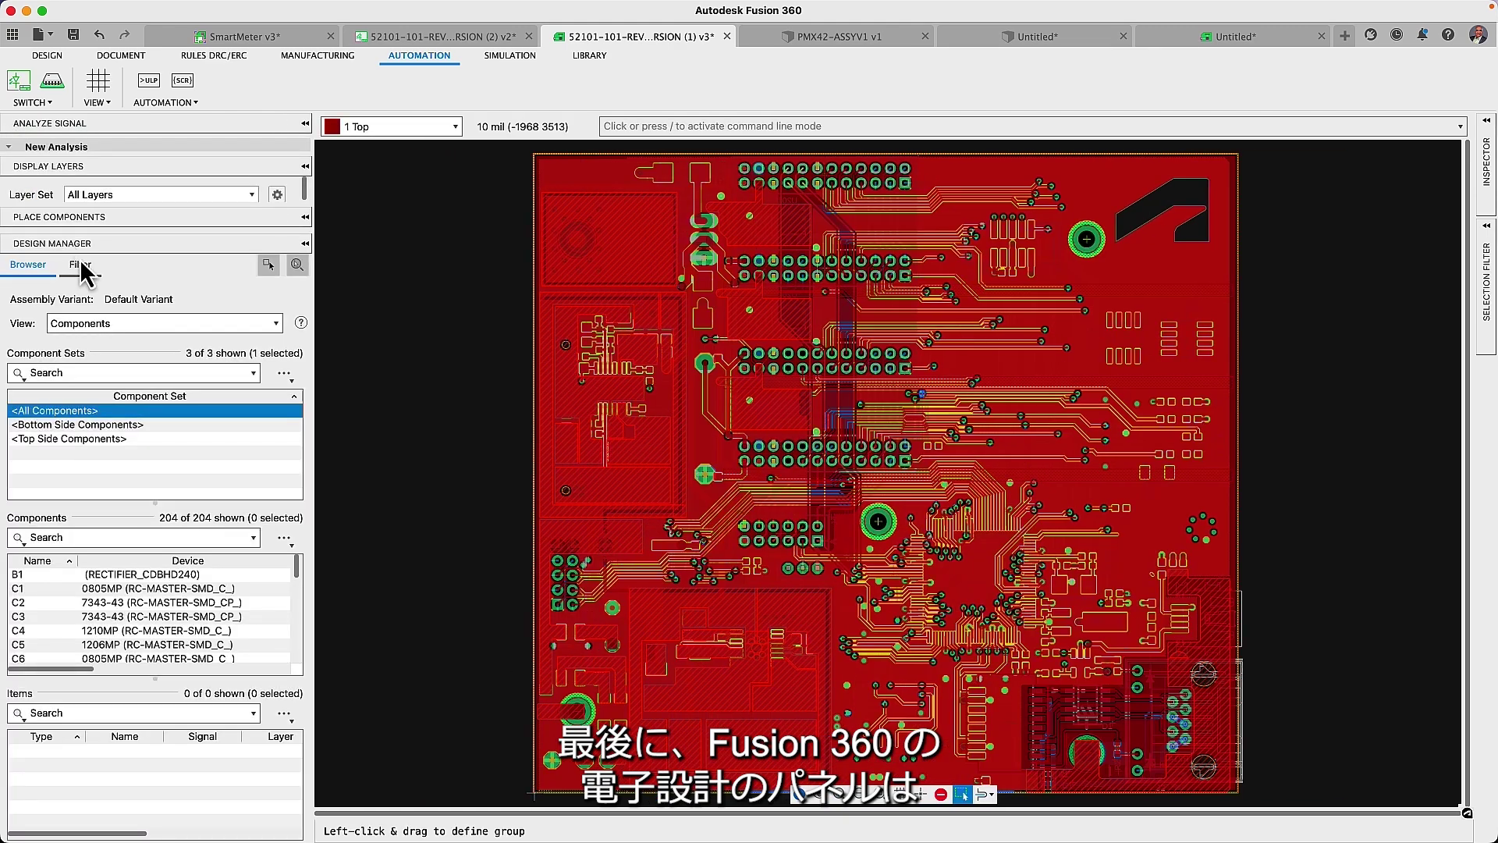
pyautogui.click(100, 231)
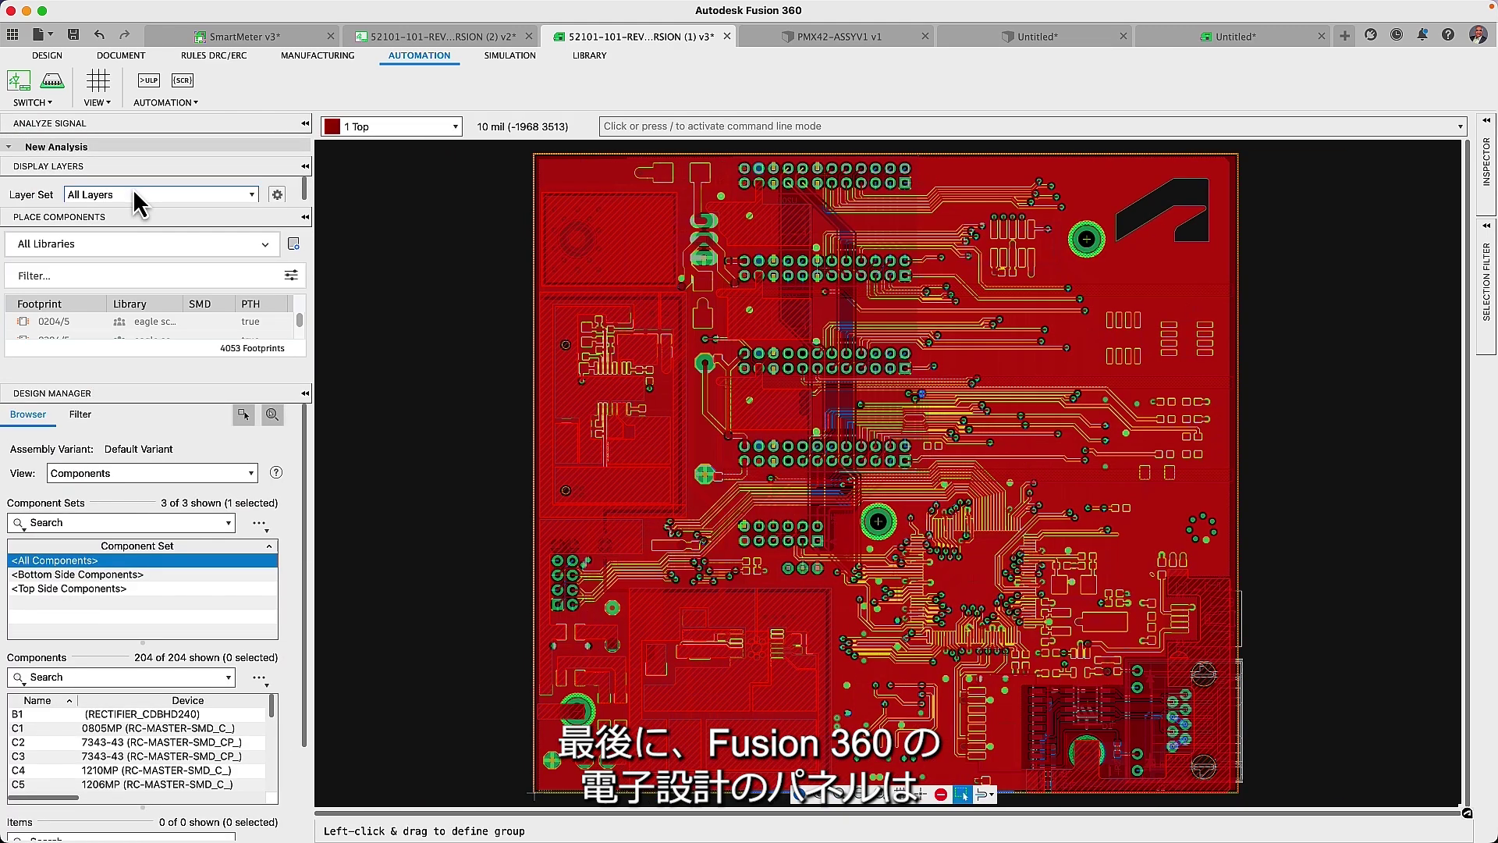
pyautogui.rightClick(140, 130)
pyautogui.click(199, 251)
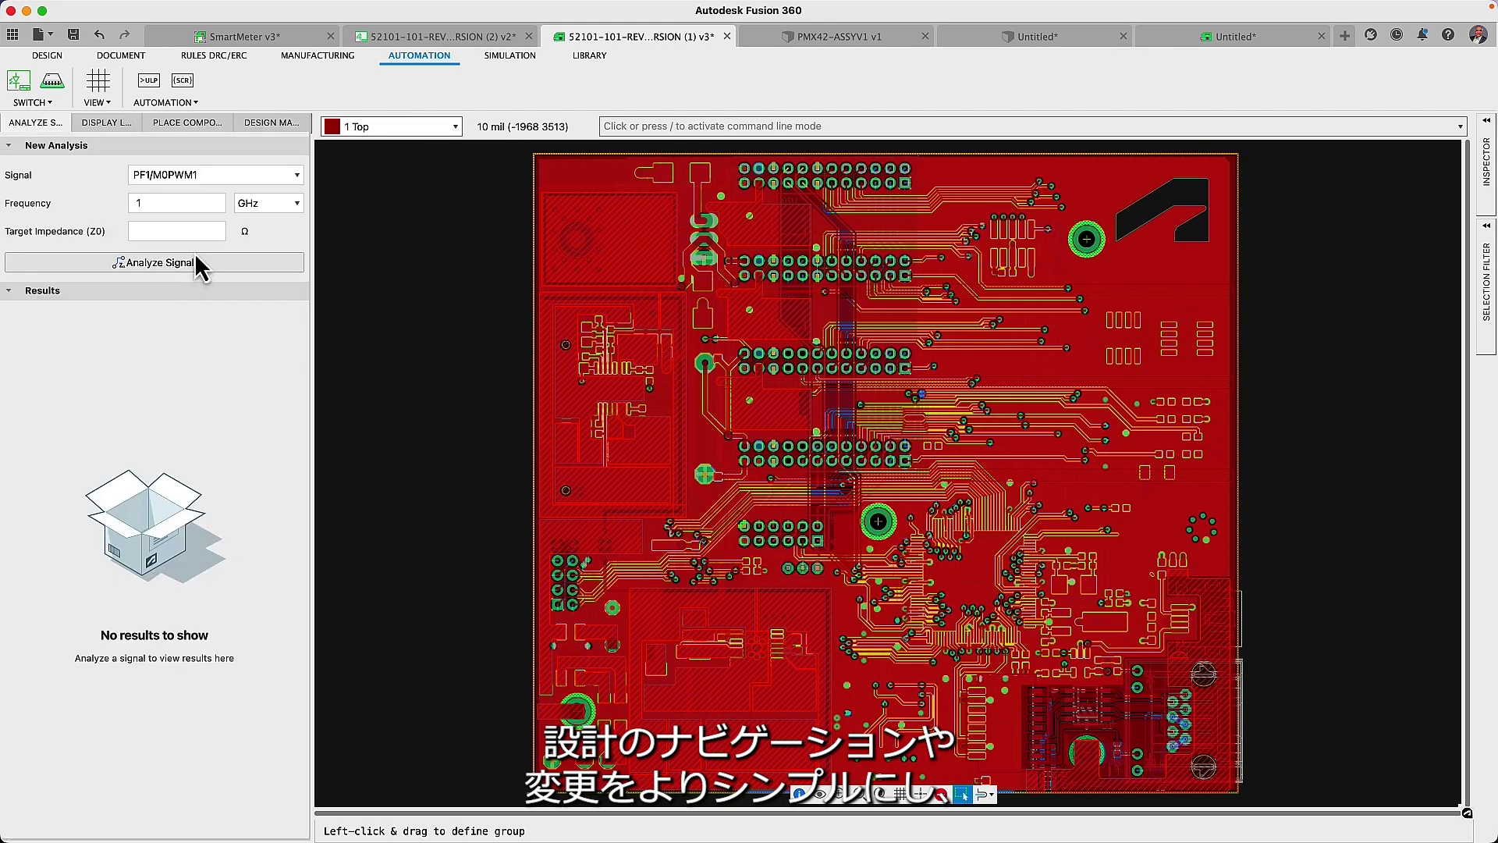
pyautogui.click(115, 123)
pyautogui.click(187, 124)
pyautogui.click(261, 124)
pyautogui.rightClick(261, 125)
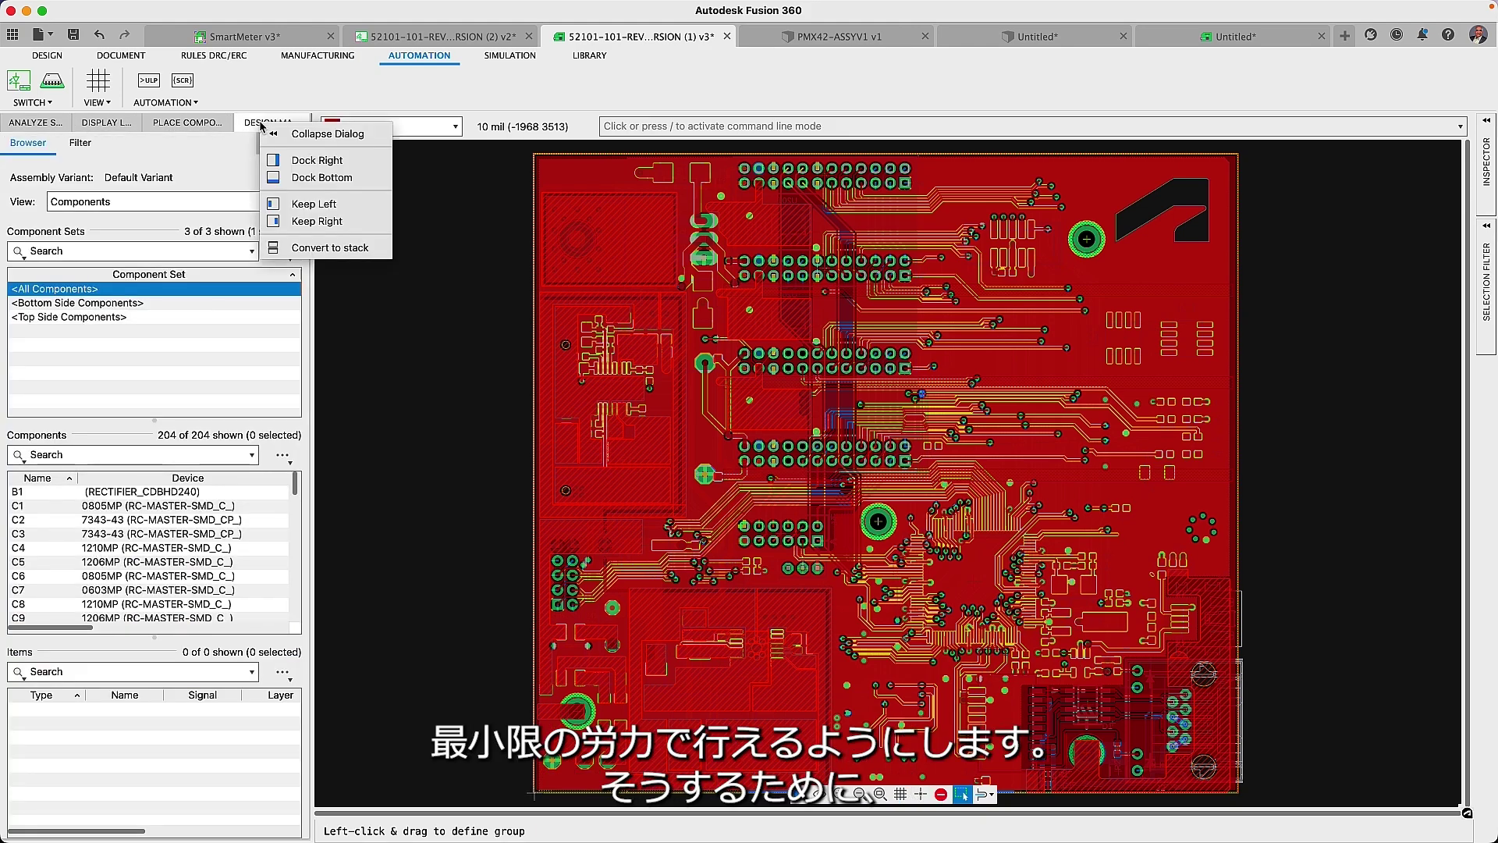
pyautogui.click(308, 135)
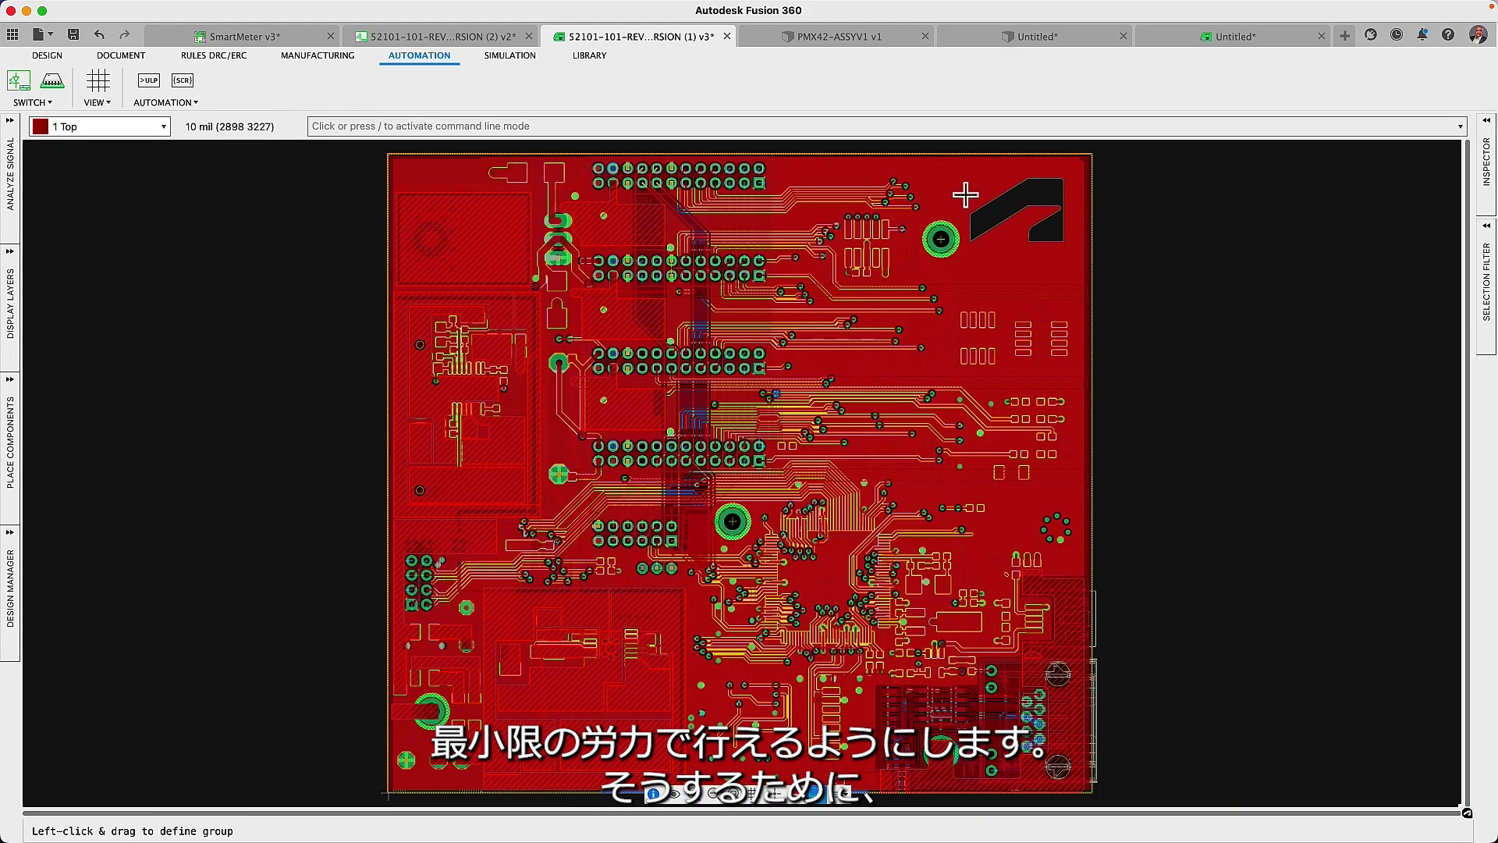
pyautogui.click(1484, 125)
pyautogui.rightClick(1422, 134)
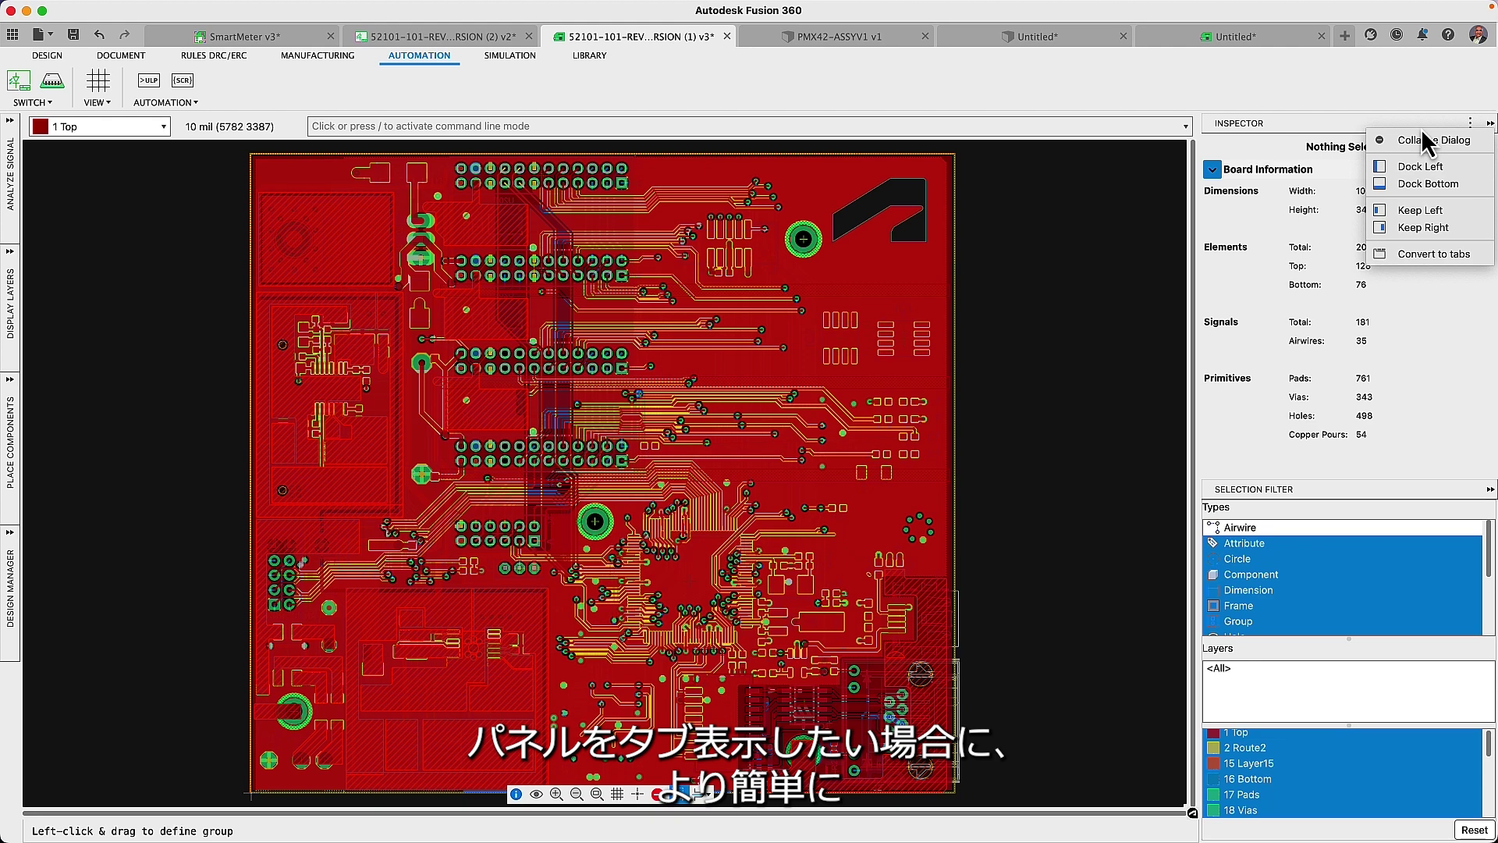
pyautogui.click(1421, 252)
pyautogui.click(1364, 125)
pyautogui.rightClick(1359, 124)
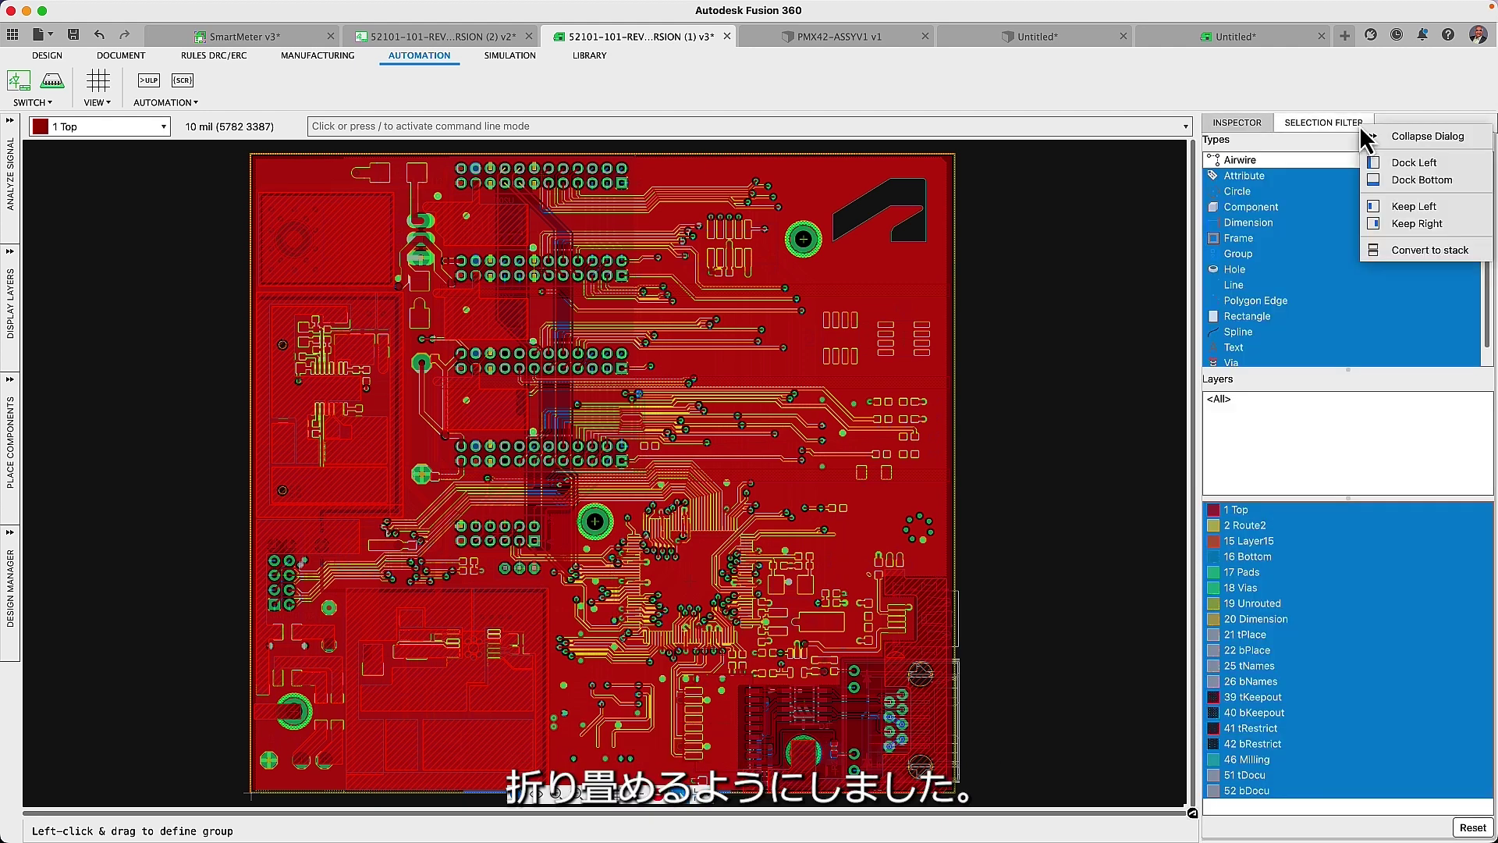
pyautogui.click(1387, 250)
pyautogui.click(1490, 123)
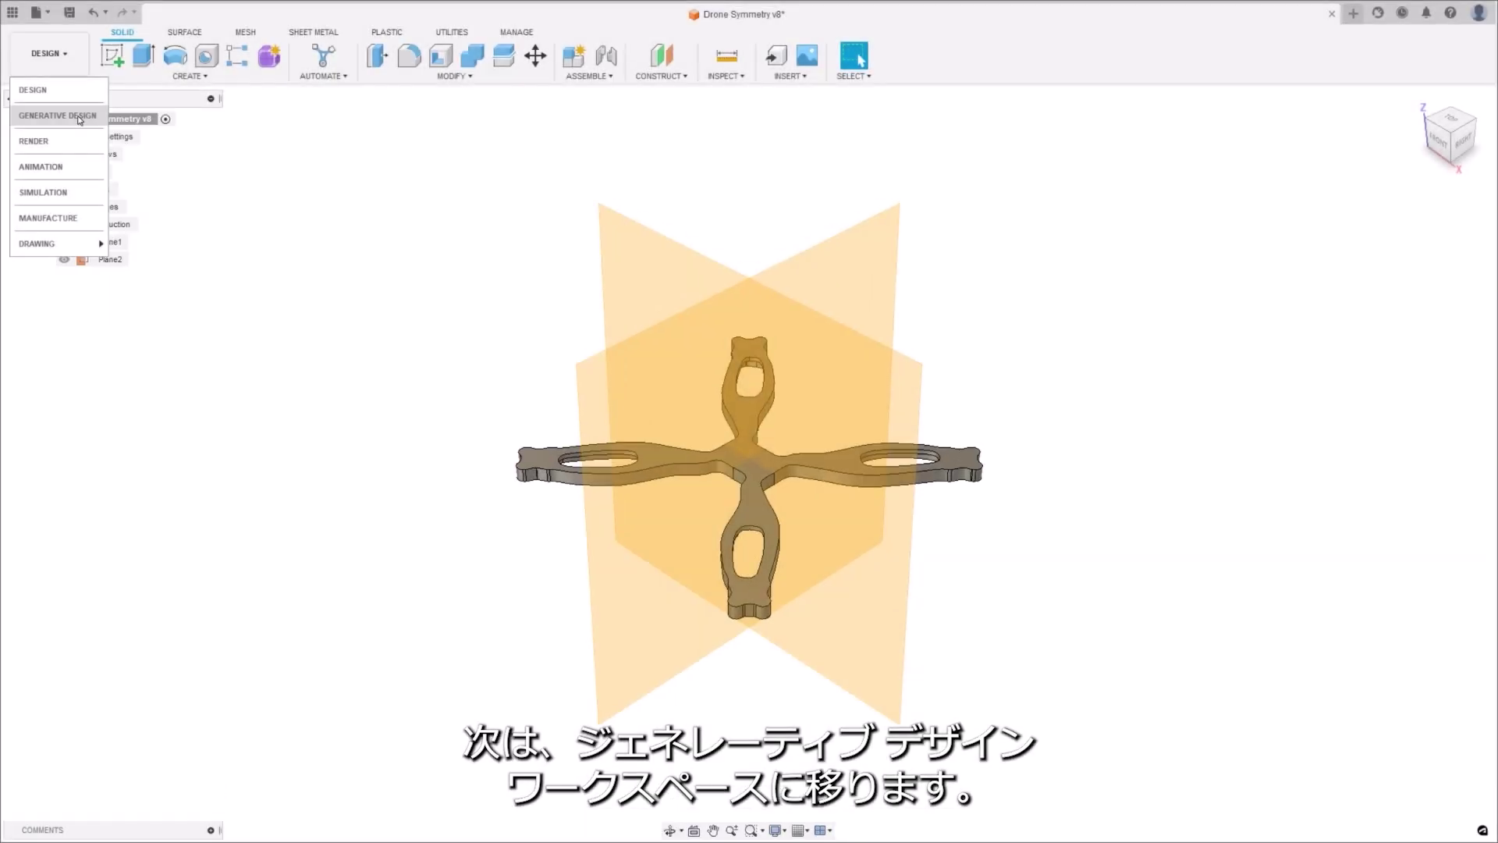
# In Generative Design, set two symmetry planes for the drone study and bring up Generate
pyautogui.click(80, 117)
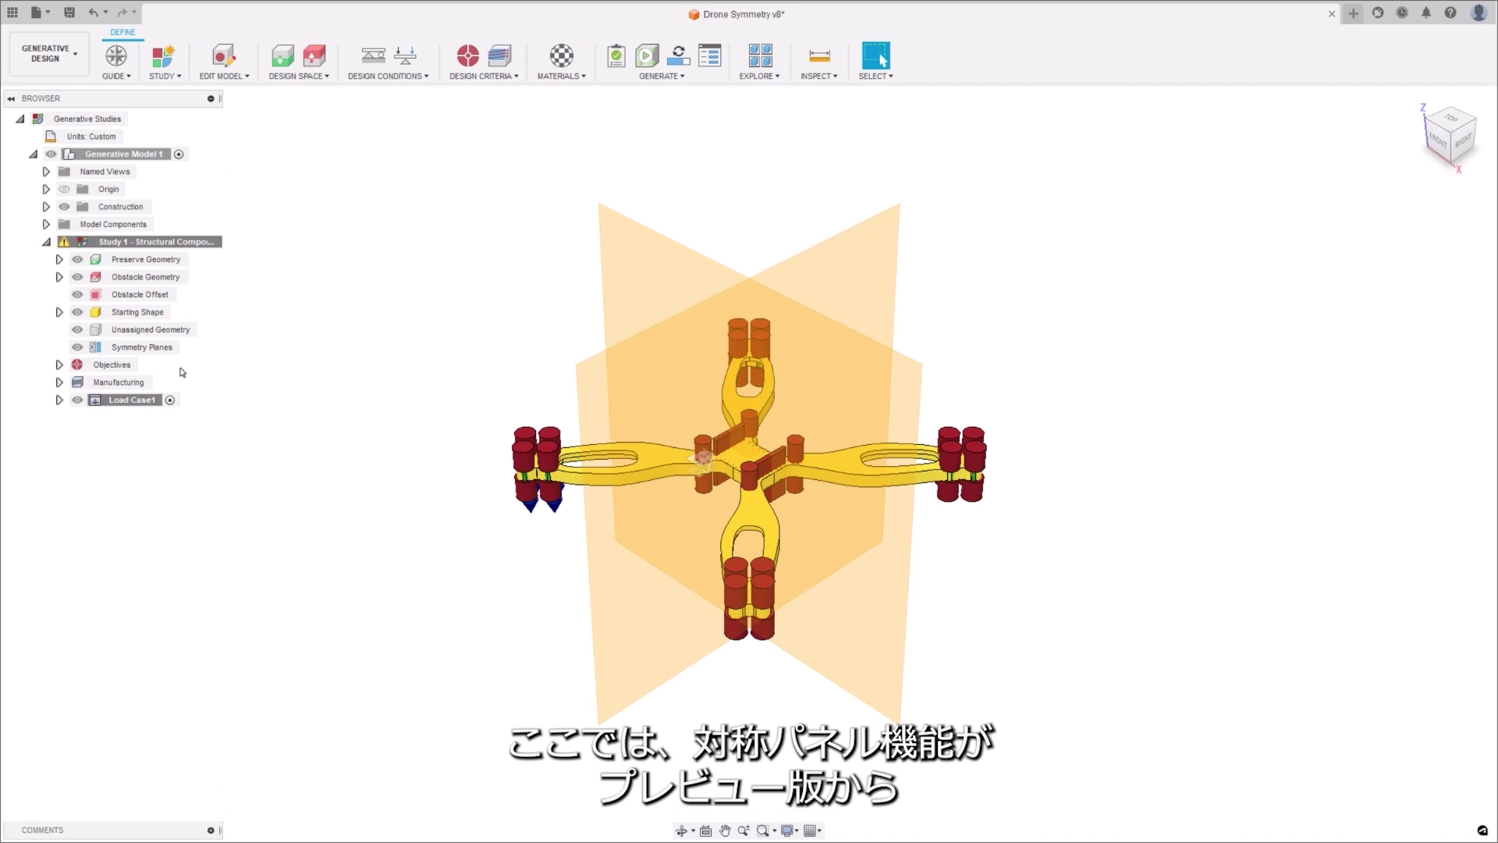
pyautogui.doubleClick(141, 347)
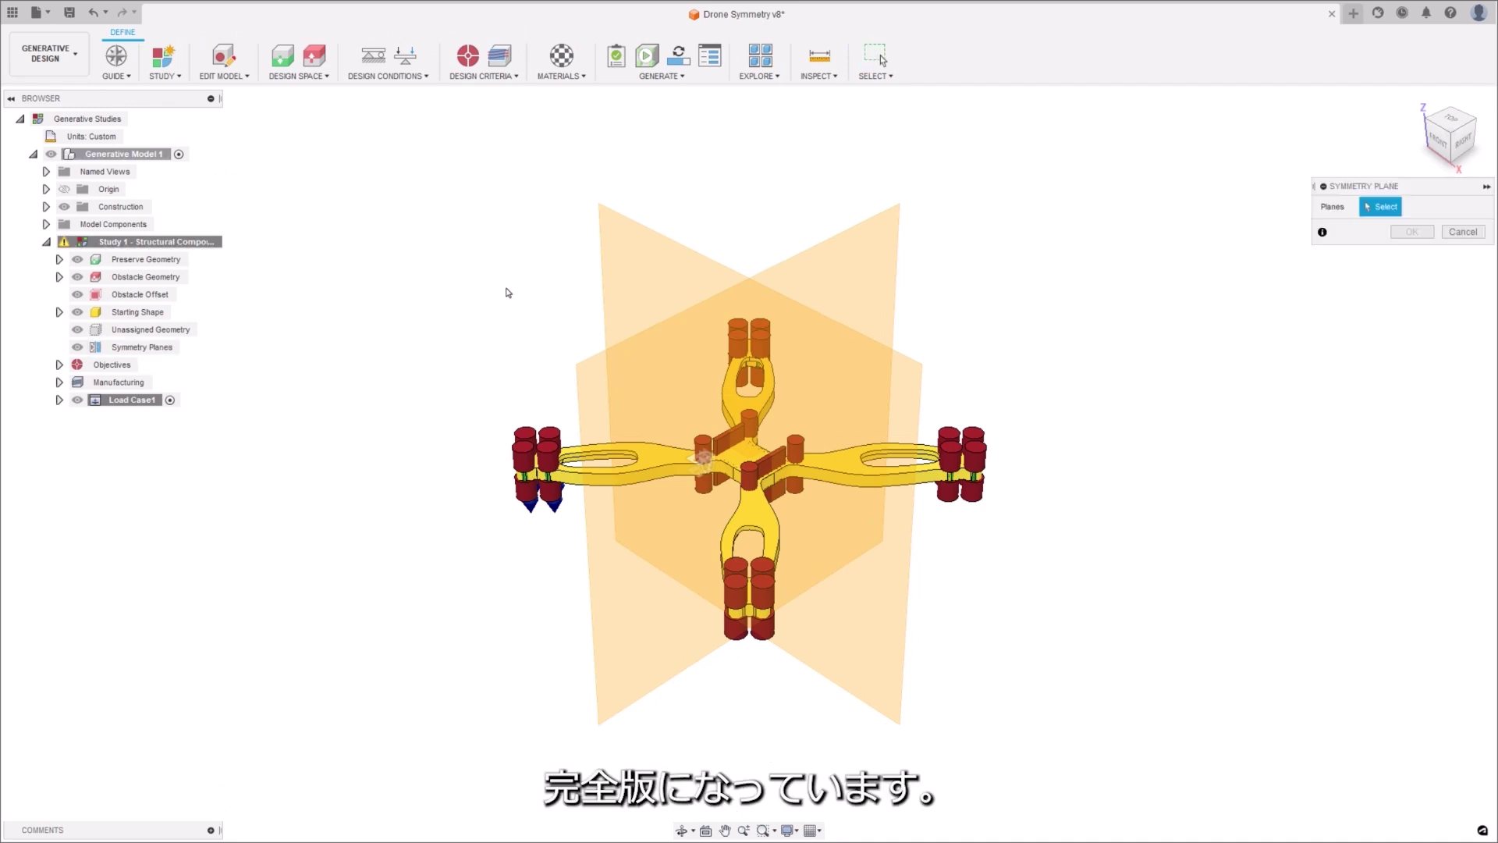
pyautogui.click(660, 269)
pyautogui.click(608, 365)
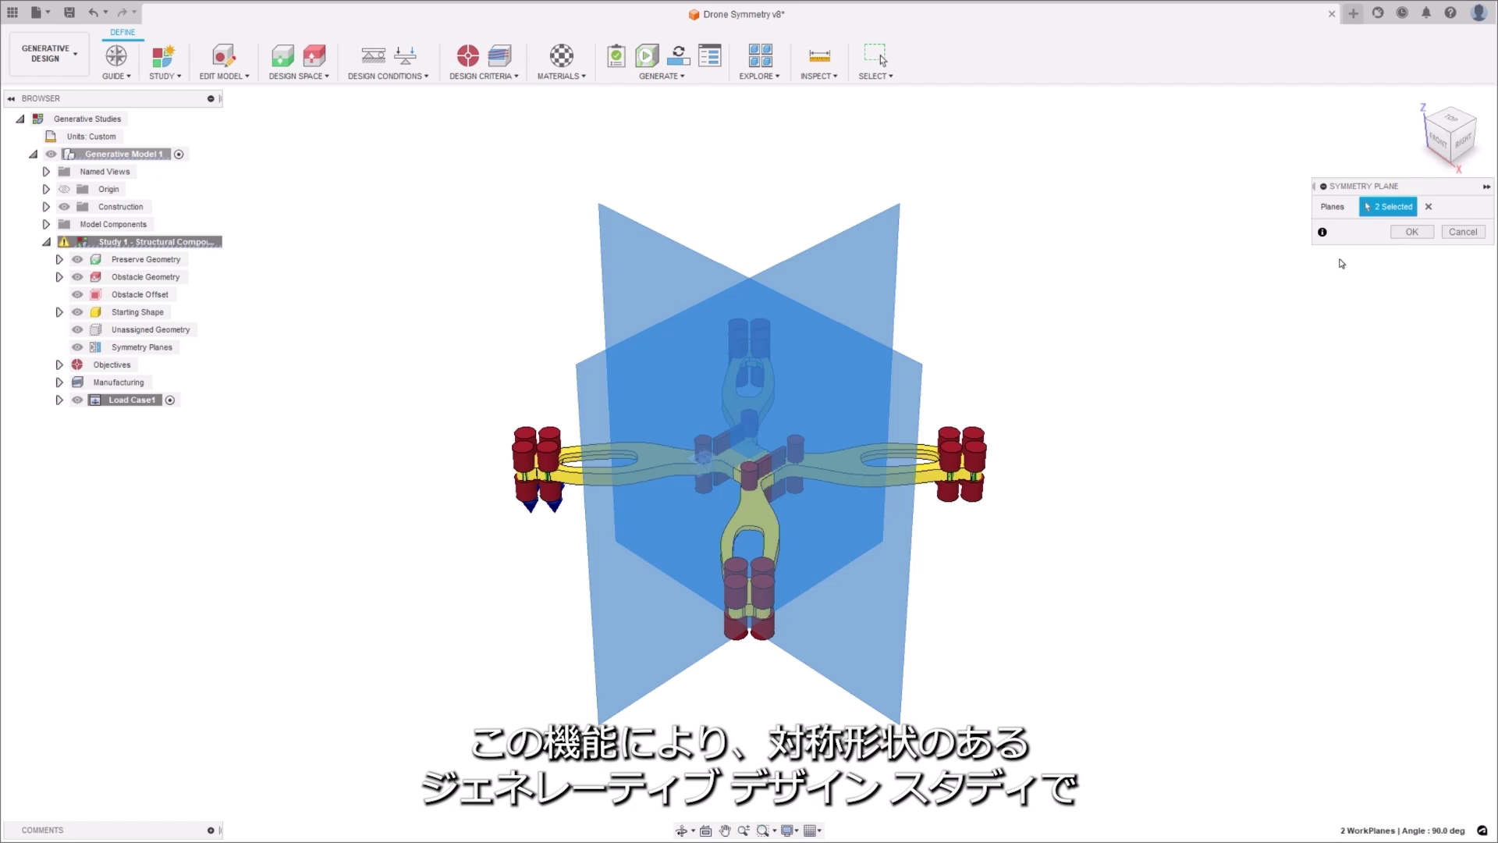
pyautogui.press('Return')
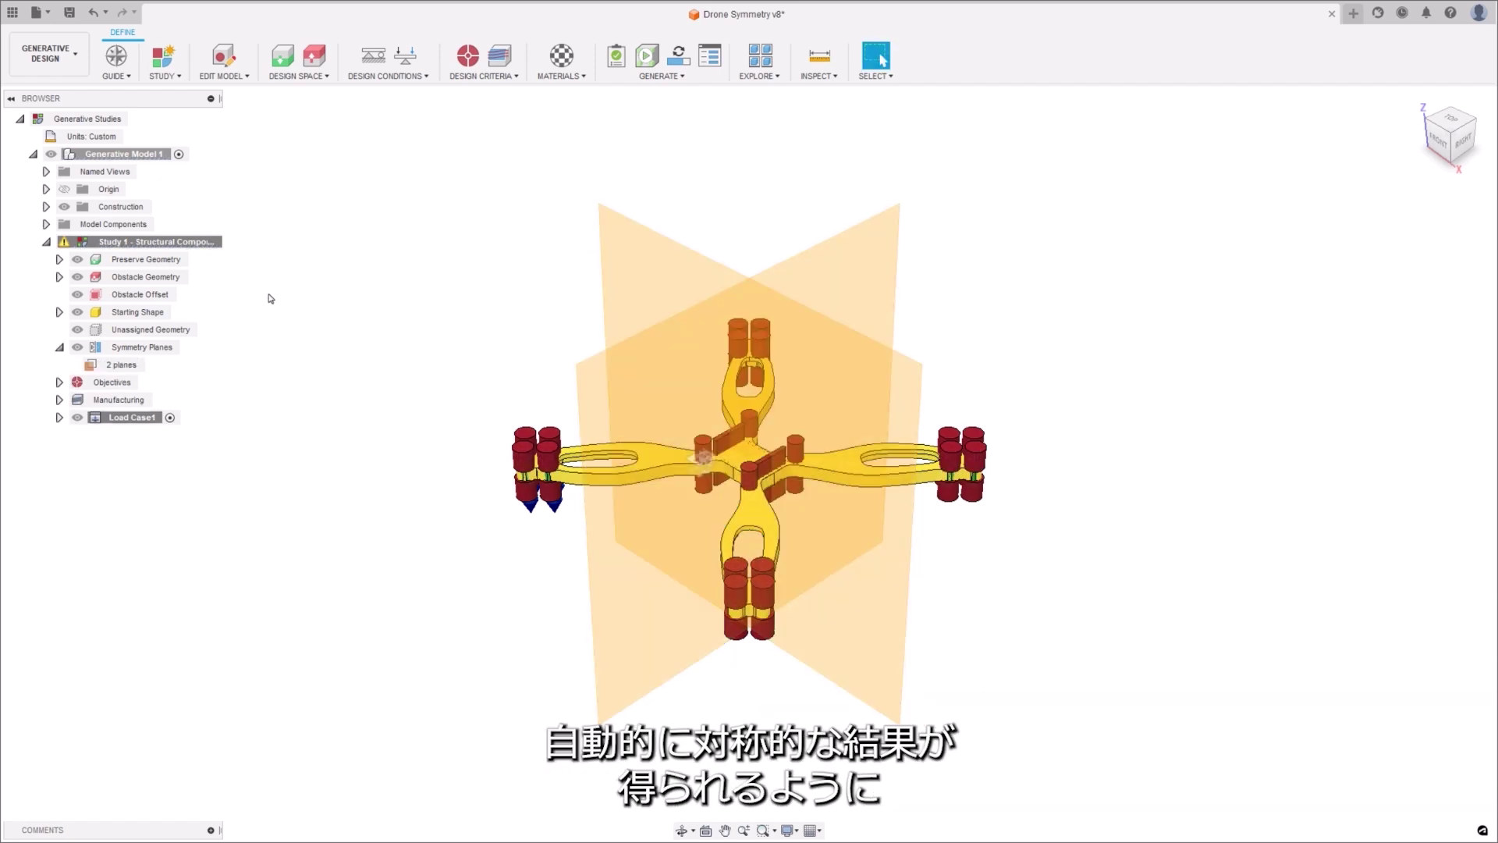
pyautogui.click(679, 56)
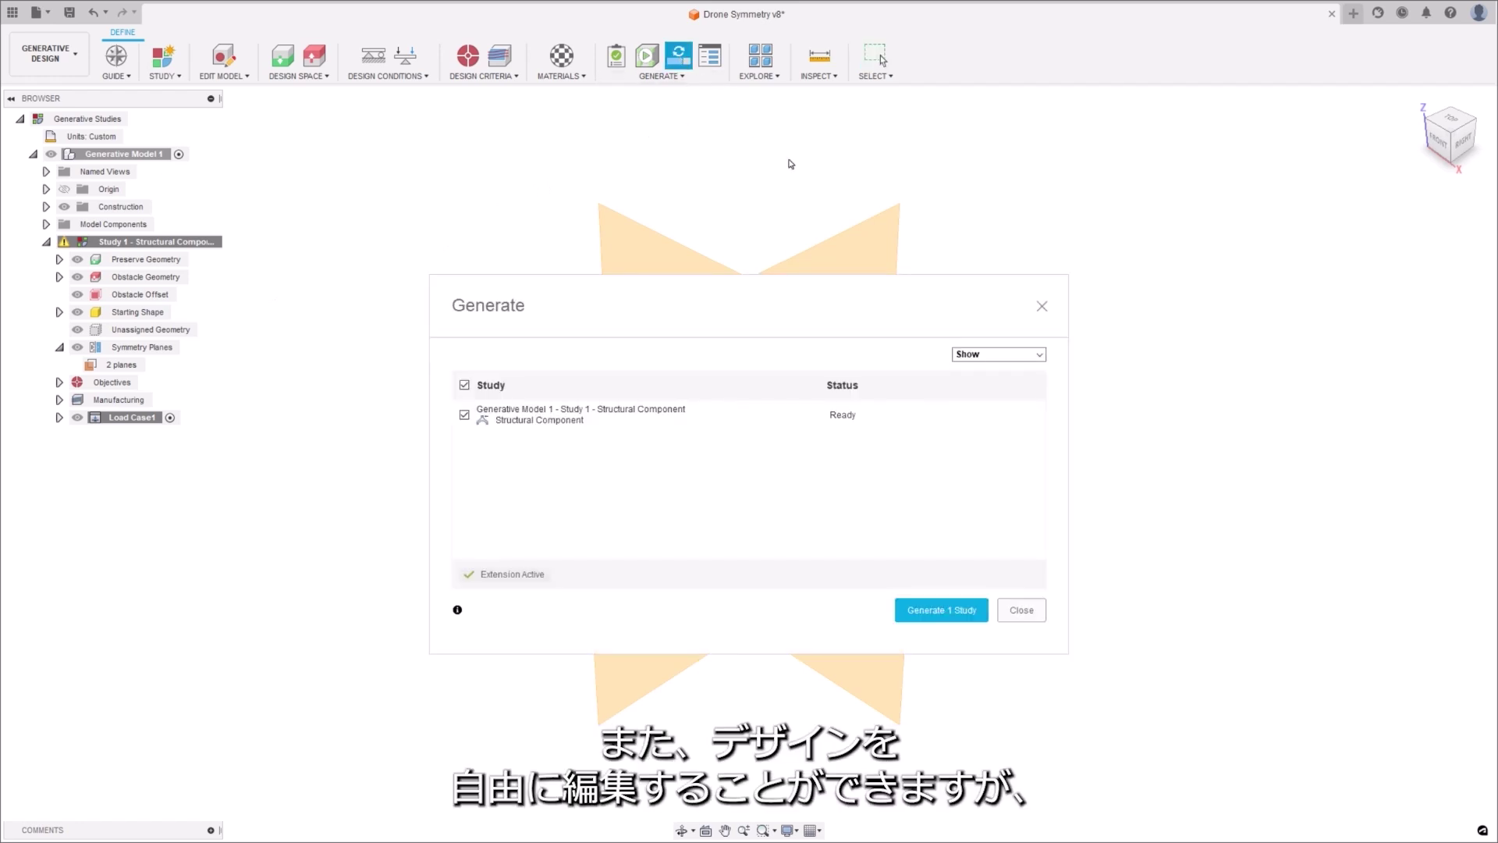
# Generate Study 1 in the cloud and confirm in Explore that its outcome is symmetrical
pyautogui.click(947, 612)
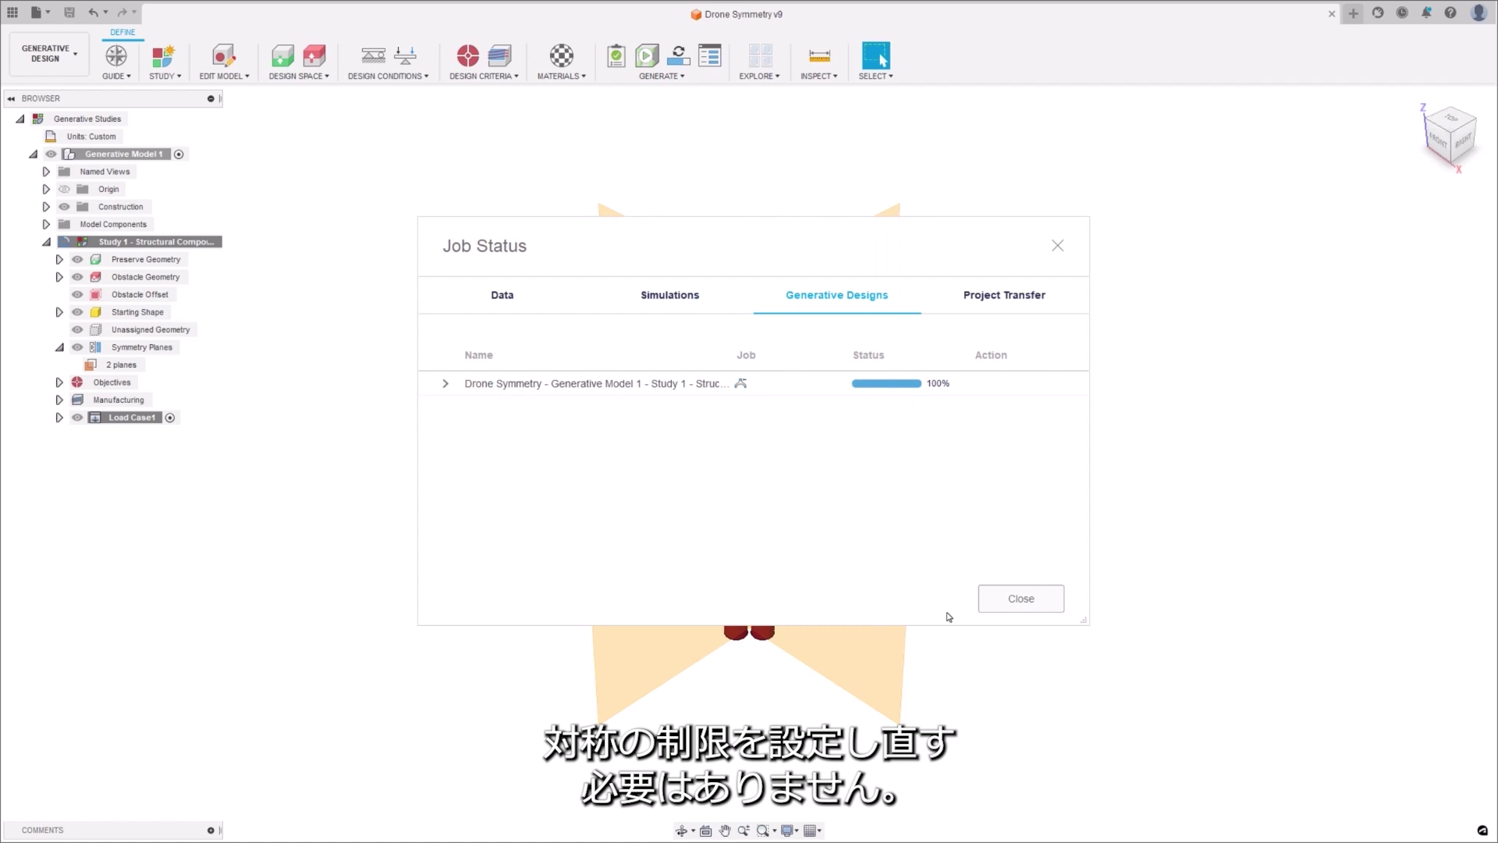
pyautogui.click(441, 382)
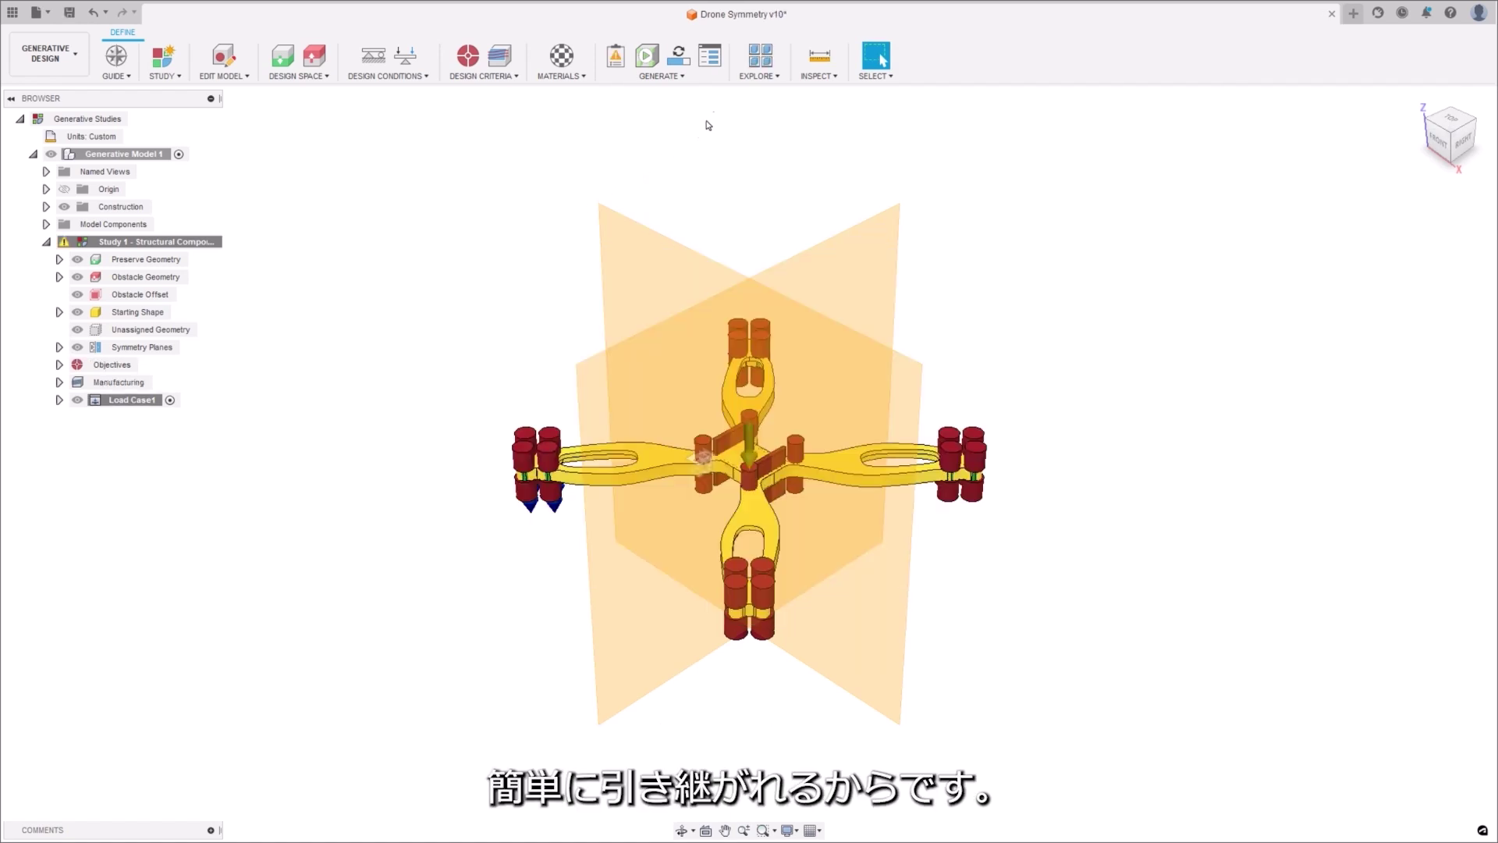
pyautogui.click(760, 57)
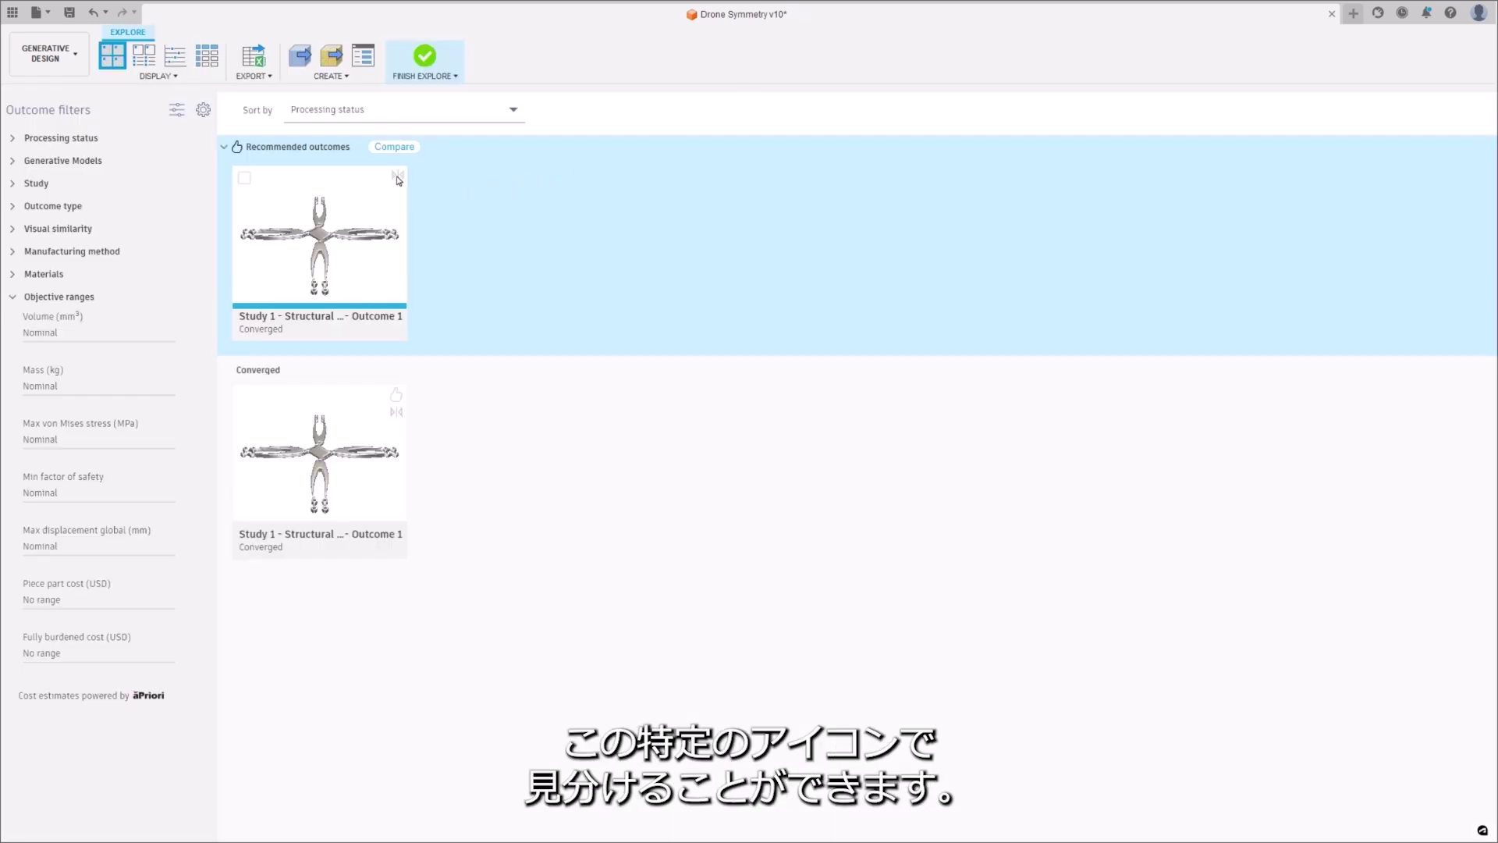
pyautogui.moveTo(398, 180)
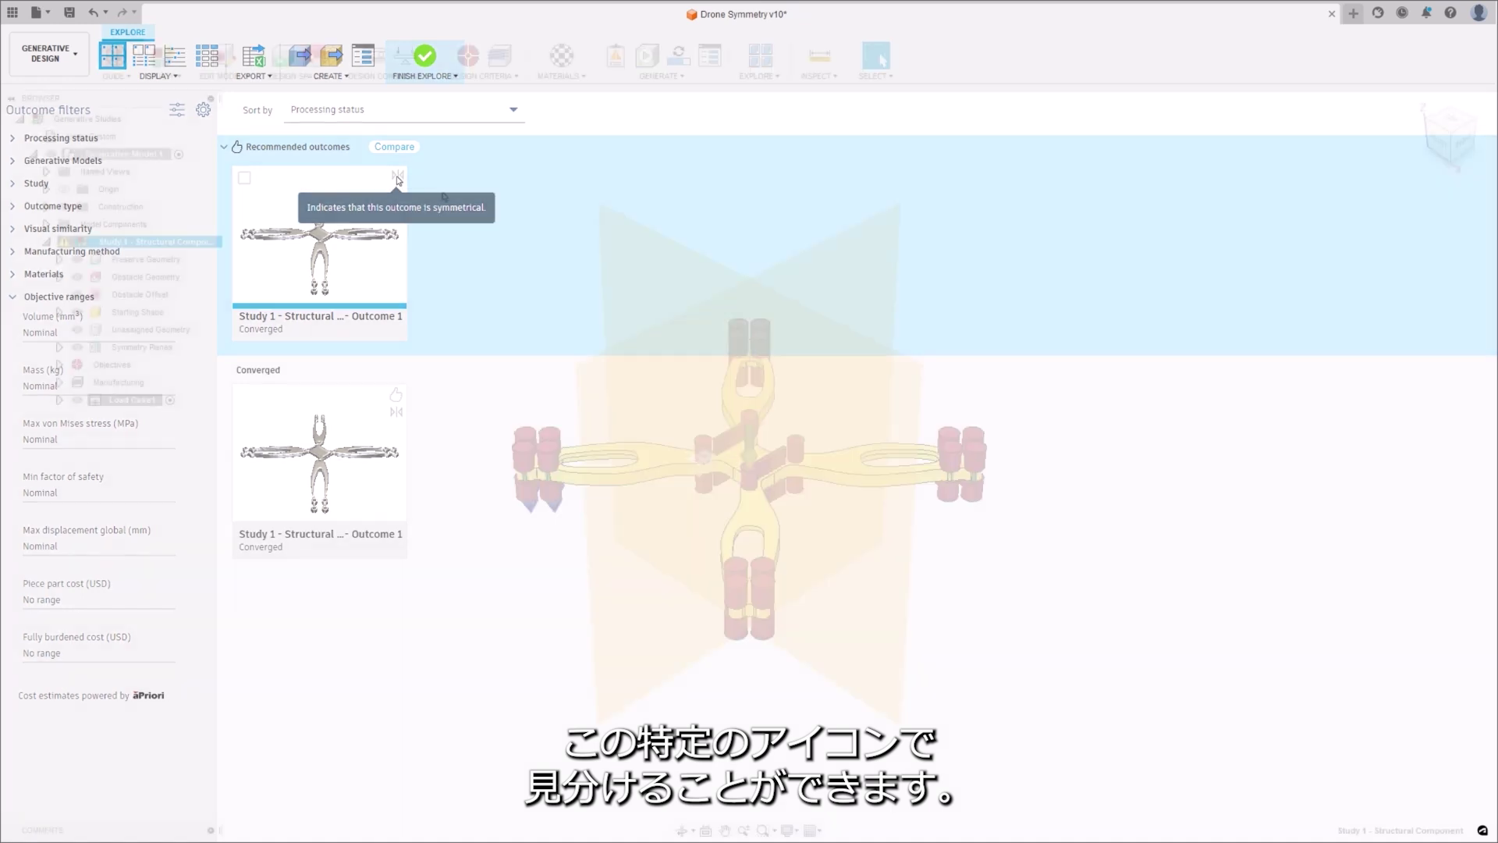
# Nudge Study 1's resolution slider down in Study Settings, then check the outcomes gallery
pyautogui.rightClick(171, 243)
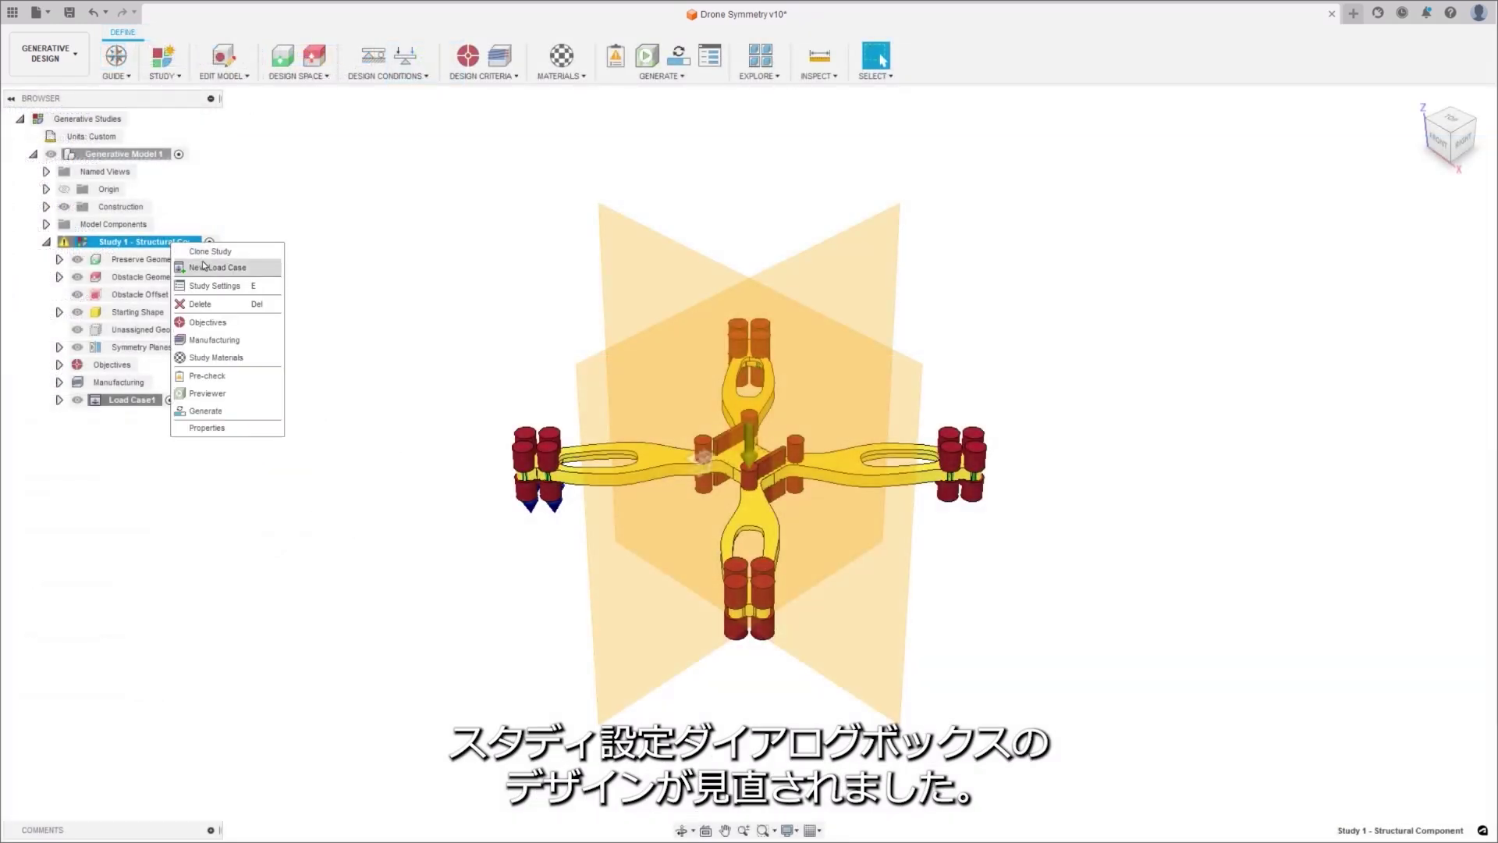
pyautogui.click(213, 288)
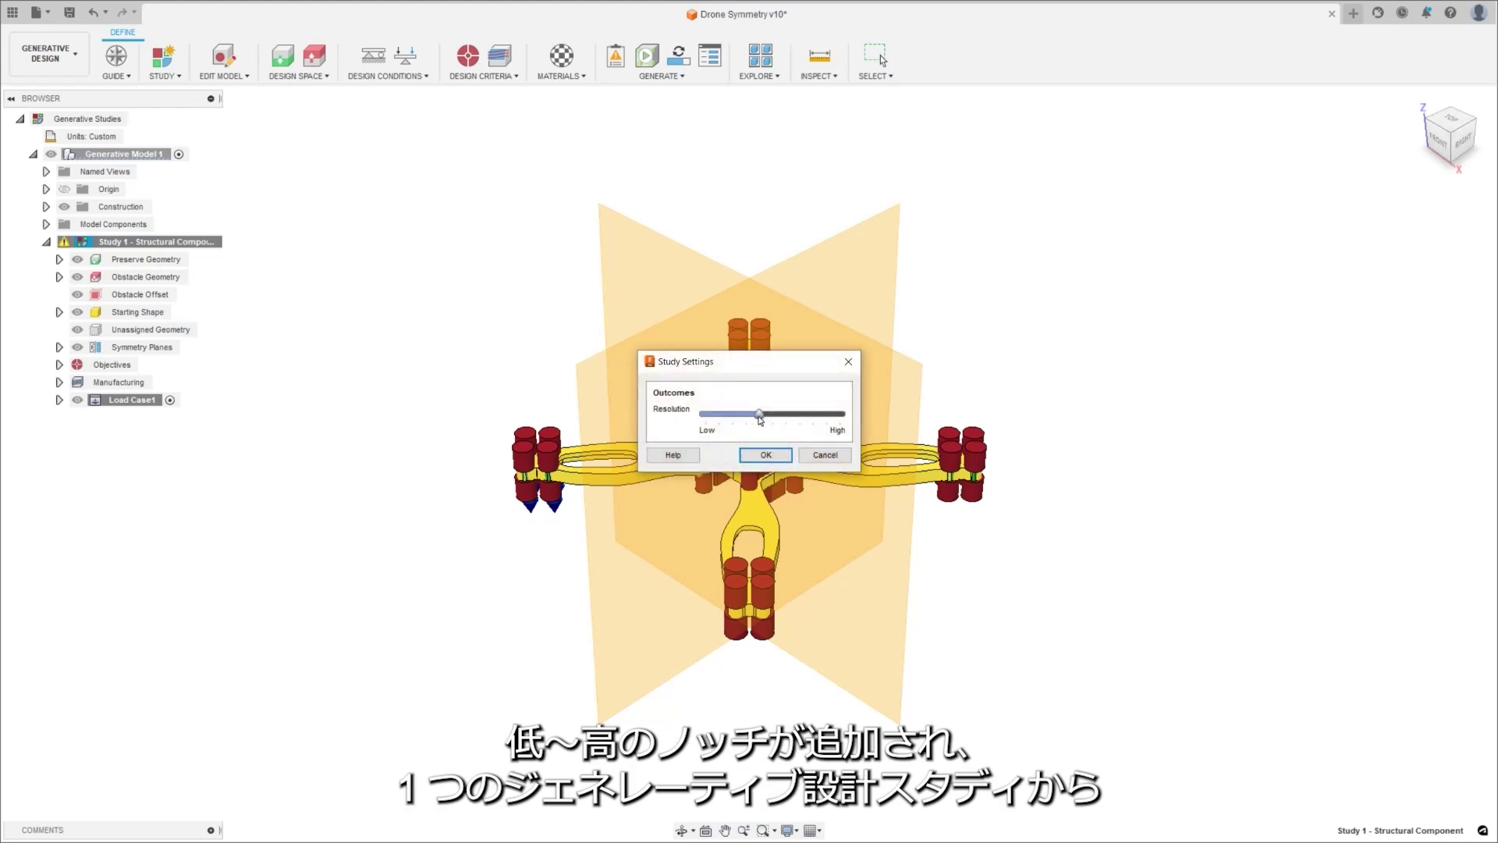
pyautogui.moveTo(738, 419); pyautogui.dragTo(723, 419)
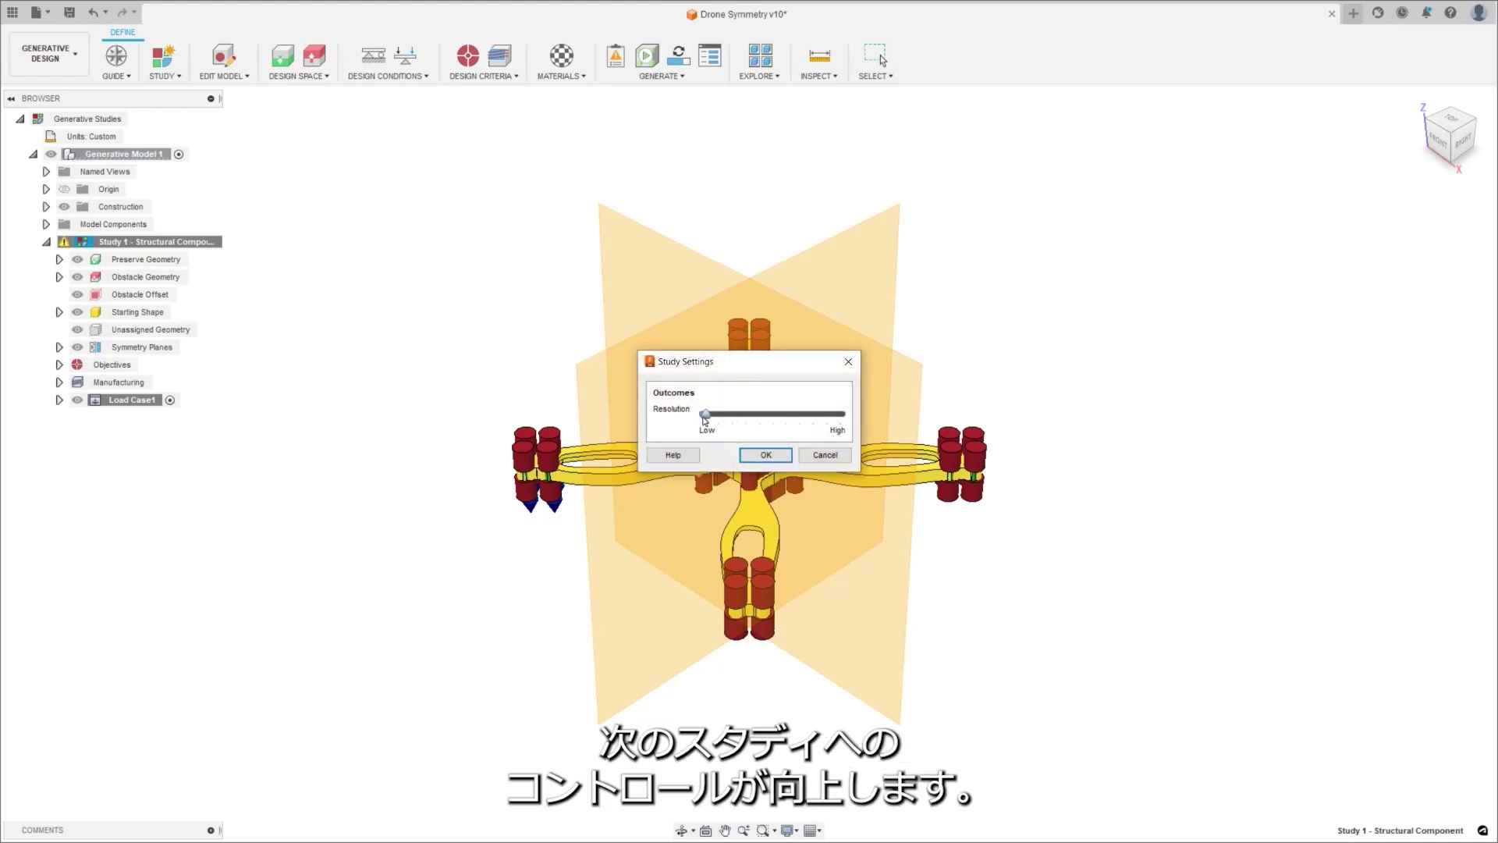
pyautogui.click(750, 452)
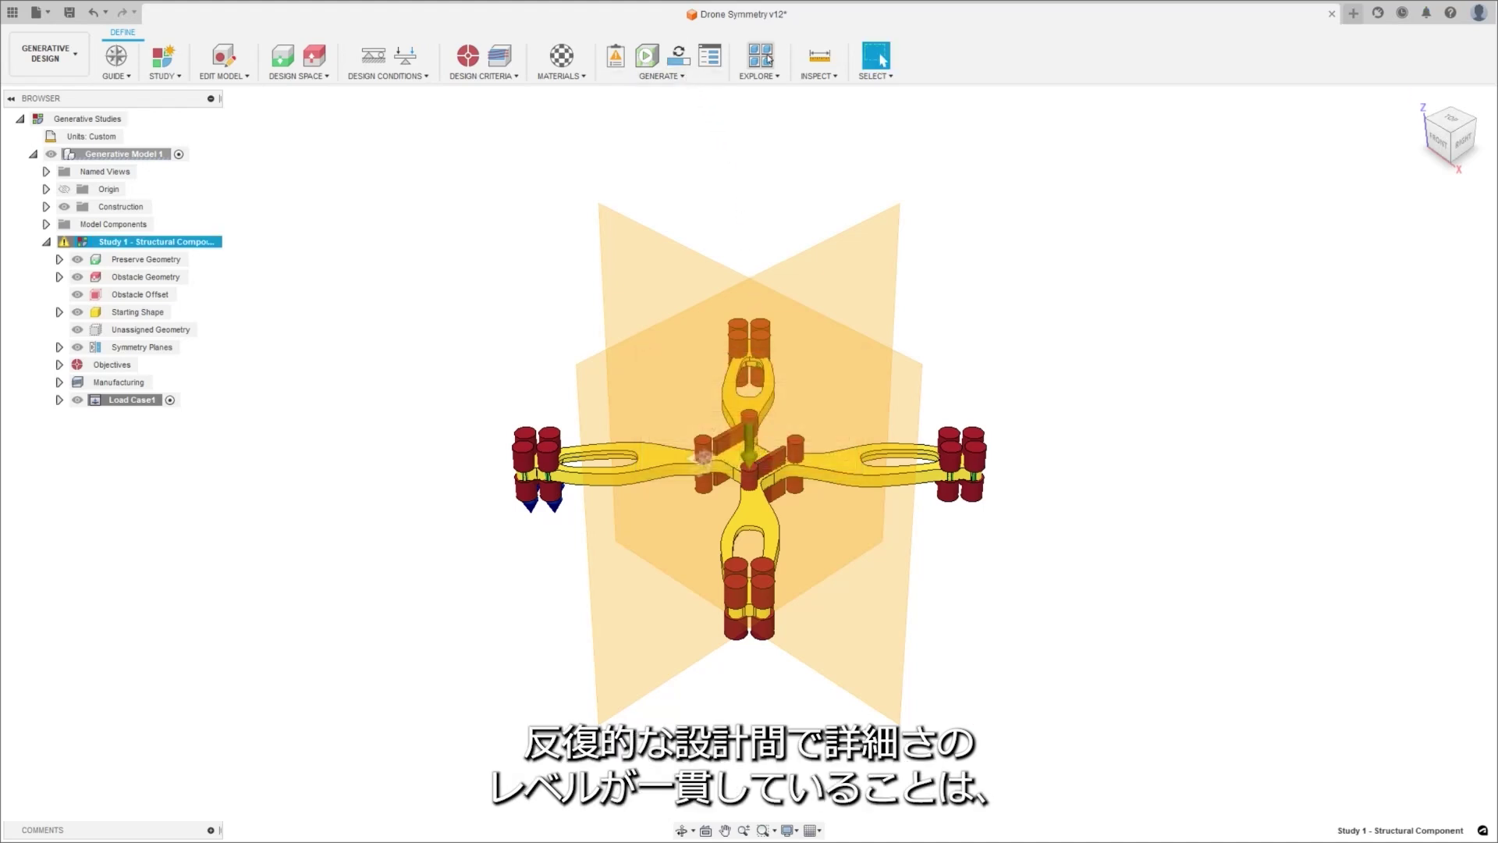
pyautogui.click(761, 56)
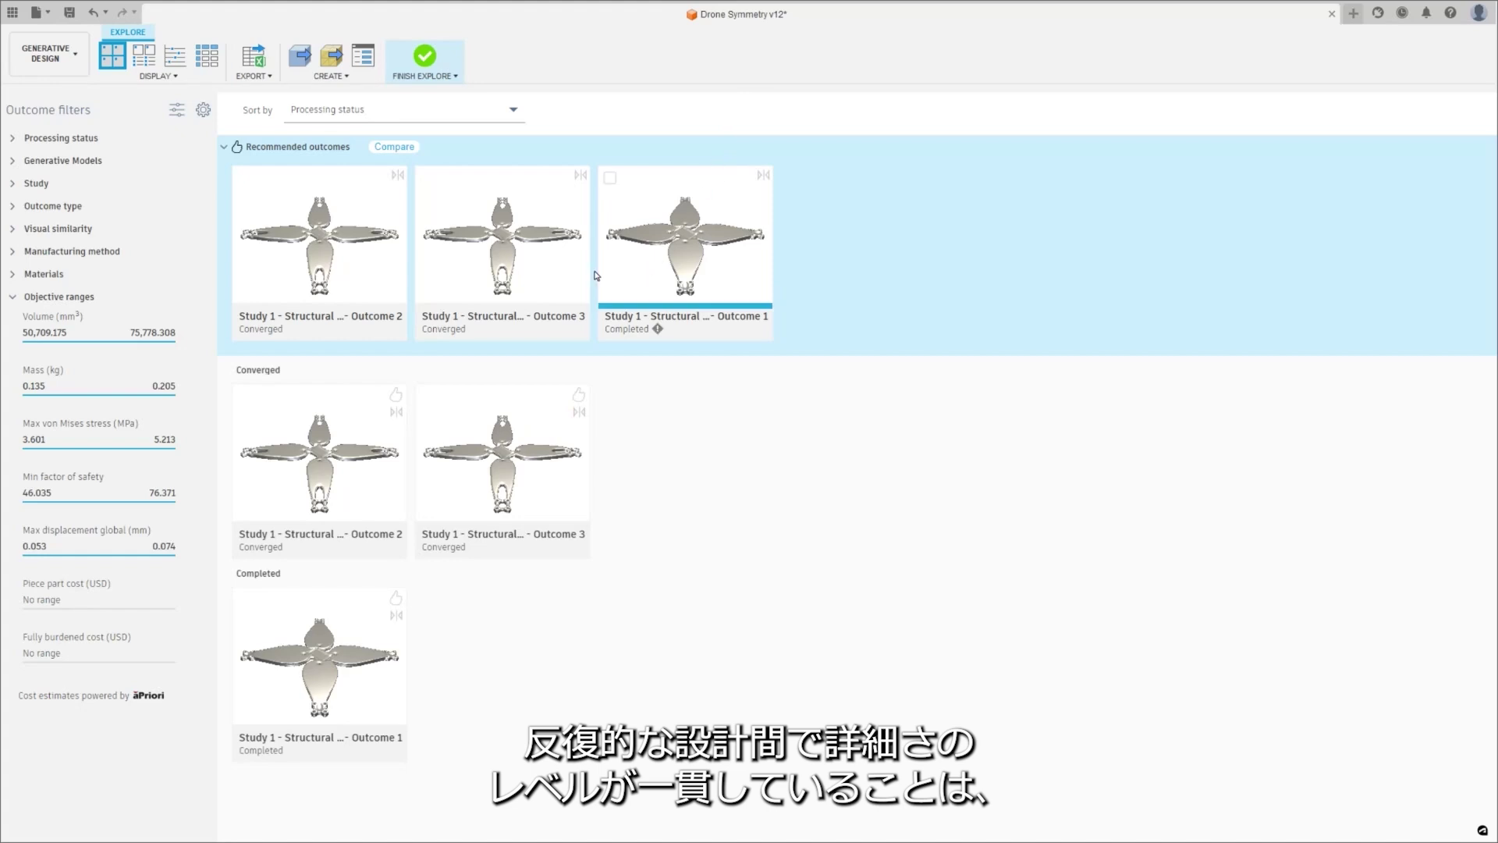
pyautogui.click(425, 56)
# Reopen Study 1's settings and raise the outcome resolution to High
pyautogui.rightClick(173, 246)
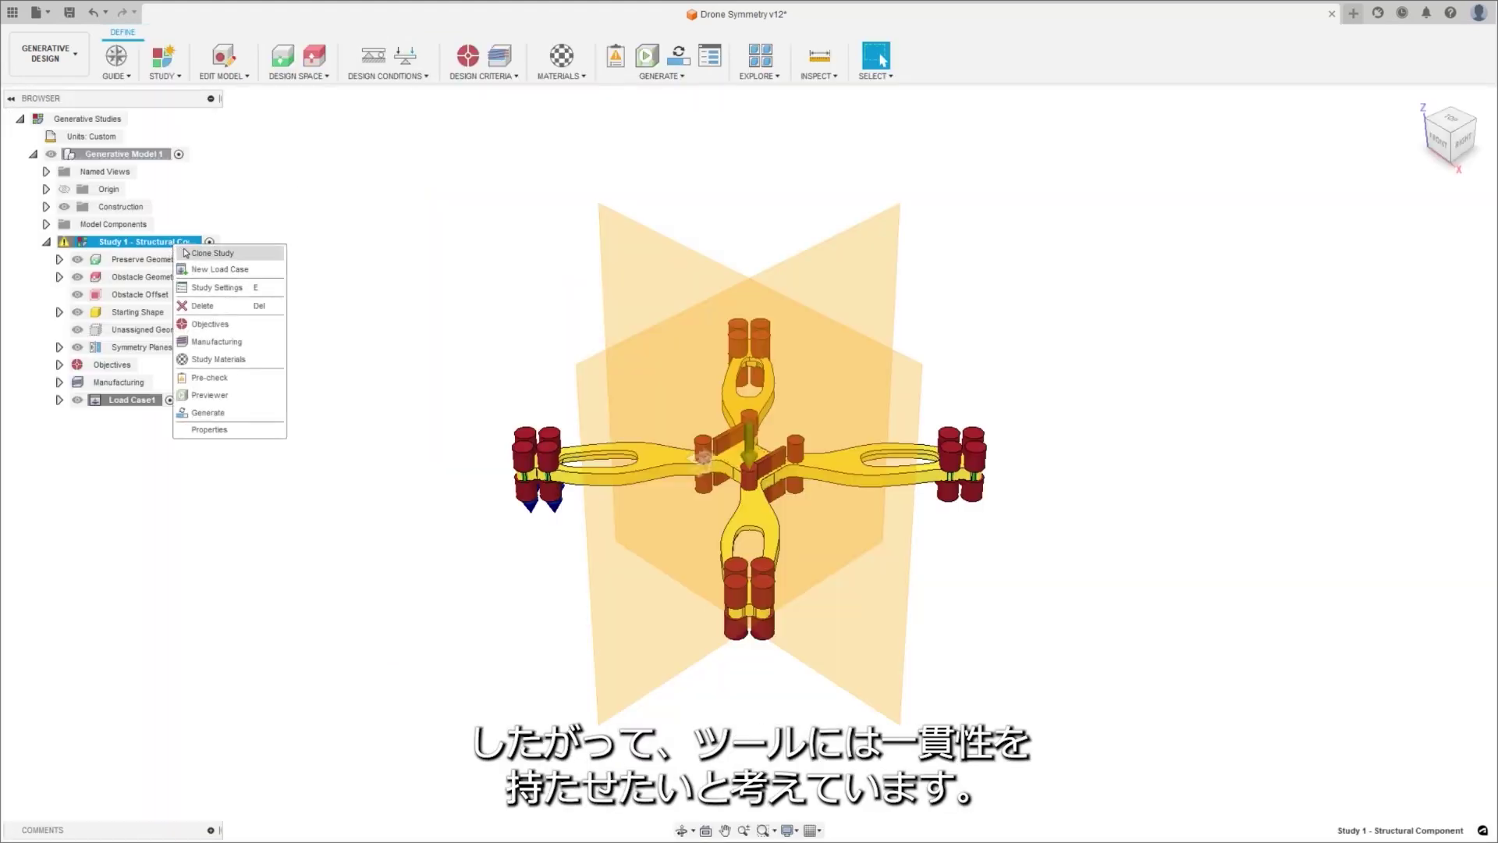
pyautogui.click(218, 287)
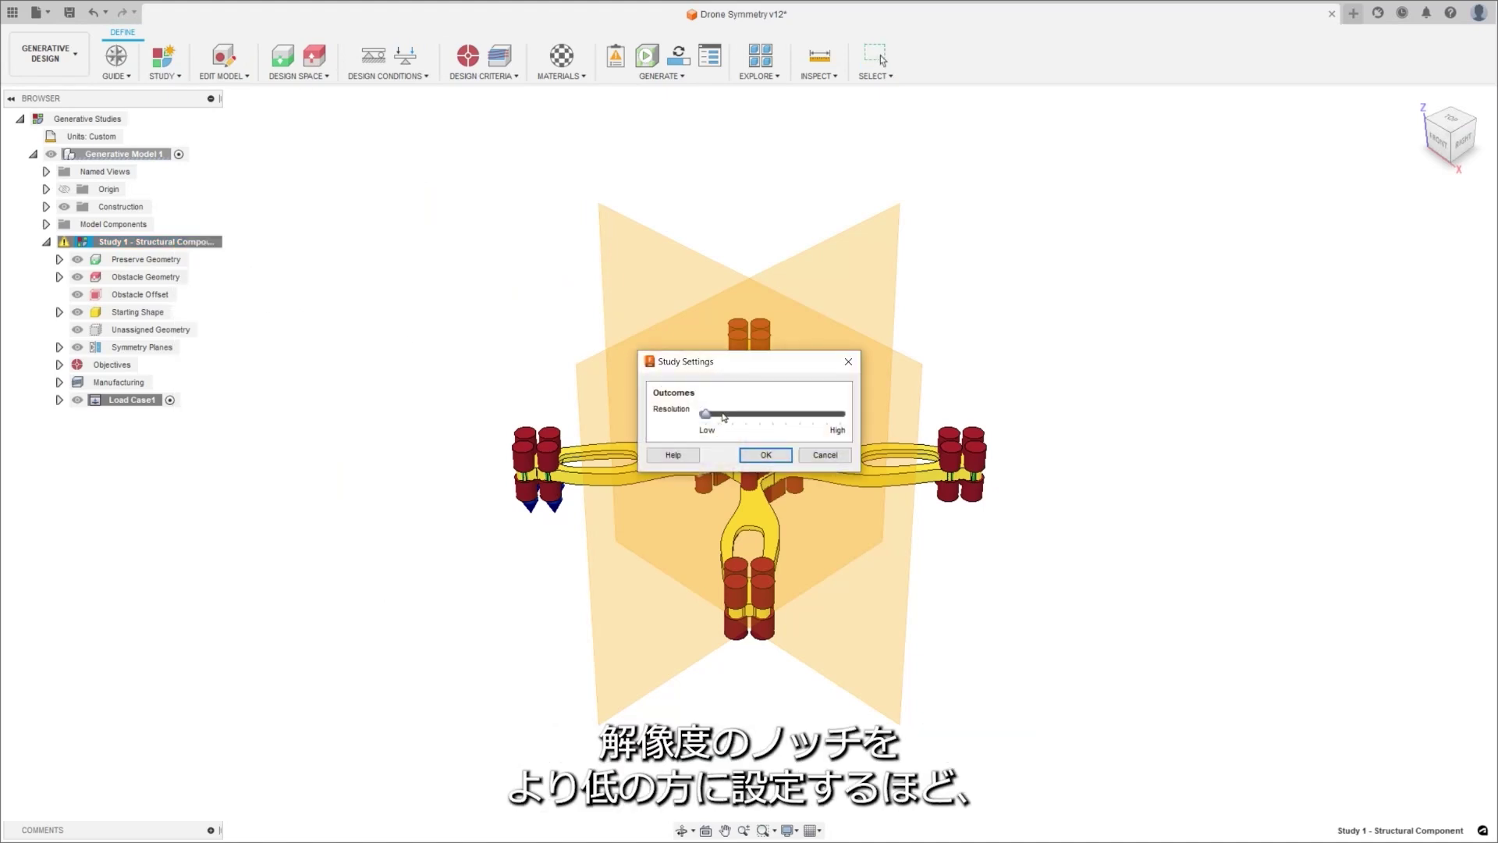
pyautogui.moveTo(705, 414); pyautogui.dragTo(827, 415)
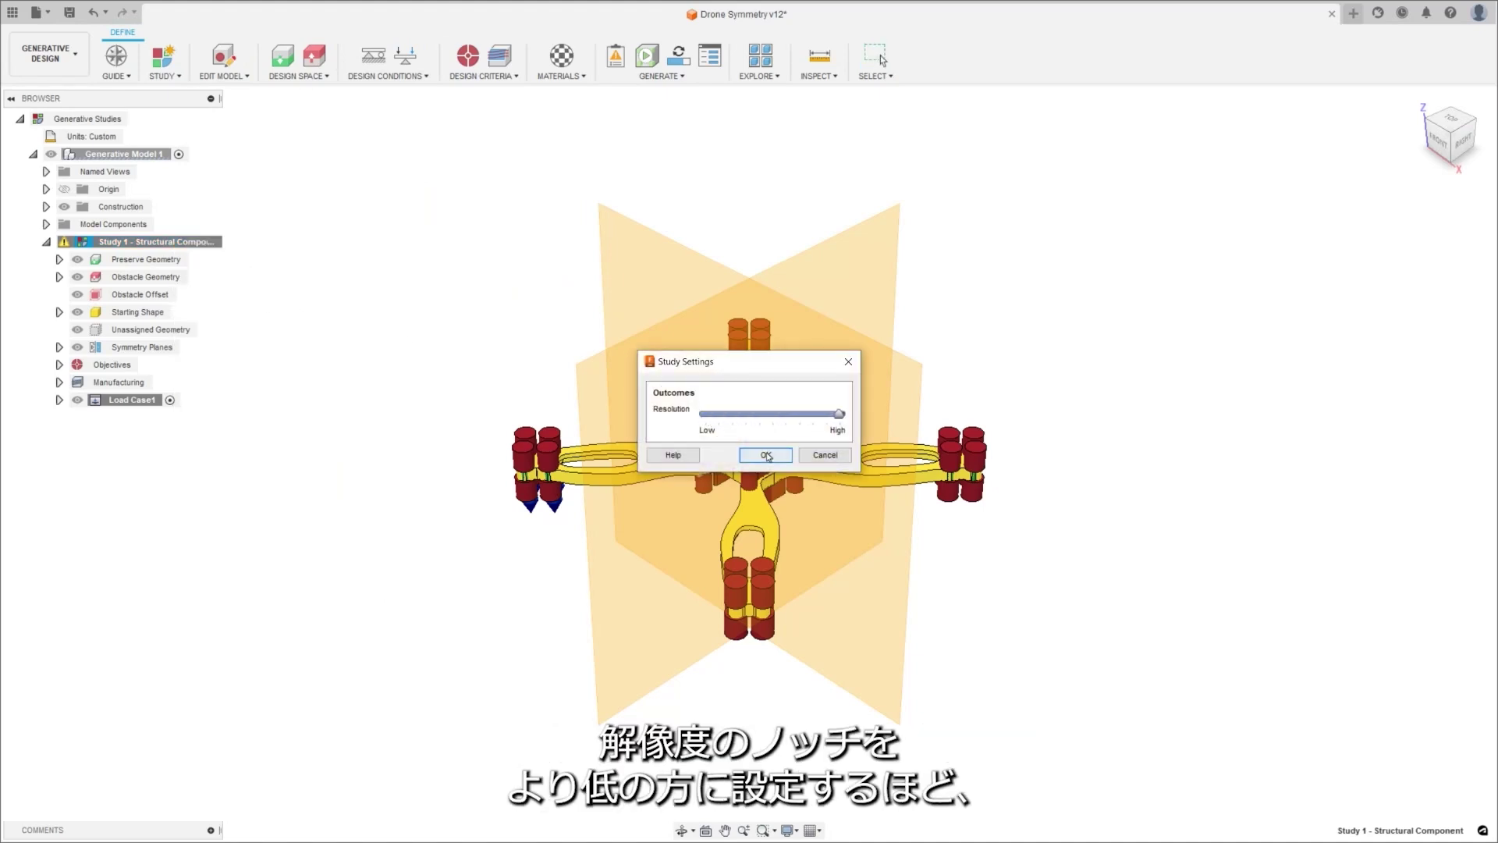
pyautogui.click(765, 455)
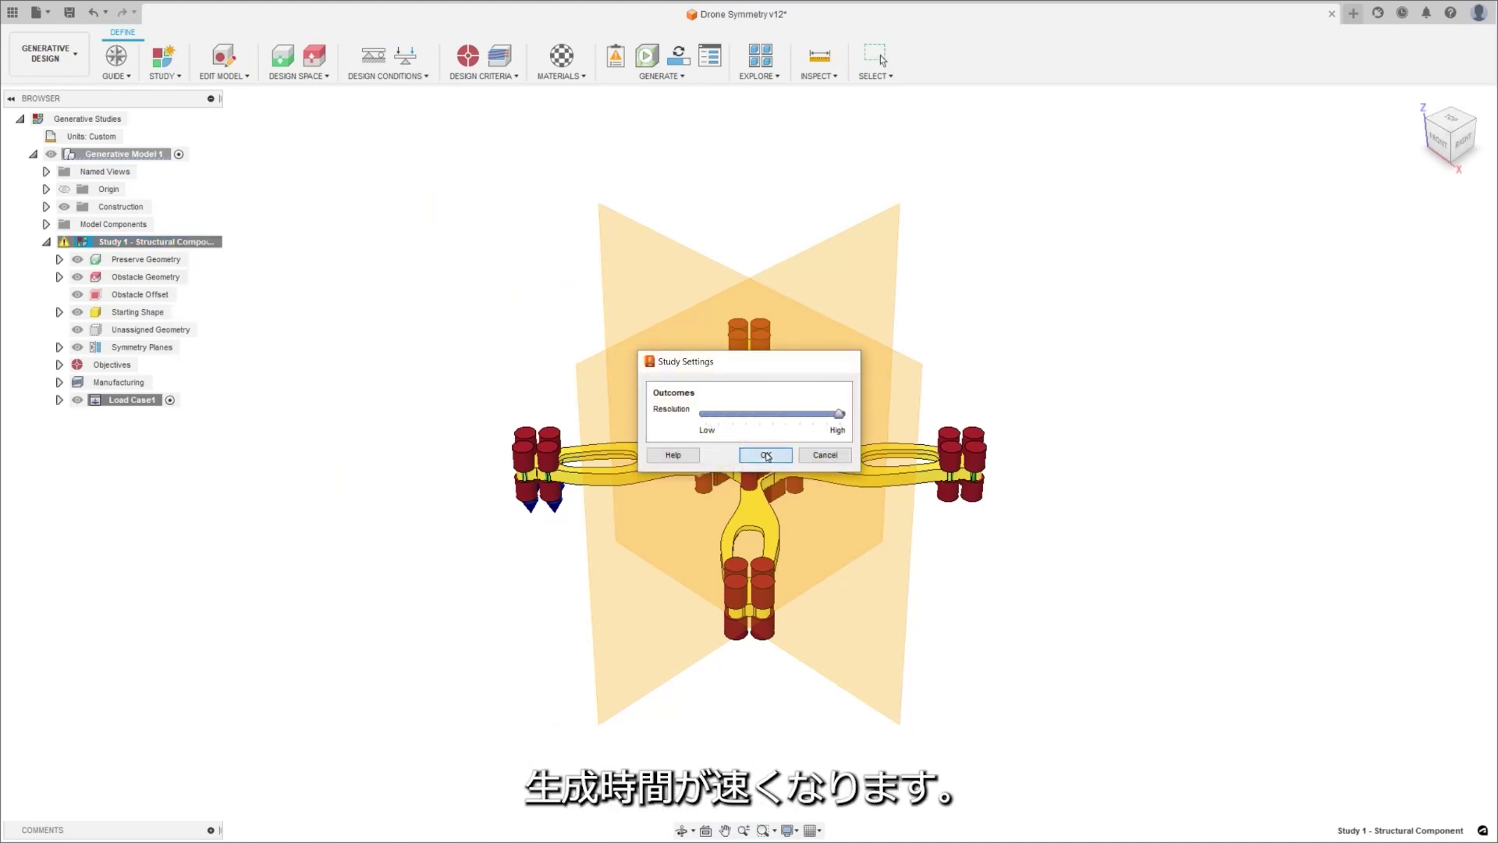
# Regenerate the drone study at higher resolution and review Outcome 2 from the Explore gallery
pyautogui.click(680, 57)
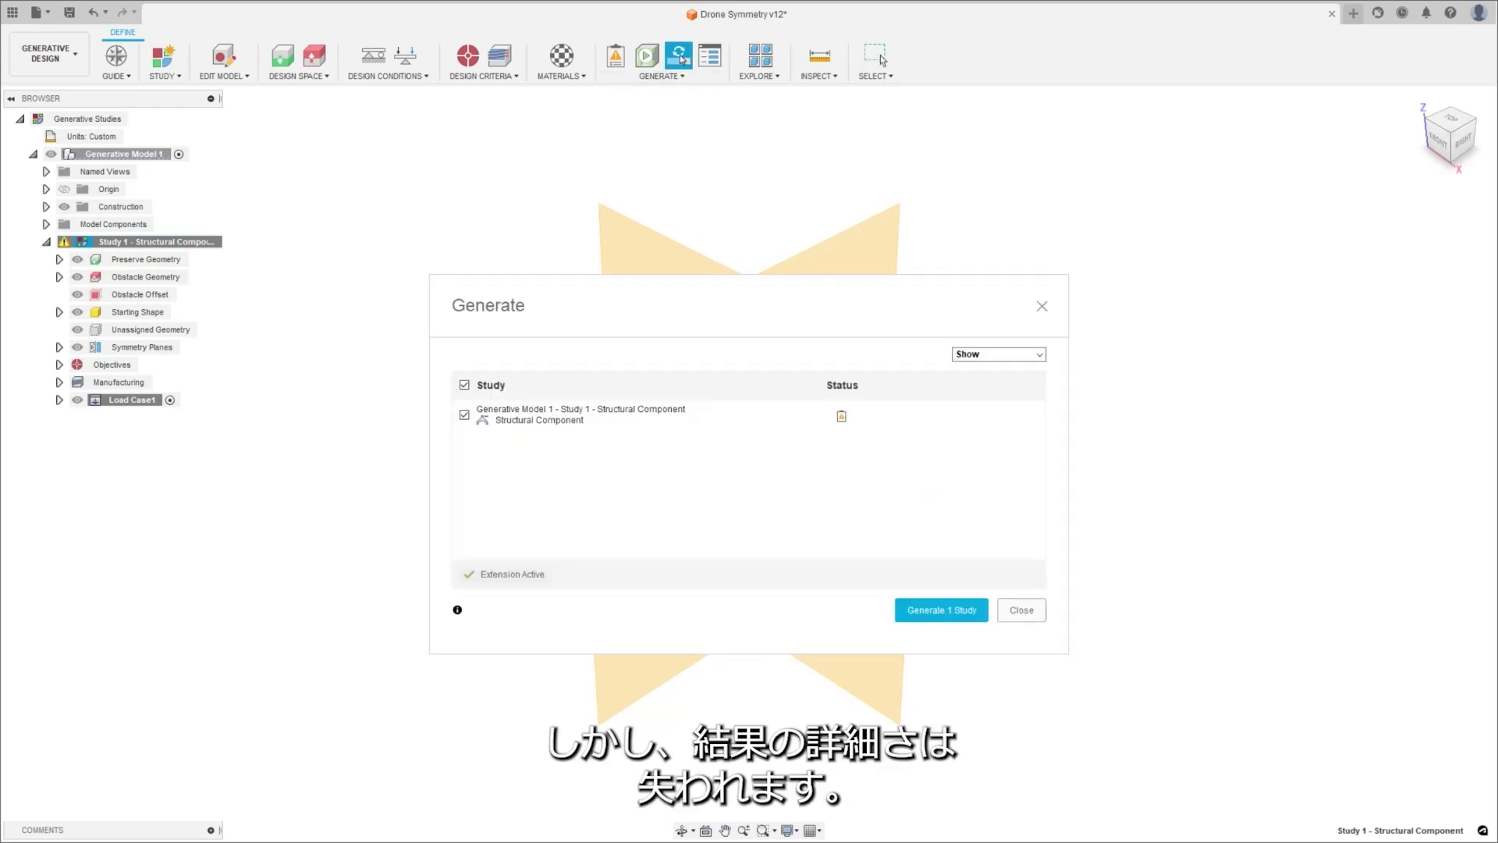
pyautogui.click(941, 609)
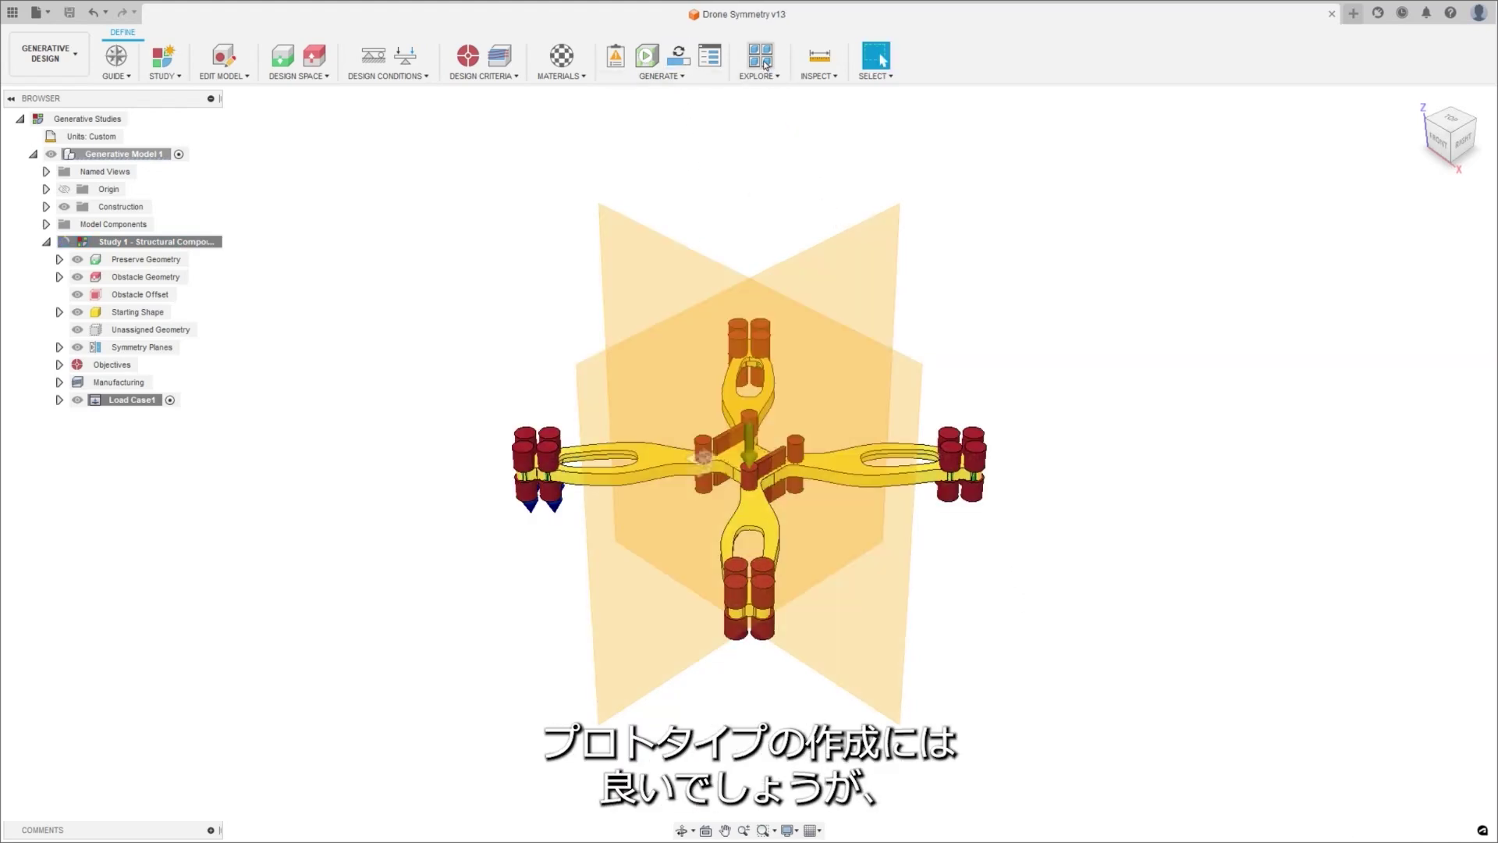
pyautogui.click(763, 60)
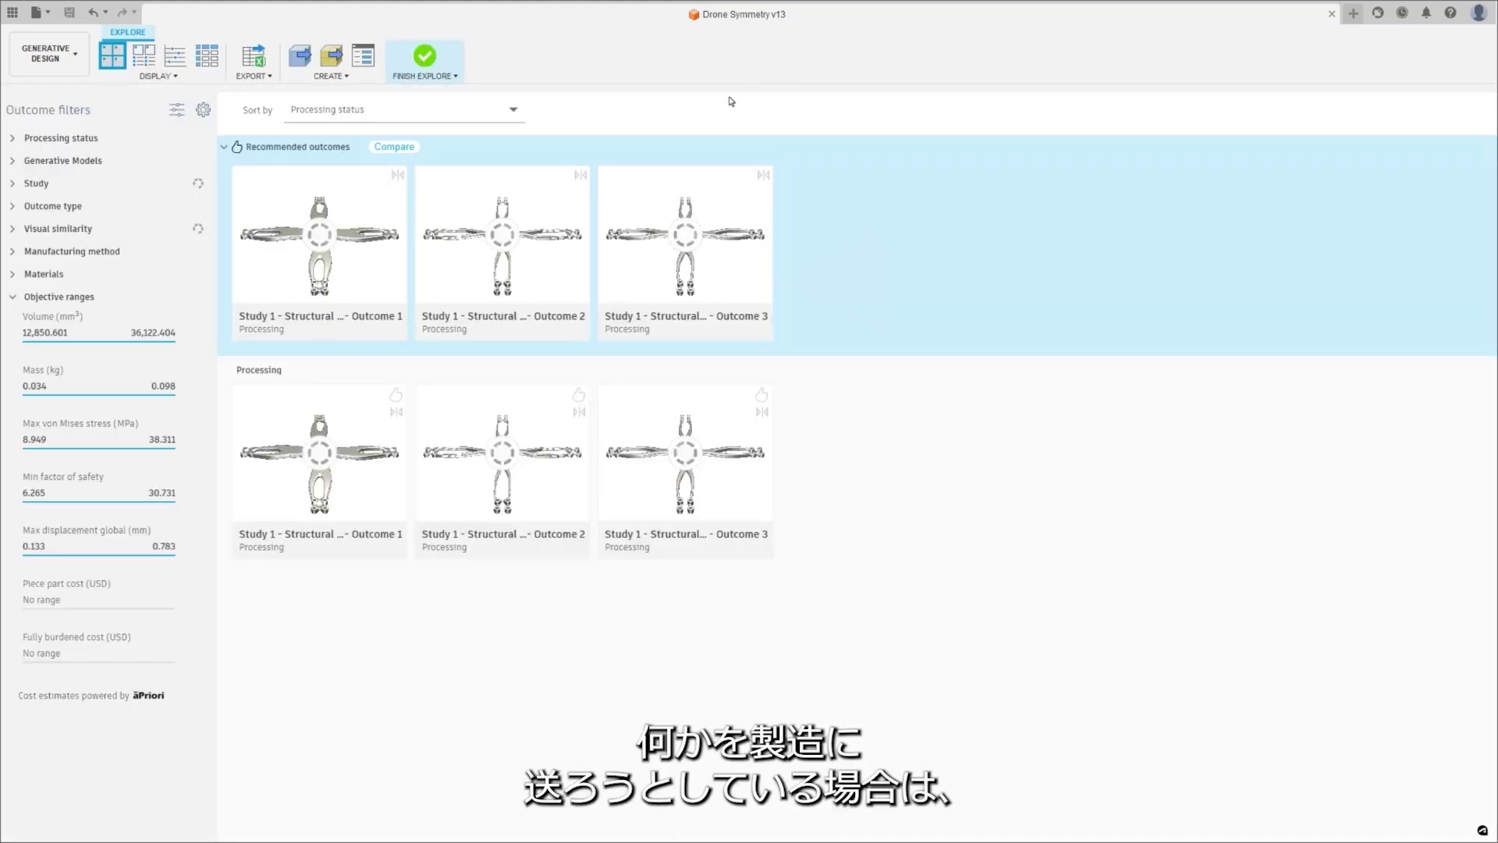
pyautogui.doubleClick(544, 203)
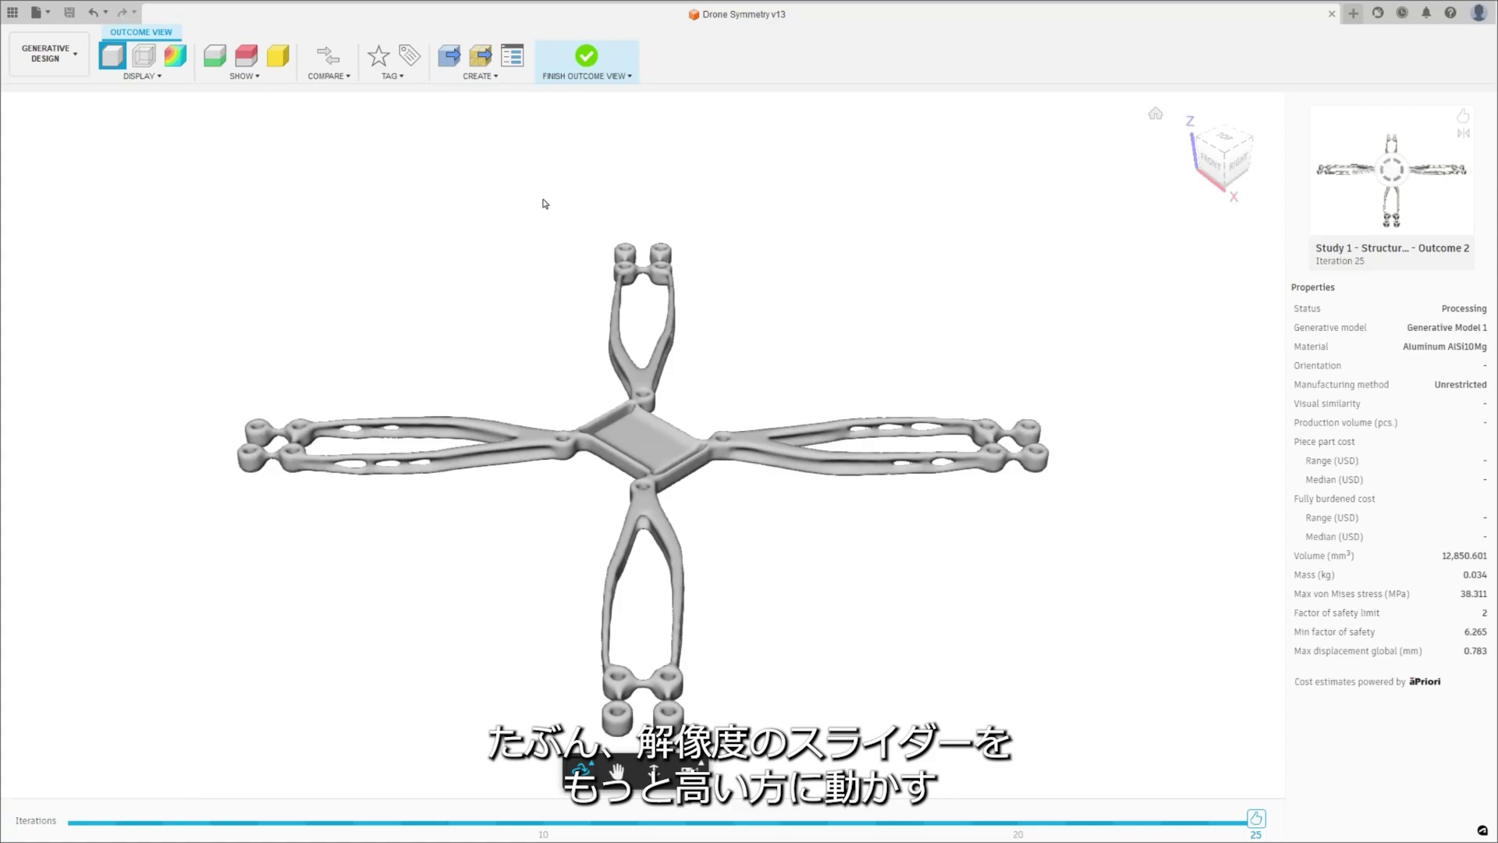
pyautogui.click(583, 59)
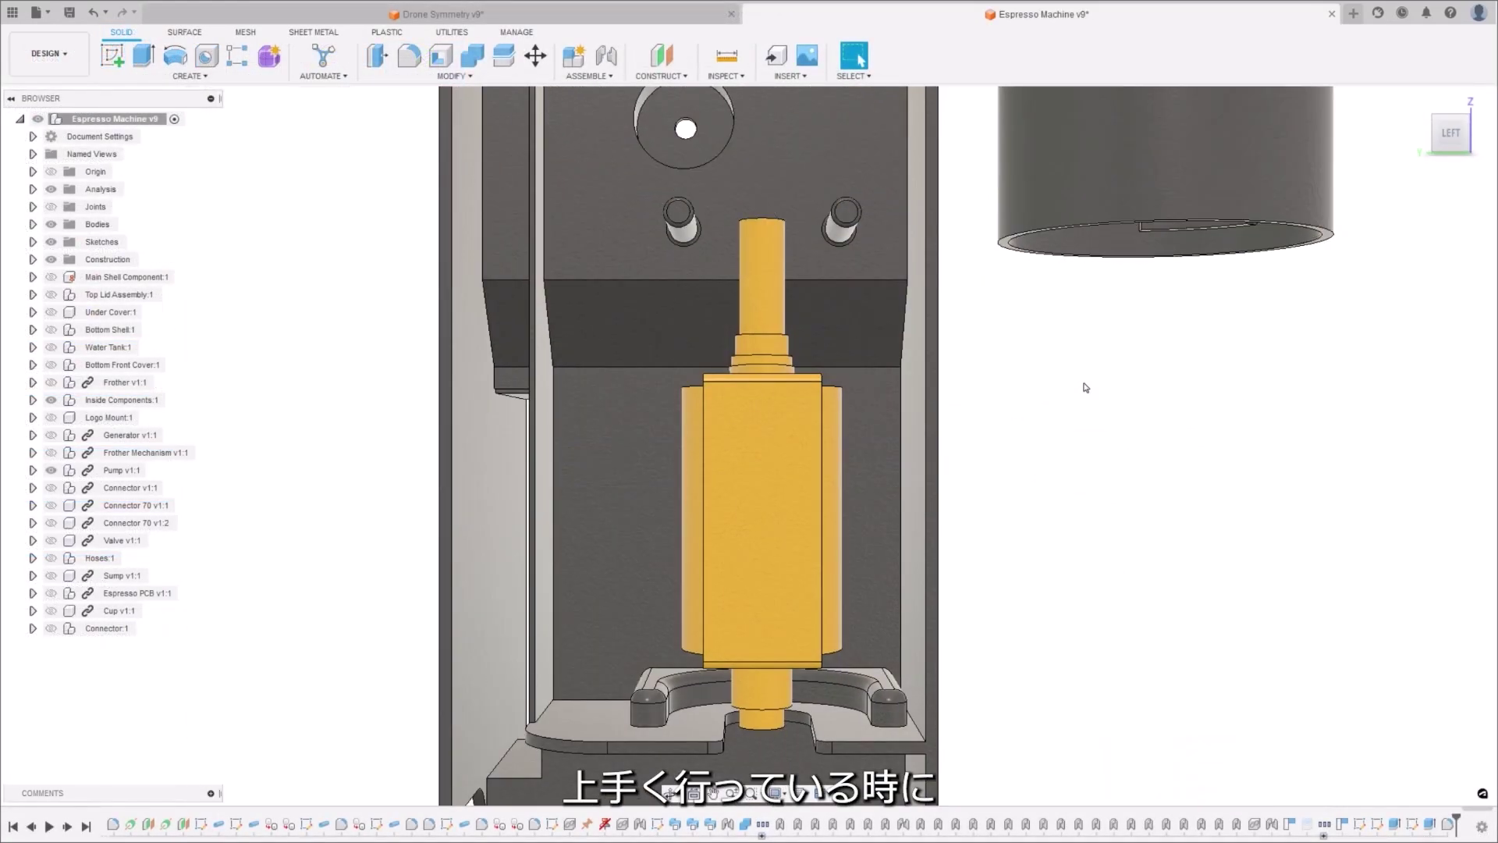
# Set up Automated Modeling joining three faces while avoiding the pump's central shaft, and generate shapes
pyautogui.click(324, 54)
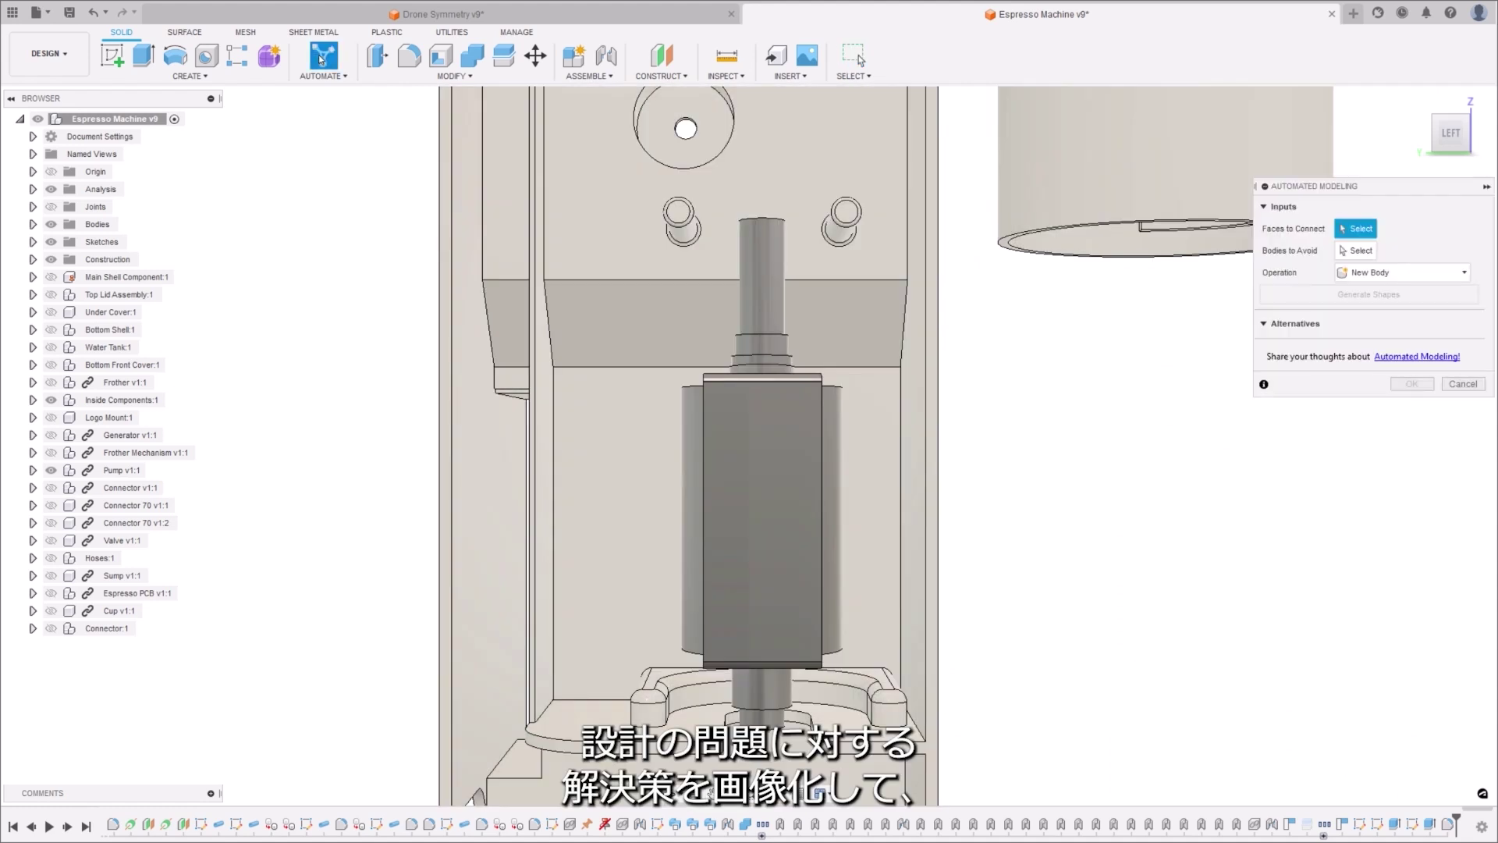
pyautogui.click(690, 457)
pyautogui.click(682, 229)
pyautogui.click(840, 230)
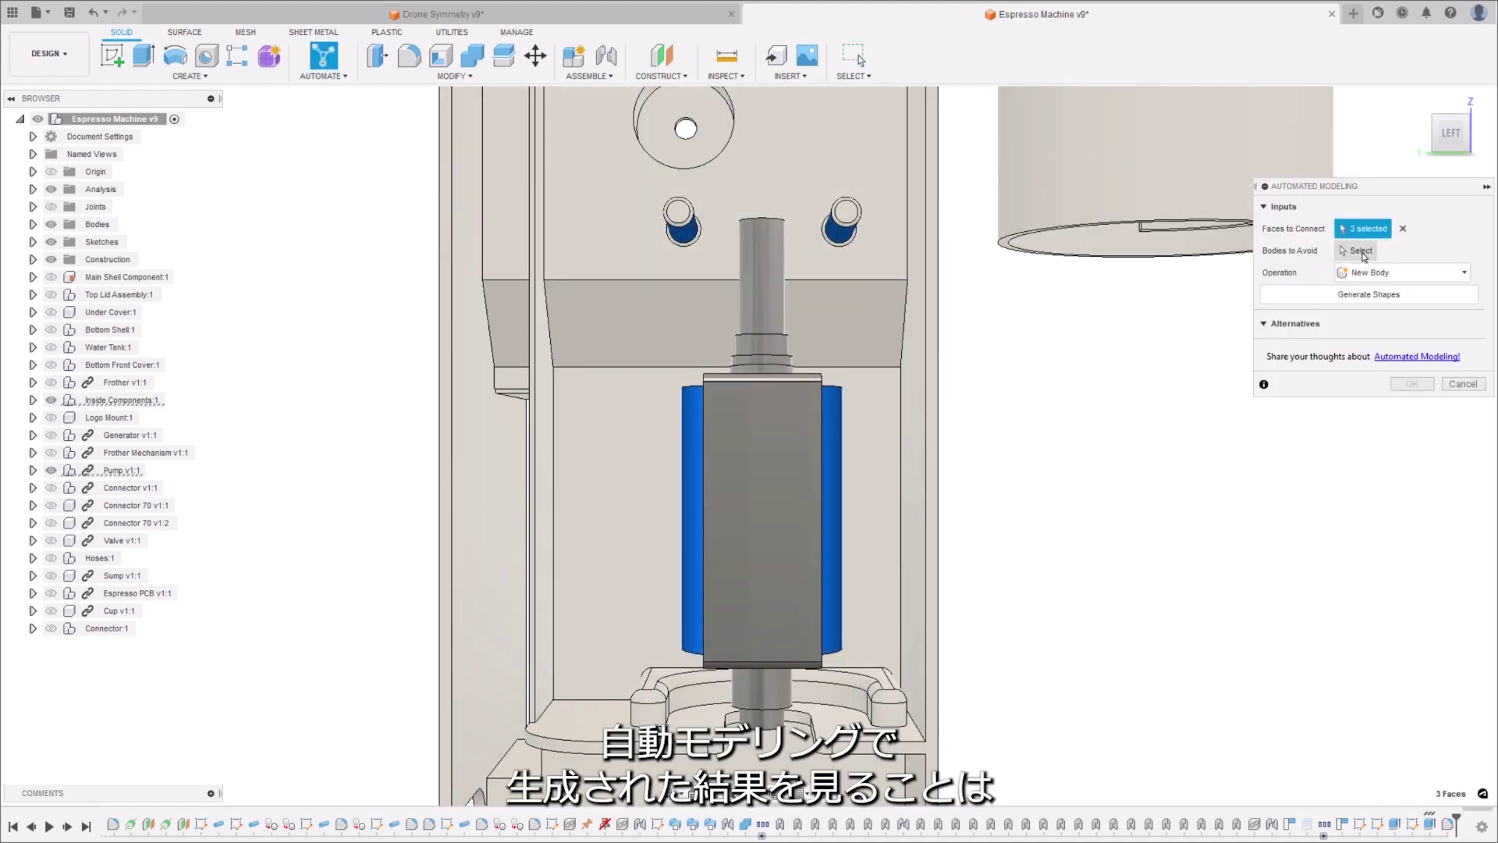
pyautogui.click(1362, 250)
pyautogui.click(758, 428)
pyautogui.click(1364, 316)
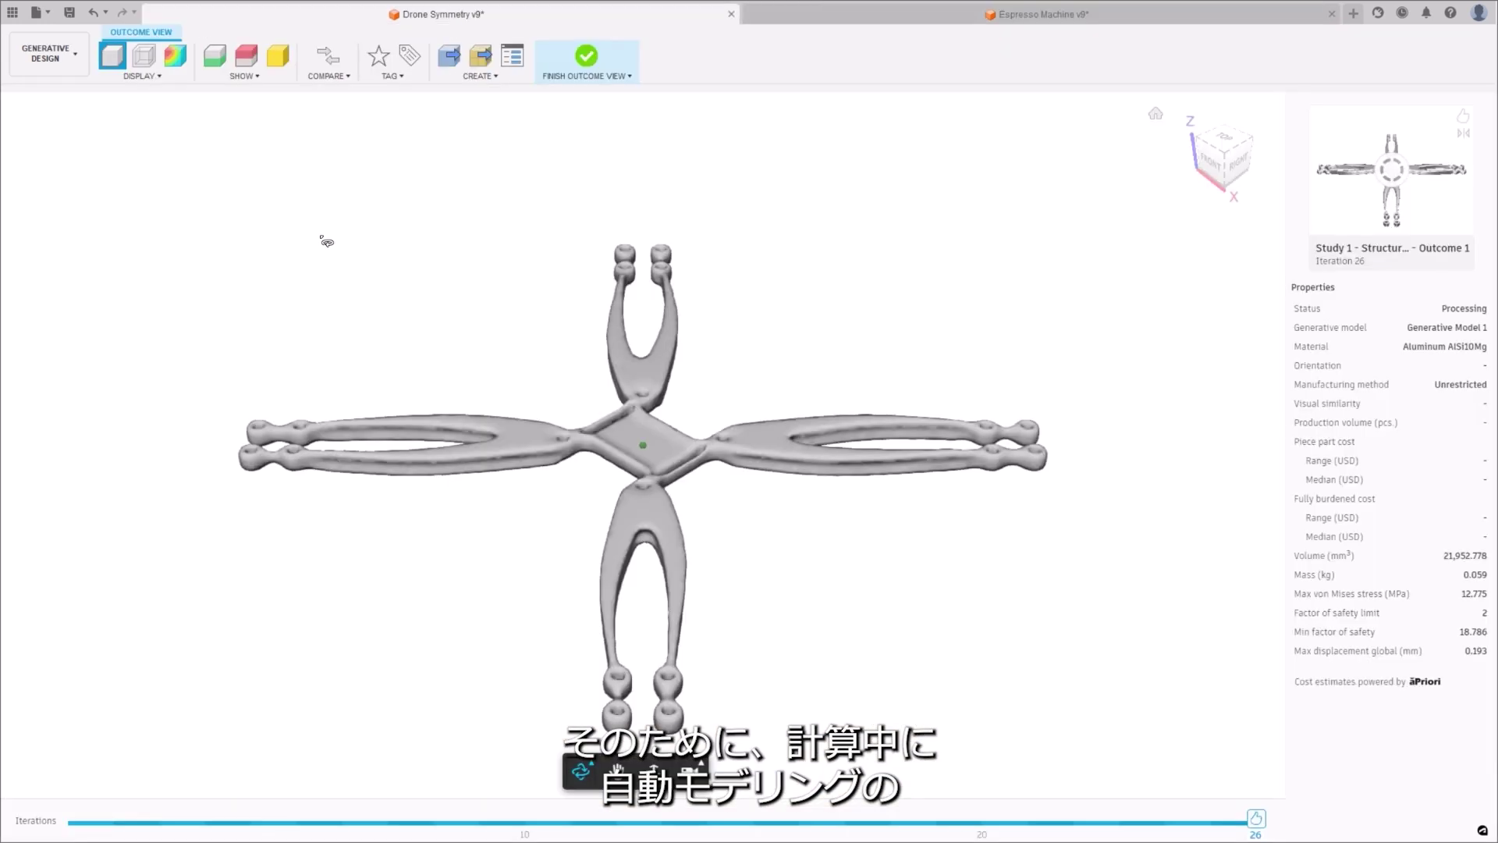
# Adjust the shape of Alternative 1 and accept it as a new body
pyautogui.keyDown('shift'); pyautogui.moveTo(324, 238); pyautogui.dragTo(331, 303, button='middle'); pyautogui.keyUp('shift')
pyautogui.click(1081, 17)
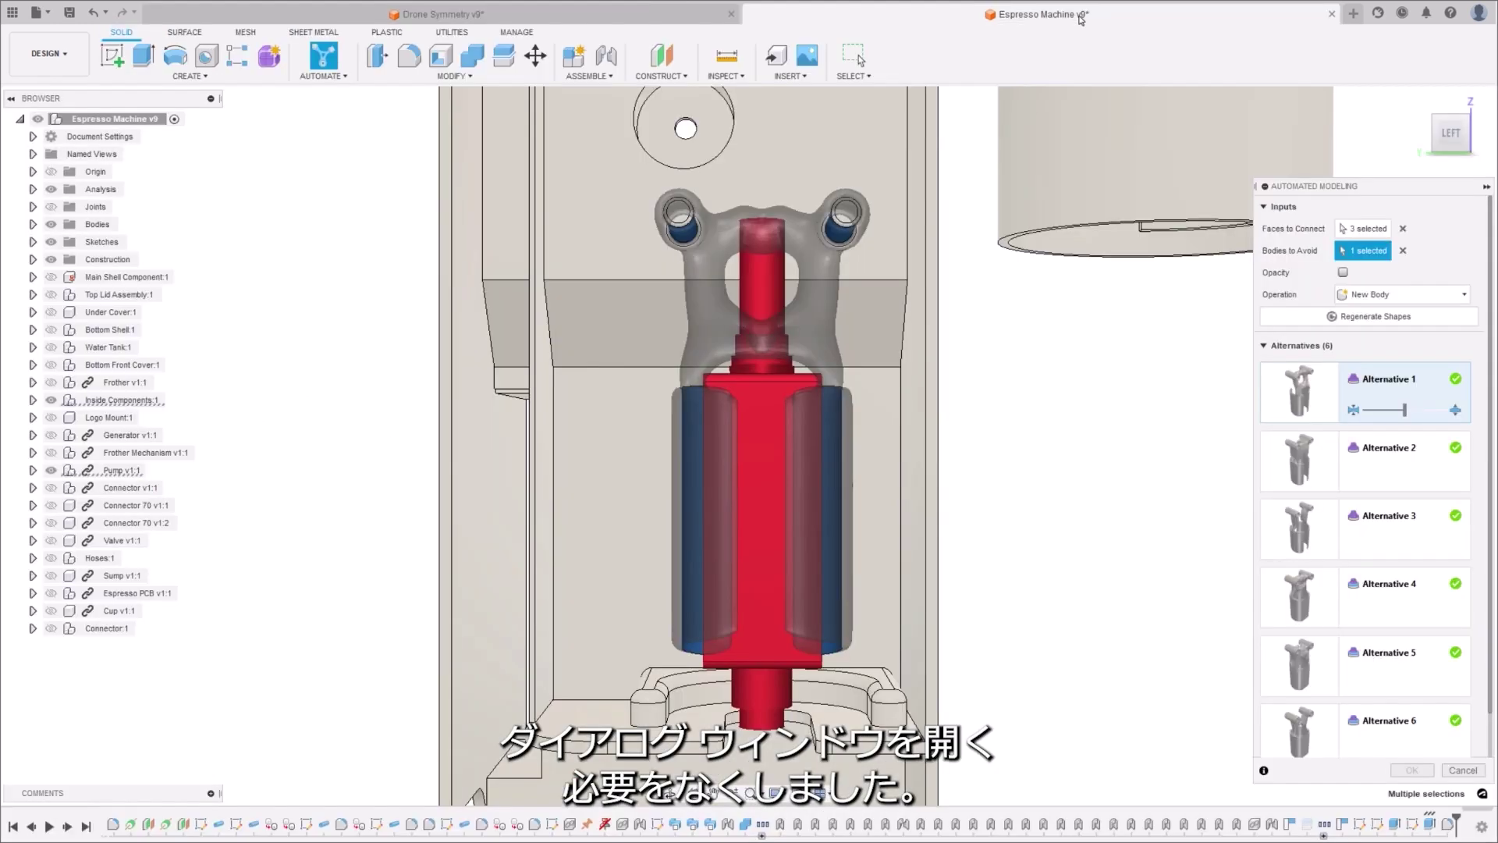
pyautogui.moveTo(1396, 416); pyautogui.dragTo(1376, 416)
pyautogui.click(1396, 771)
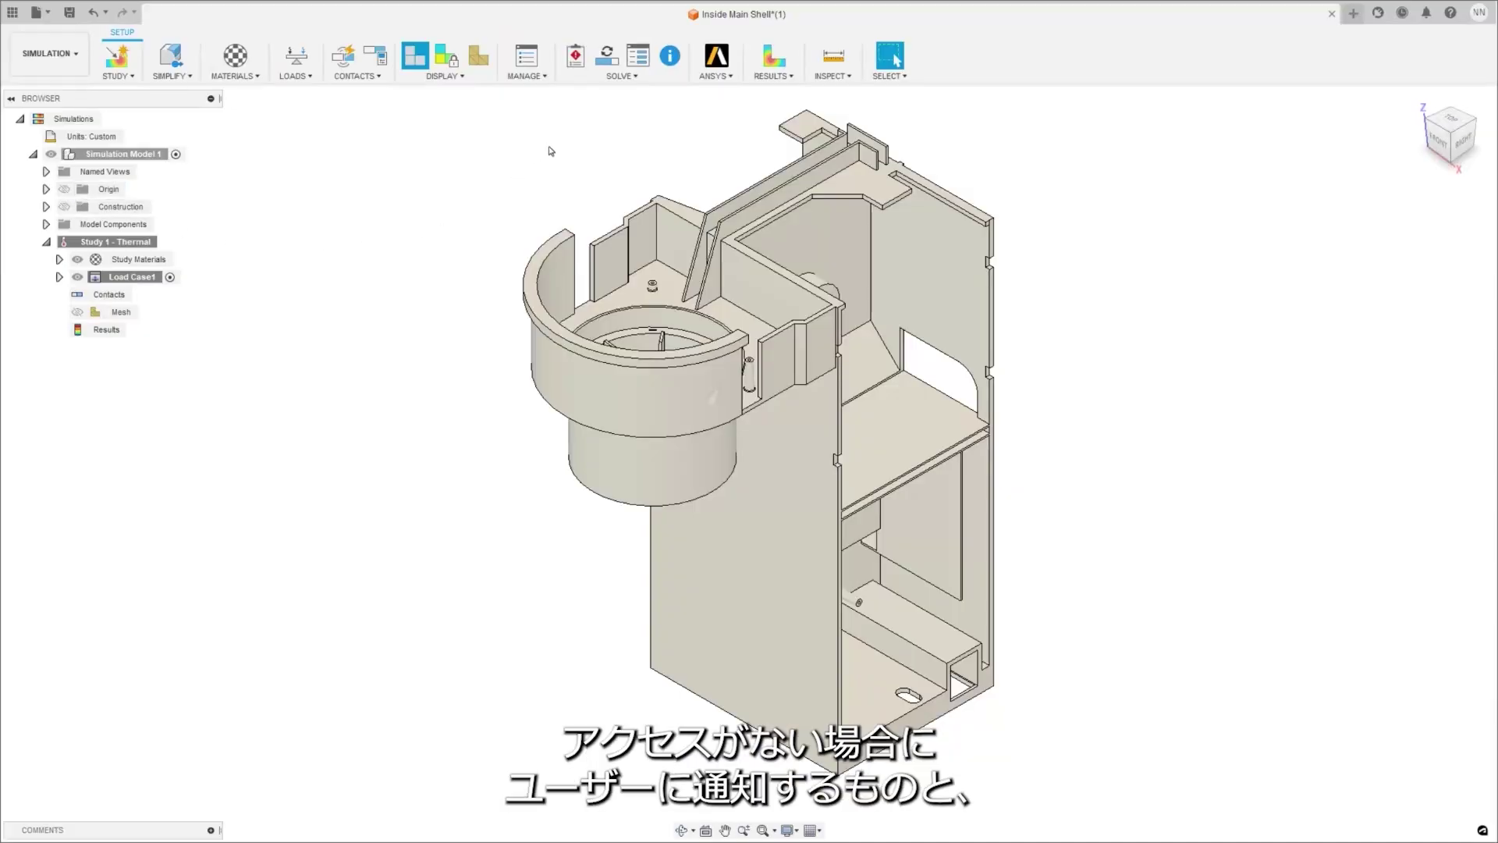
# Pre-check the thermal study, hide Adapter:1 in the Pump document, then pre-check again
pyautogui.click(577, 59)
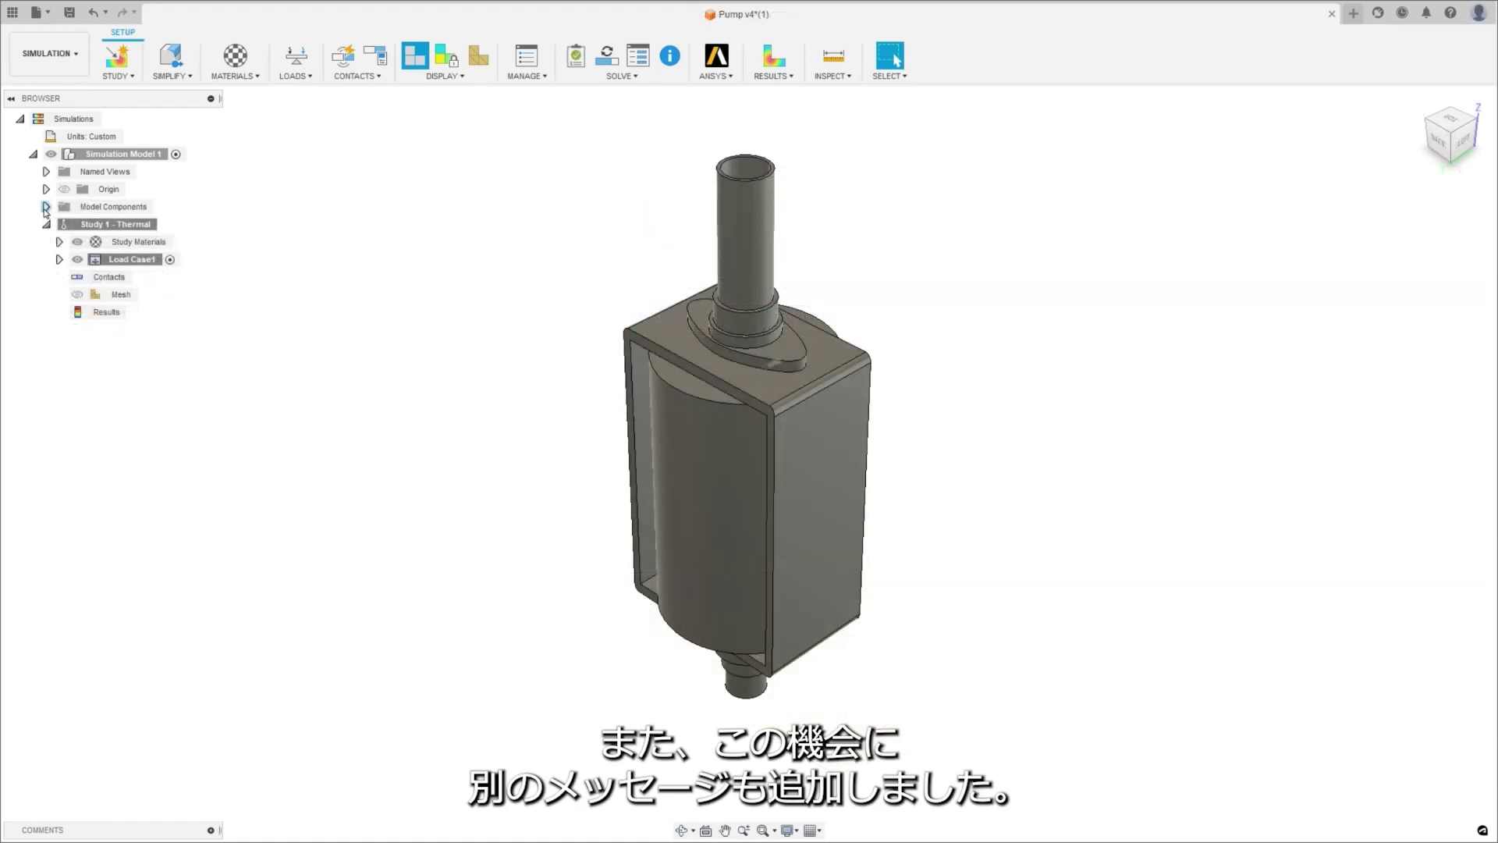
pyautogui.click(46, 207)
pyautogui.click(78, 242)
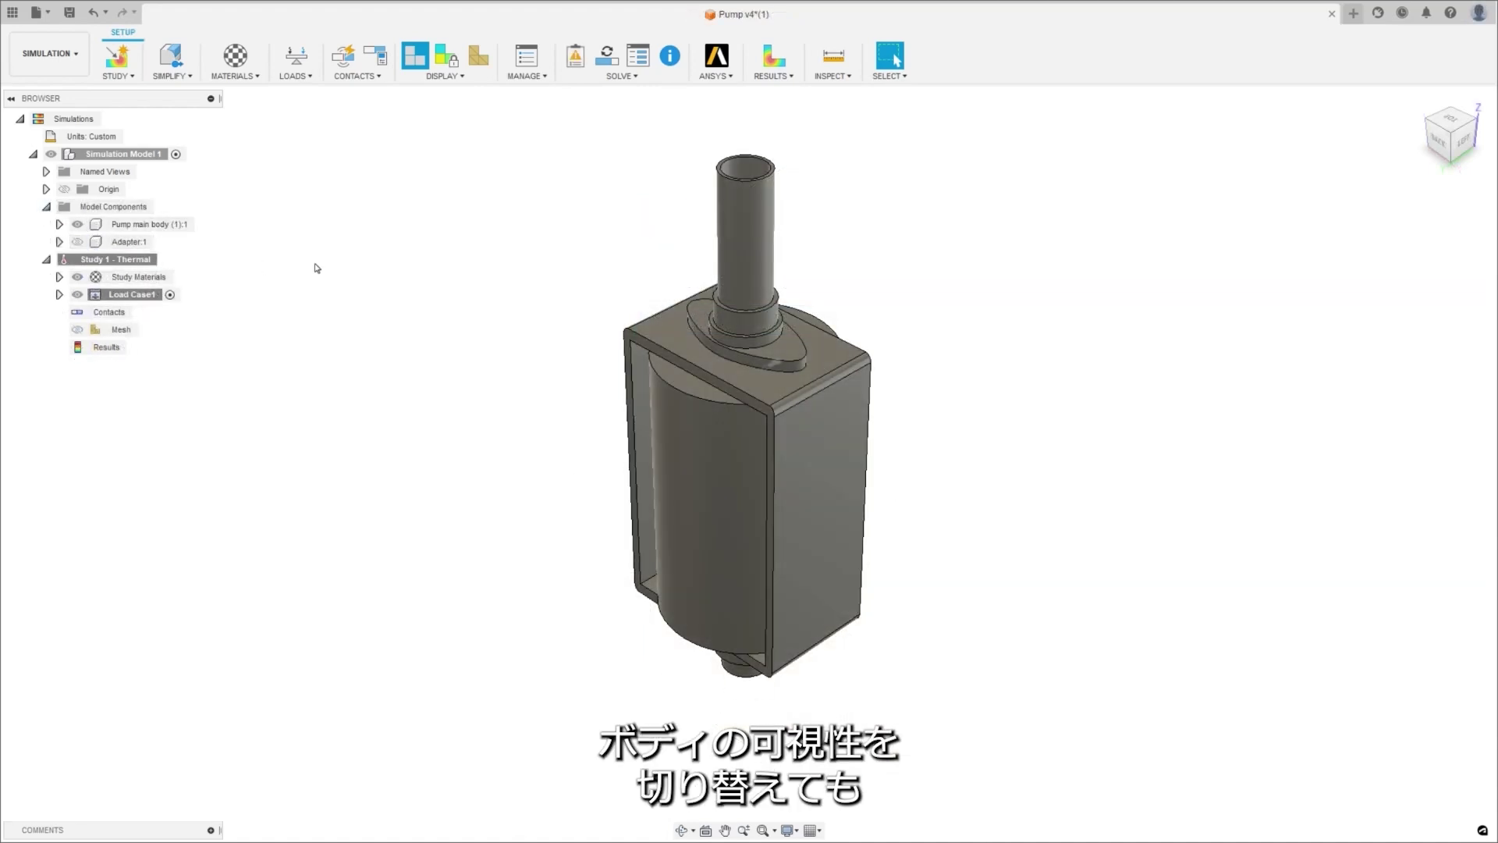
pyautogui.click(576, 58)
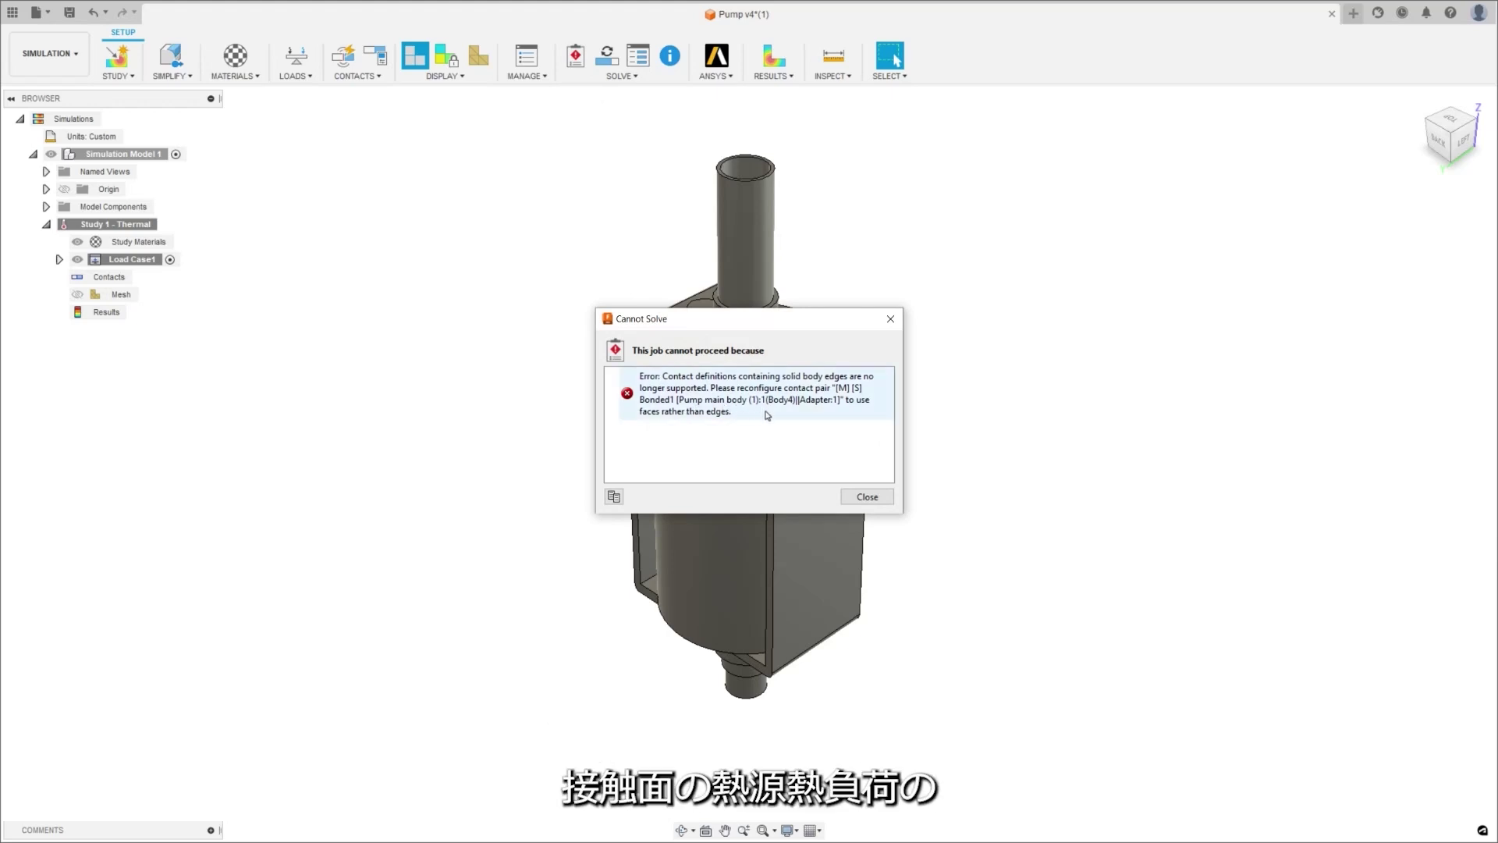
# Redefine Bonded1 in Contacts Manager using the adapter face and the pump's inner bottom face
pyautogui.doubleClick(768, 415)
pyautogui.click(999, 255)
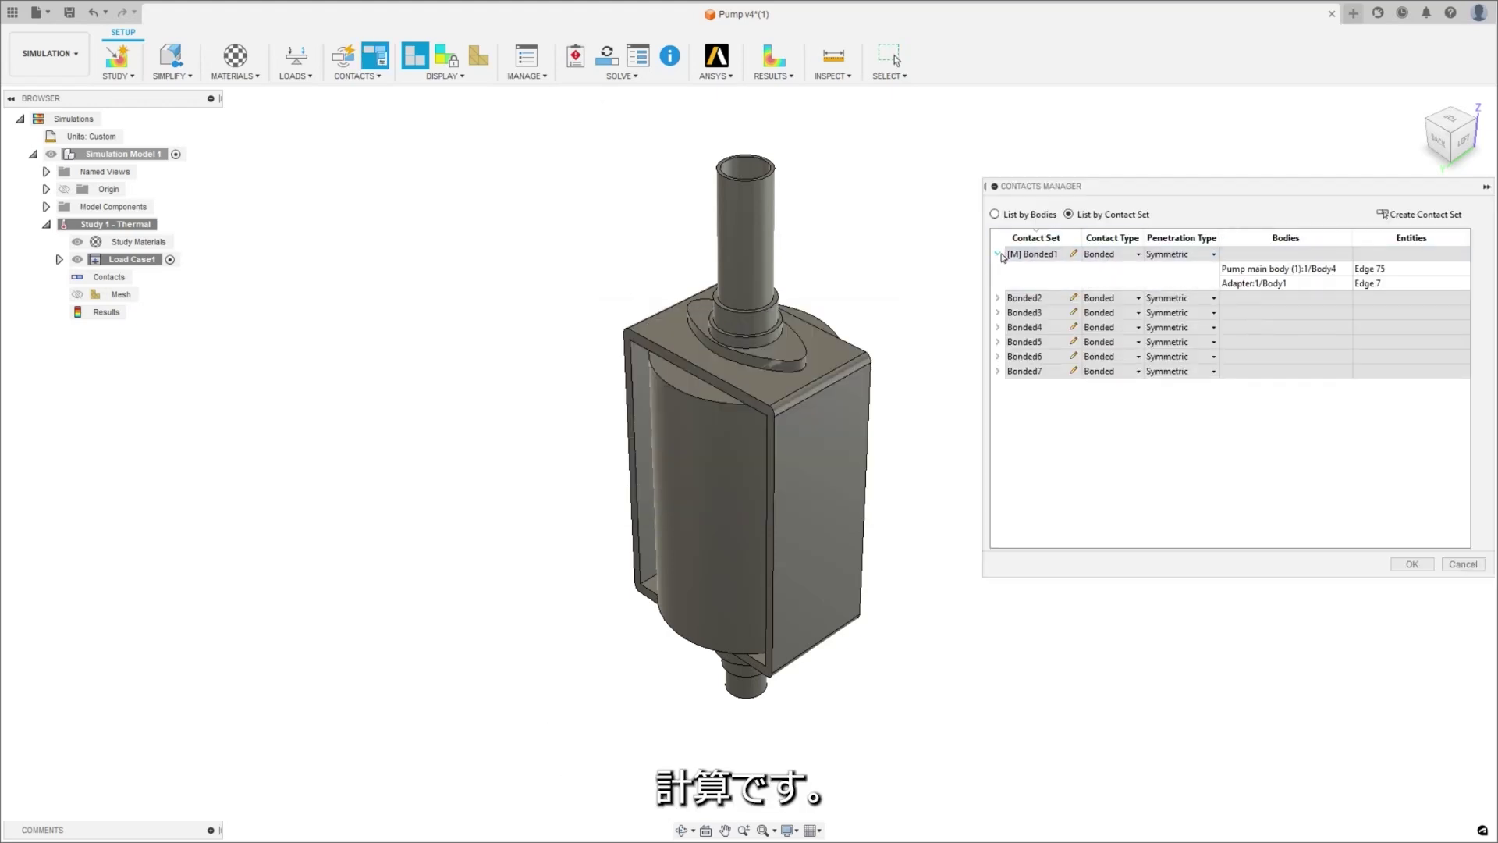
pyautogui.click(1075, 255)
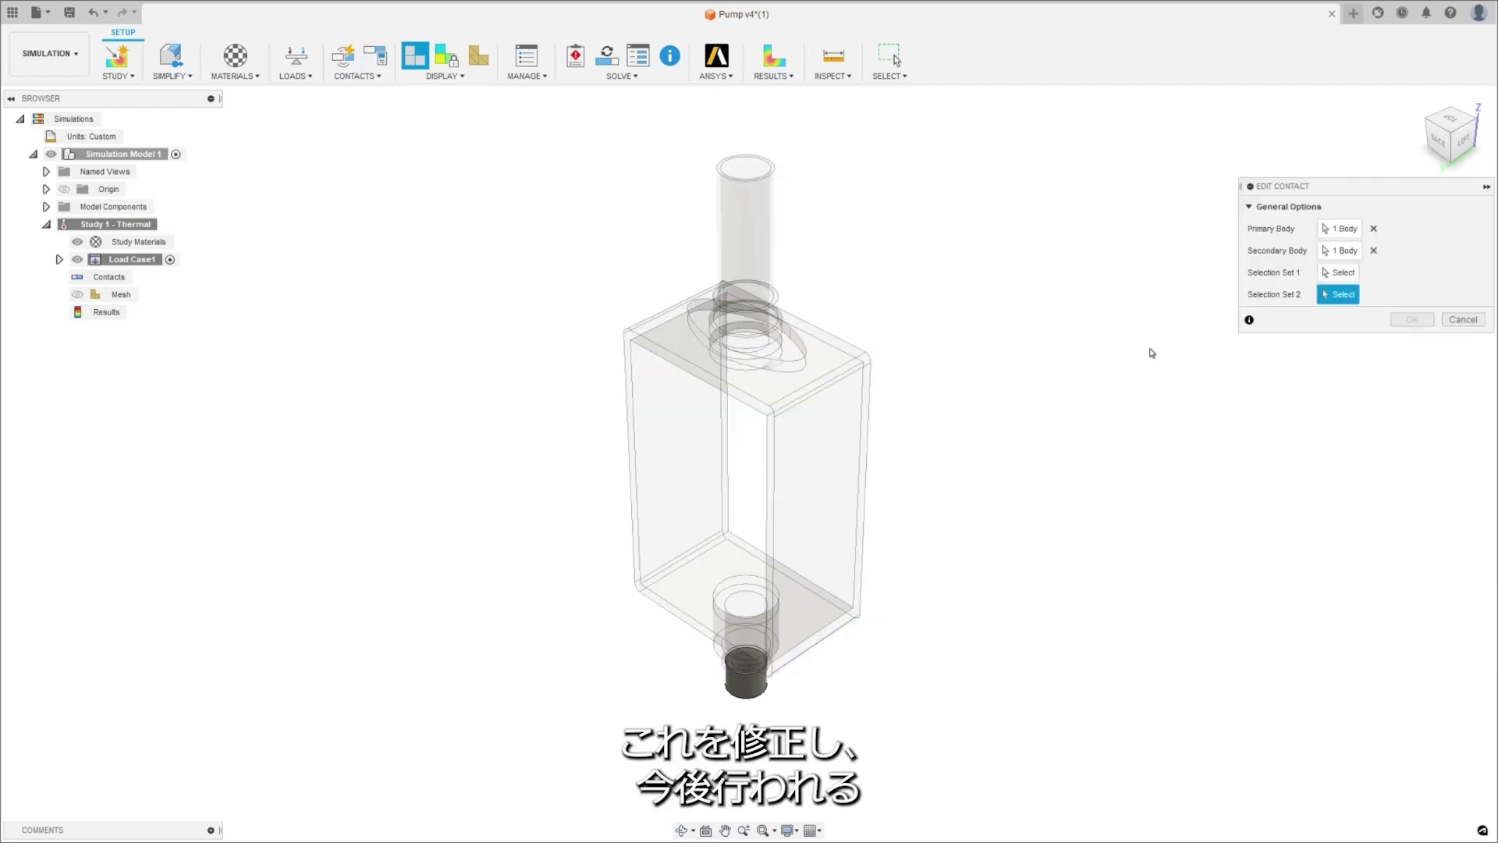
pyautogui.click(756, 690)
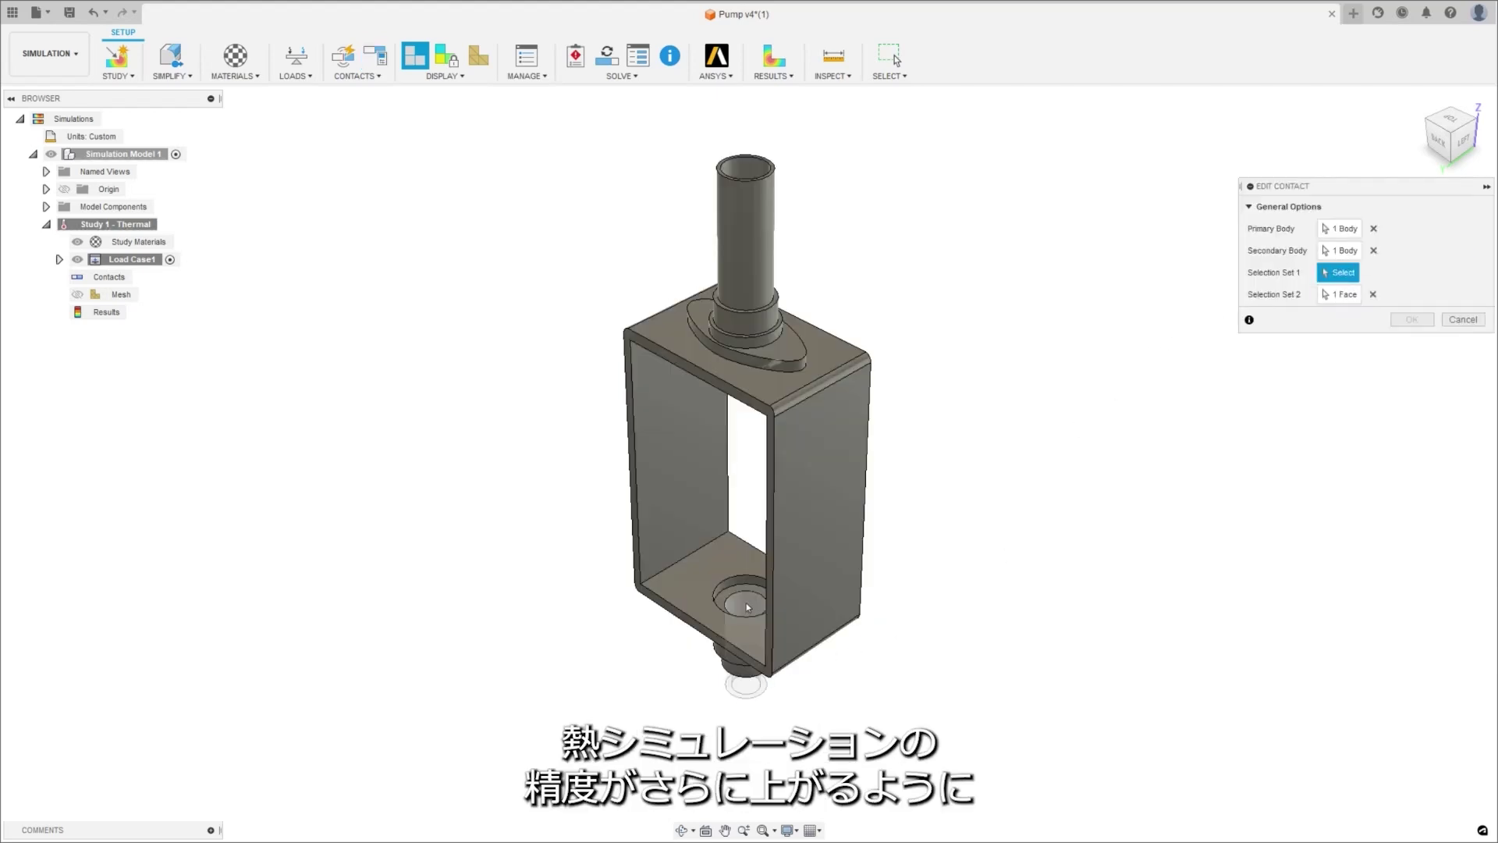
pyautogui.click(747, 607)
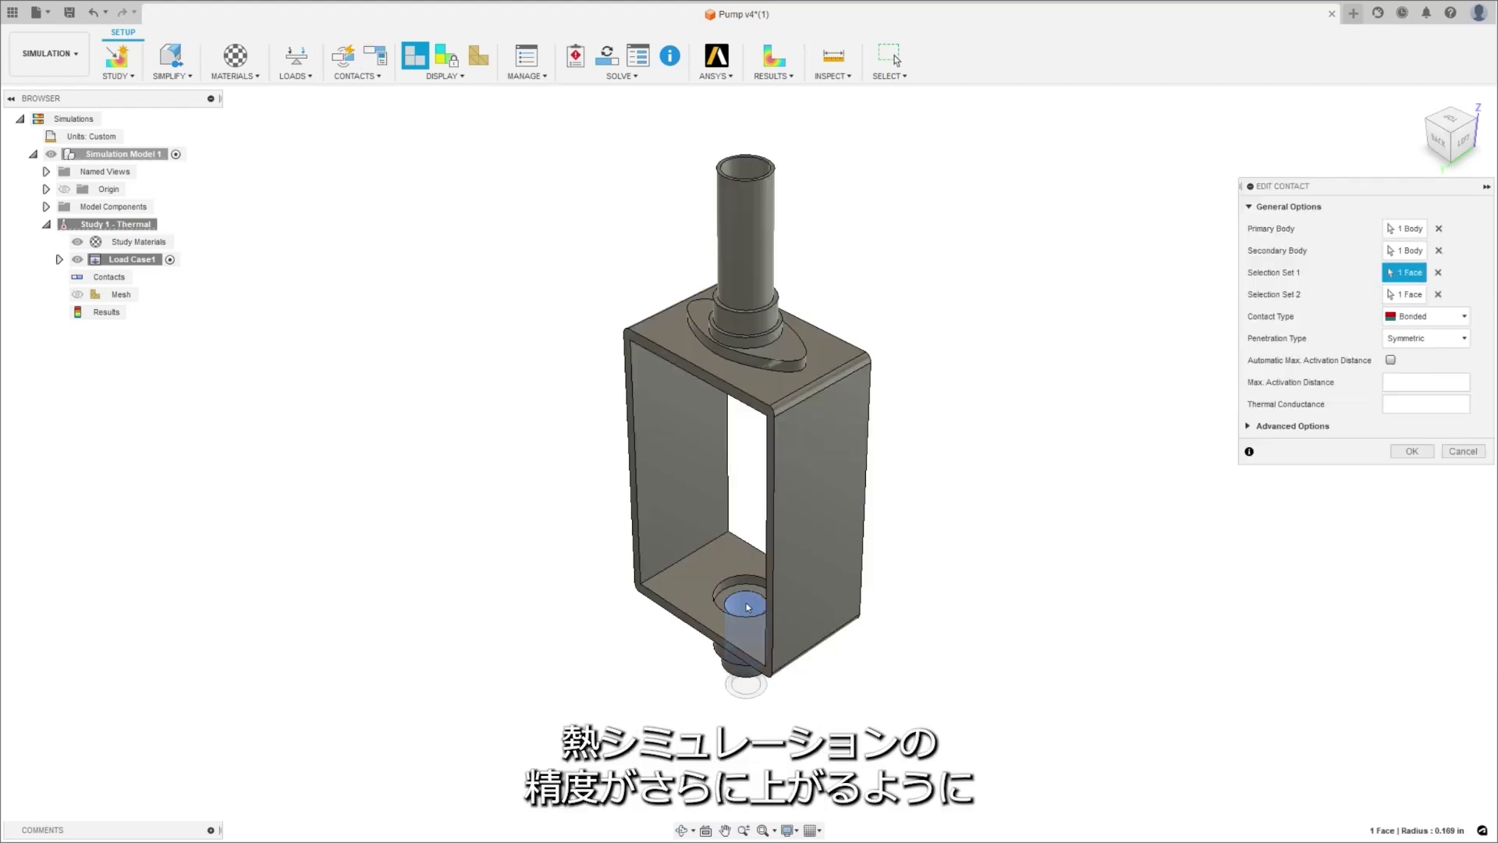
pyautogui.click(1414, 455)
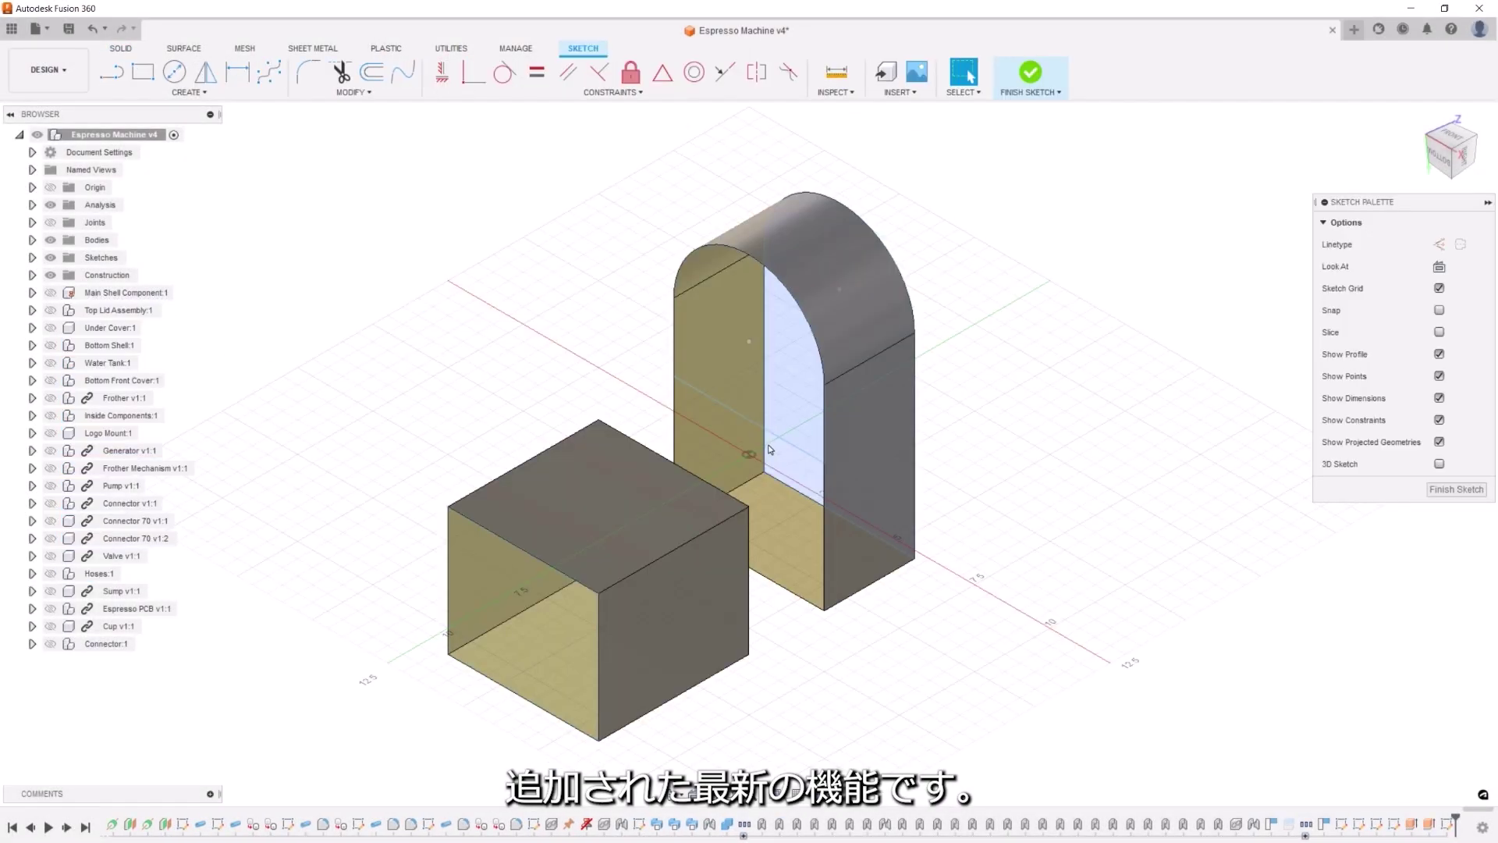
# Draw a blend curve from box corner to arch, then loft two profiles using both blend curves as rails
pyautogui.click(403, 77)
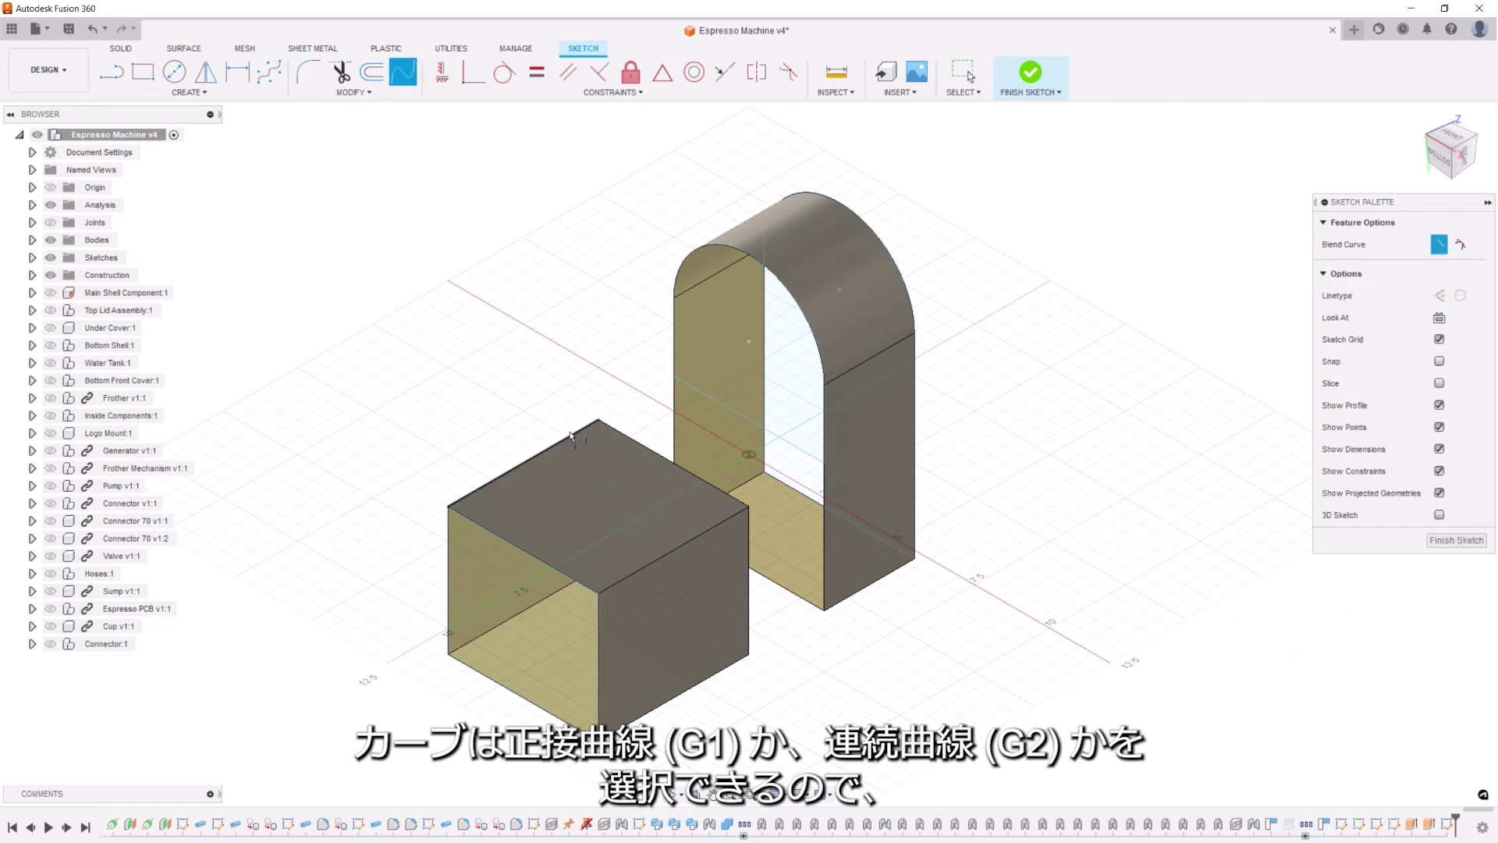
pyautogui.click(688, 290)
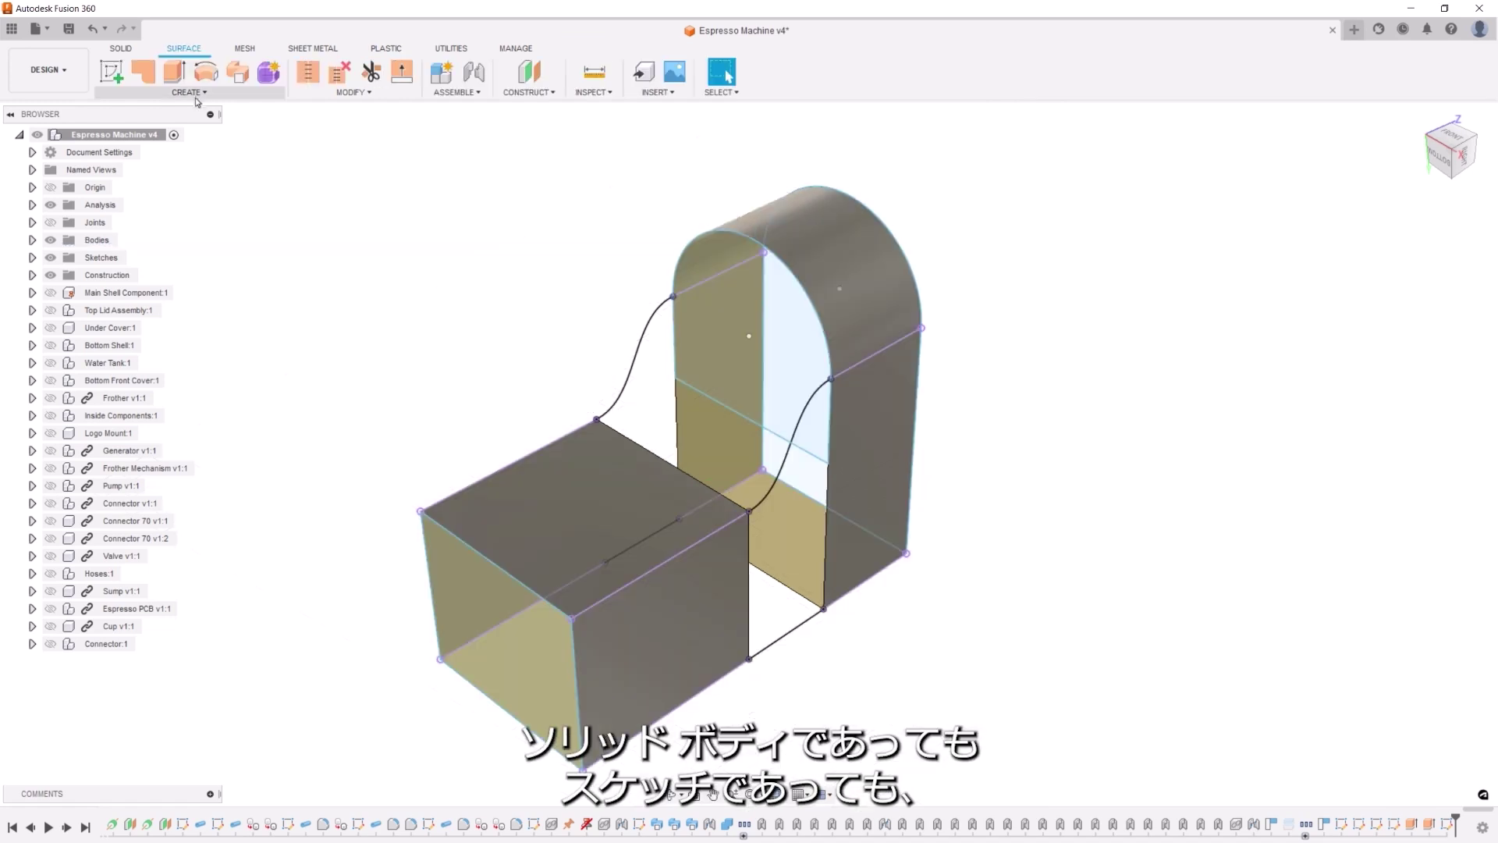
pyautogui.click(188, 92)
pyautogui.click(133, 213)
pyautogui.click(739, 236)
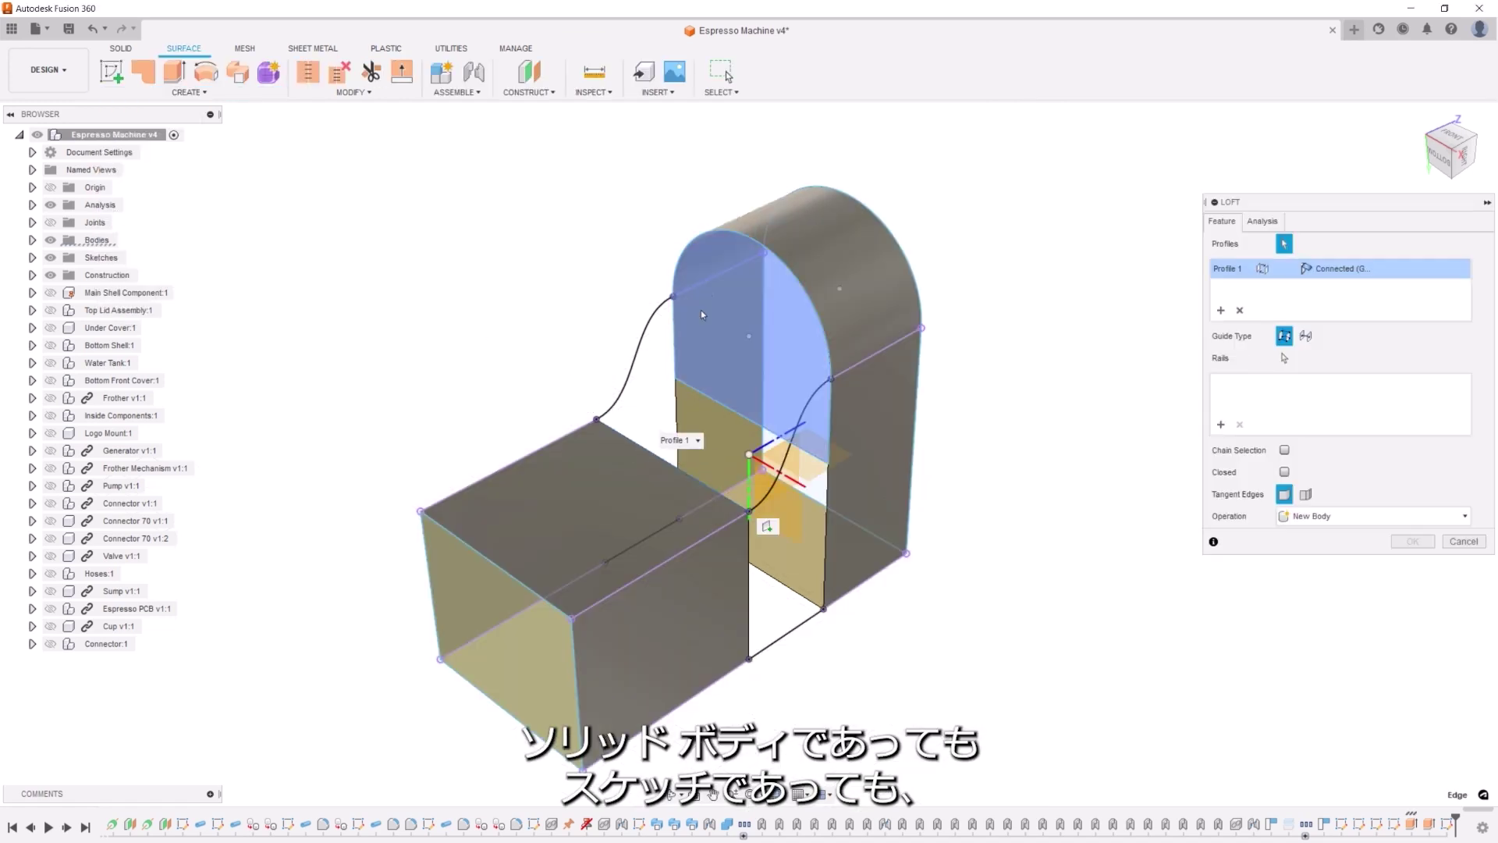
pyautogui.click(740, 237)
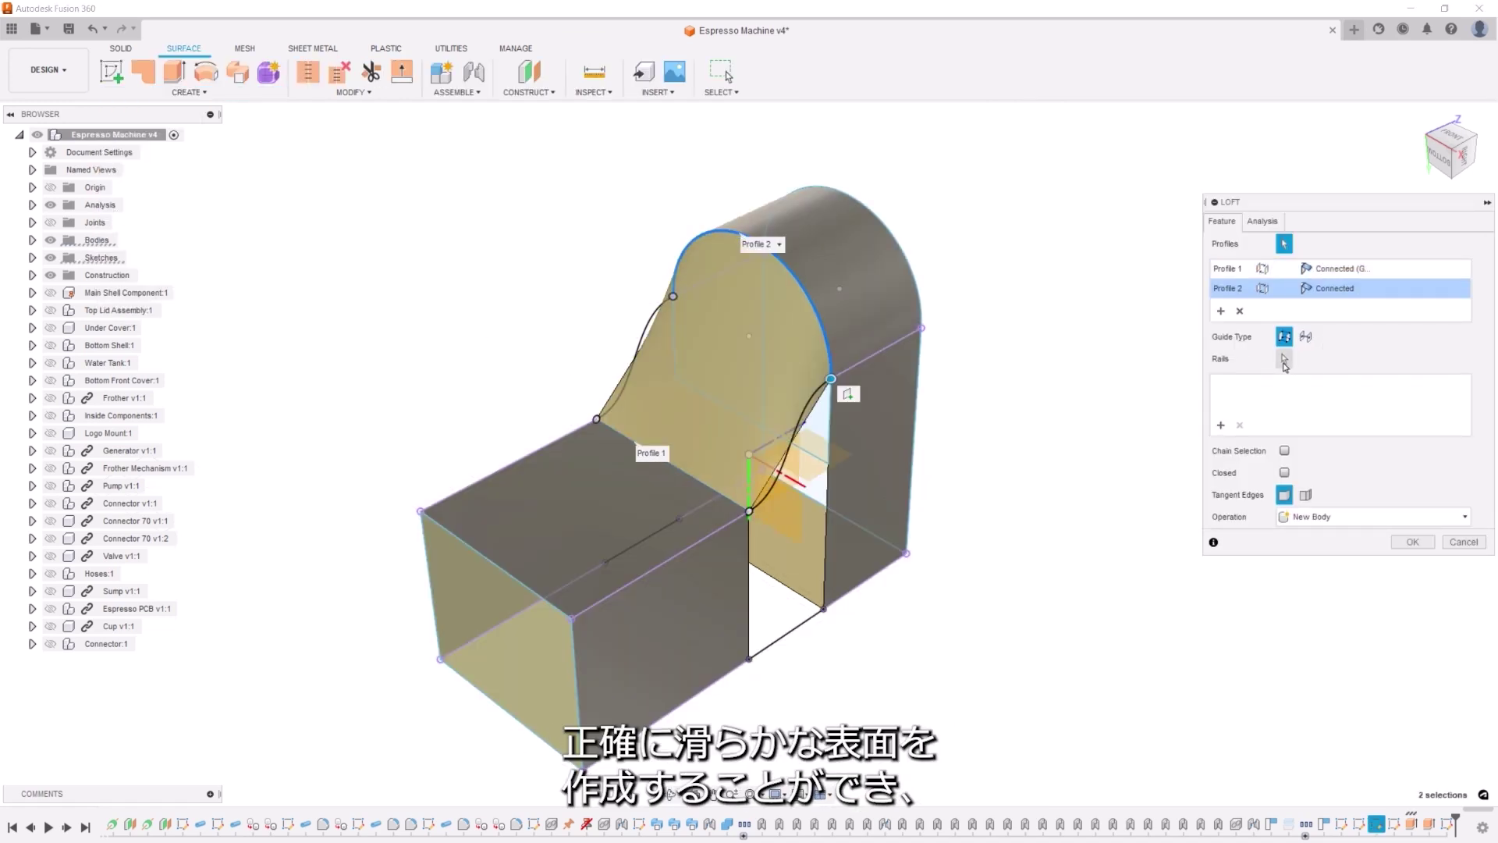
pyautogui.click(1285, 362)
pyautogui.click(639, 328)
pyautogui.click(827, 402)
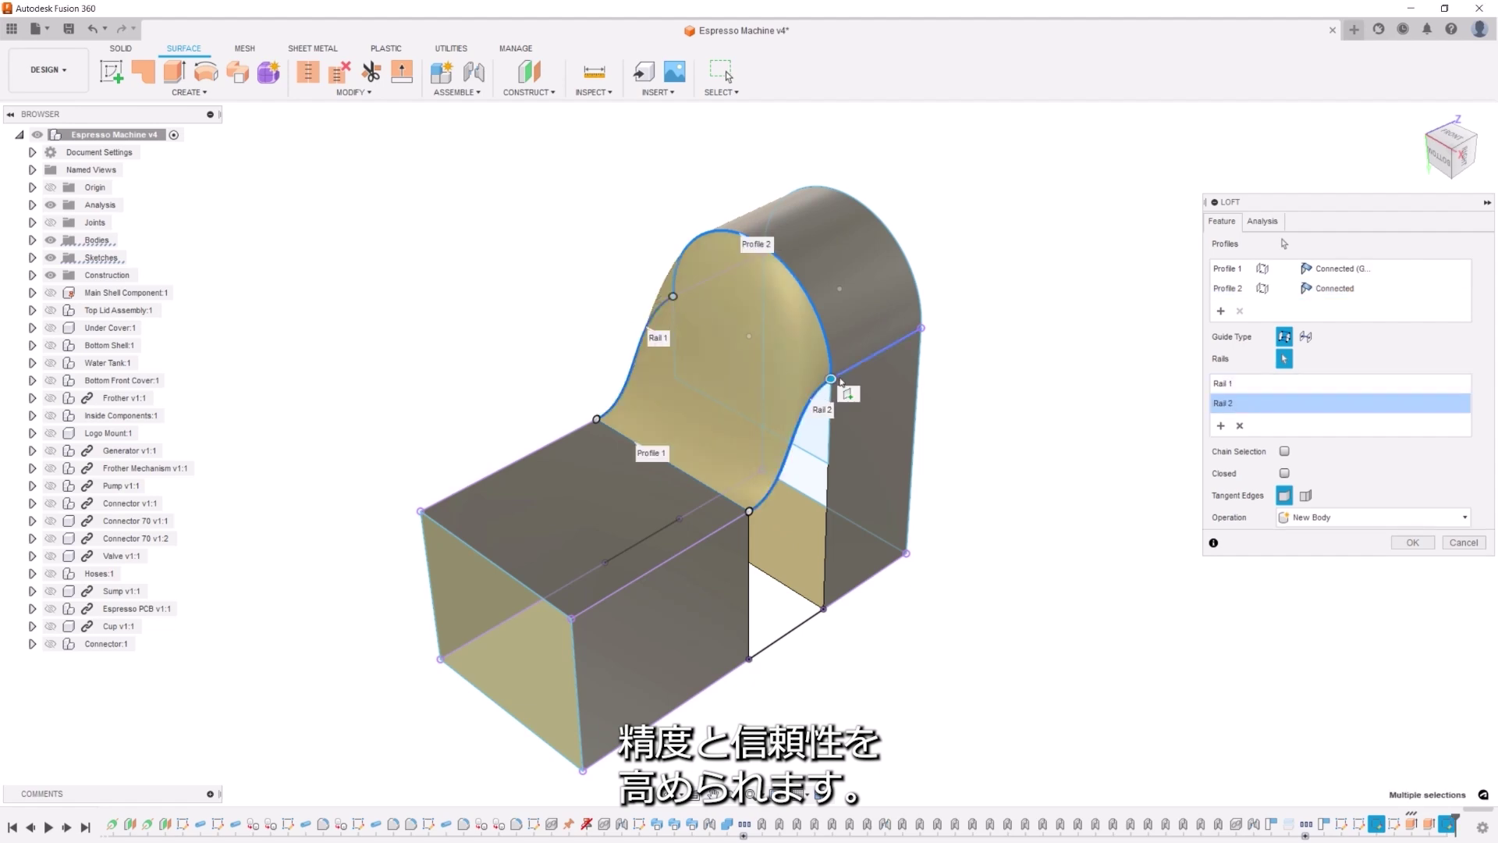
# Commit the lofted surface and hole feature, then save a new version with the default description
pyautogui.click(1411, 542)
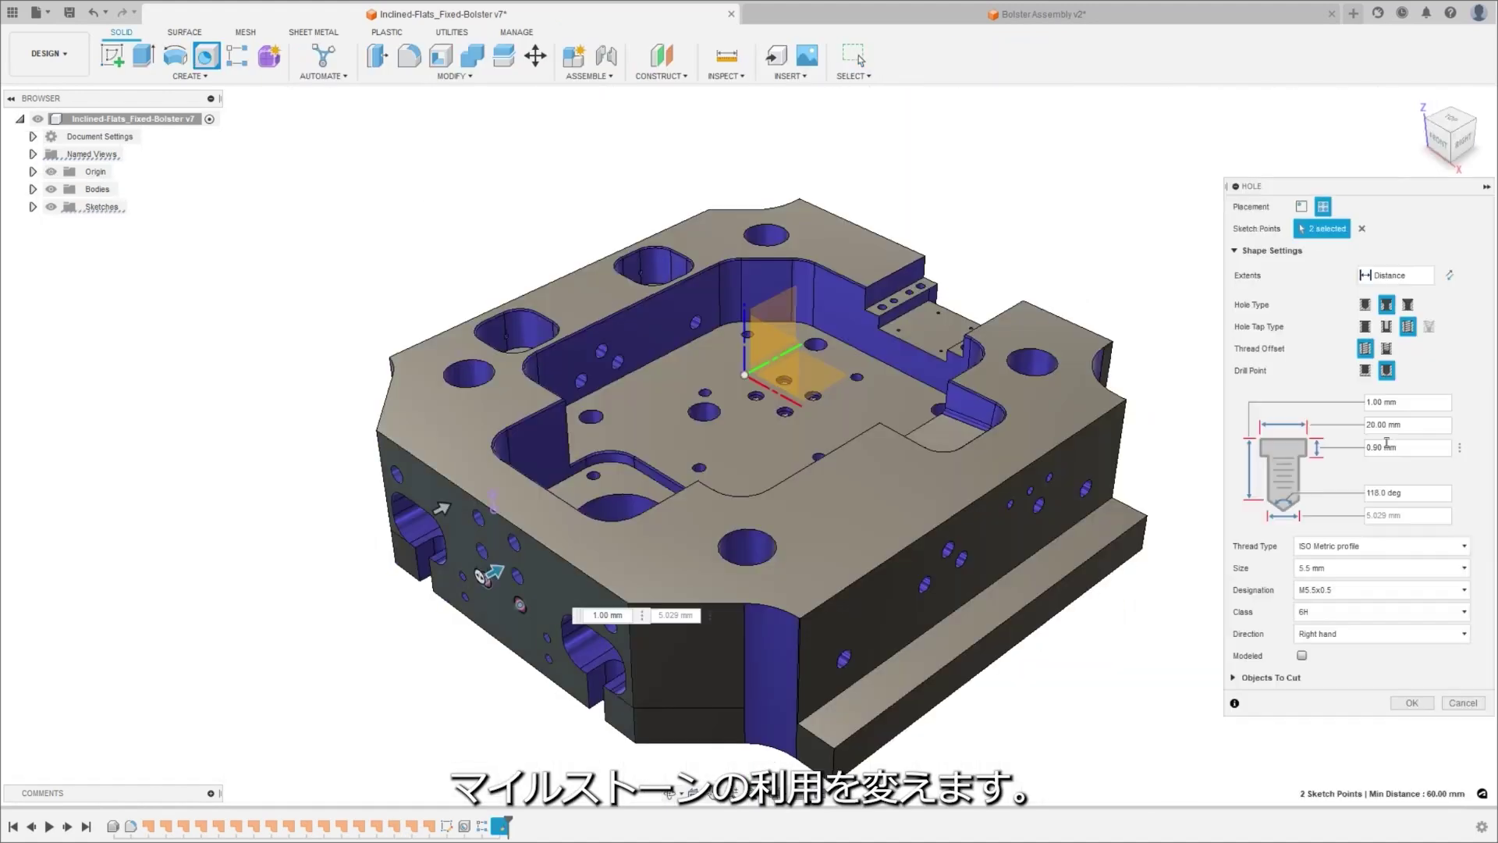
pyautogui.click(1412, 702)
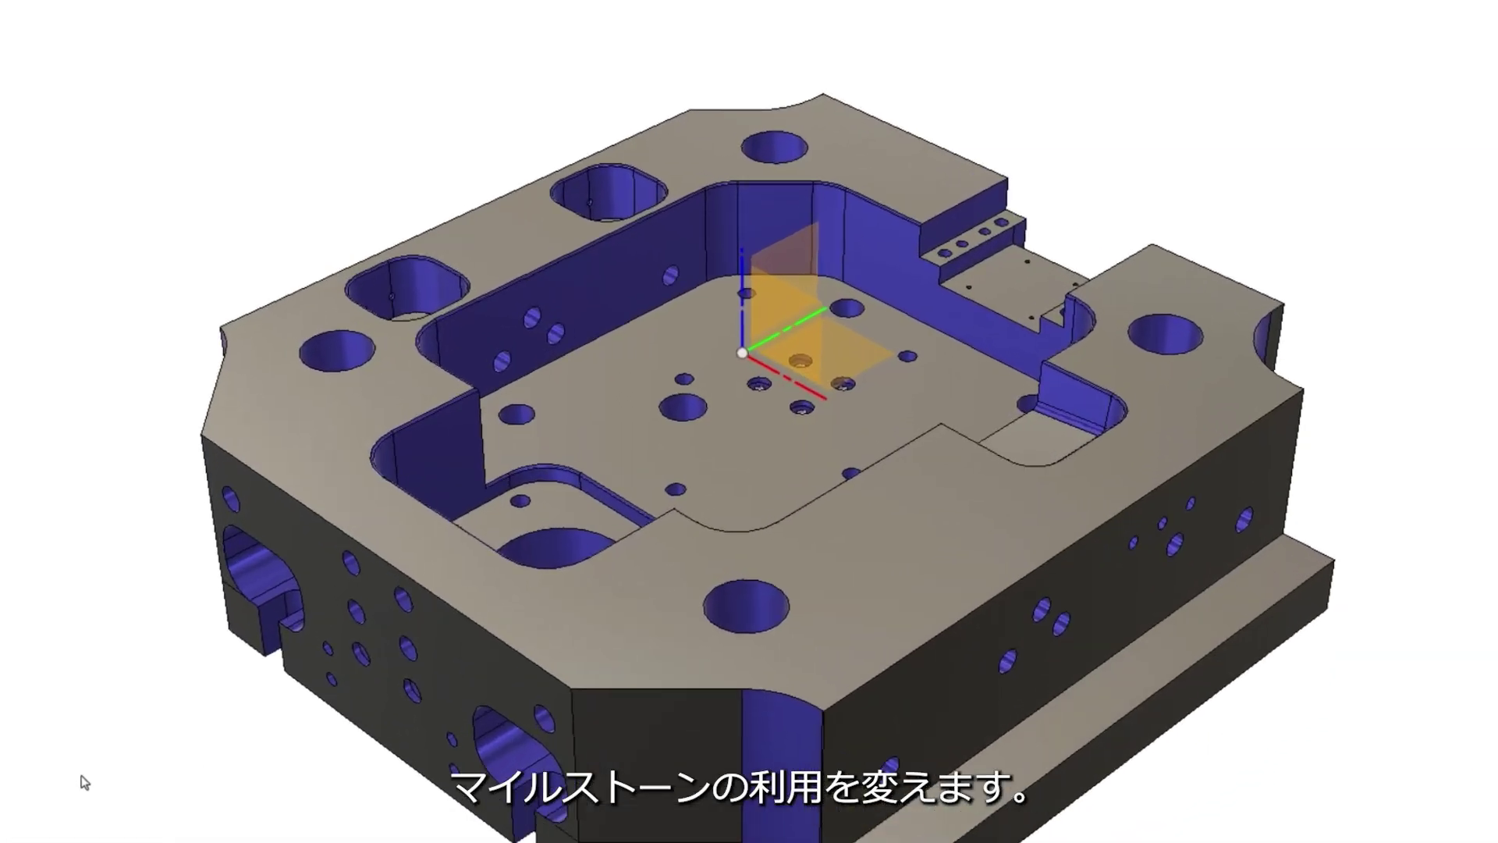
pyautogui.hotkey('ctrl', 's')
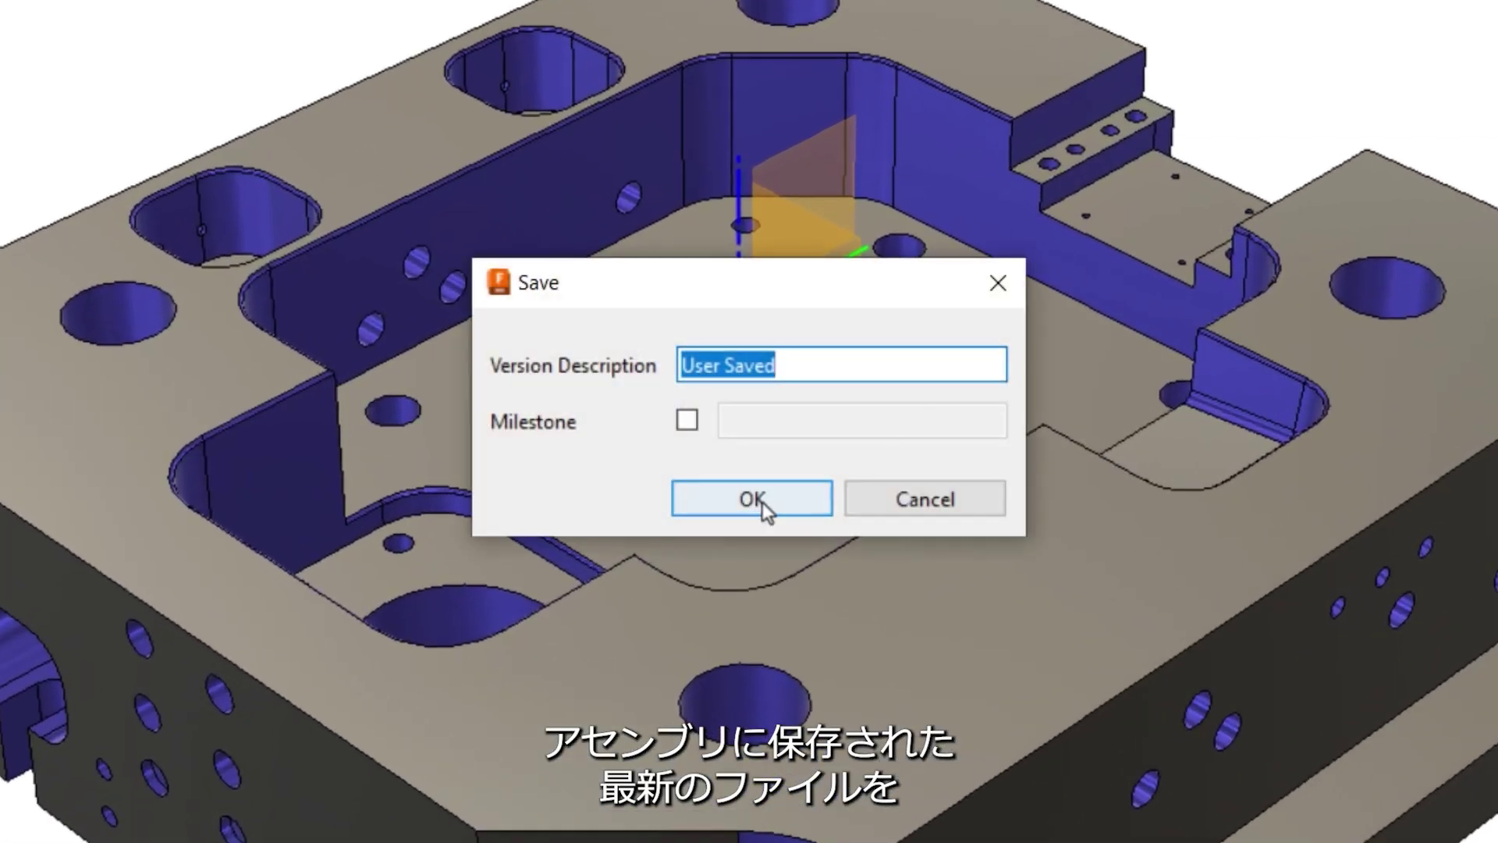
pyautogui.click(762, 501)
# Add a rectangular pattern of holes and save it as milestone 'Additional Bolt Holes'
pyautogui.click(991, 3)
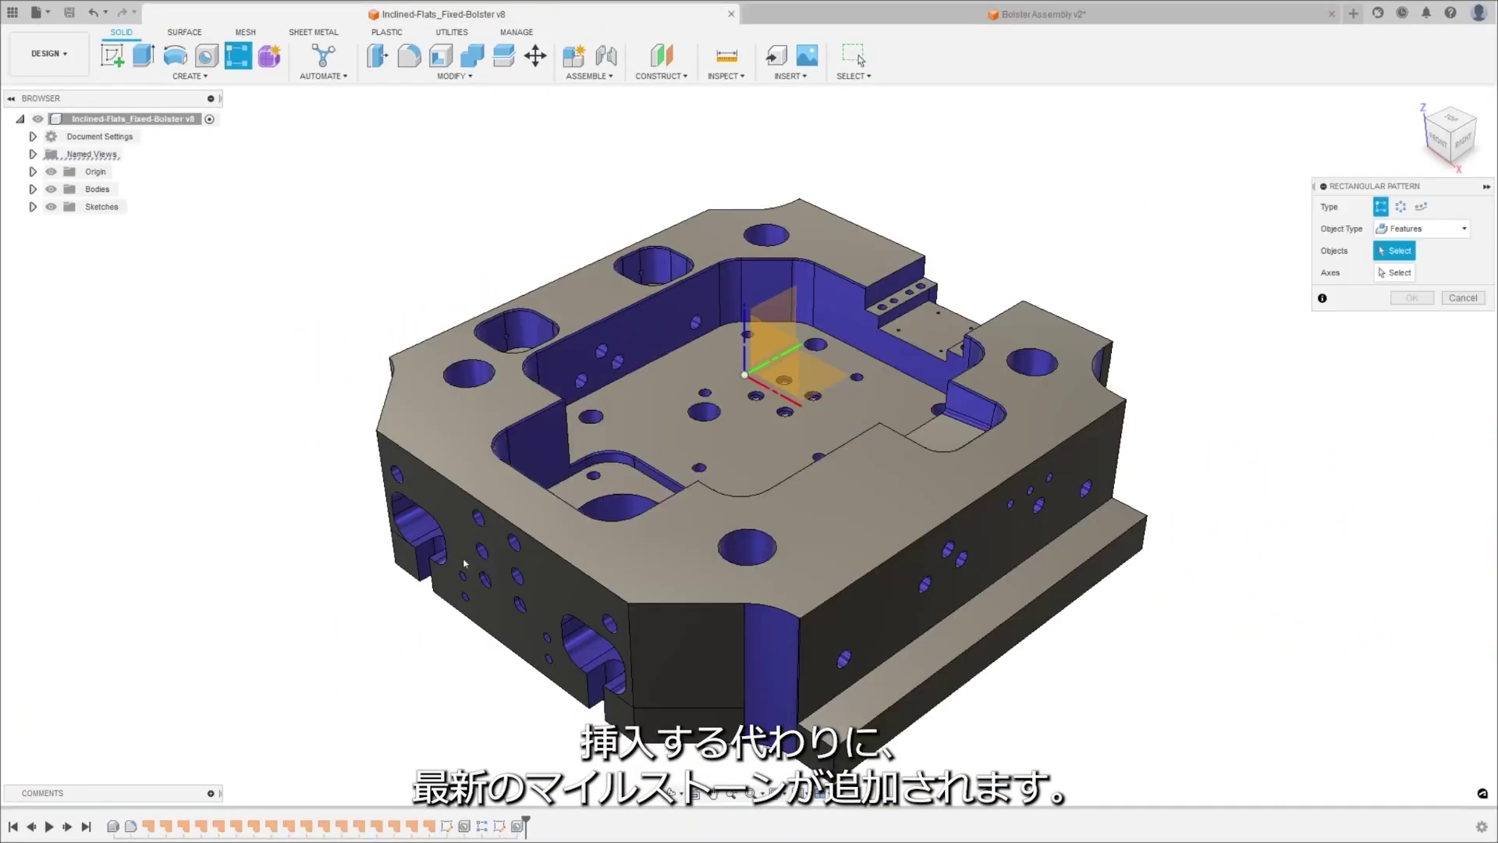
pyautogui.click(1411, 561)
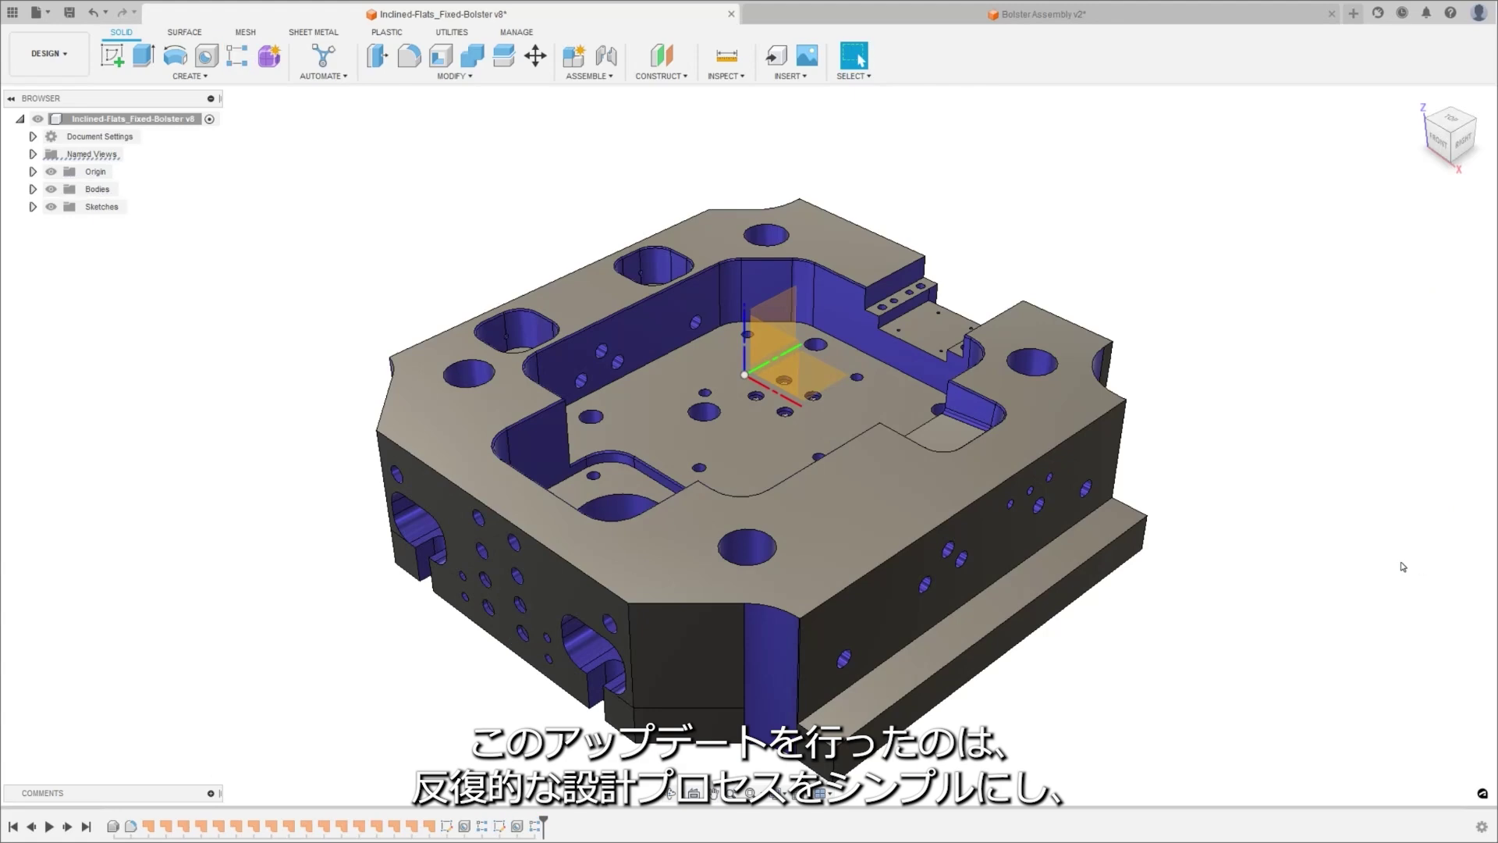
pyautogui.hotkey('ctrl', 's')
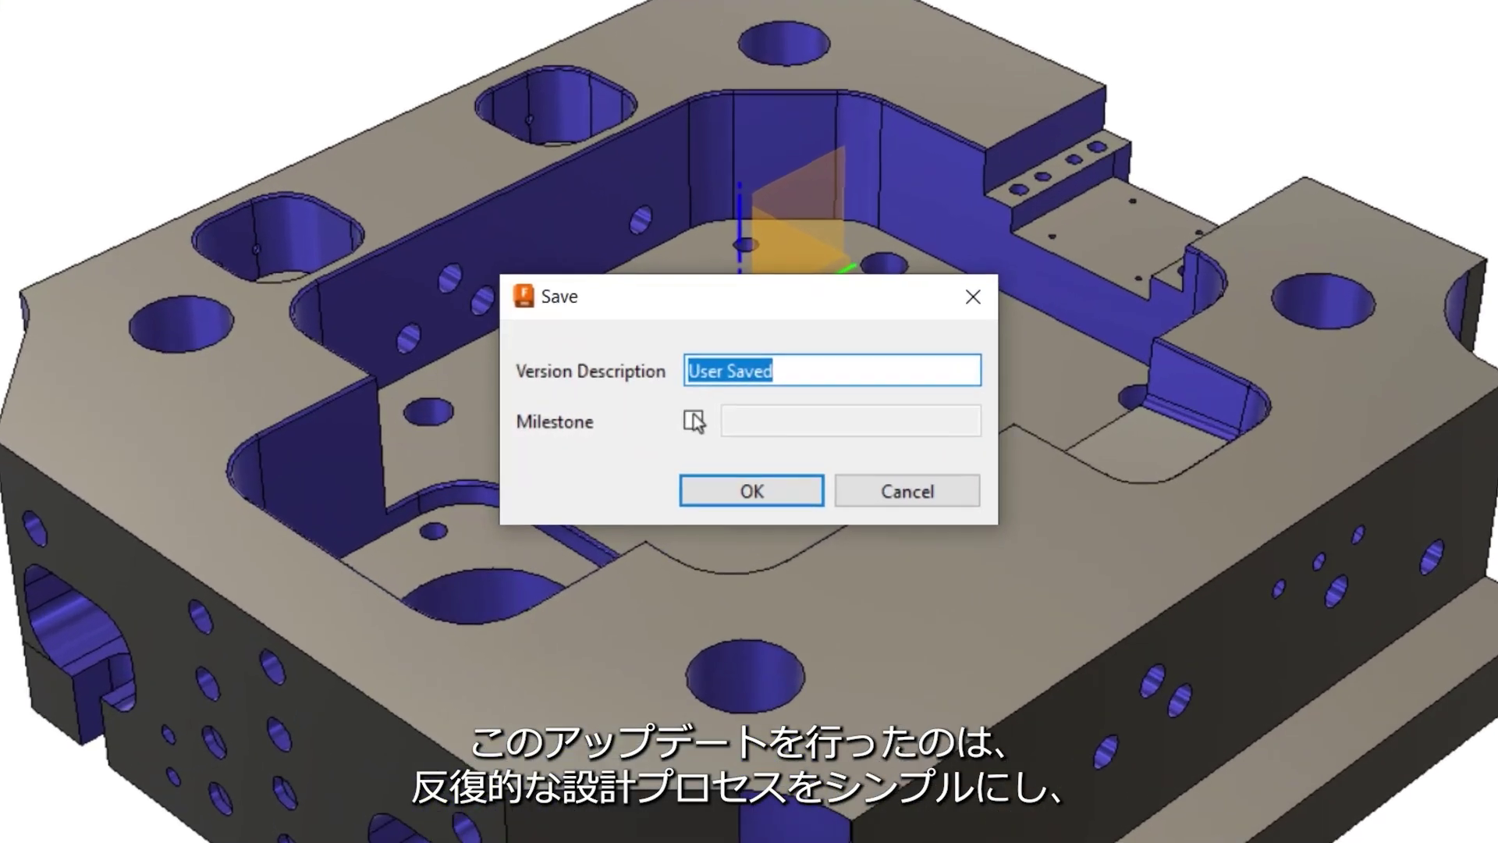
pyautogui.click(719, 420)
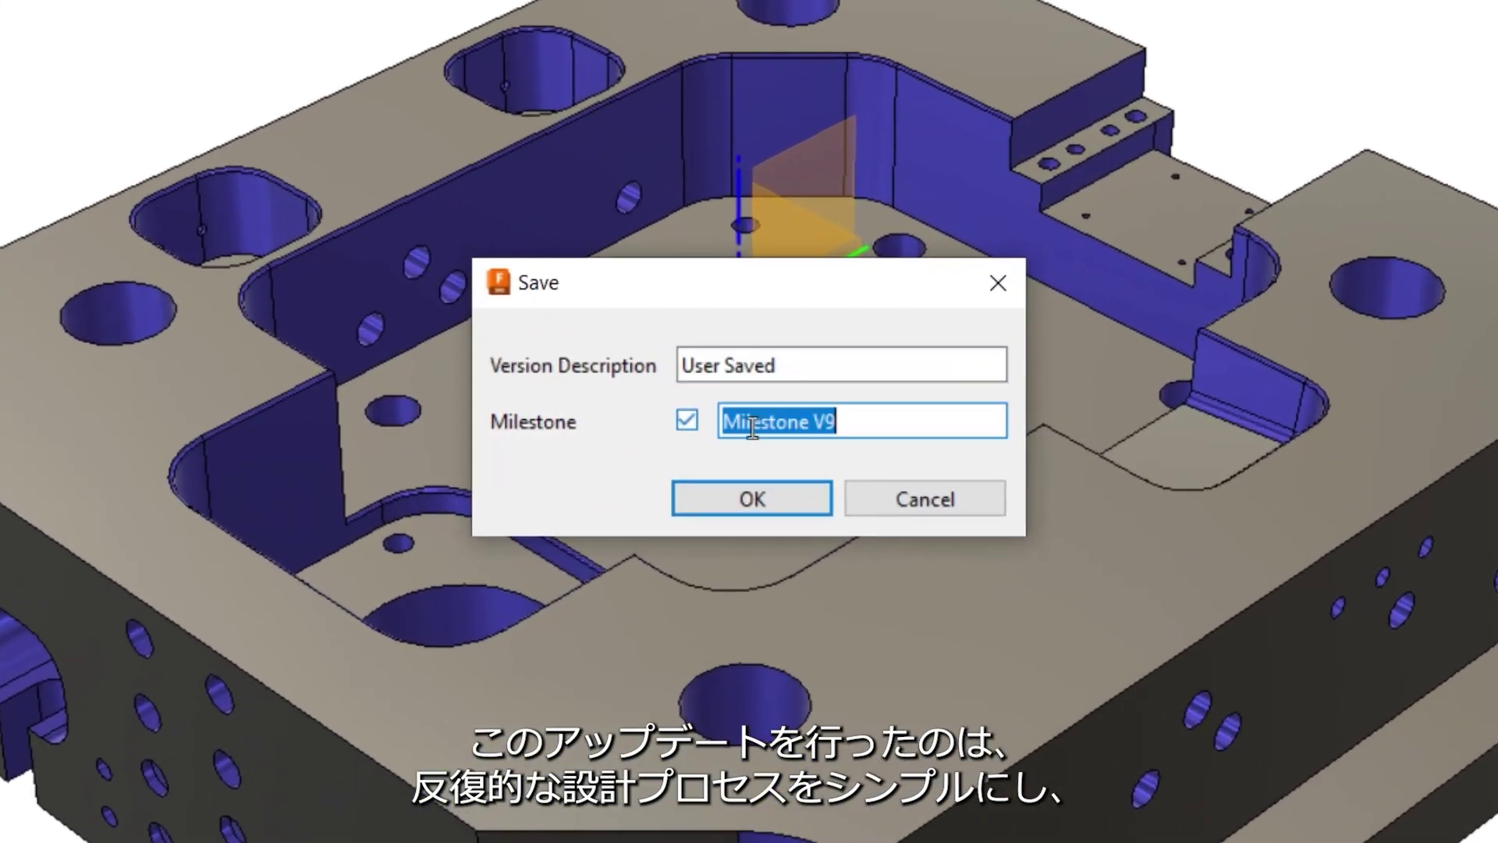
pyautogui.write('Additional Bolt')
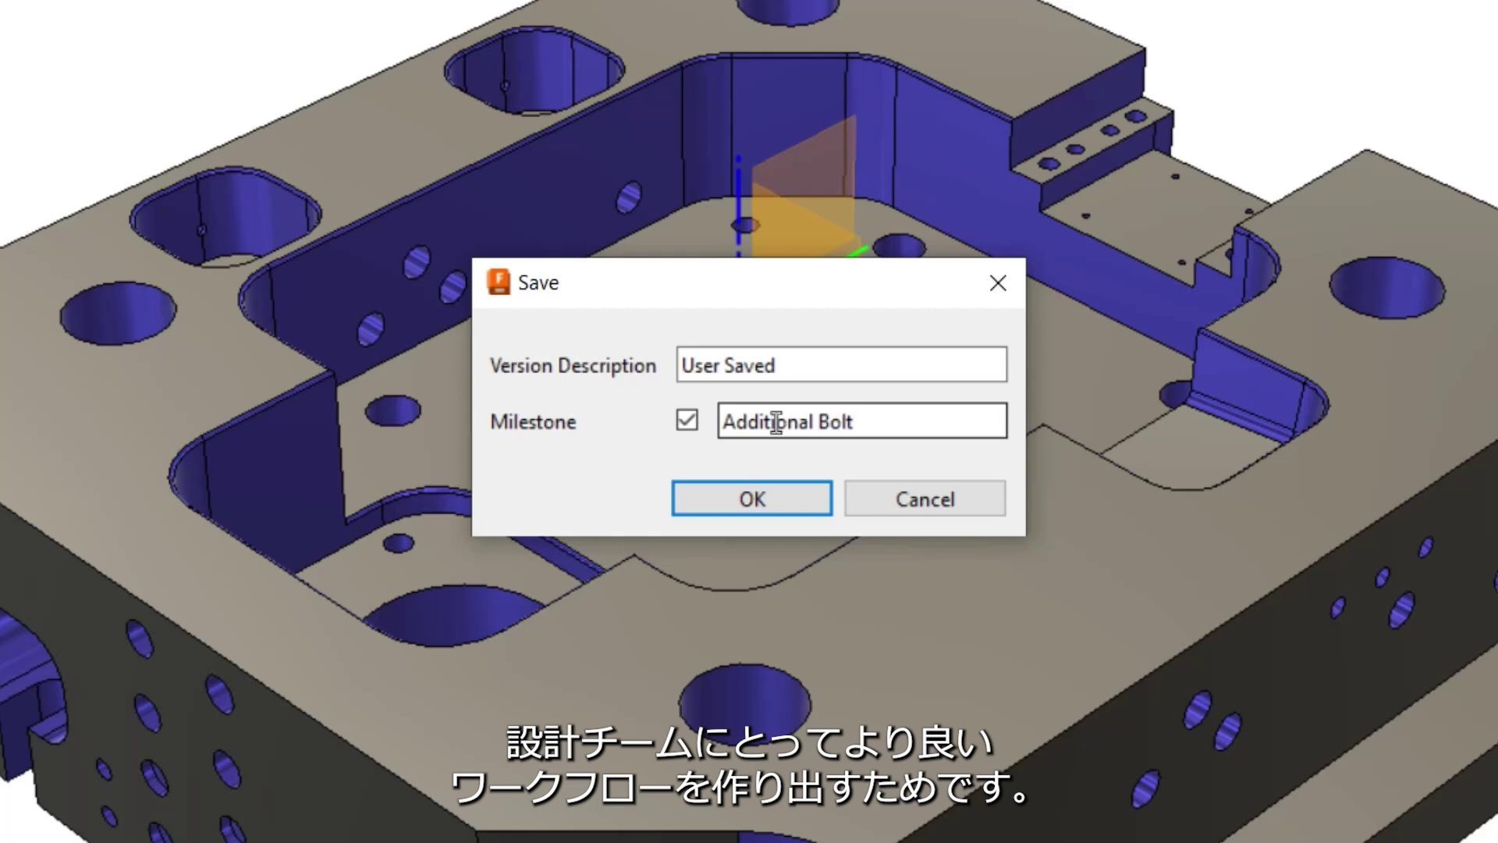
pyautogui.write(' Holes')
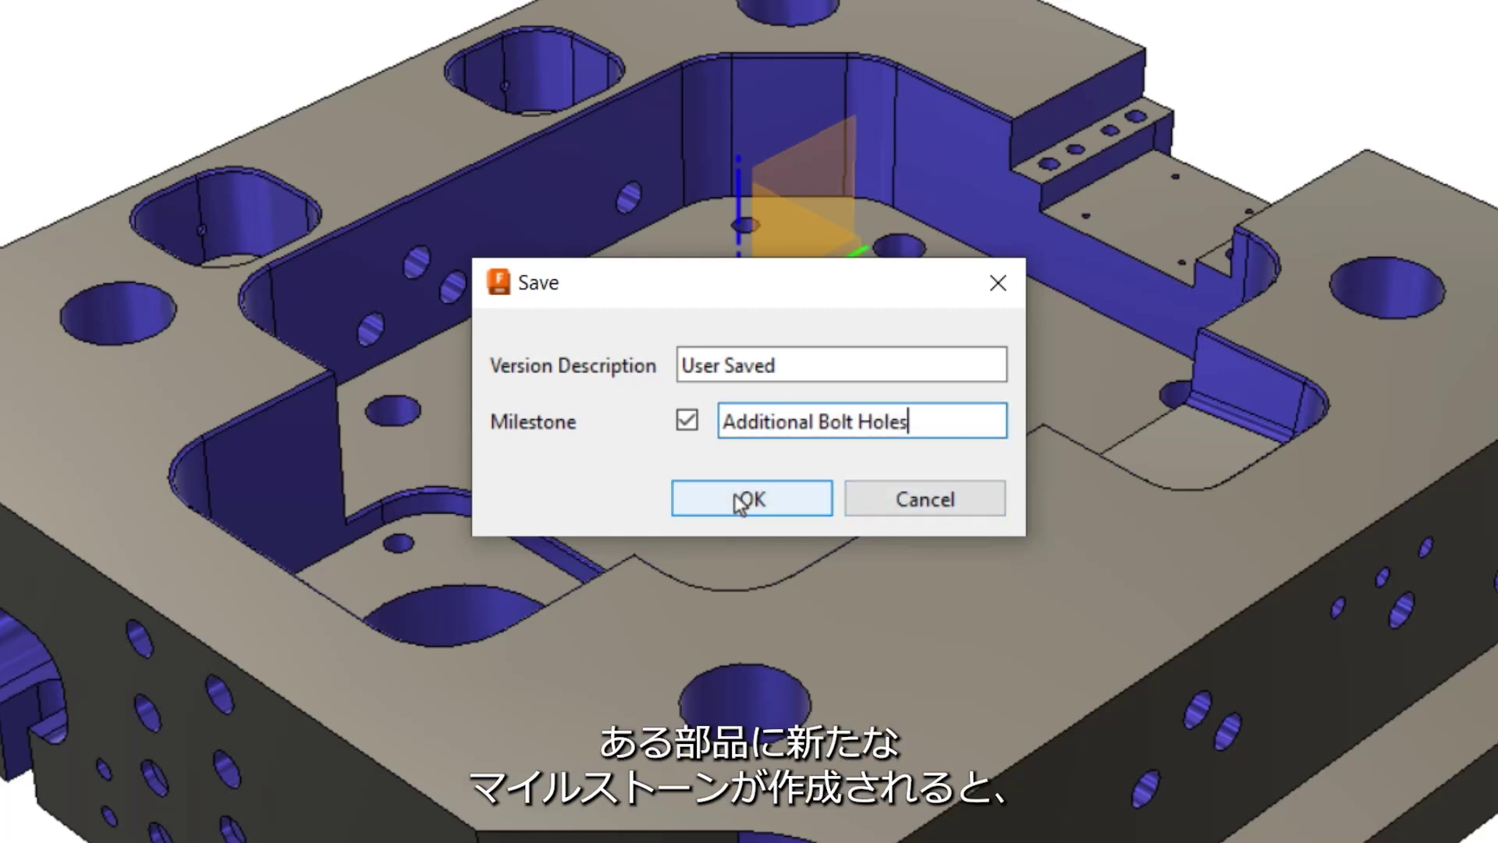
pyautogui.click(734, 498)
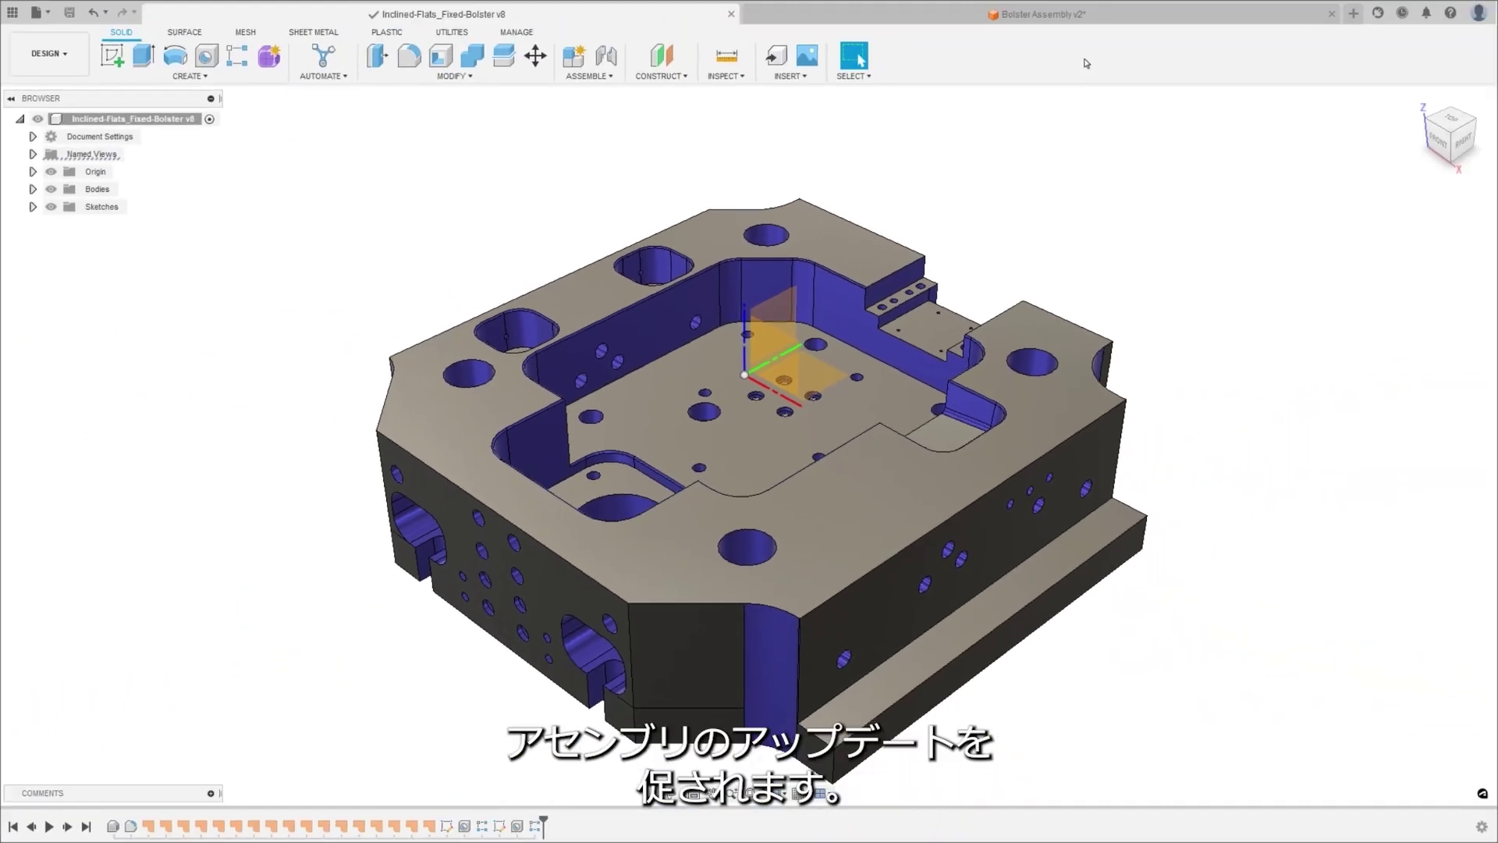
pyautogui.click(1073, 22)
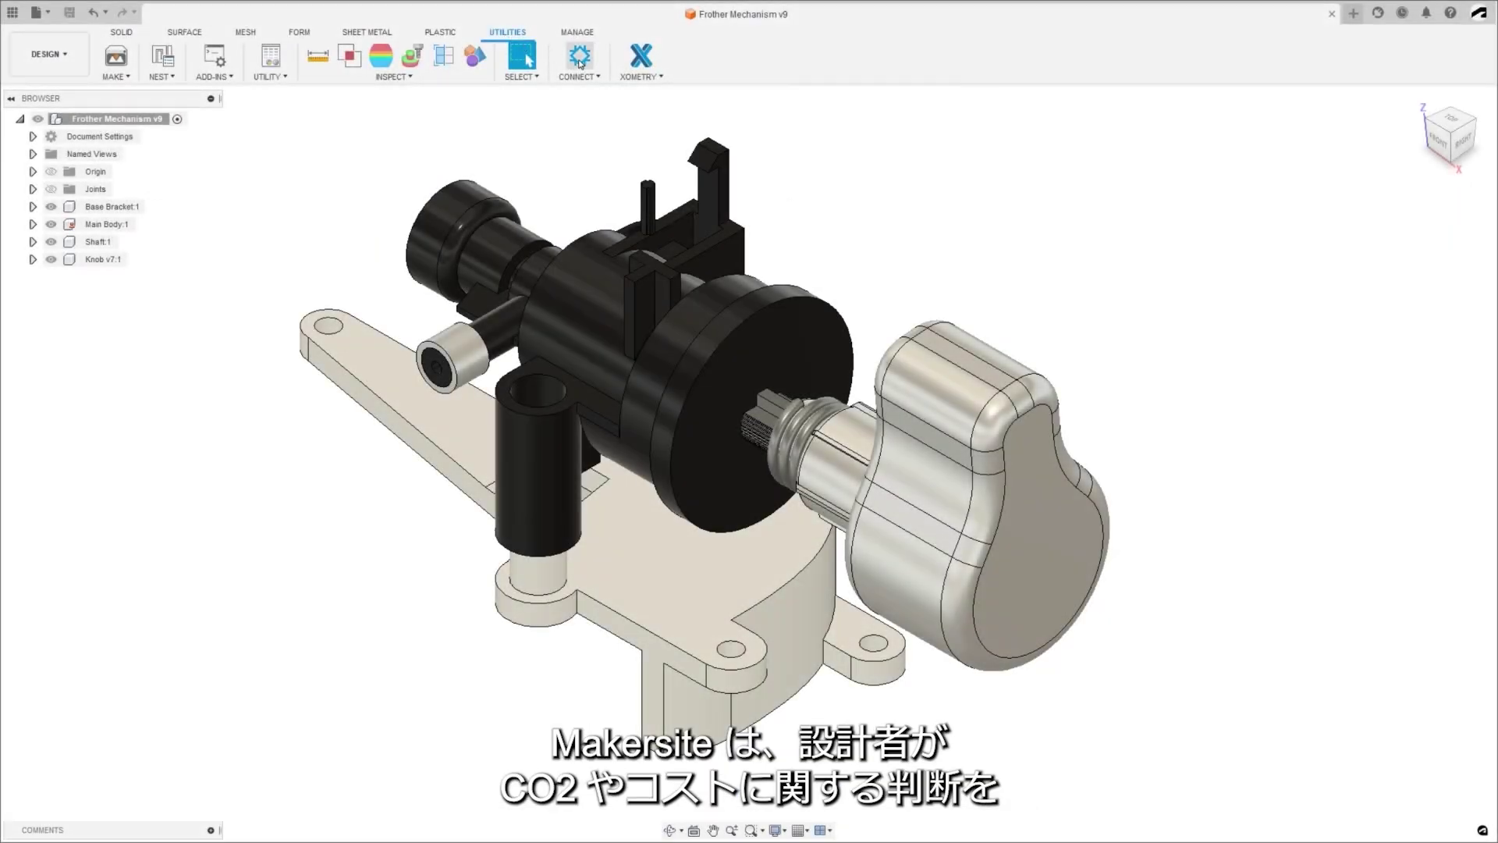
# Send the Frother Mechanism's bill of materials to the Makersite add-on for analysis
pyautogui.click(580, 58)
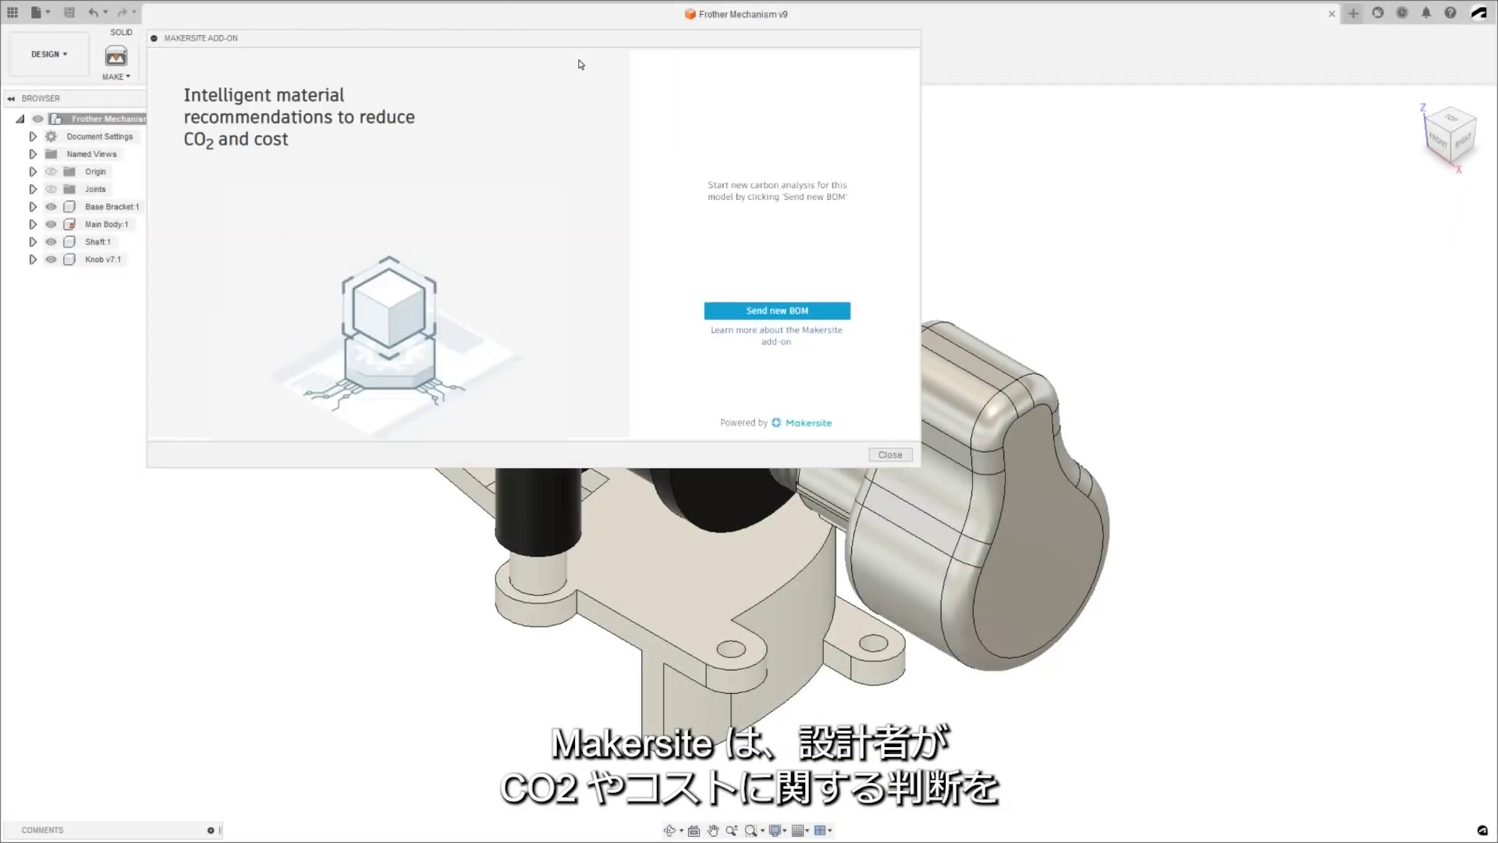
pyautogui.click(774, 311)
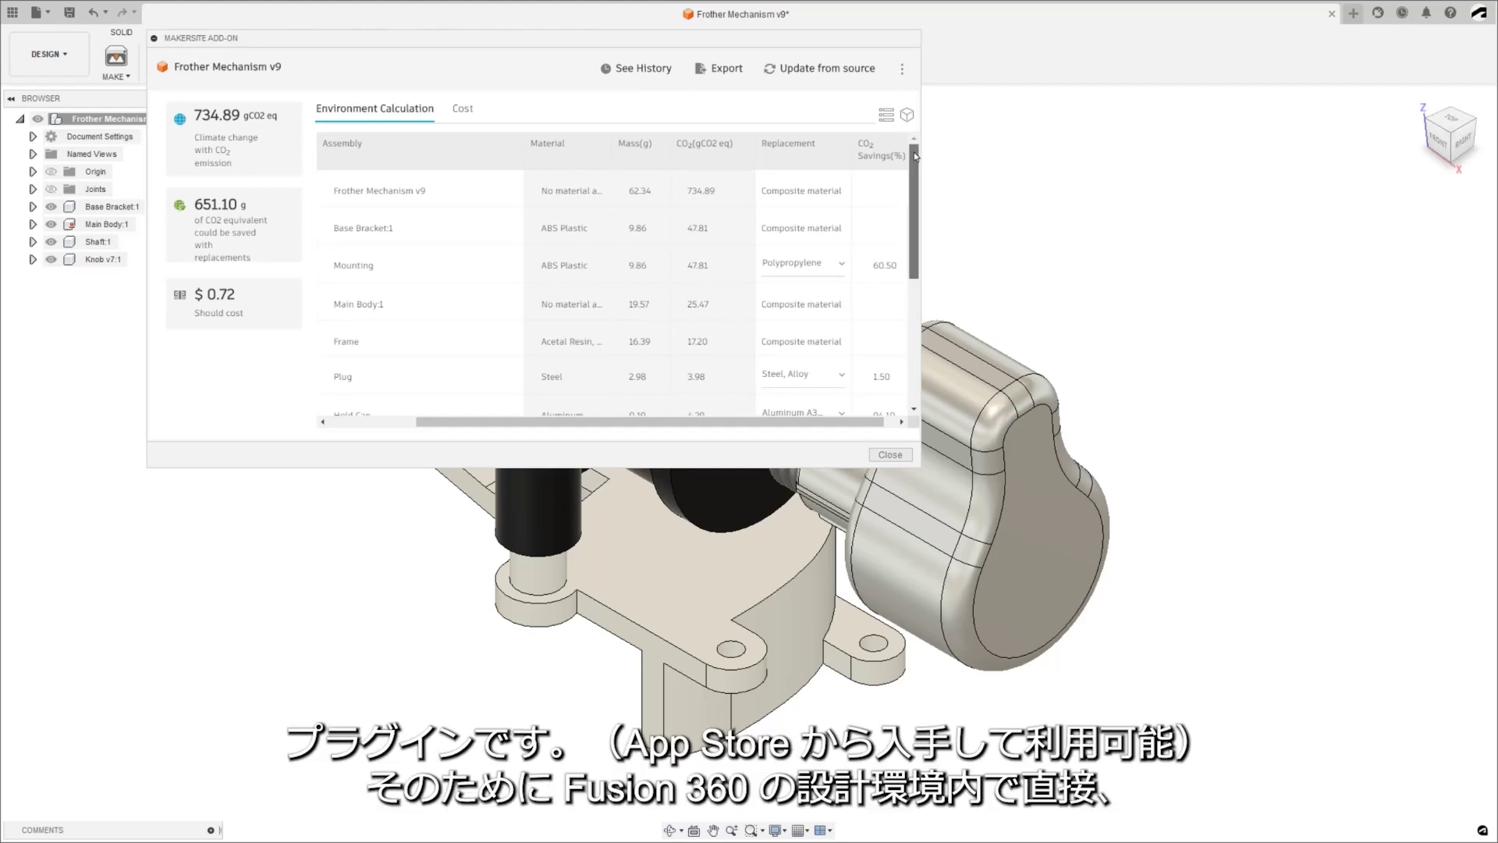
pyautogui.moveTo(914, 155); pyautogui.dragTo(921, 272)
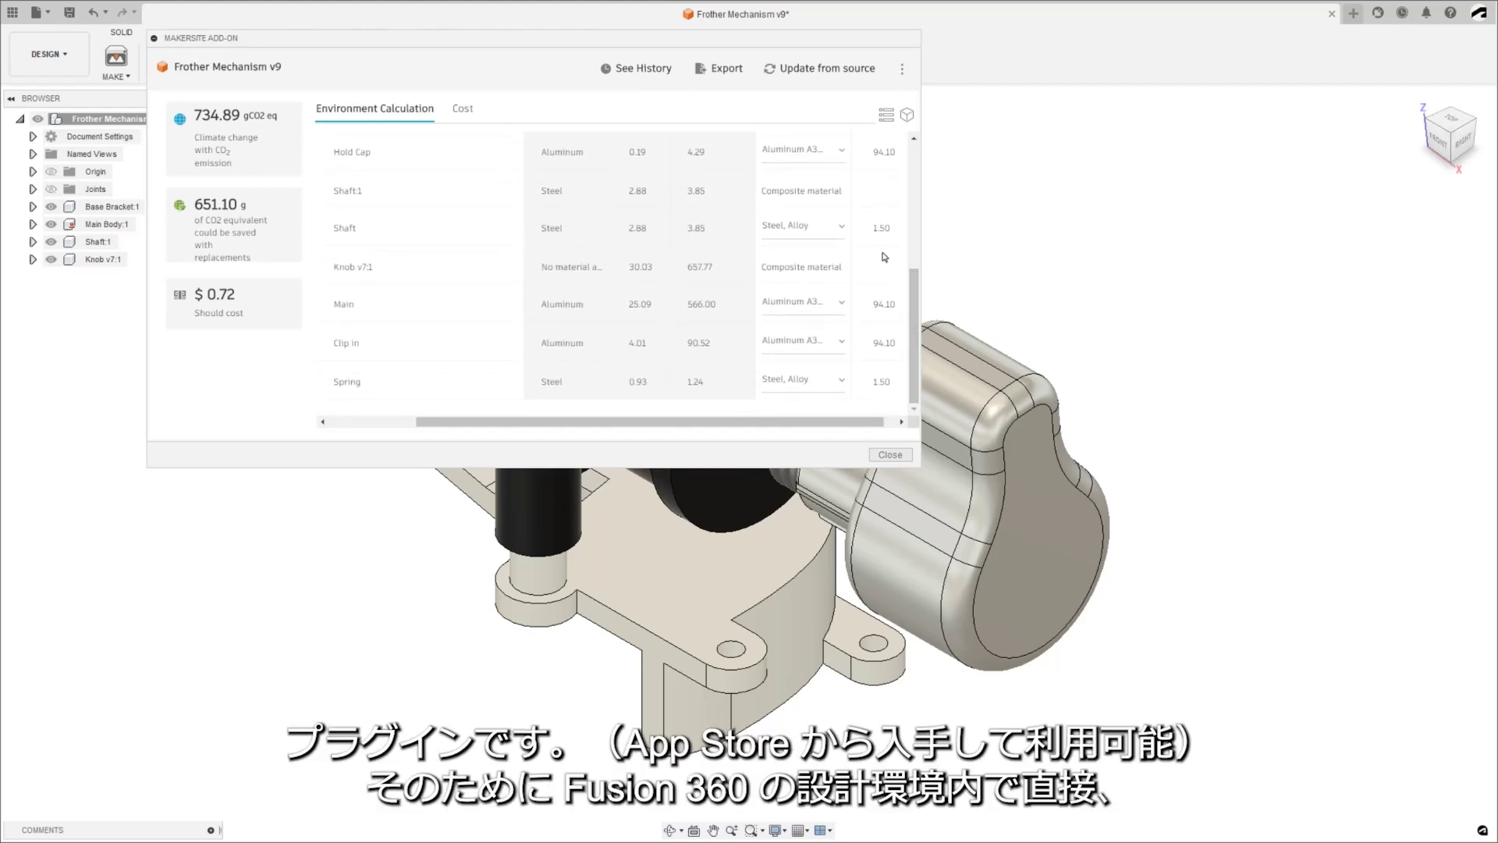
# Review part costs as a heat map and version history, then list replacement materials for Mounting
pyautogui.click(468, 107)
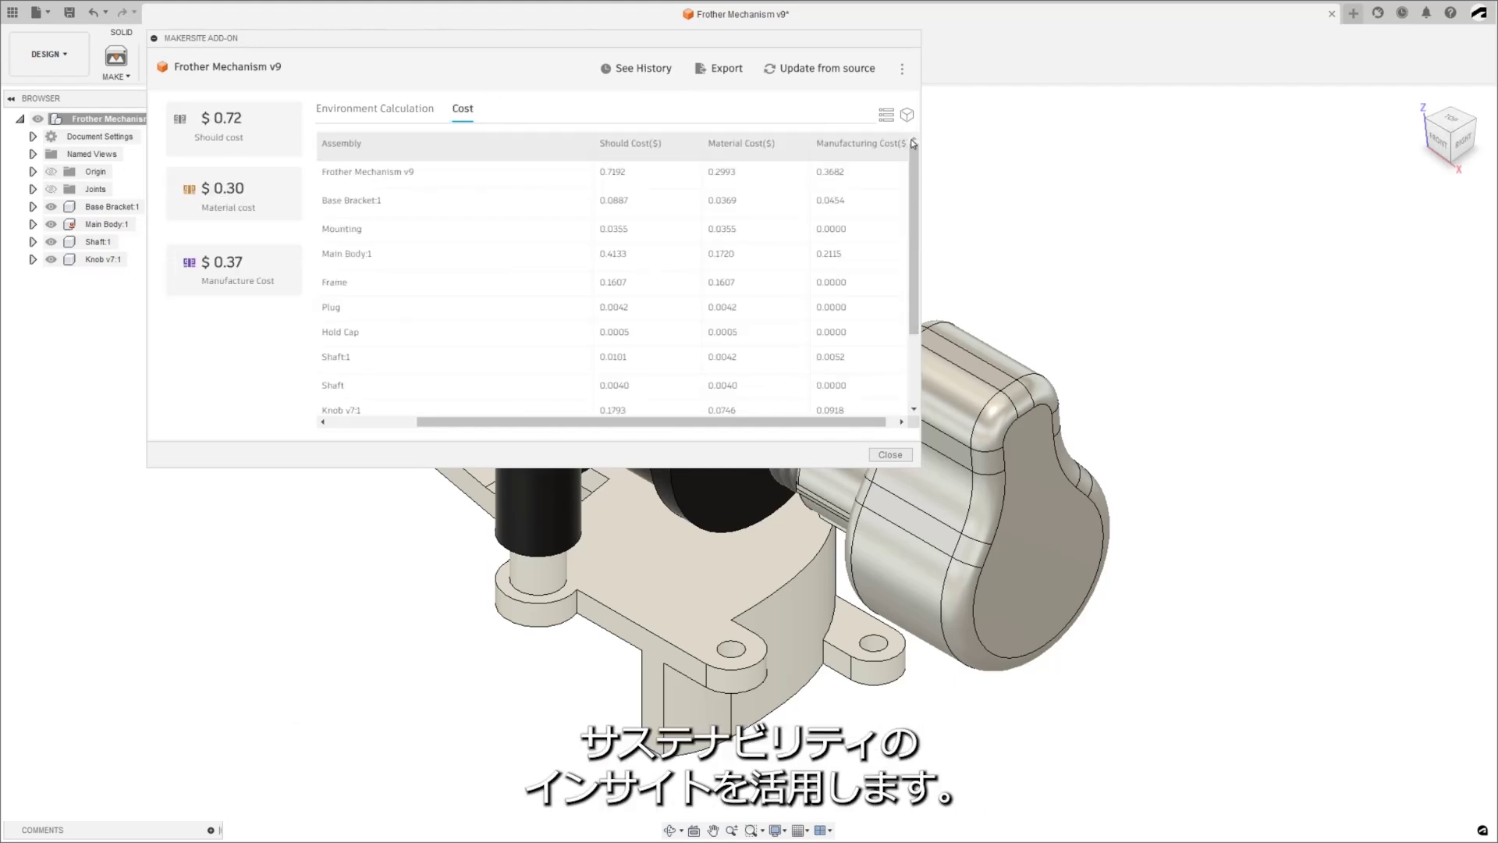
pyautogui.click(906, 116)
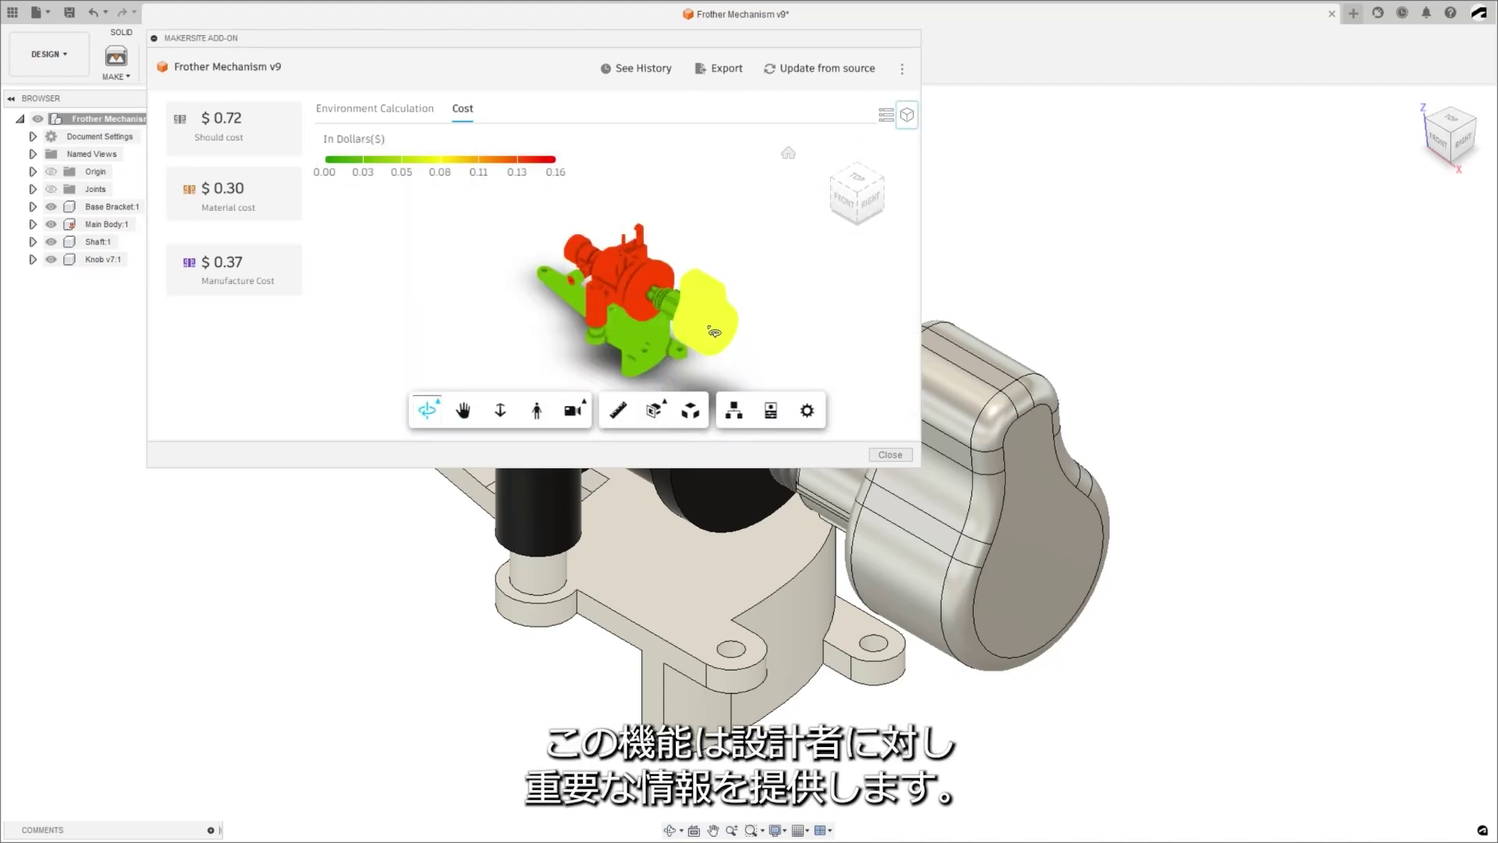
pyautogui.click(640, 70)
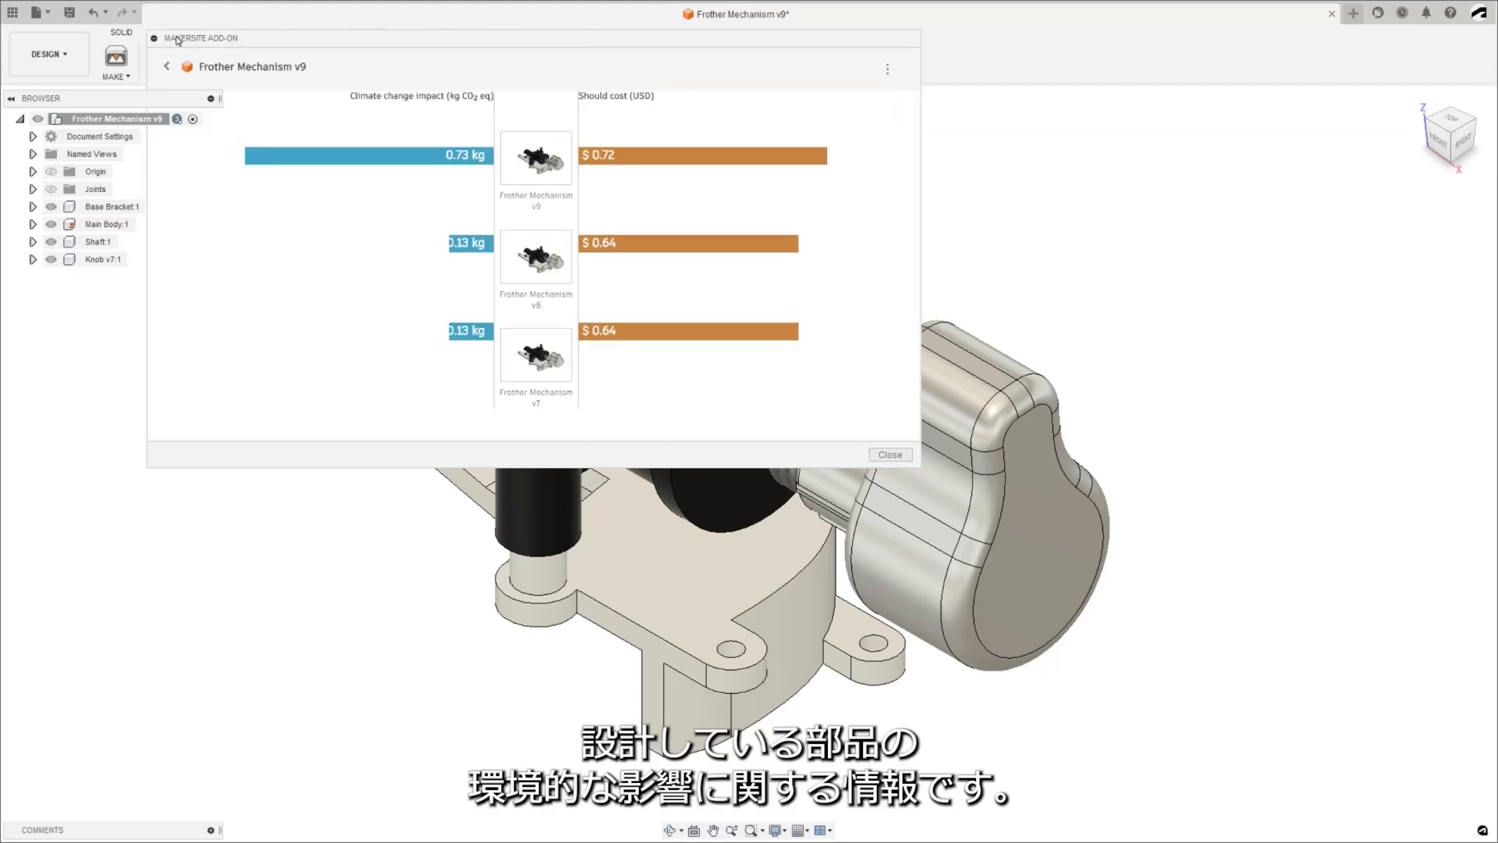
pyautogui.click(167, 68)
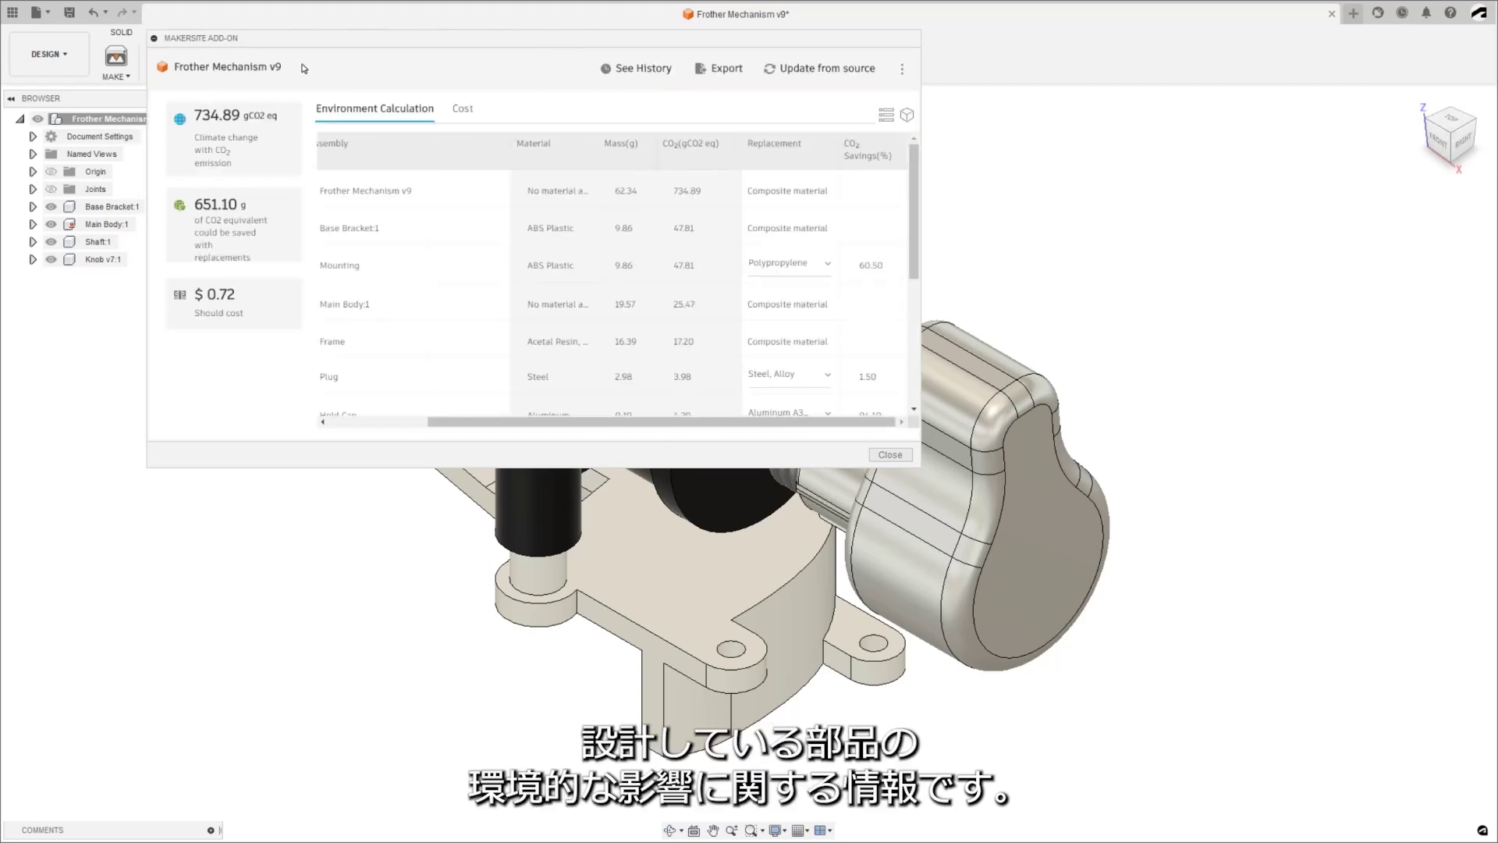
pyautogui.click(829, 265)
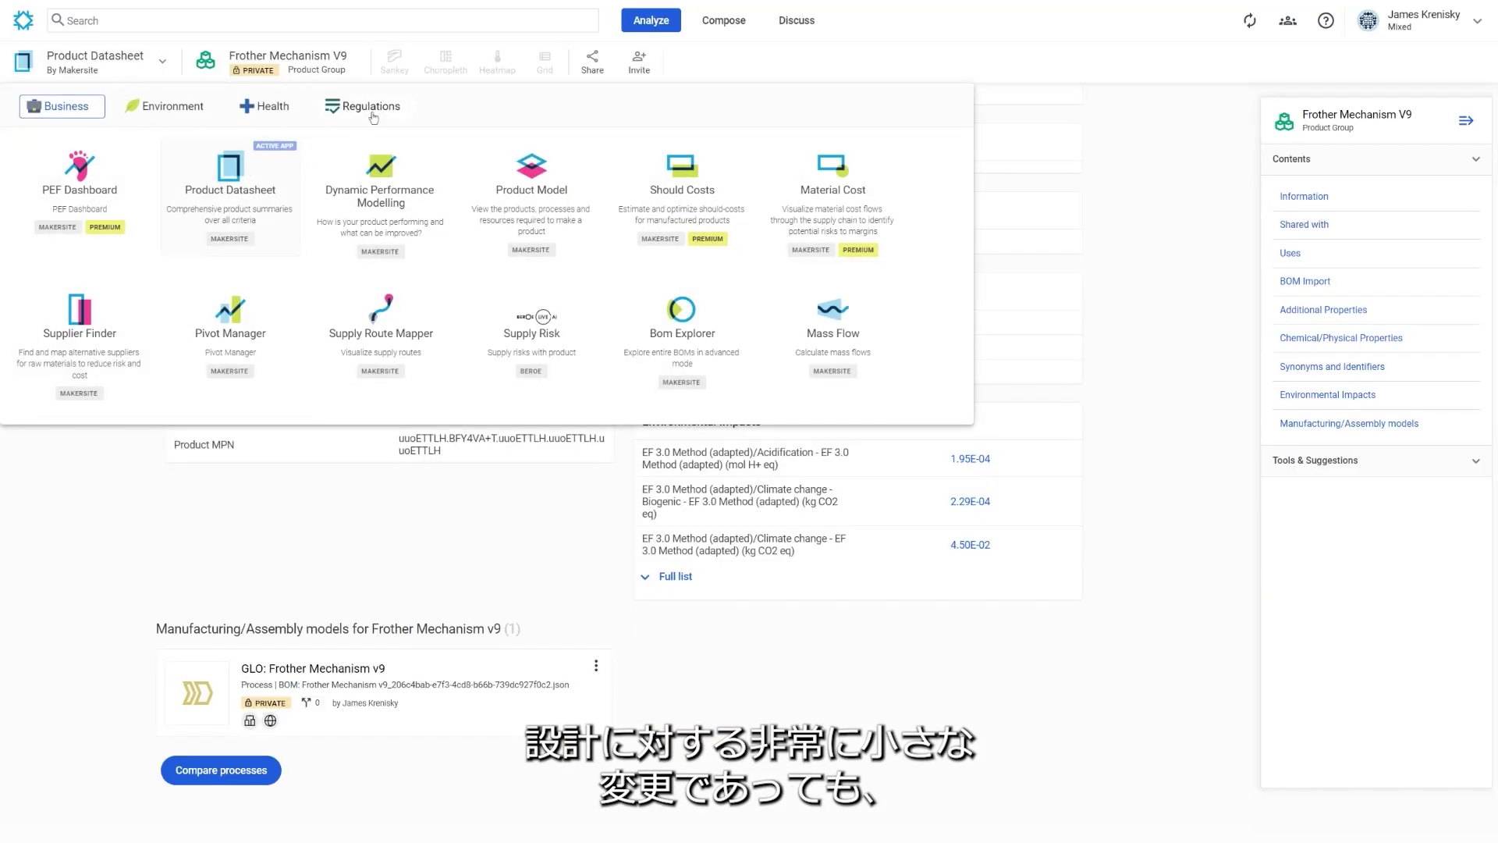
# Browse the Substance Risk Detection, Product Model and Supplier Finder Pinmap apps
pyautogui.click(372, 108)
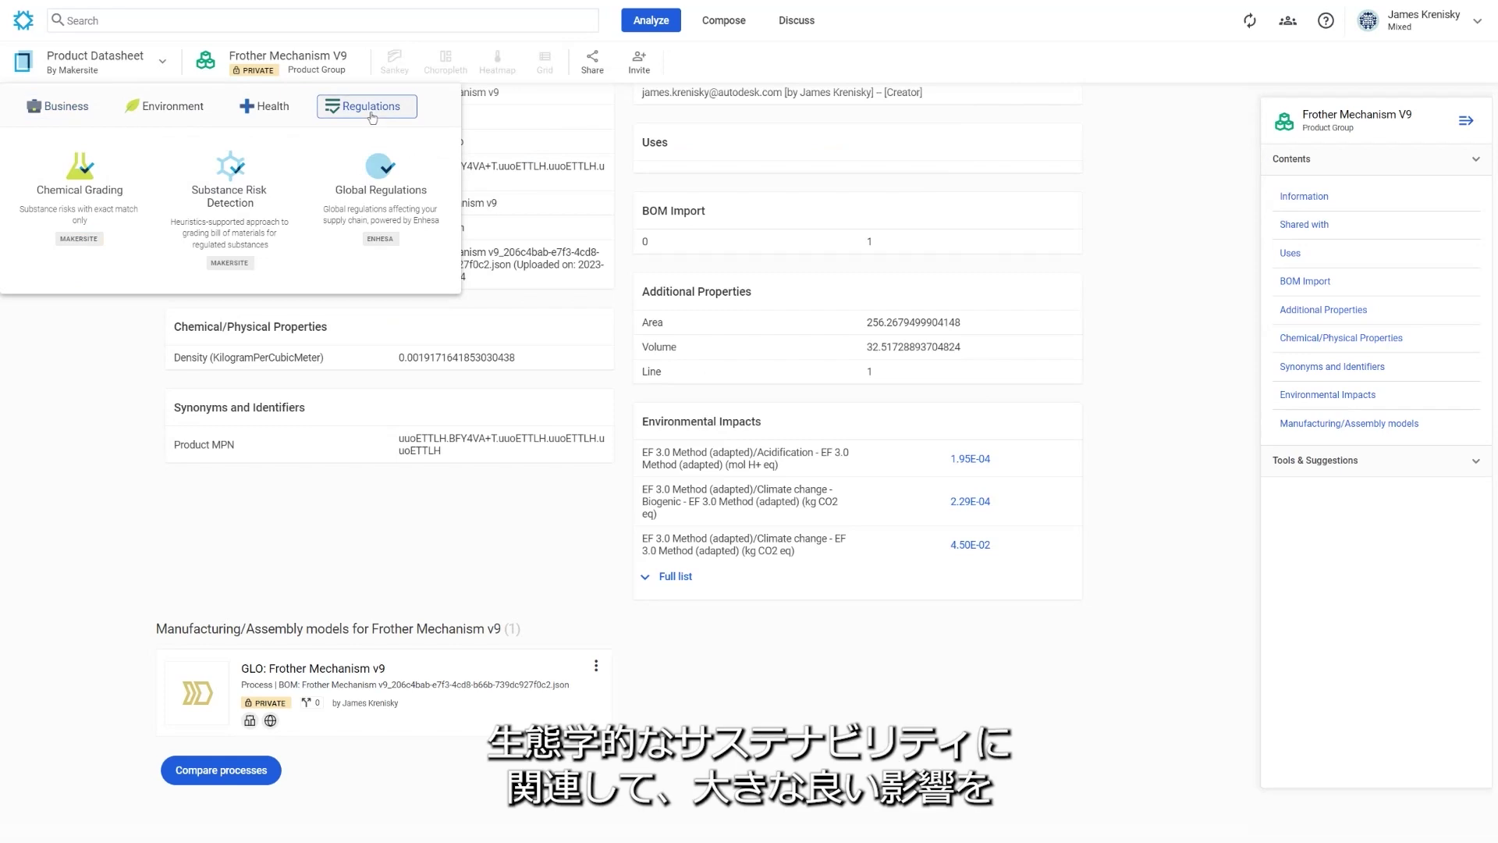
pyautogui.click(241, 196)
pyautogui.click(1315, 201)
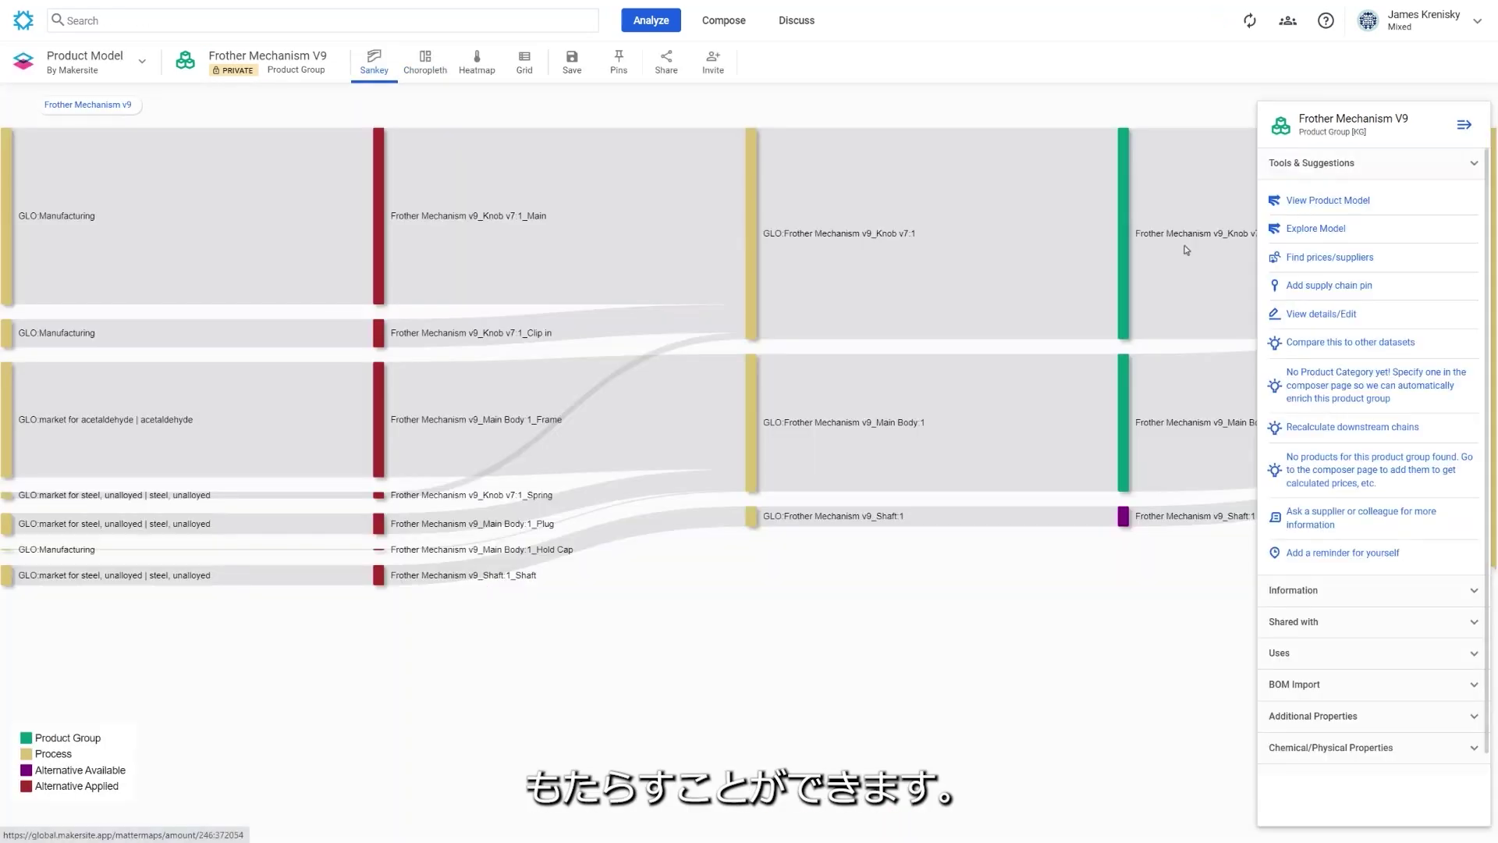
pyautogui.scroll(-2, 877, 352)
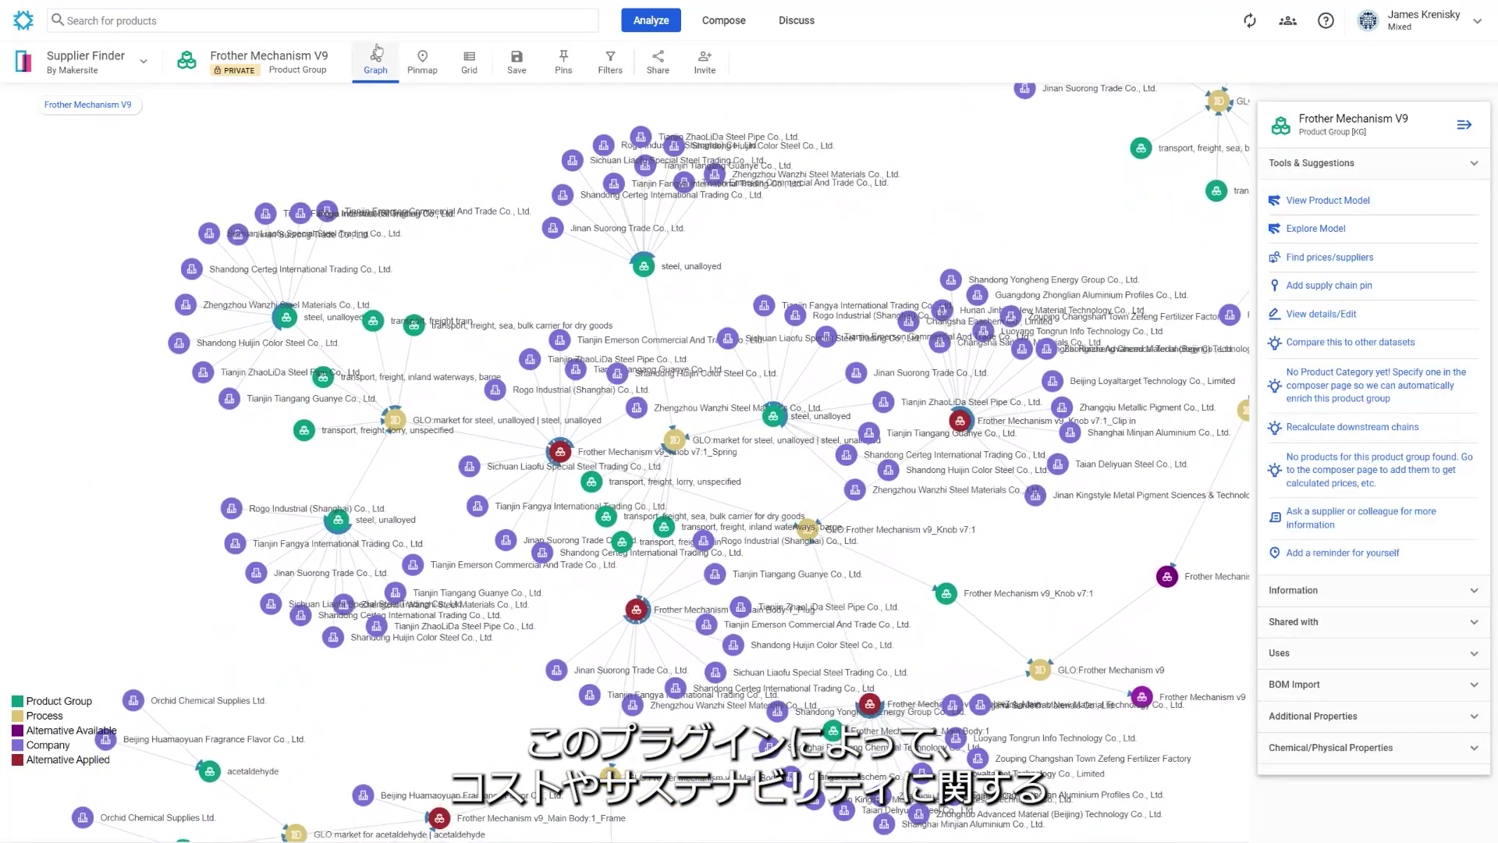
pyautogui.click(422, 62)
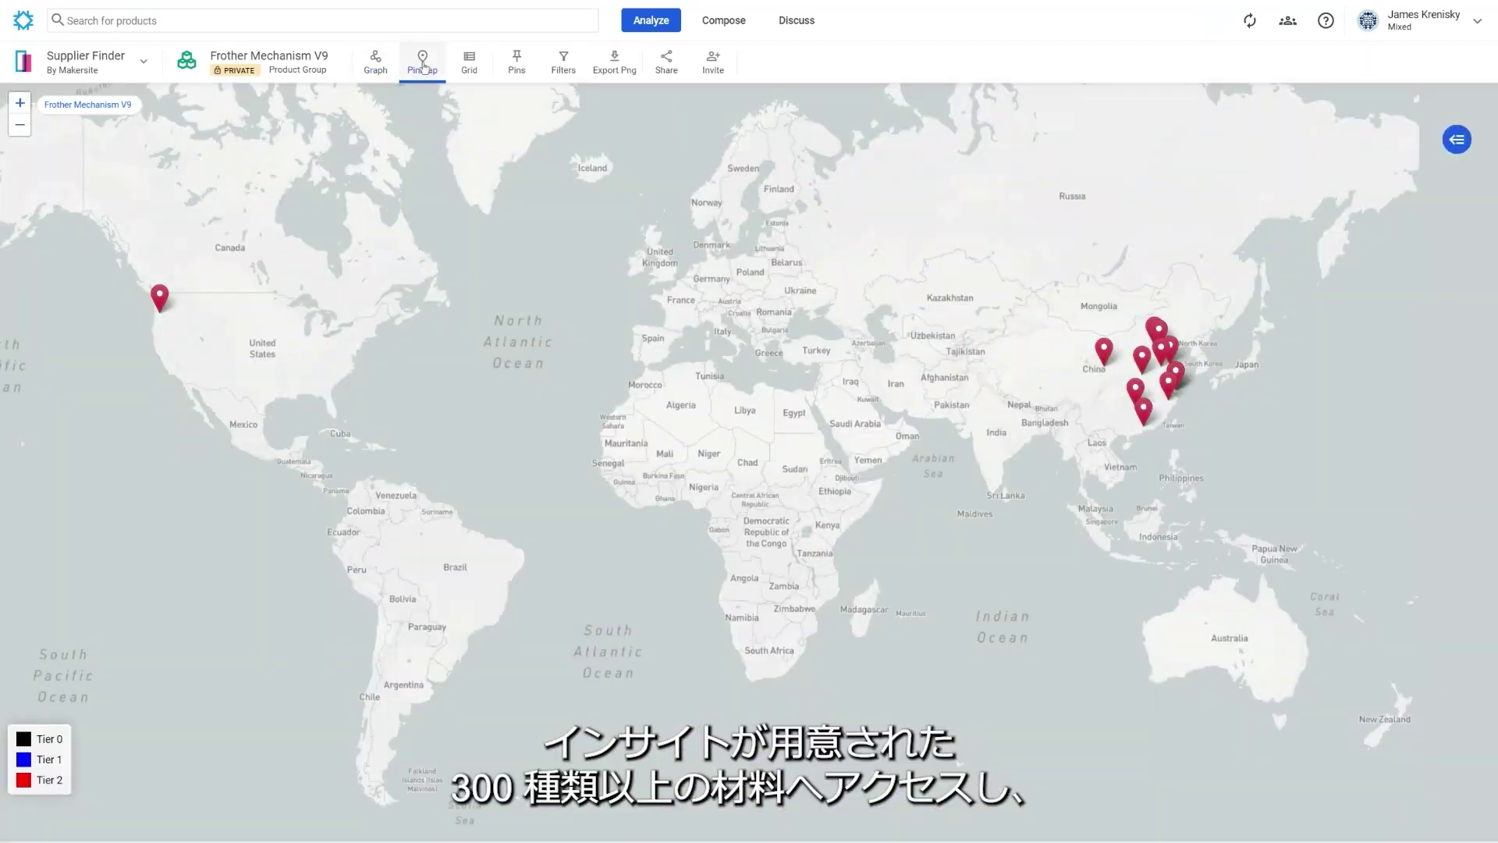
pyautogui.click(161, 309)
# View Dynamic Performance Modelling, then expand Main Body:1 in BOM Explorer to its Frame, Plug and Hold Cap
pyautogui.click(99, 60)
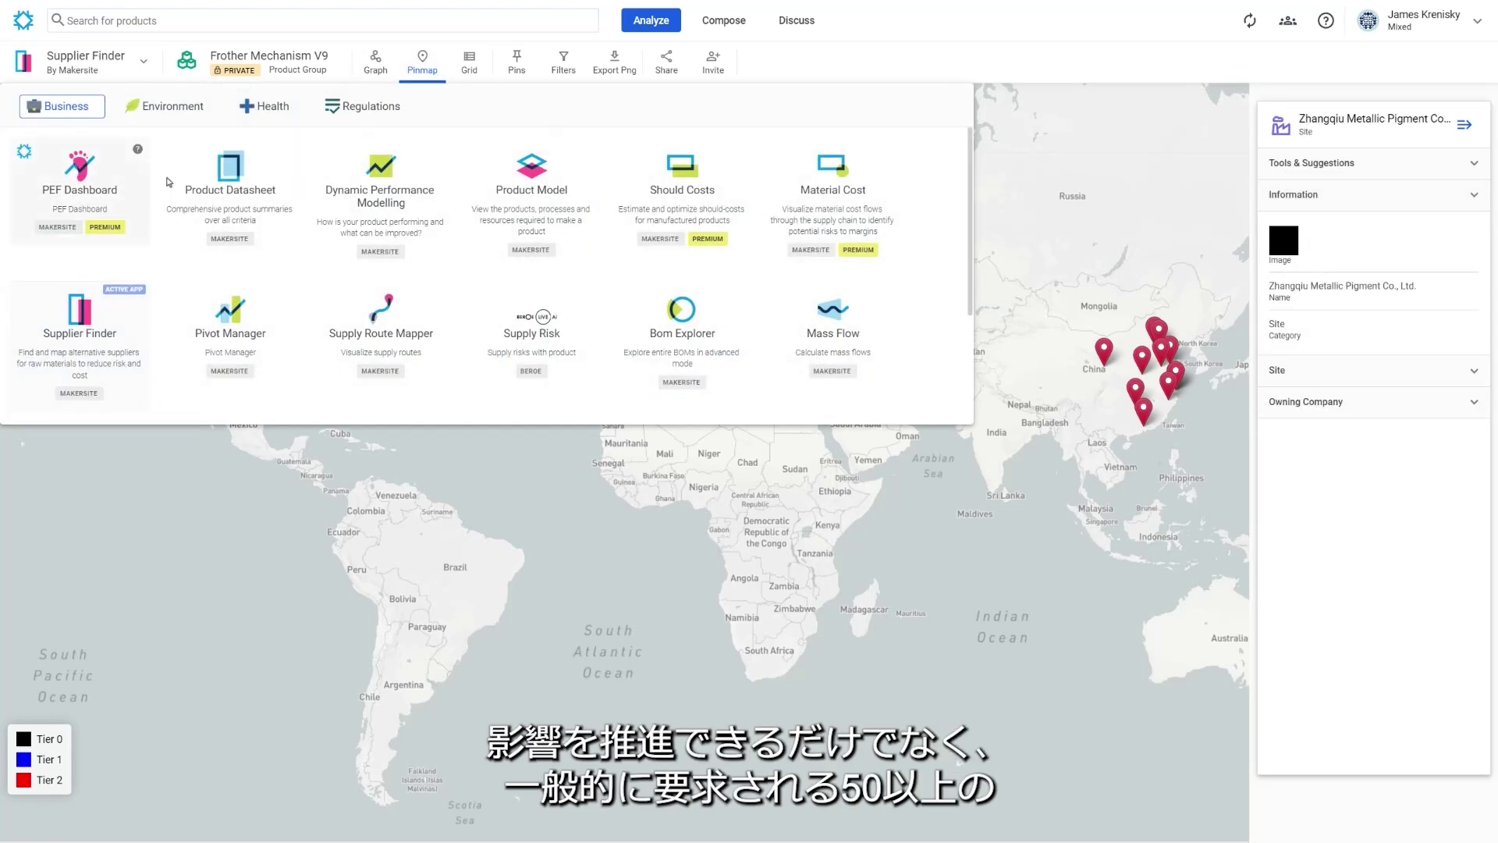
pyautogui.click(402, 205)
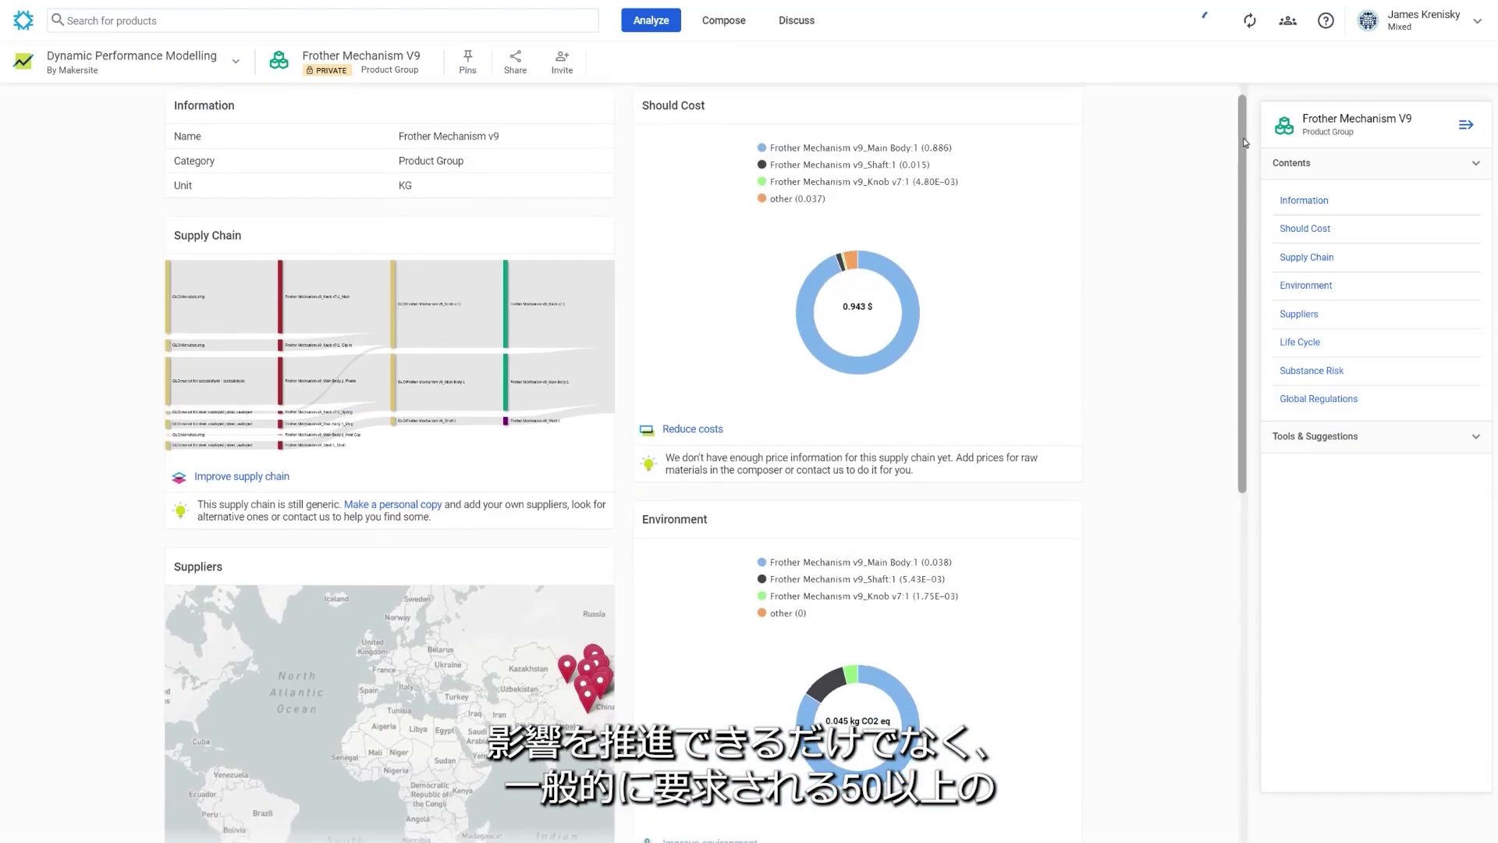
pyautogui.scroll(-5, 1240, 263)
pyautogui.moveTo(1241, 267); pyautogui.dragTo(1255, 503)
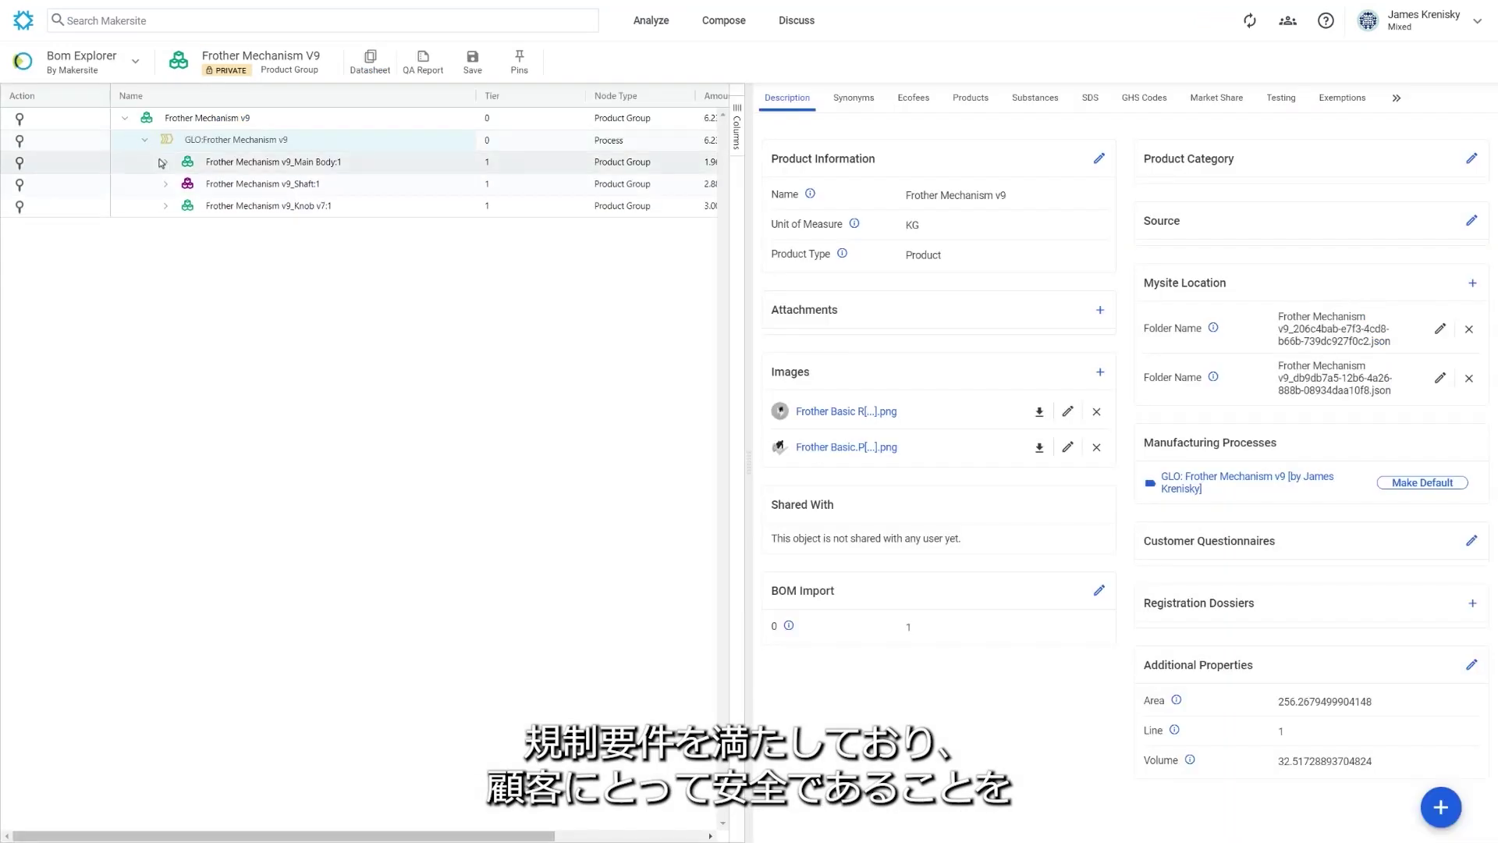
pyautogui.click(164, 162)
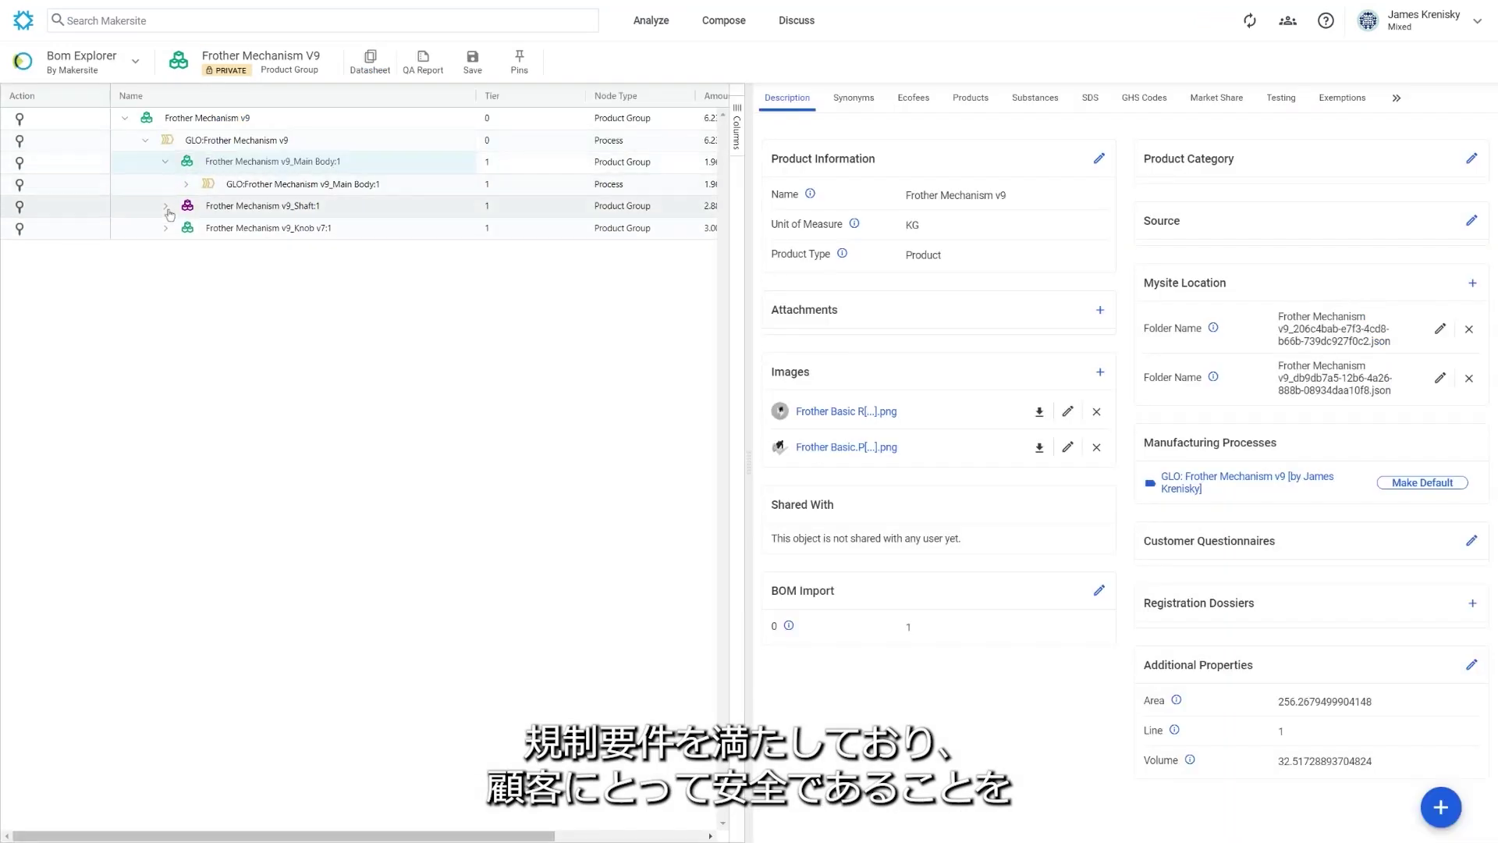
pyautogui.click(165, 206)
pyautogui.click(186, 184)
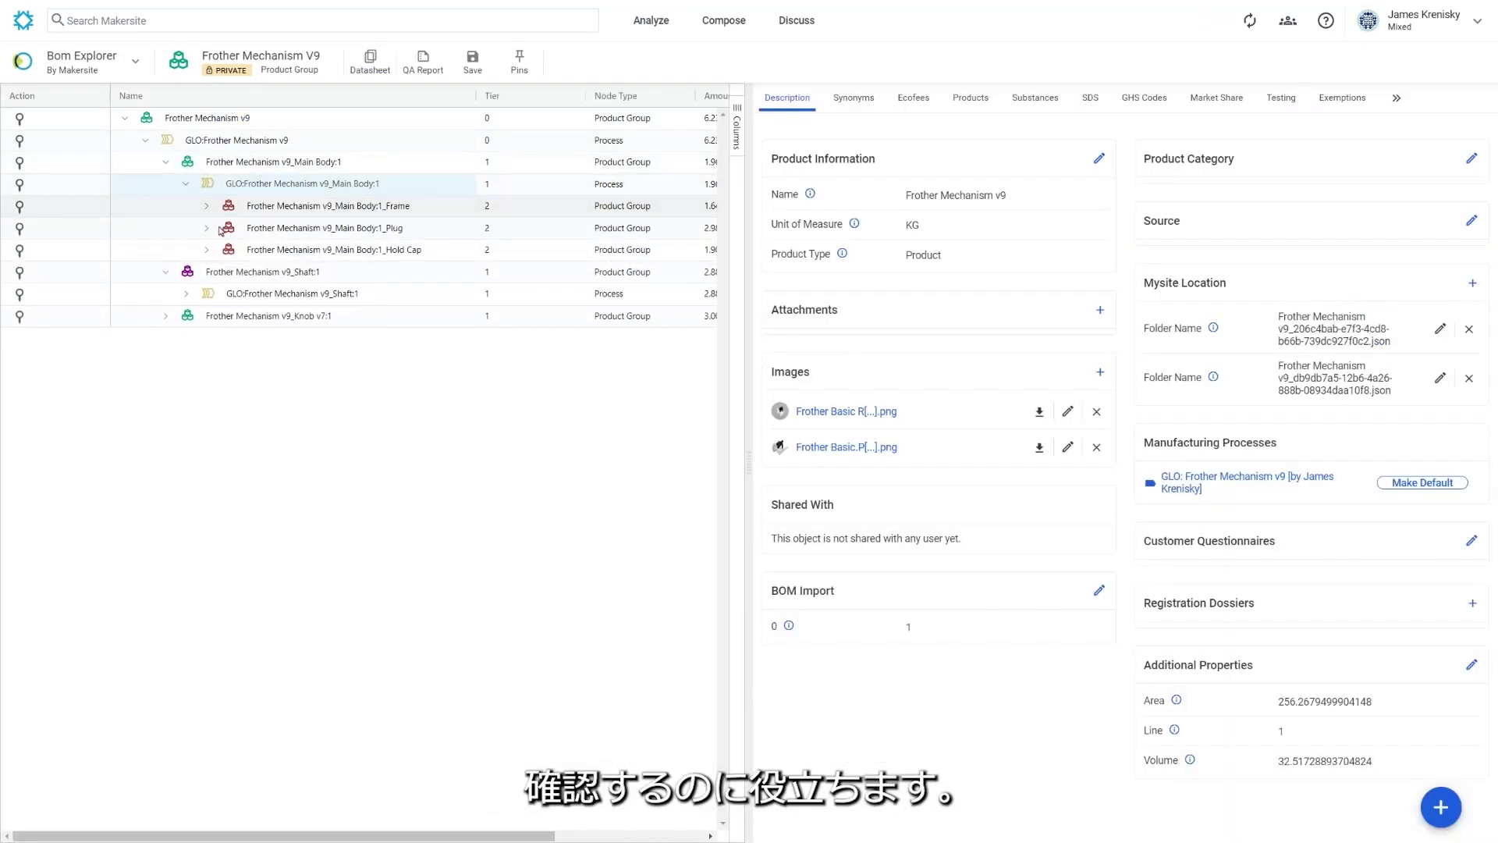
pyautogui.click(380, 235)
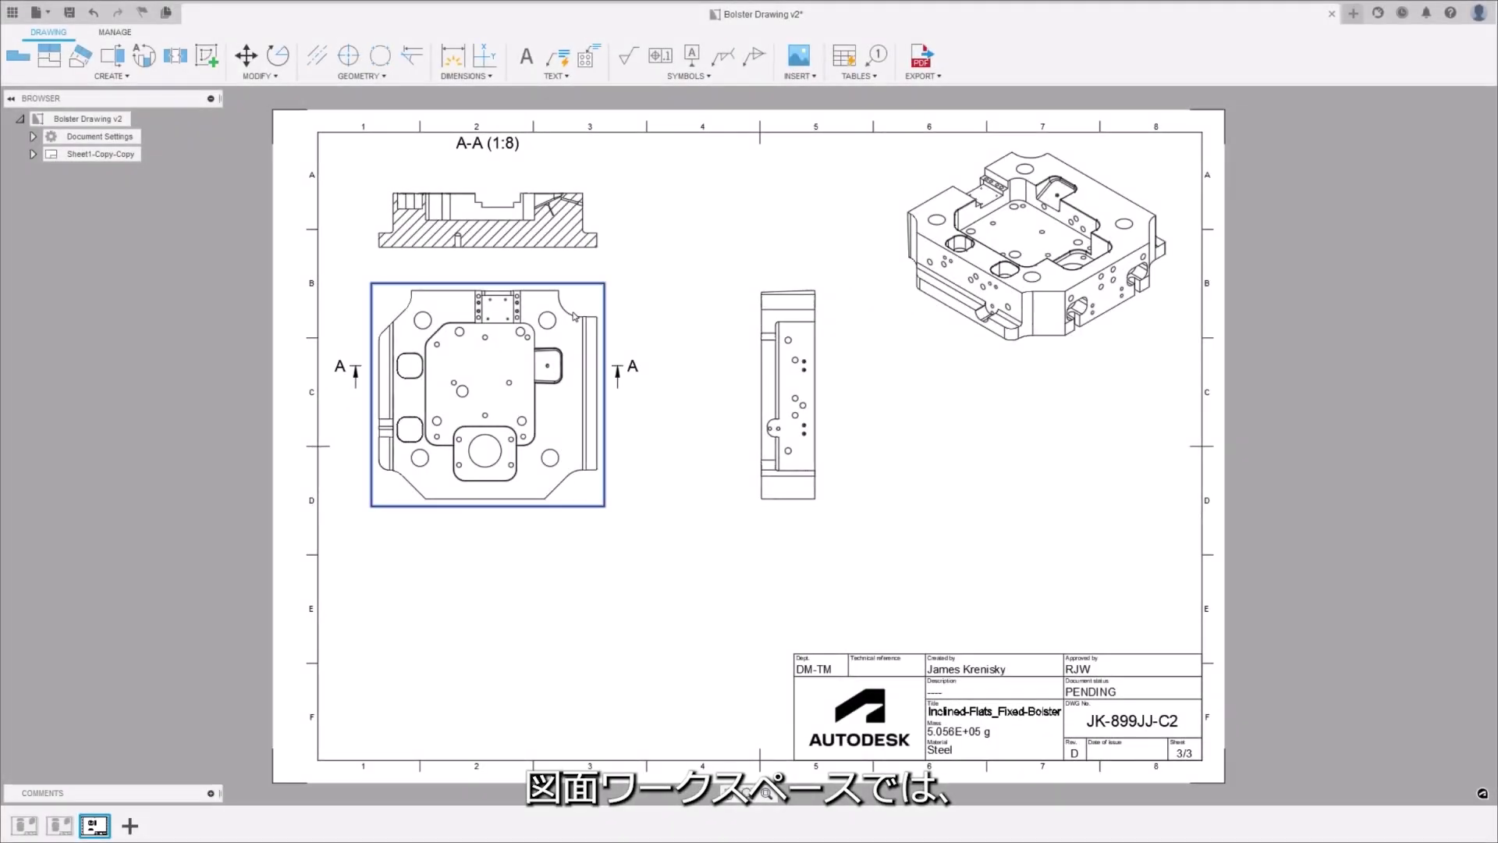
# Enable automatic centermarks on the plan view, including all feature types and fillets
pyautogui.doubleClick(573, 315)
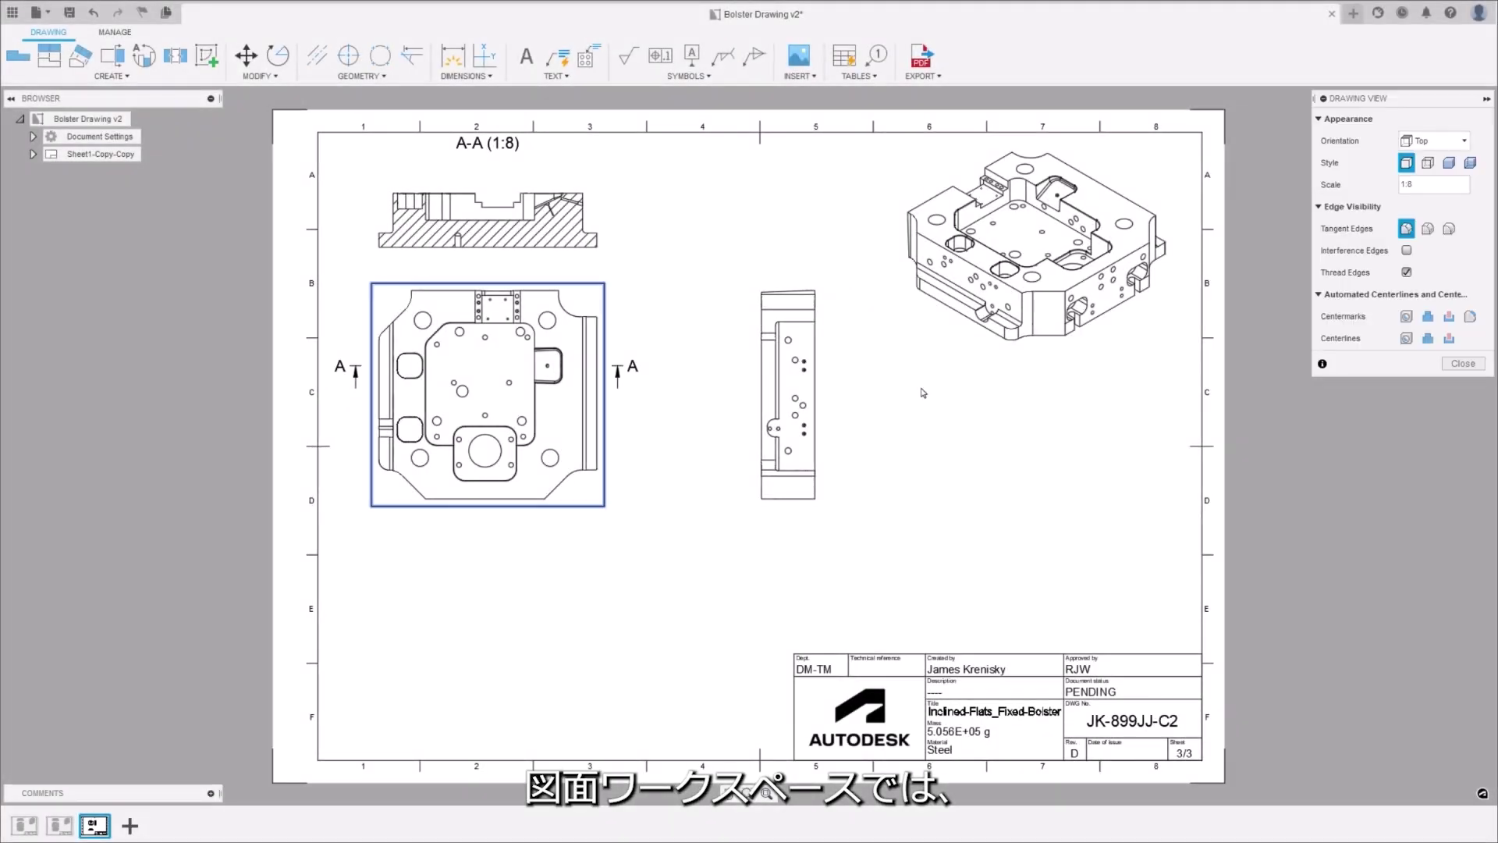
pyautogui.click(1407, 316)
pyautogui.click(1449, 316)
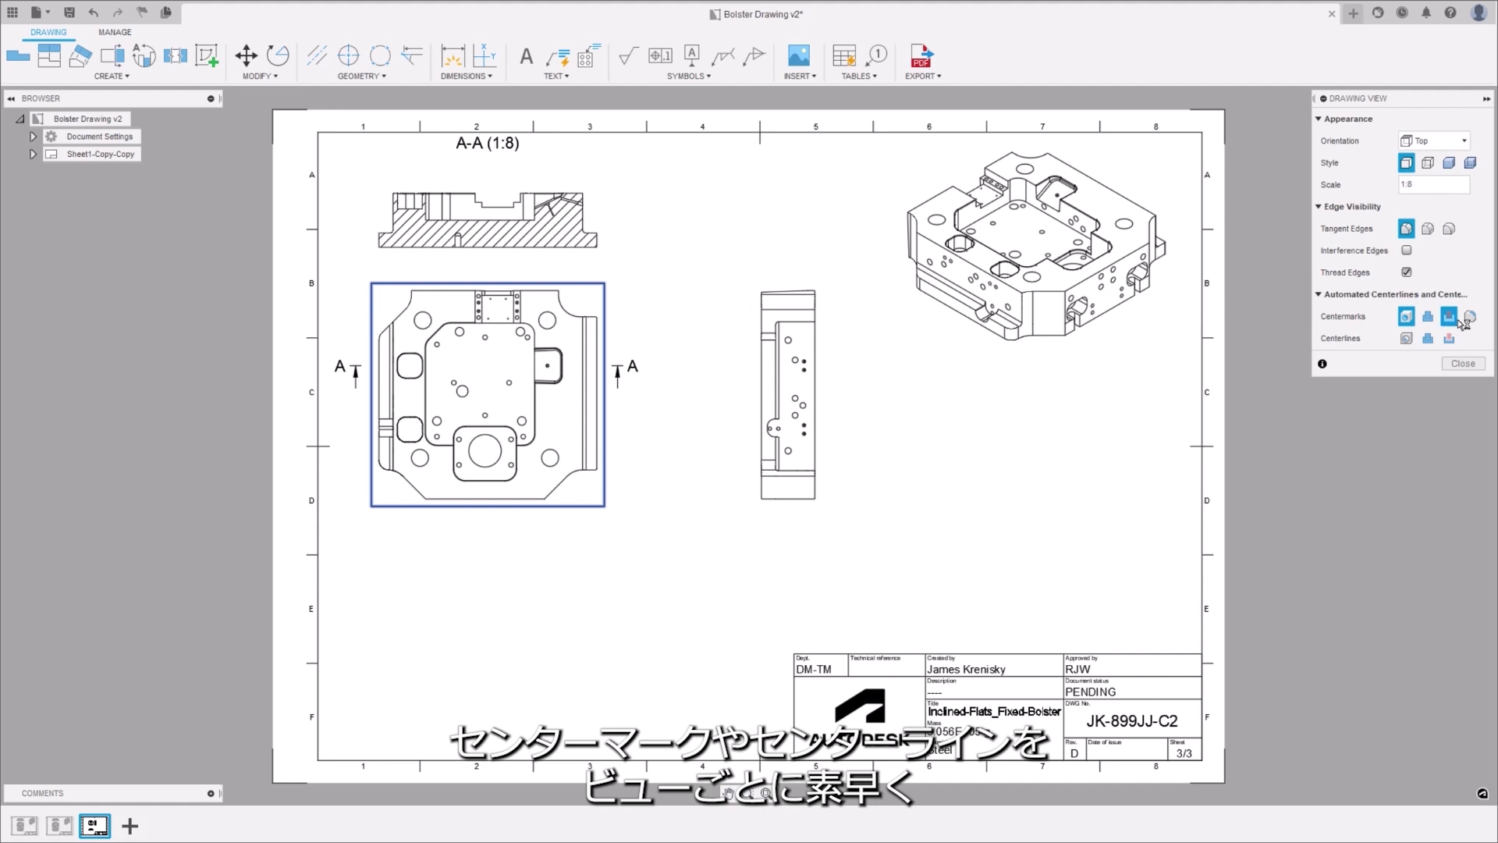
pyautogui.click(1471, 316)
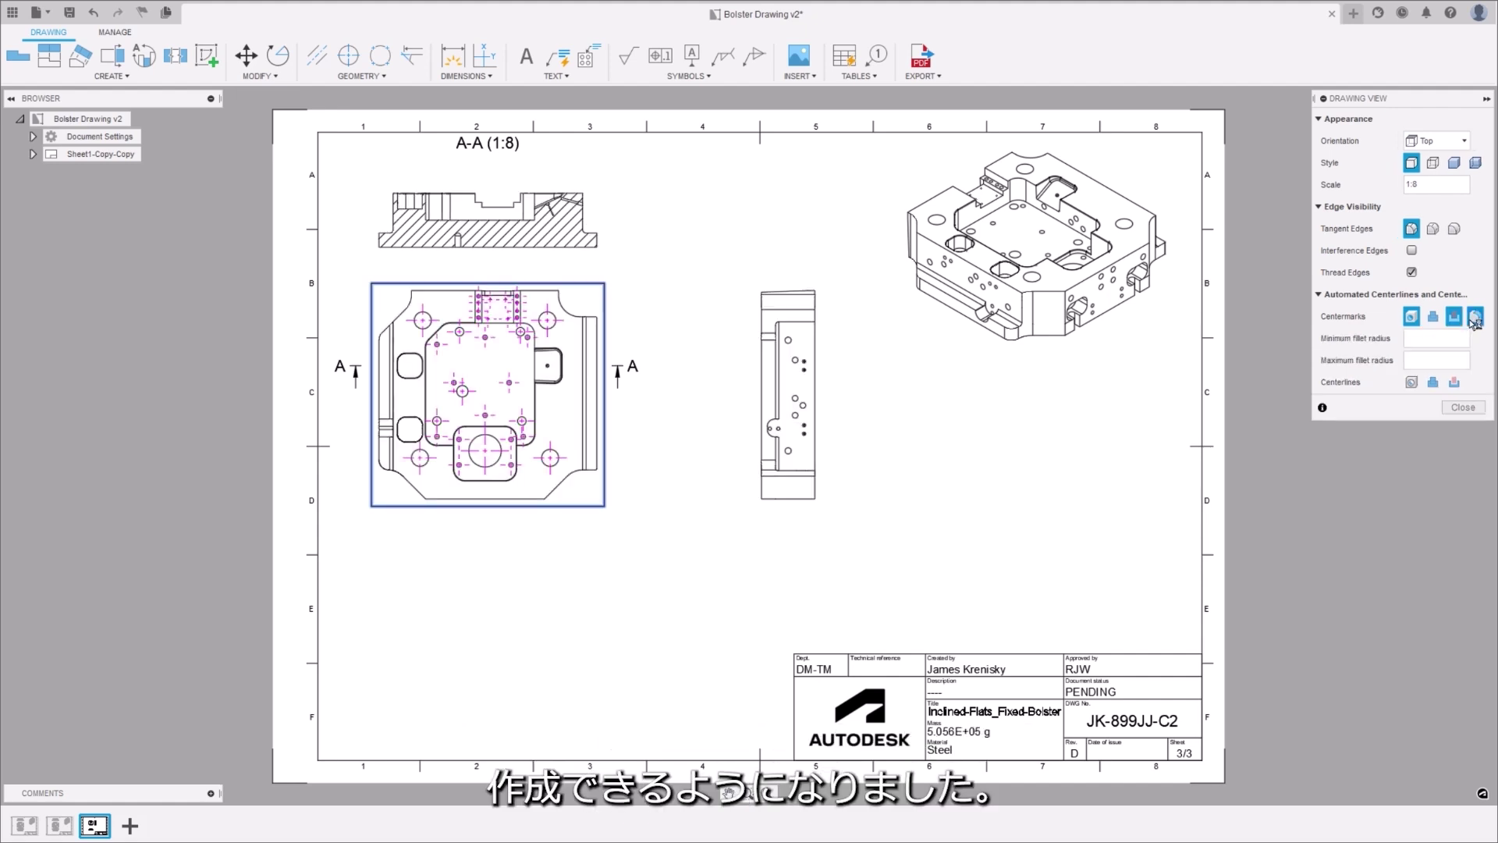
# Add fillet centermarks to section view A-A with a maximum fillet radius of 10
pyautogui.click(1463, 407)
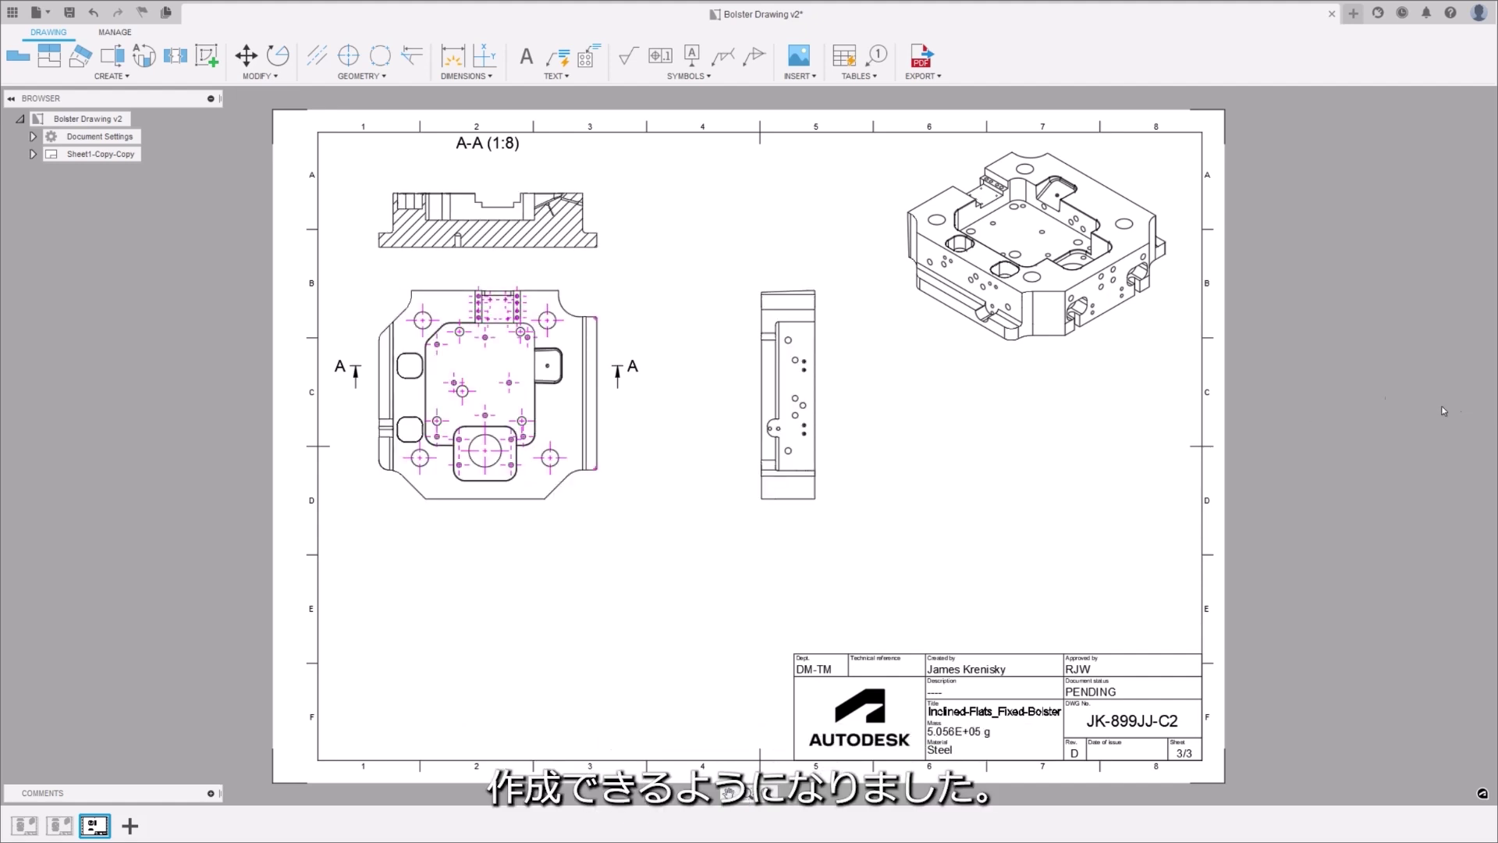
pyautogui.doubleClick(528, 205)
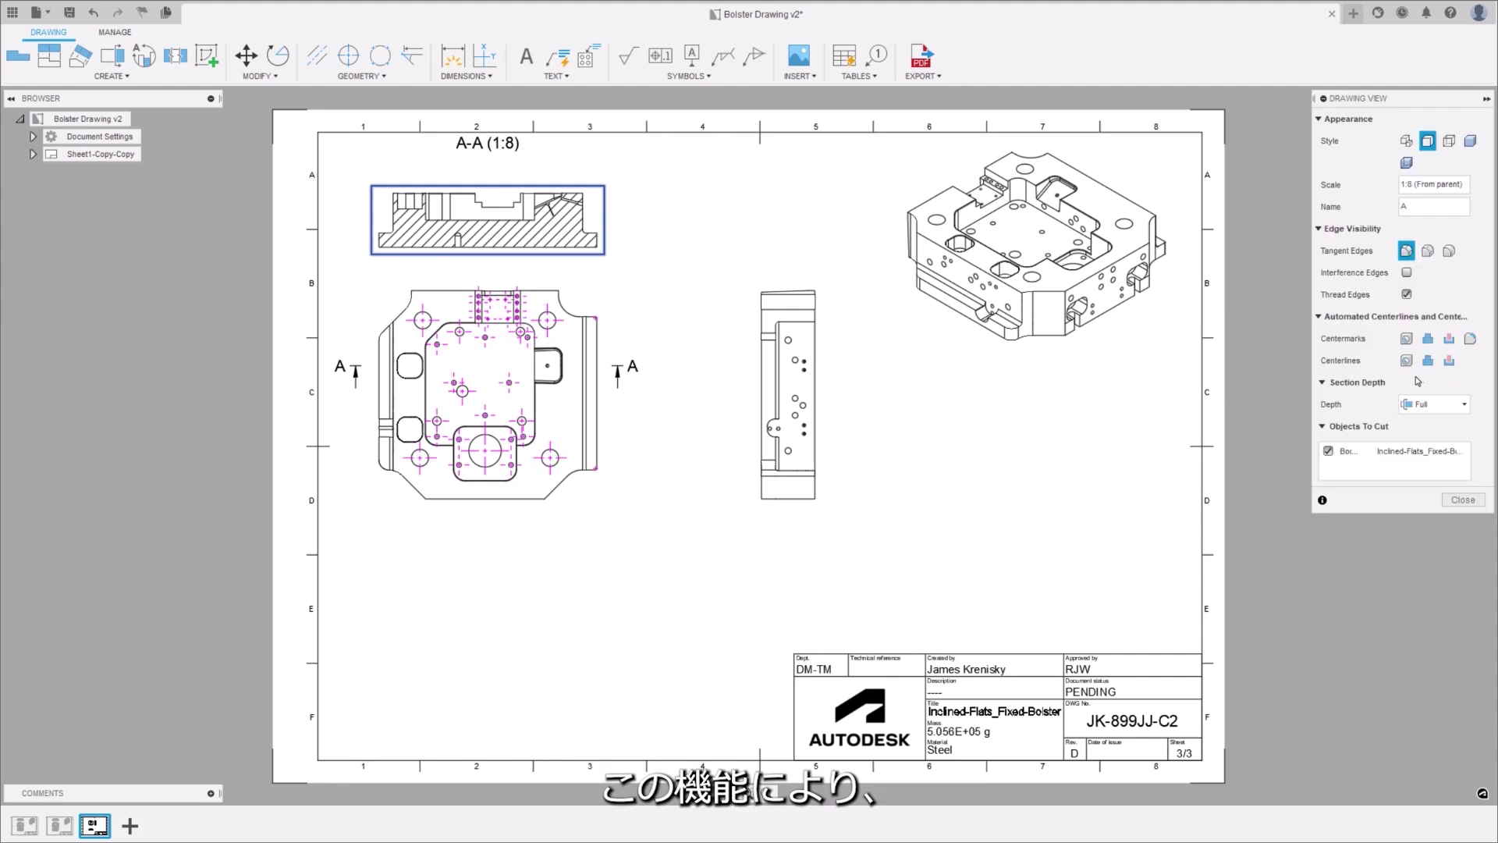
pyautogui.click(1470, 340)
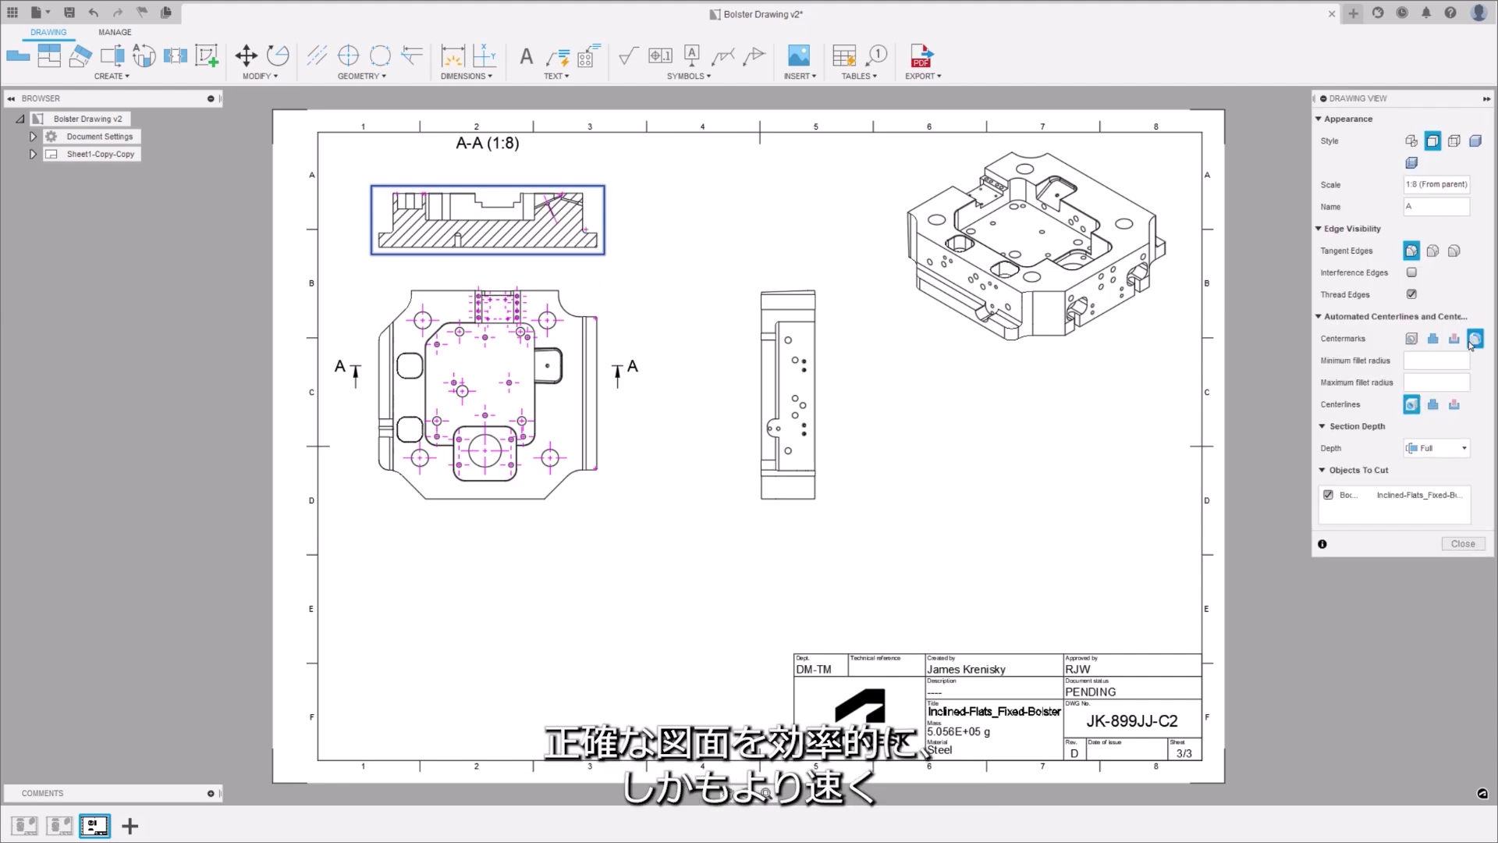
pyautogui.click(1424, 388)
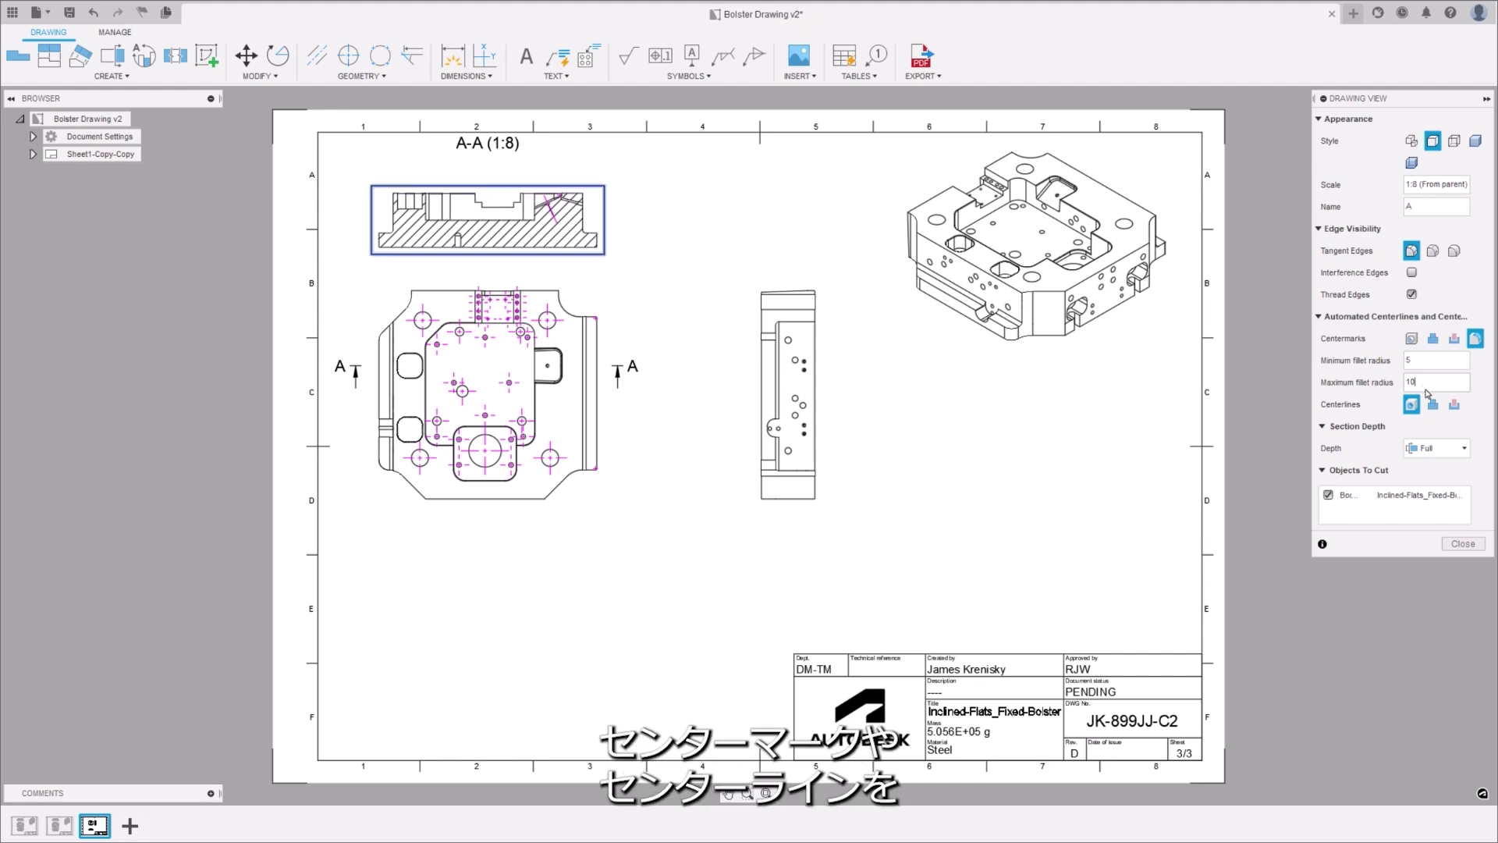
pyautogui.click(1462, 544)
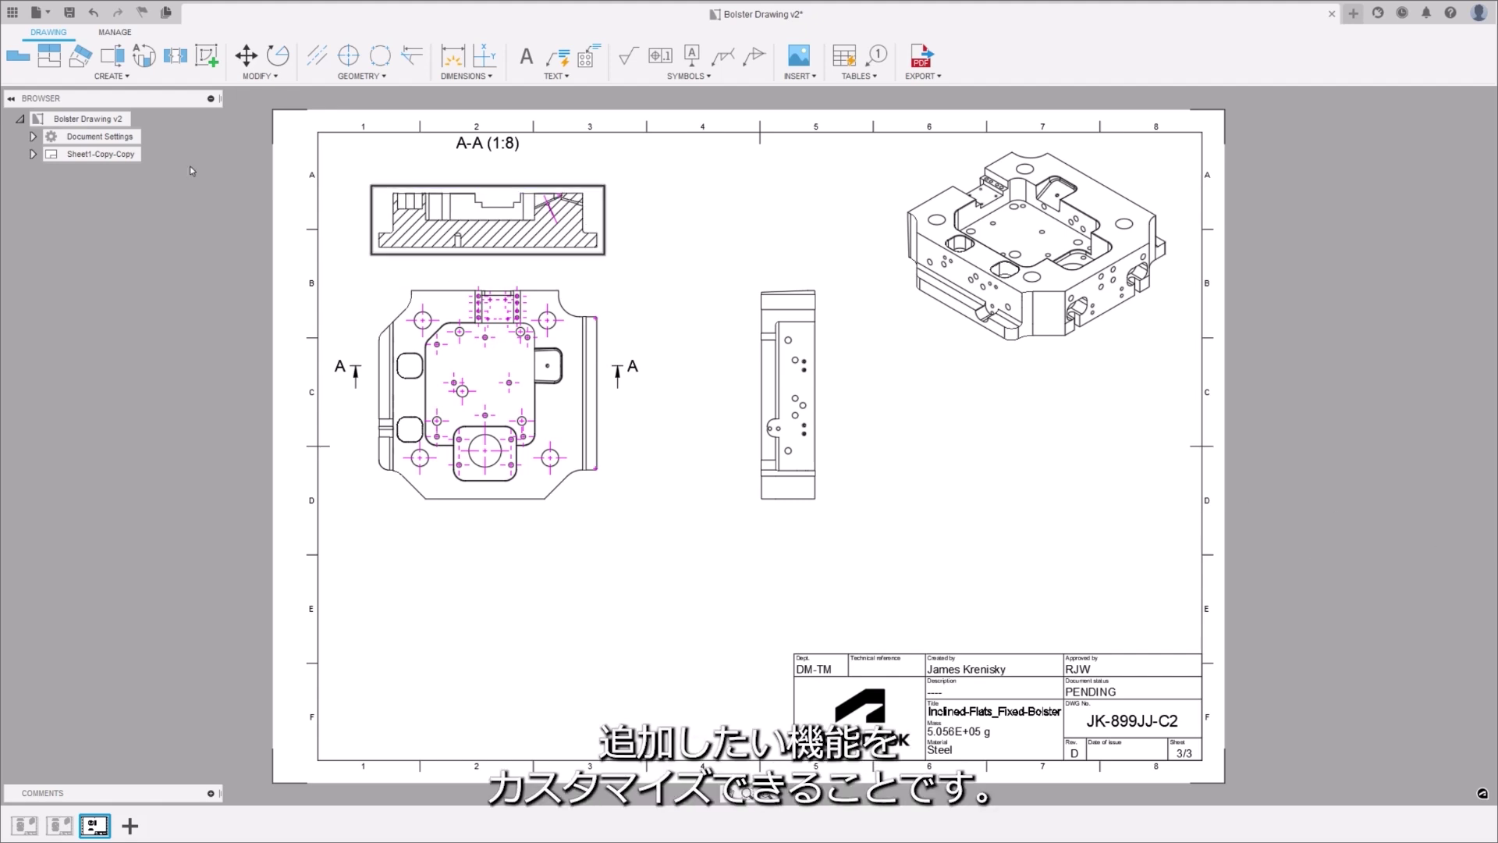
# Place an auxiliary view projected from the section's inclined edge
pyautogui.click(81, 55)
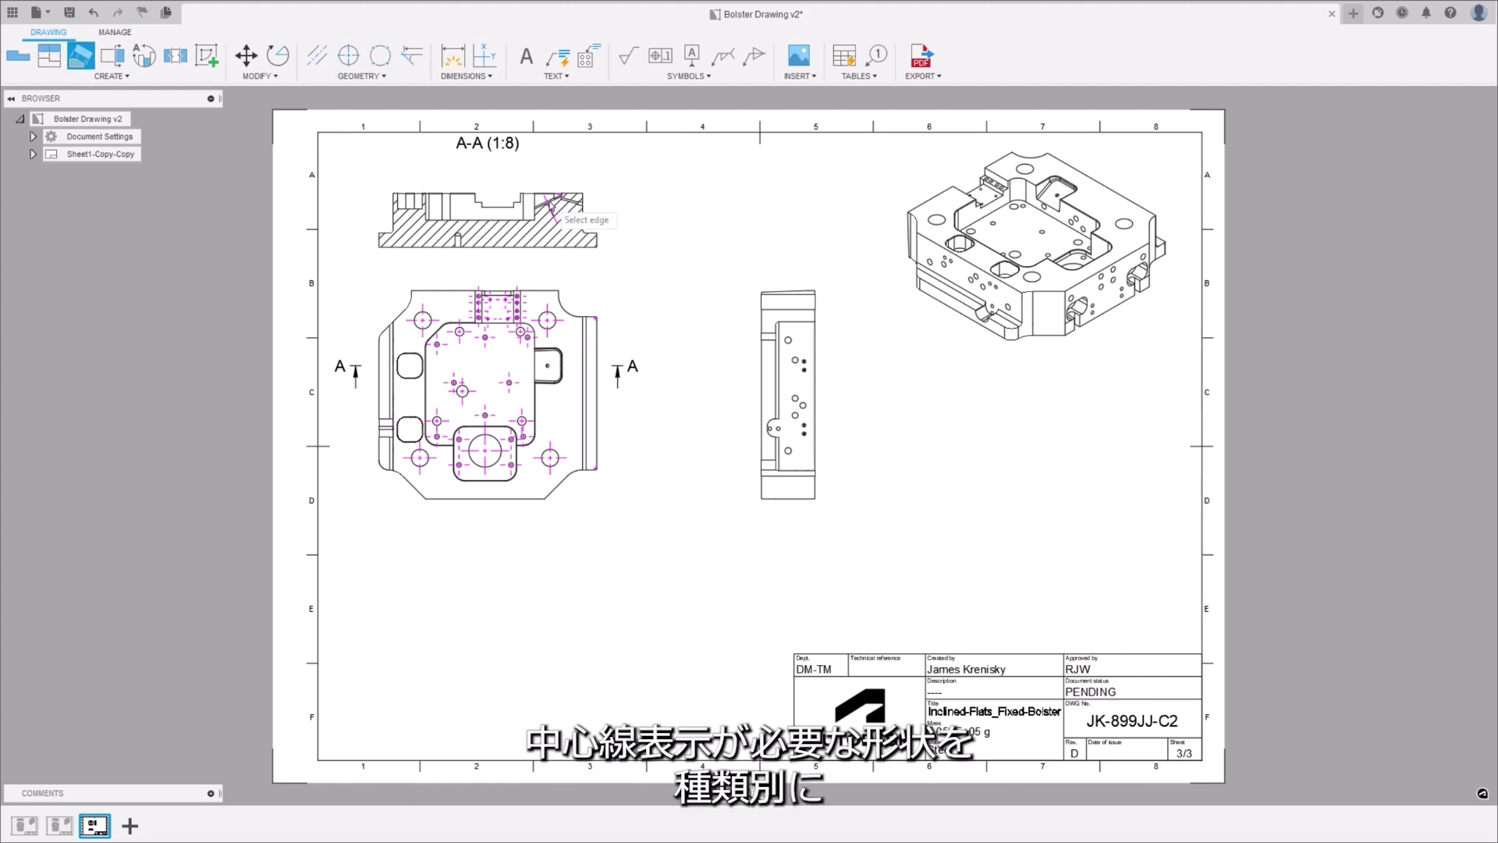
pyautogui.click(555, 204)
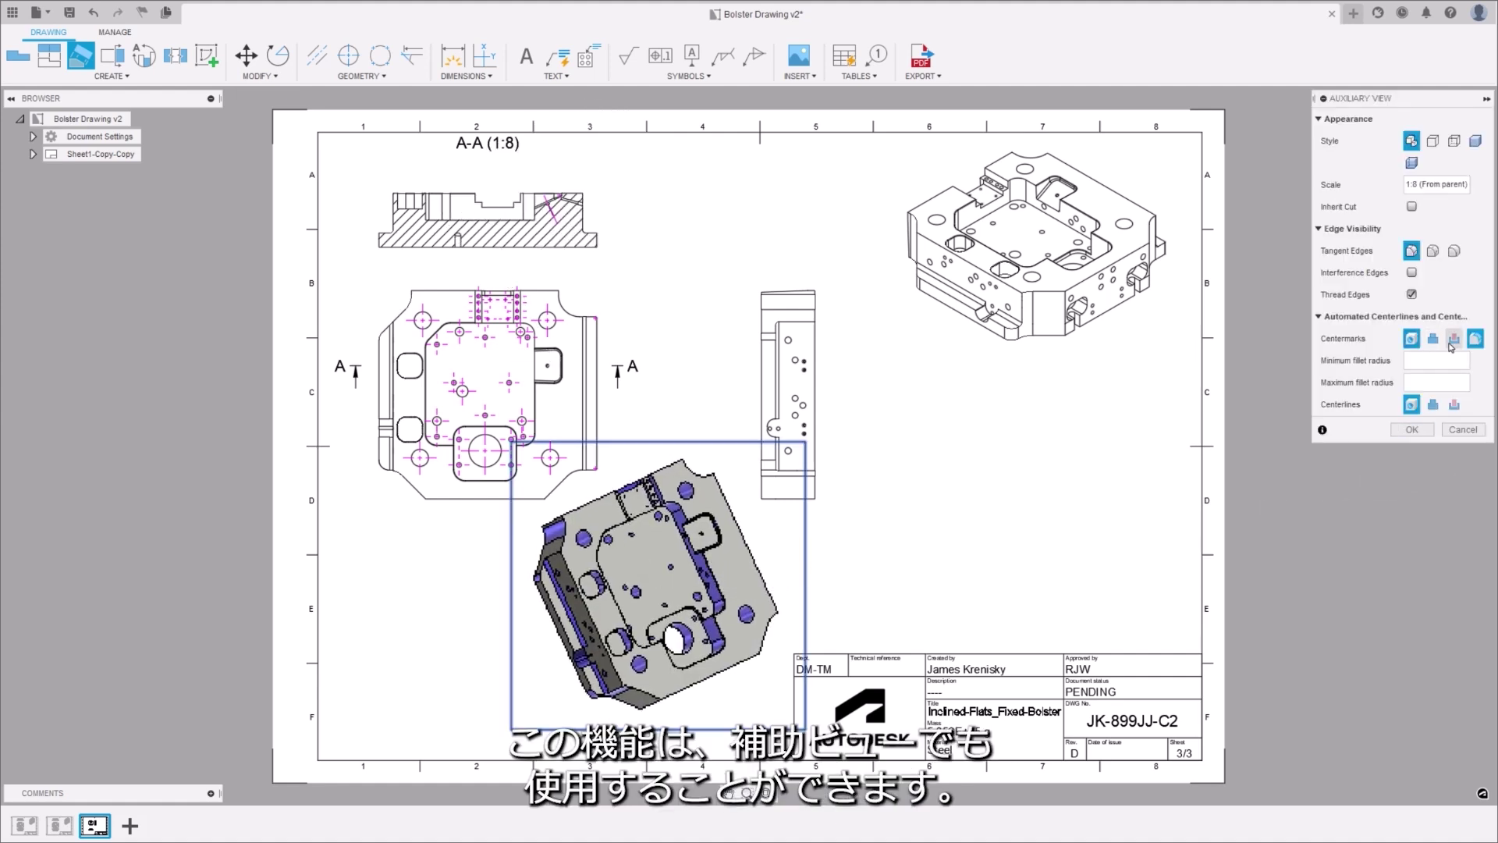
pyautogui.click(1411, 430)
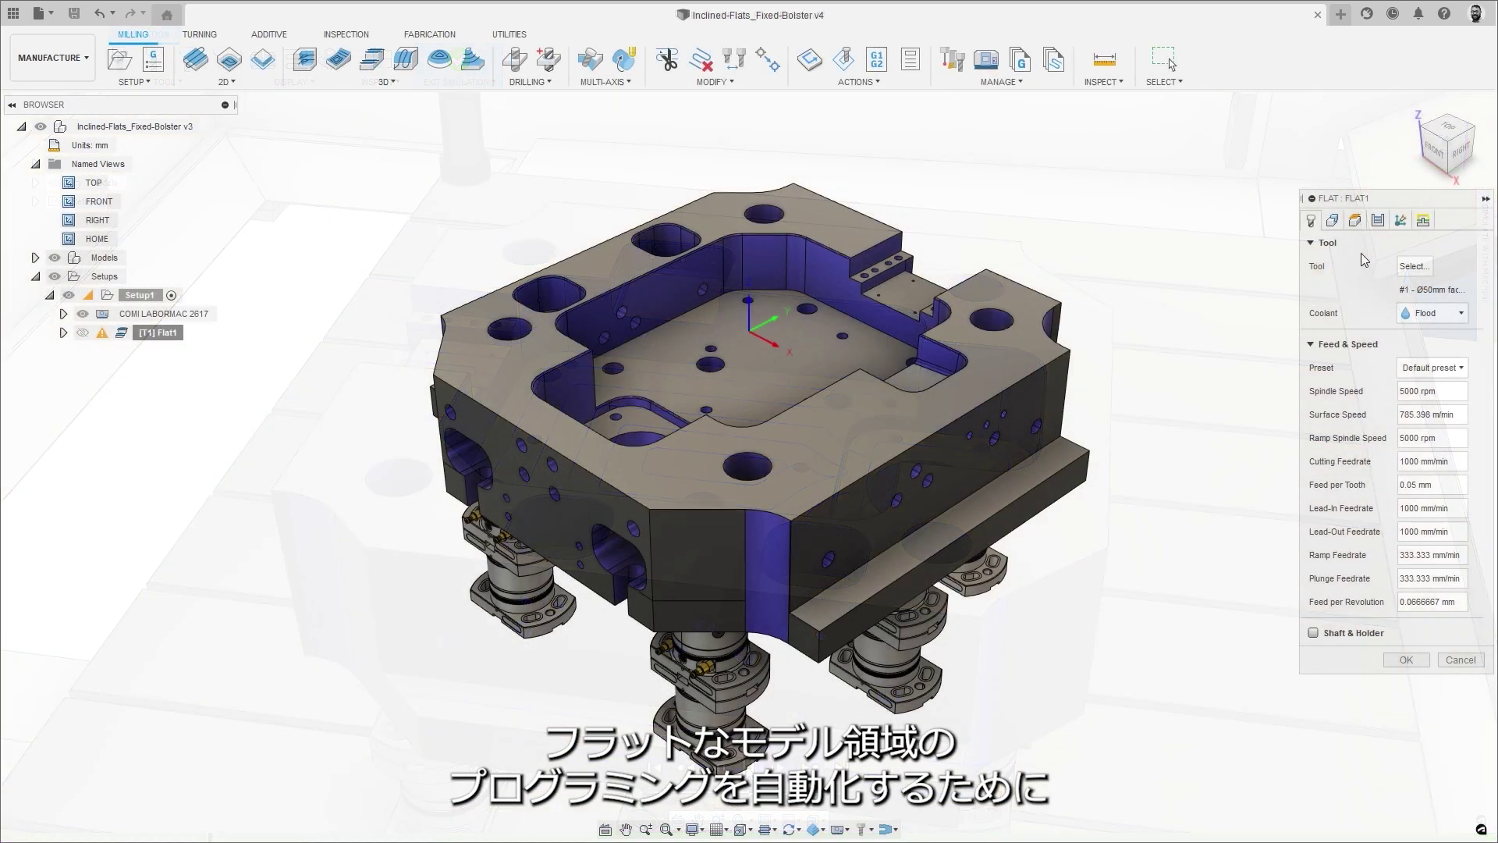
# Enable Machine Inclined Flats on Flat1 and inspect the regenerated toolpath on the tilted faces
pyautogui.click(1399, 221)
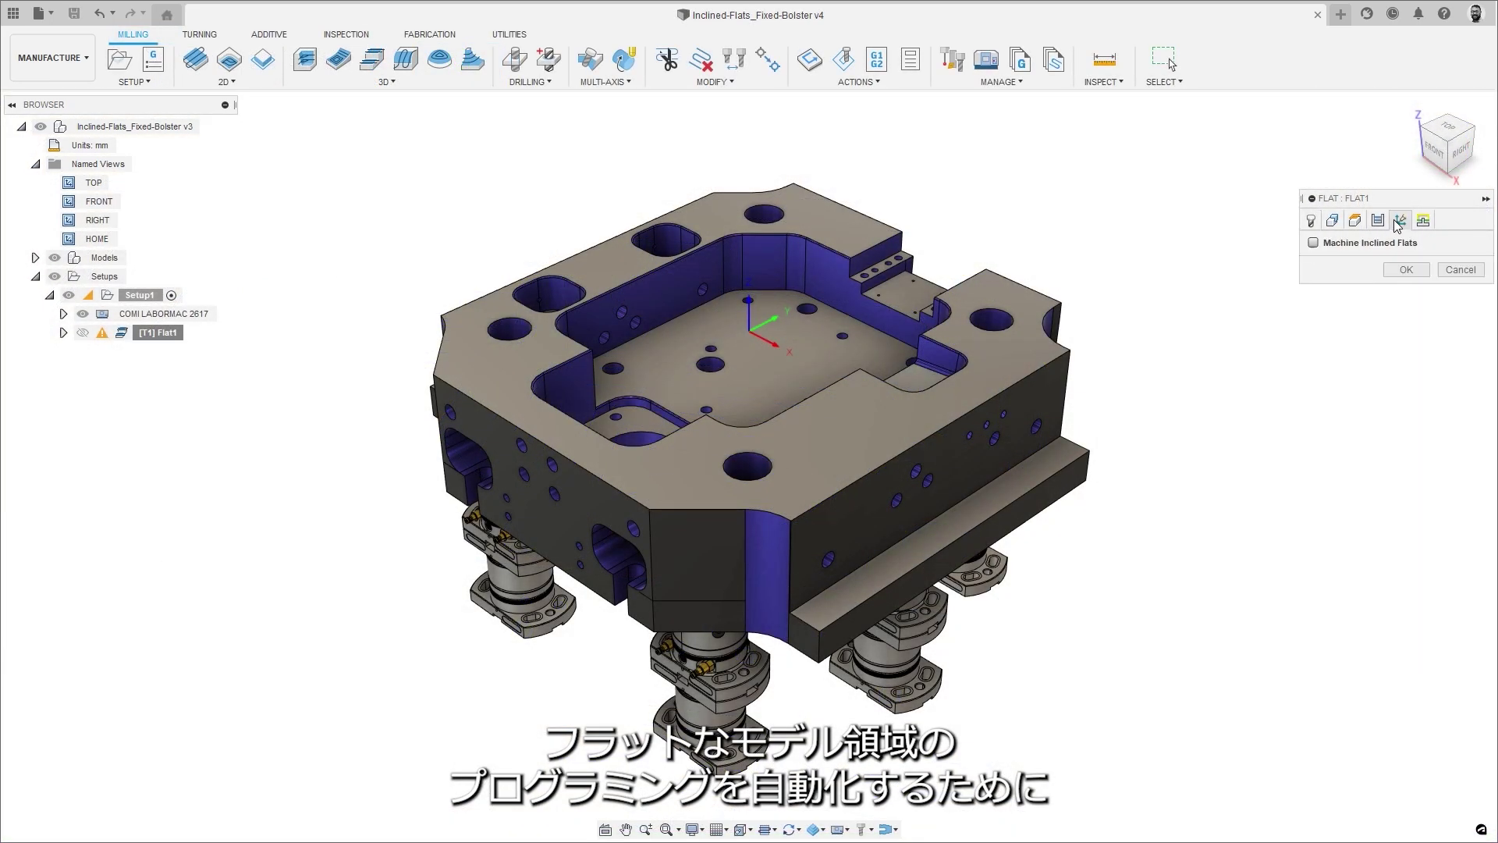
pyautogui.click(1315, 243)
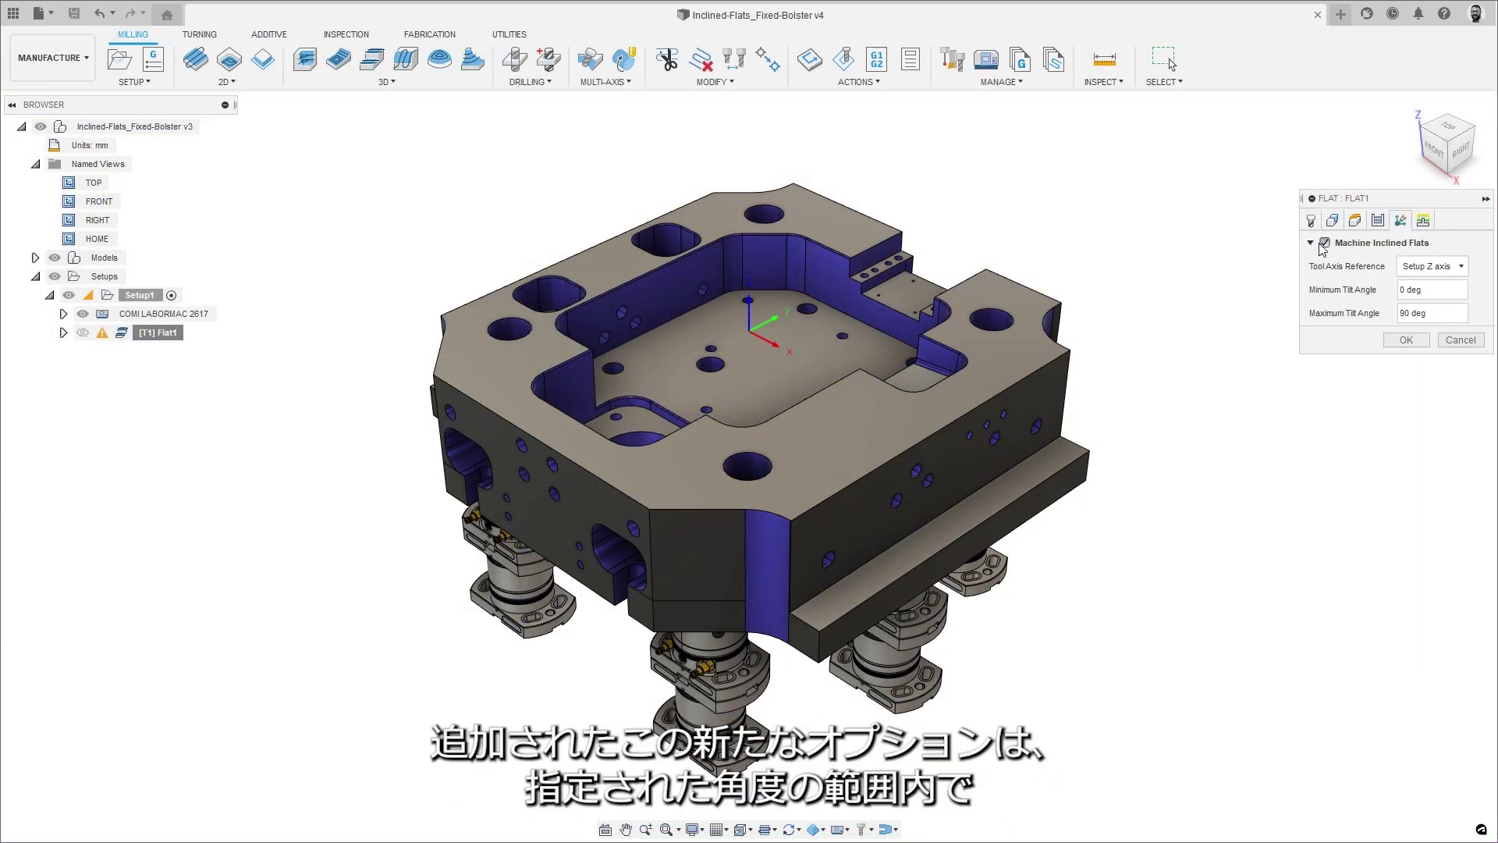
pyautogui.click(1402, 340)
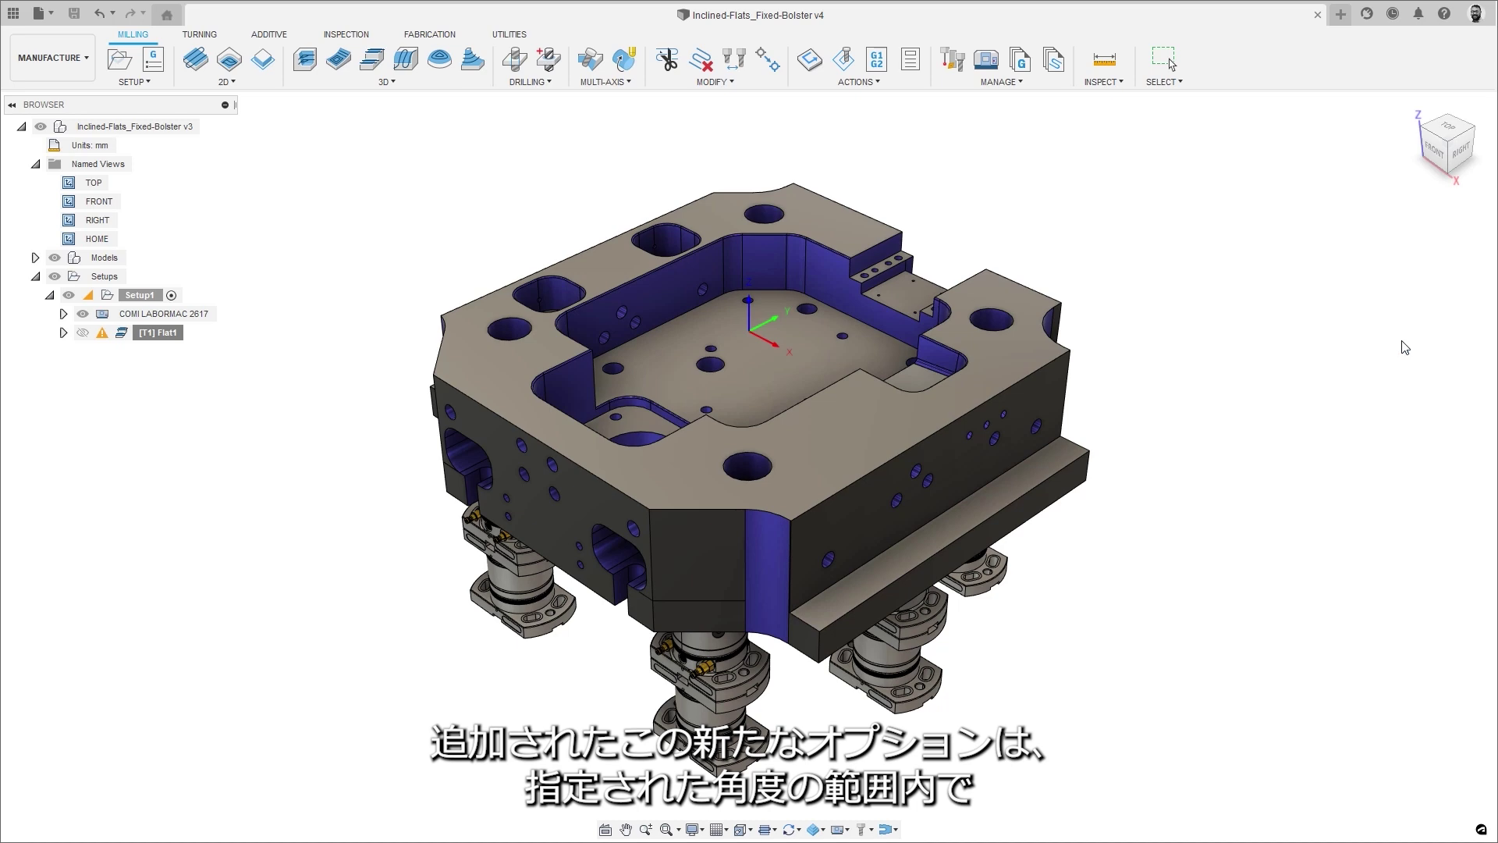
pyautogui.click(1472, 128)
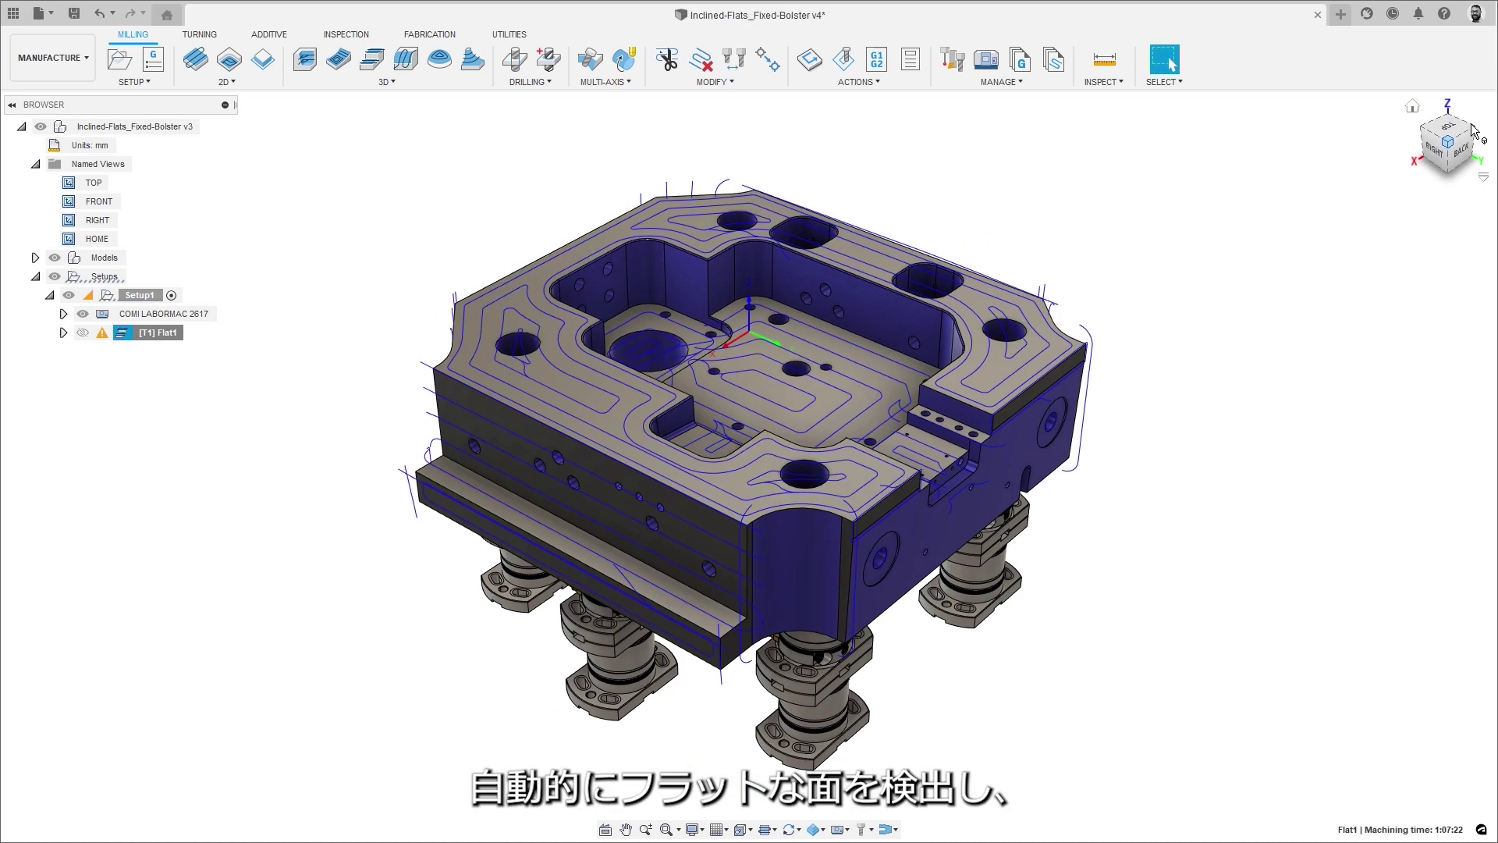
pyautogui.click(1472, 127)
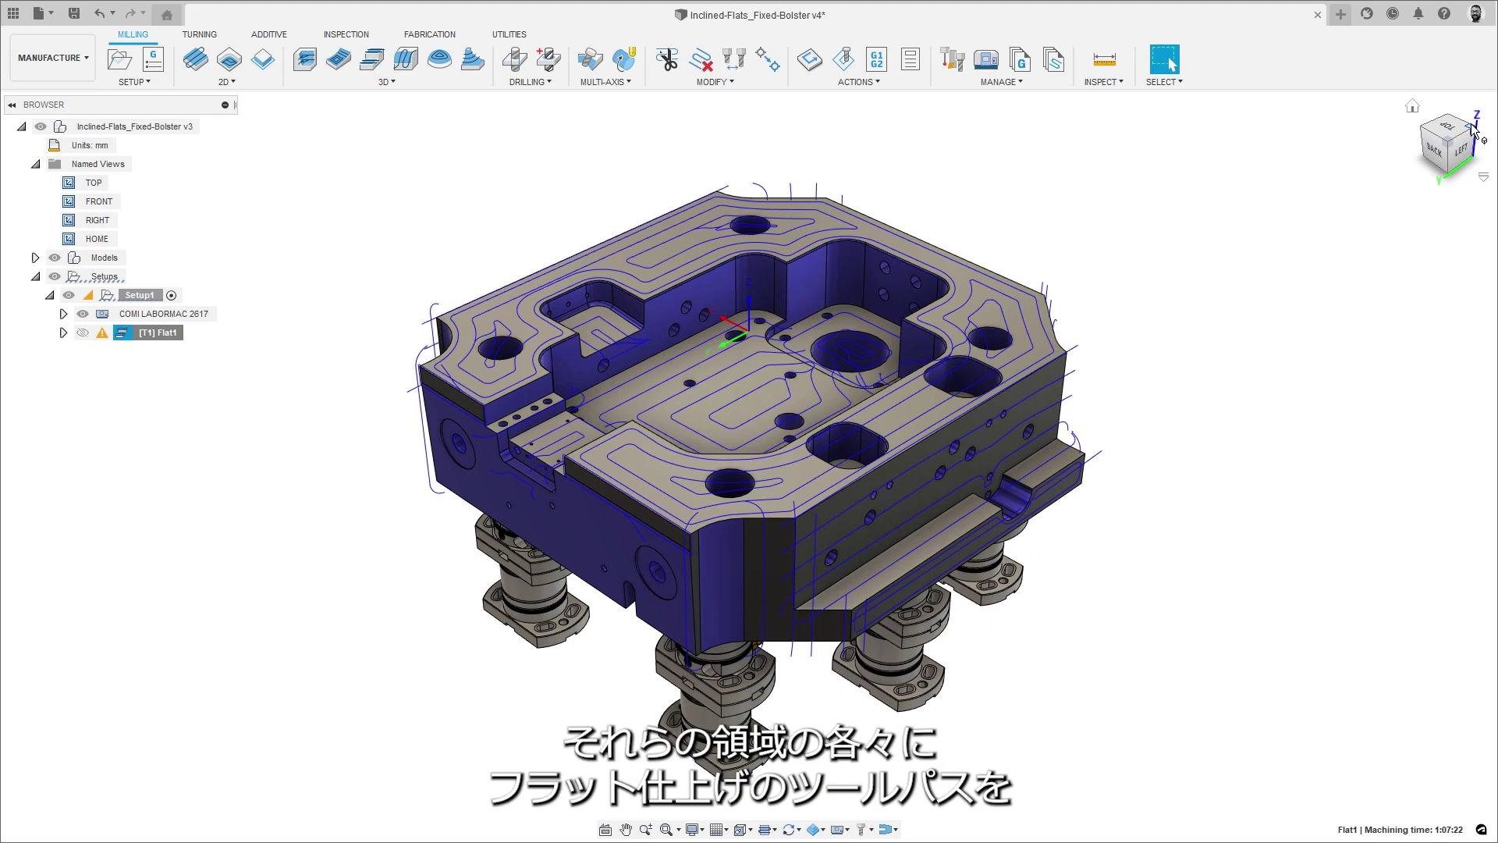
pyautogui.click(1471, 127)
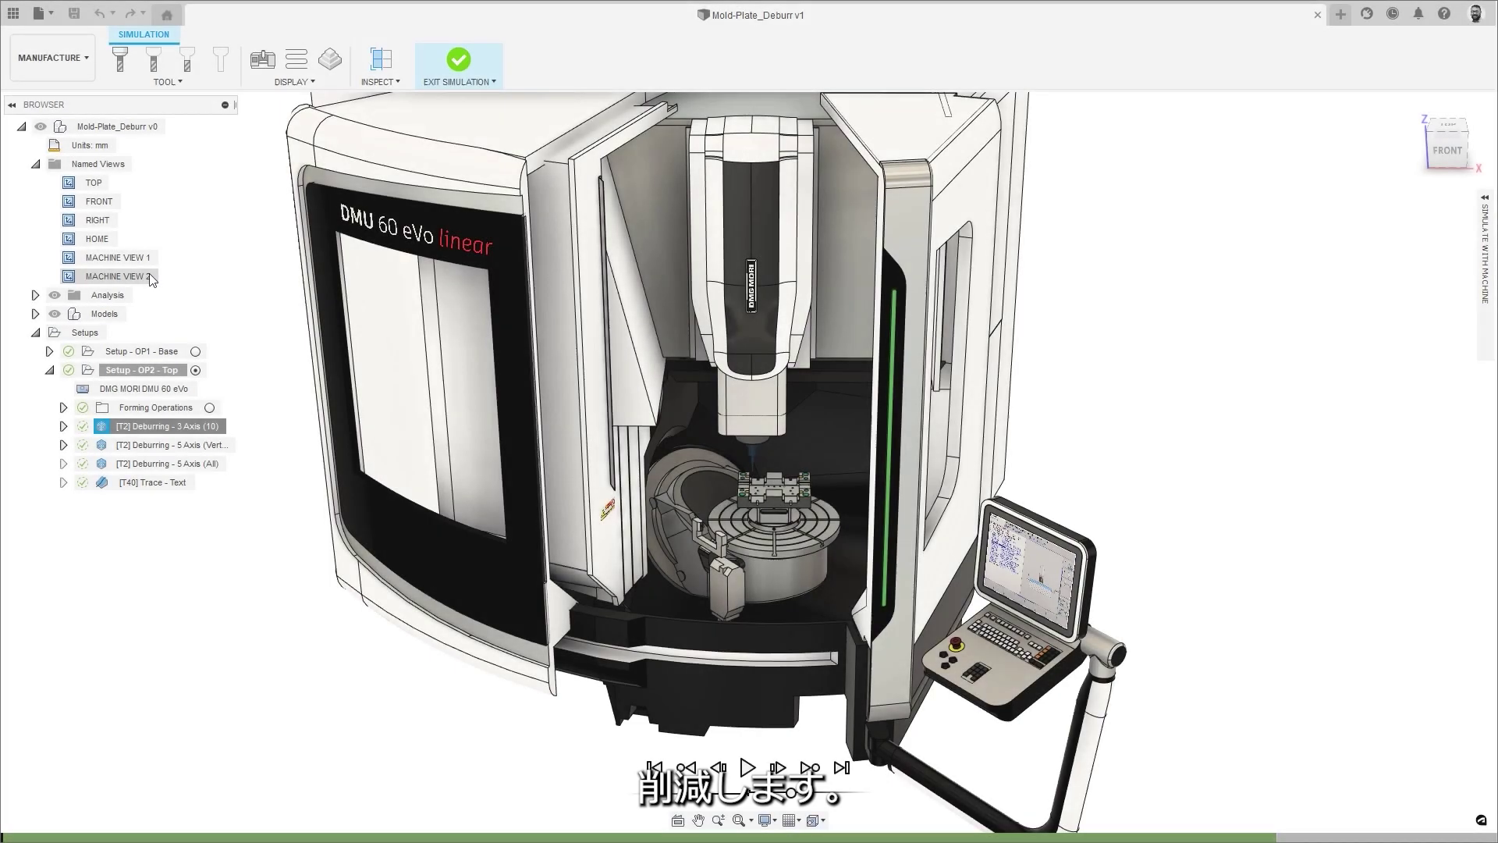
# Switch to the saved MACHINE VIEW 2 camera on the mold plate
pyautogui.doubleClick(148, 276)
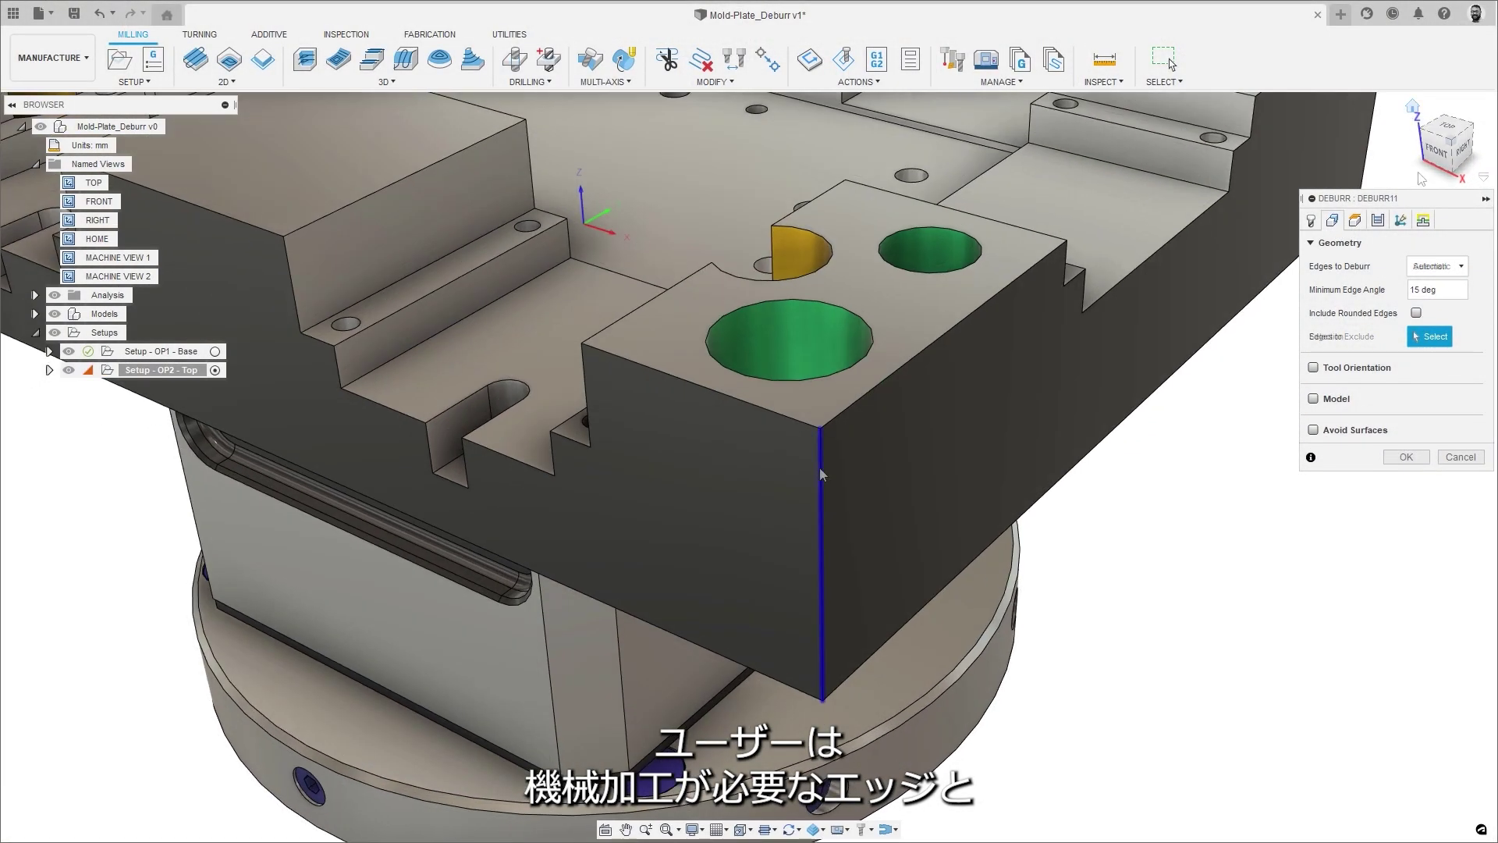
# Select the three edge chains around the corner block to deburr
pyautogui.click(804, 449)
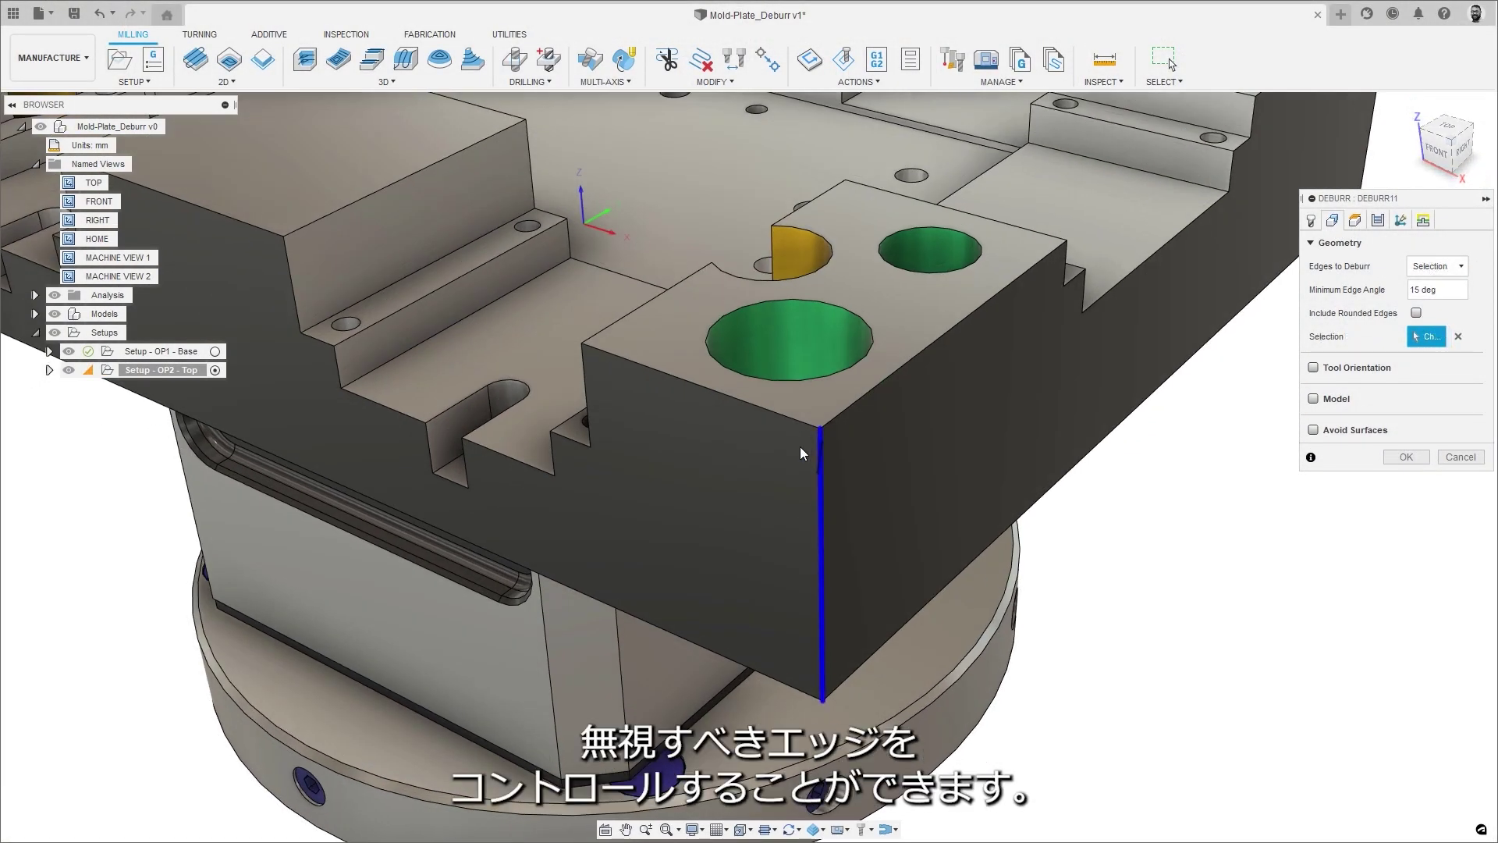
pyautogui.click(783, 419)
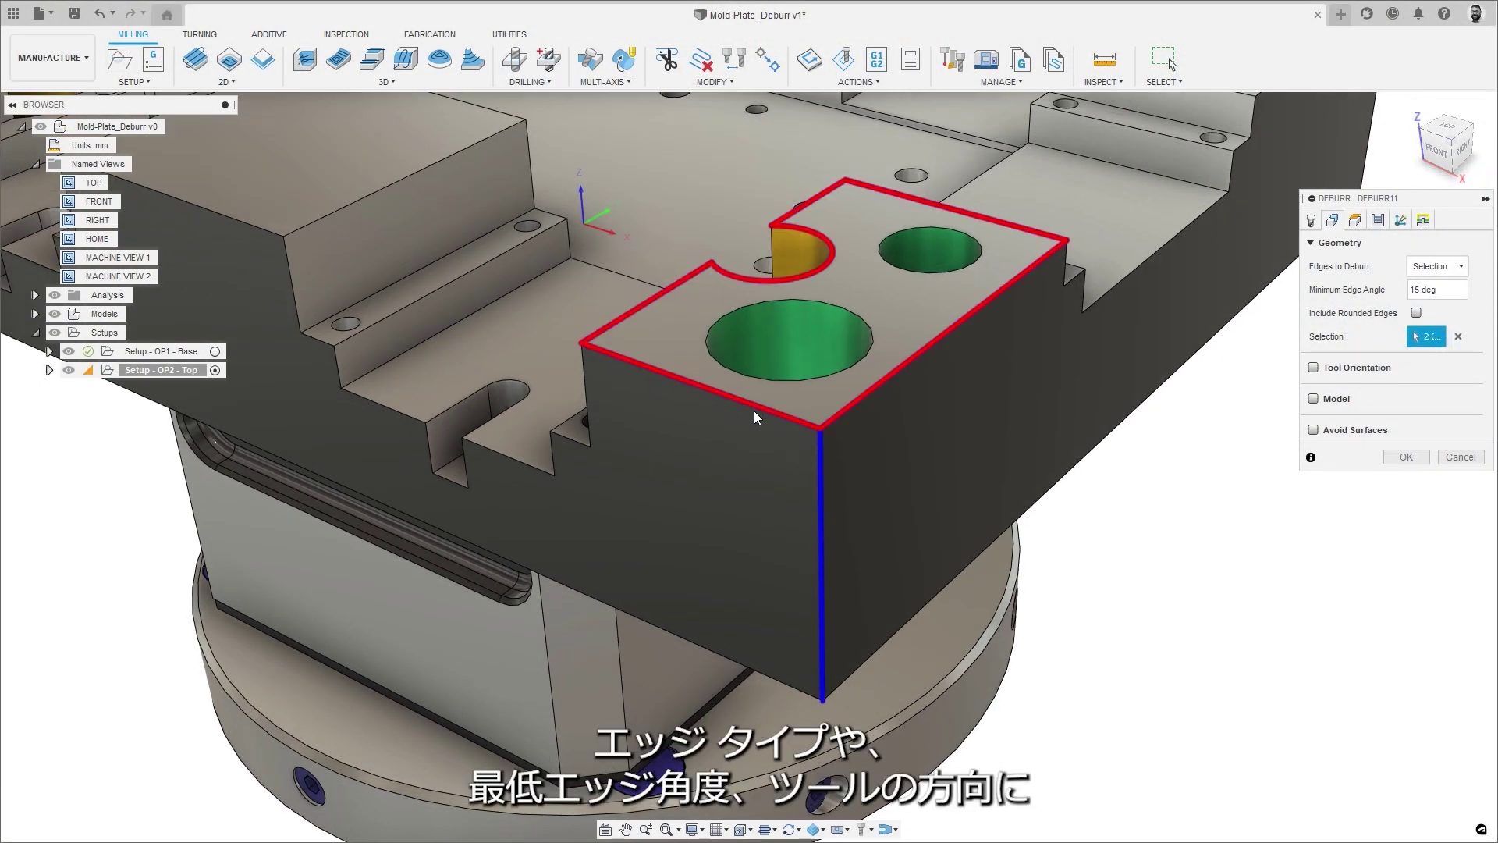
pyautogui.click(589, 400)
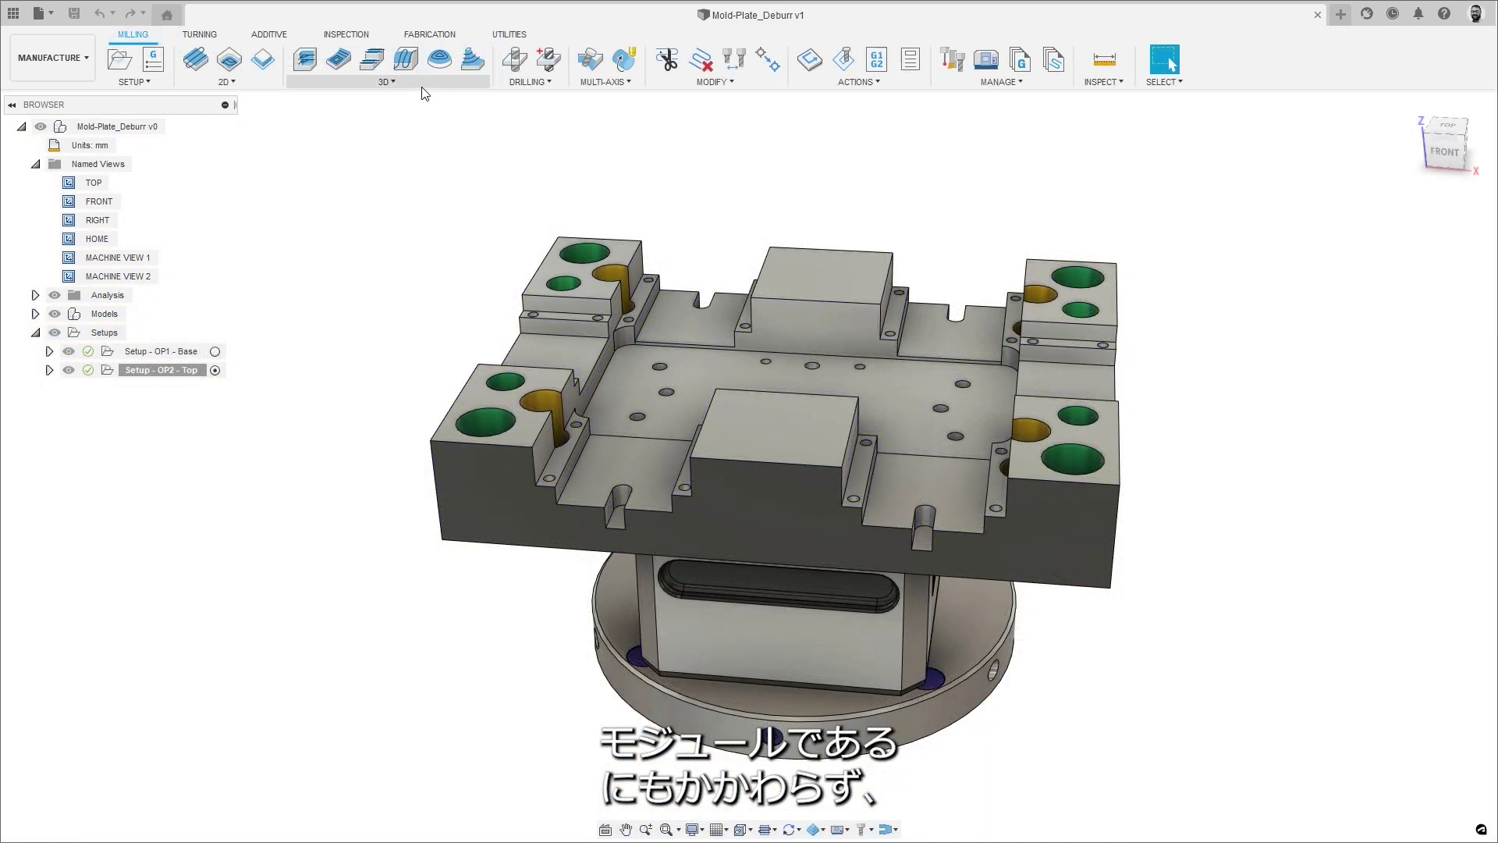
# Tilt the deburr tool orientation to 50 degrees in the geometry settings
pyautogui.click(320, 426)
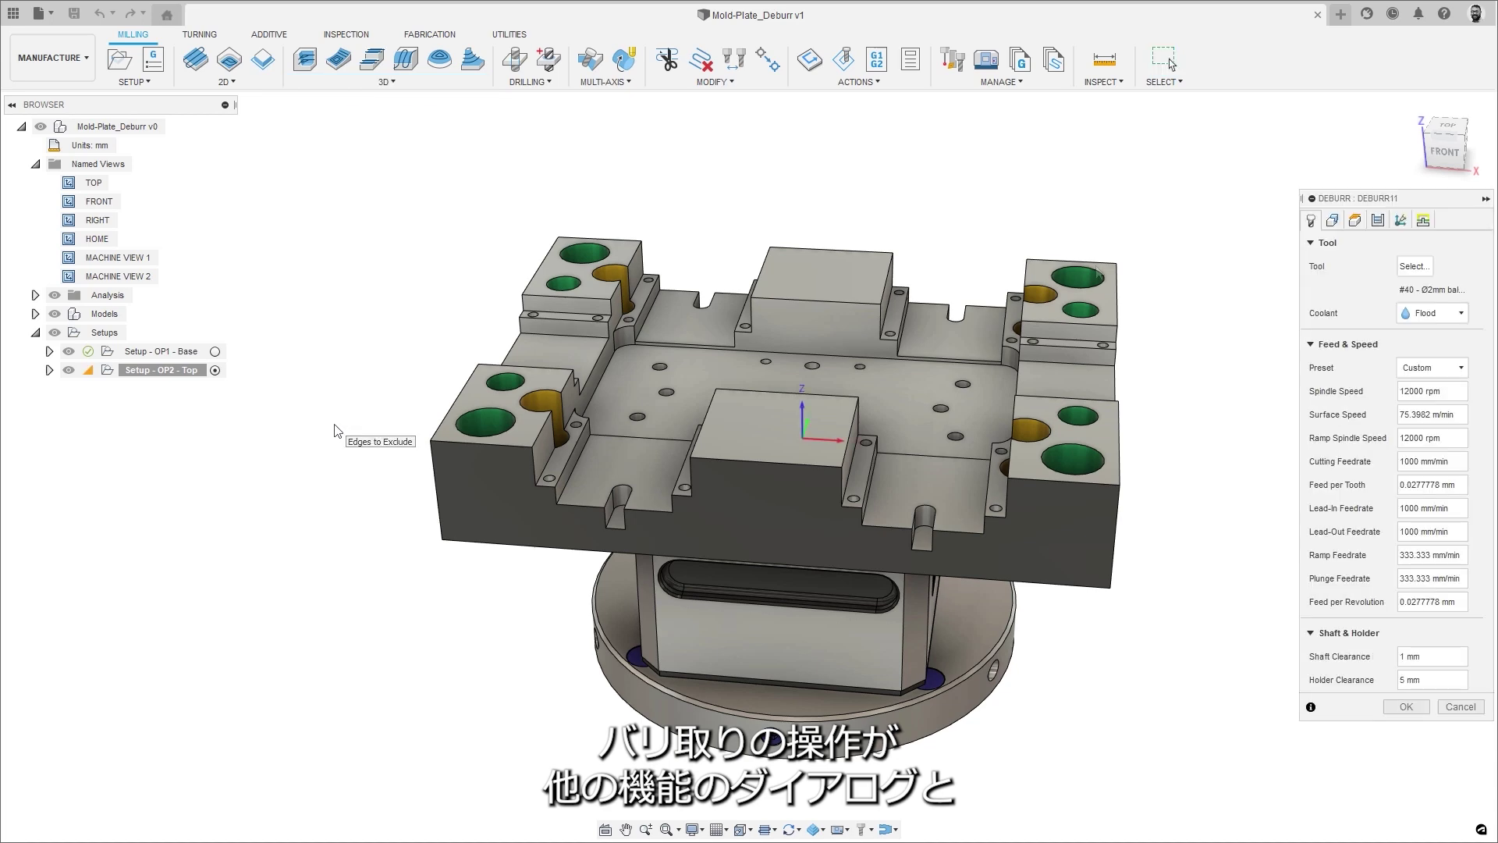
pyautogui.click(1332, 220)
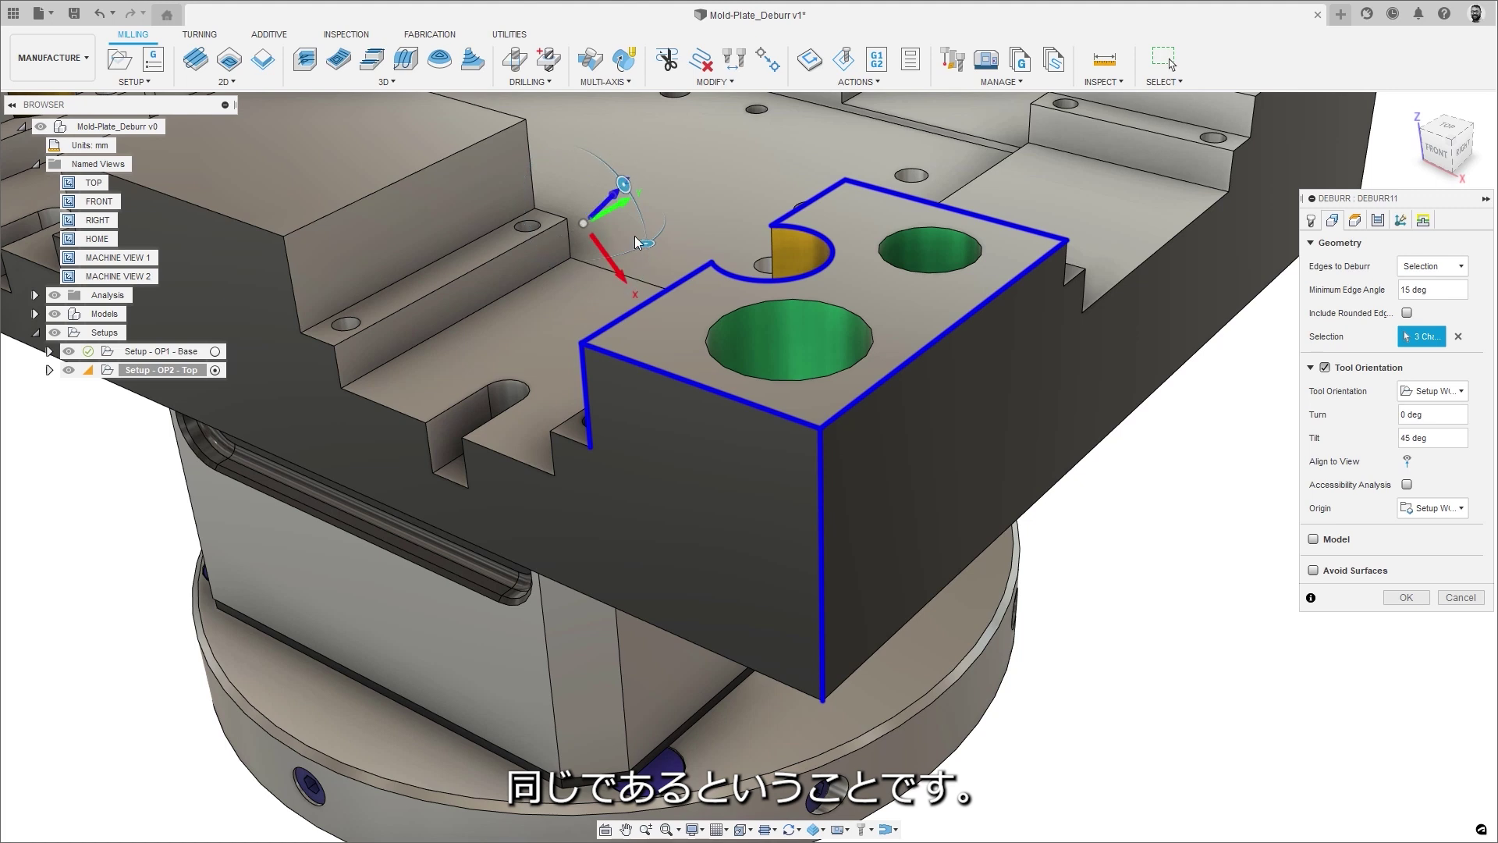
pyautogui.moveTo(639, 243); pyautogui.dragTo(614, 258)
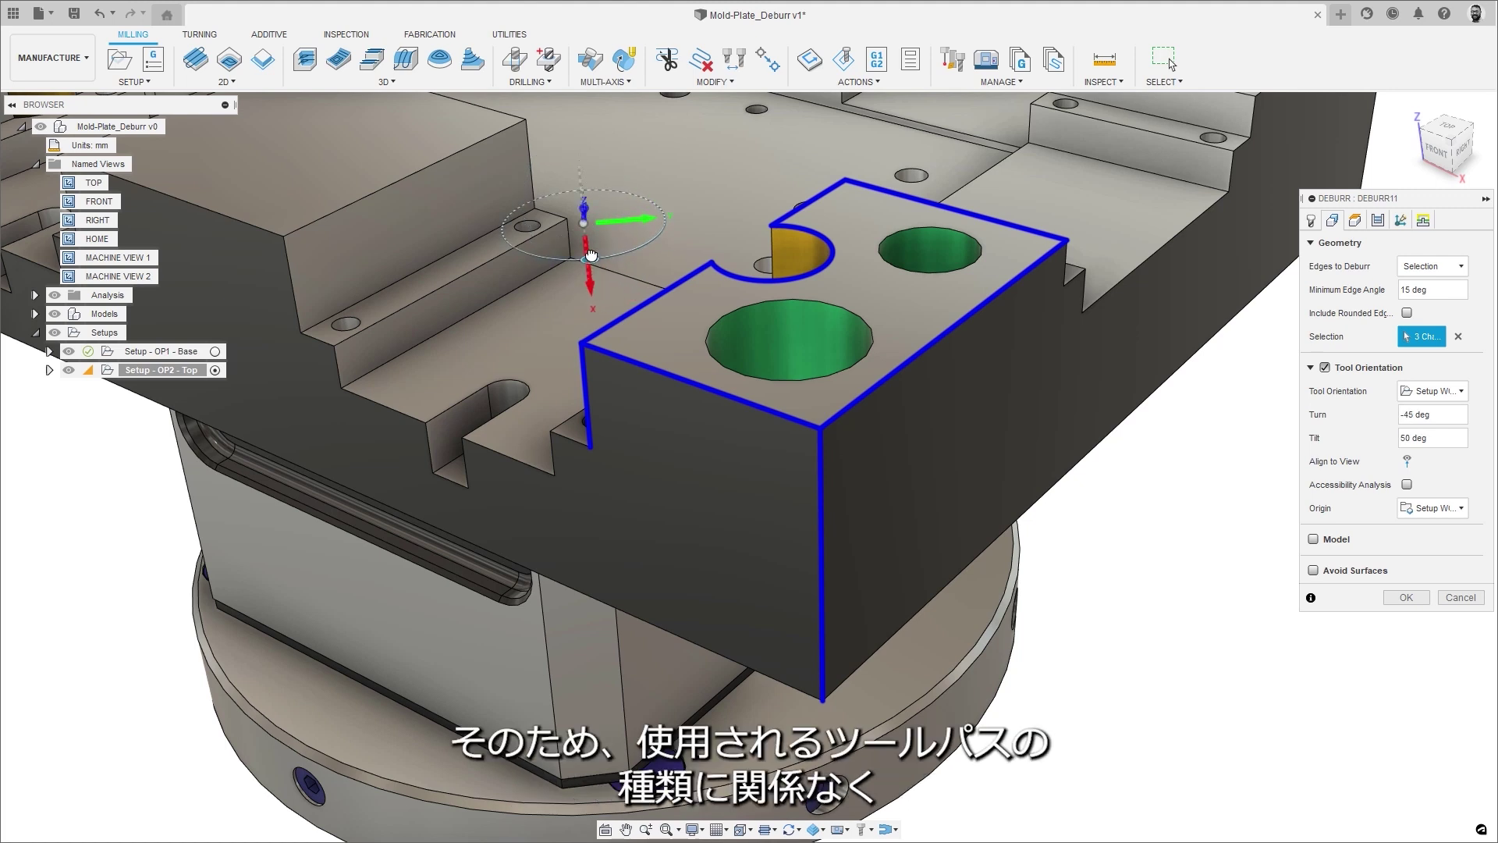
pyautogui.click(1377, 220)
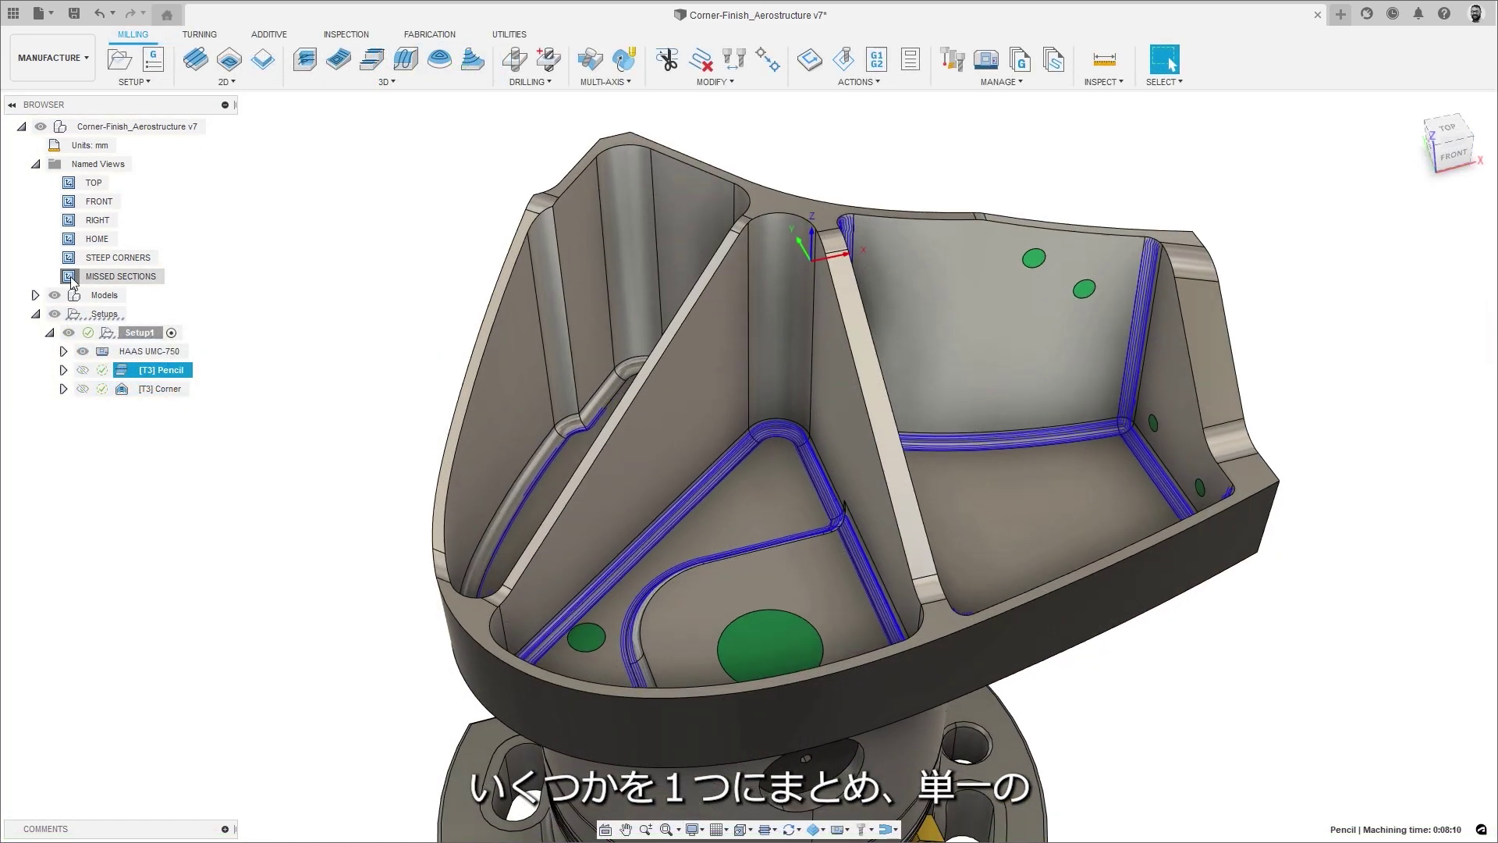
# Make the 8mm Ball Endmill the Corner reference tool and expand Shallow Passes
pyautogui.doubleClick(70, 278)
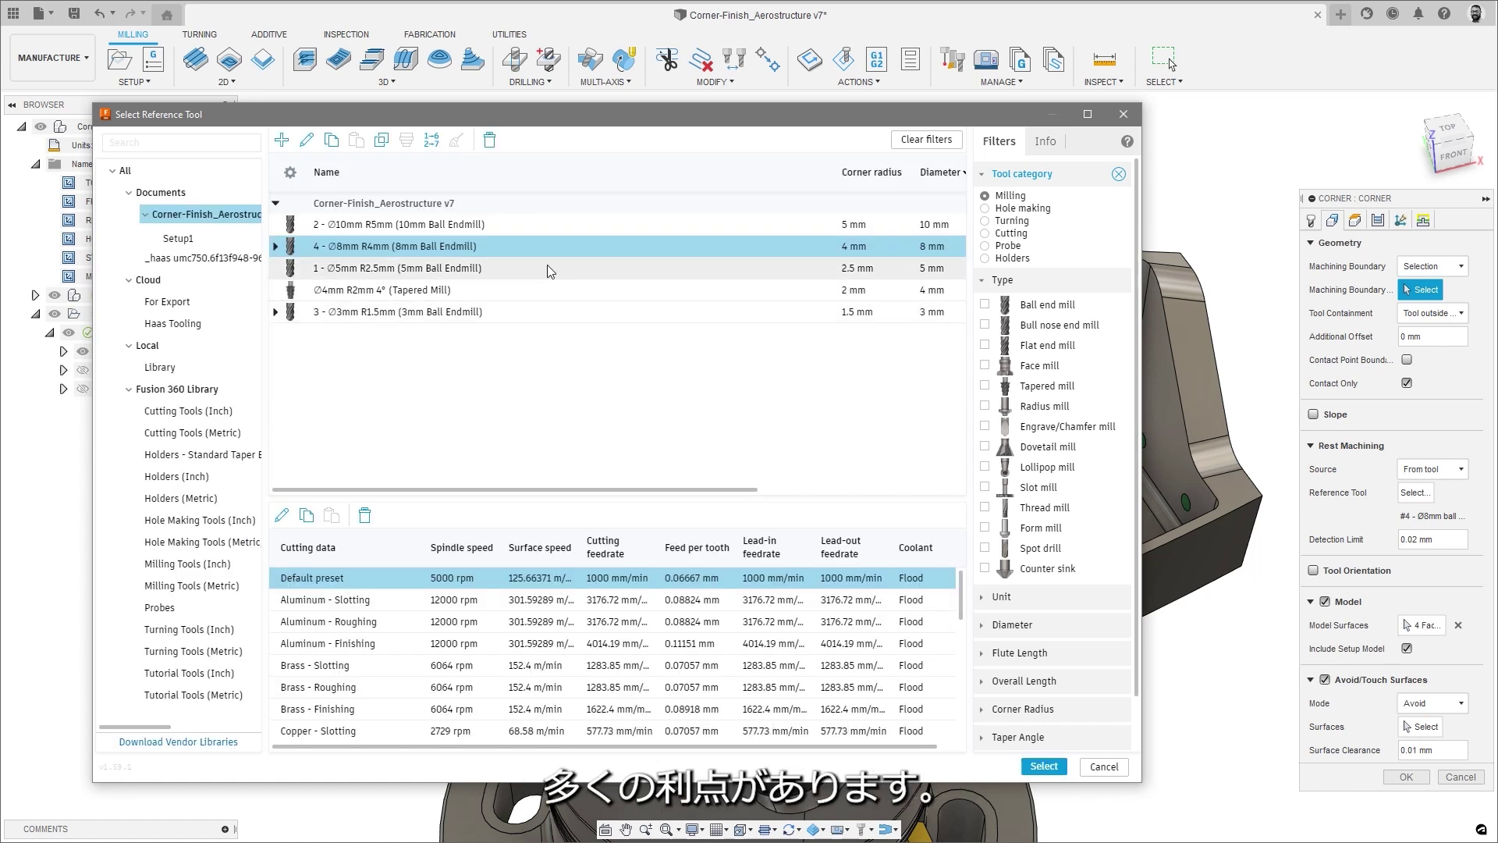
pyautogui.click(472, 248)
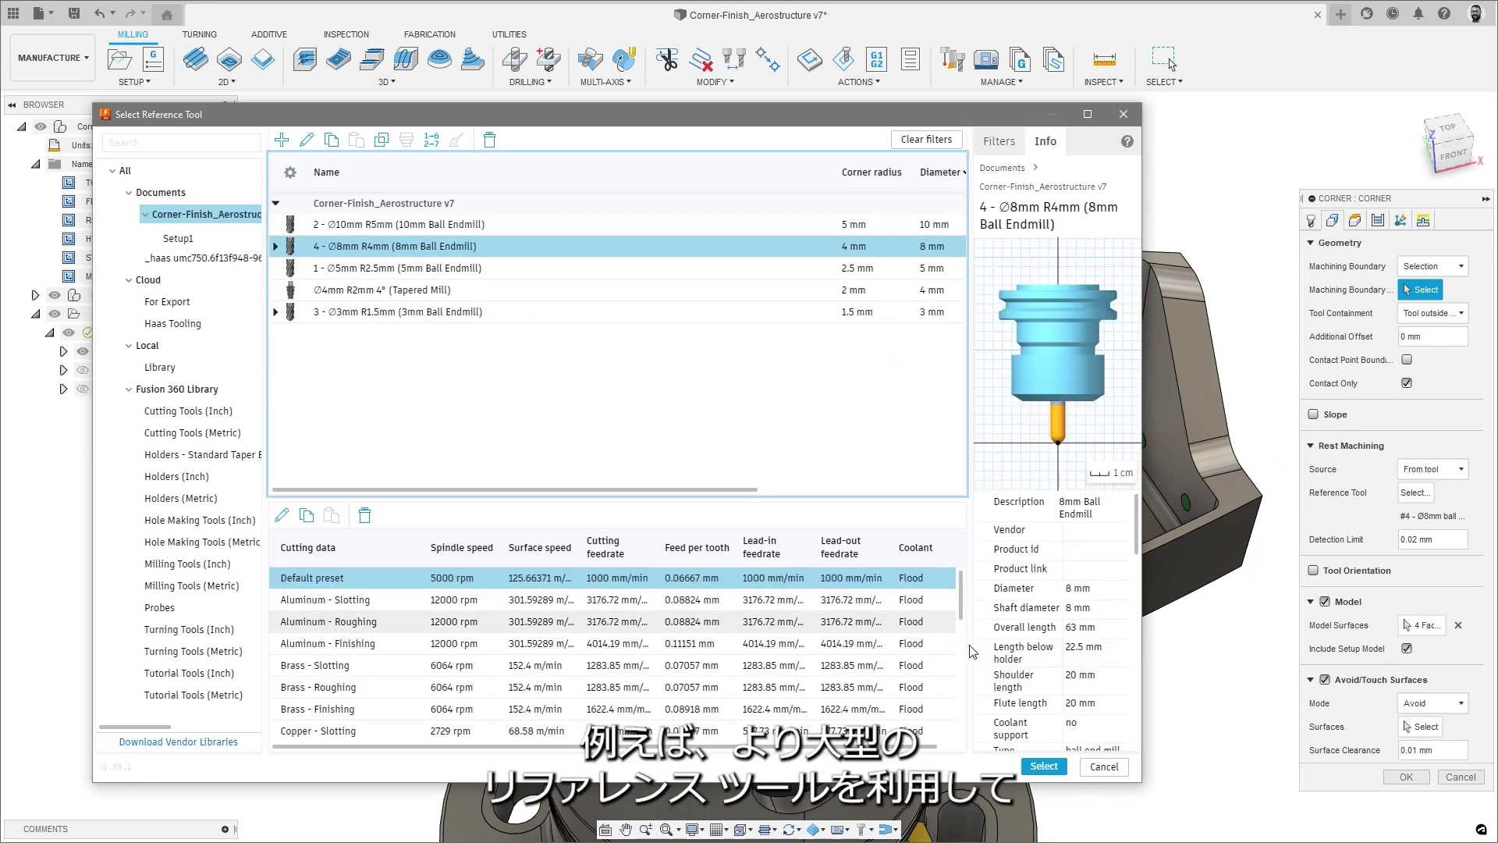
pyautogui.click(1058, 768)
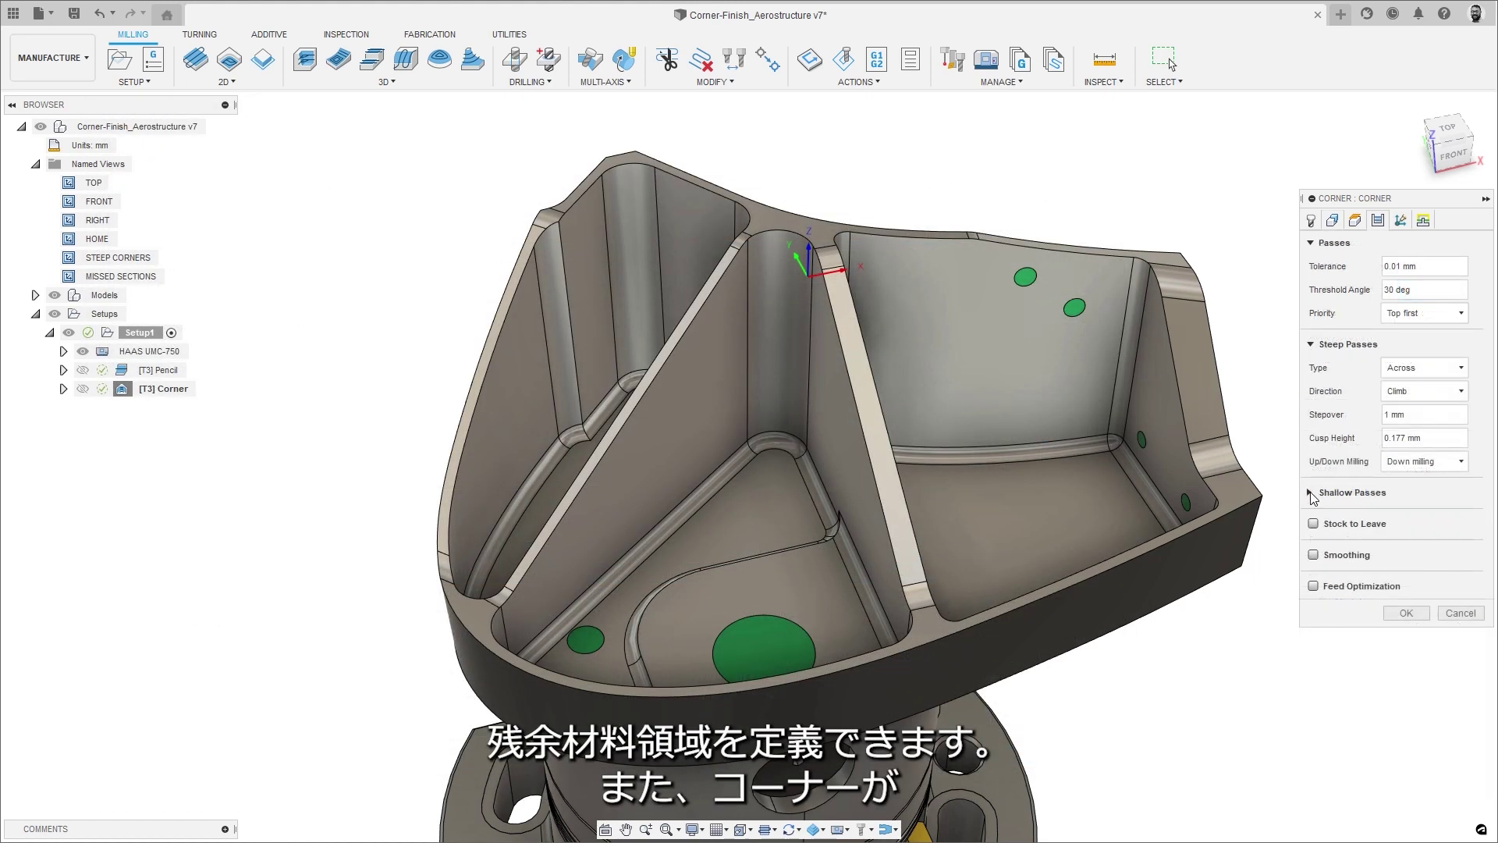
pyautogui.click(1311, 494)
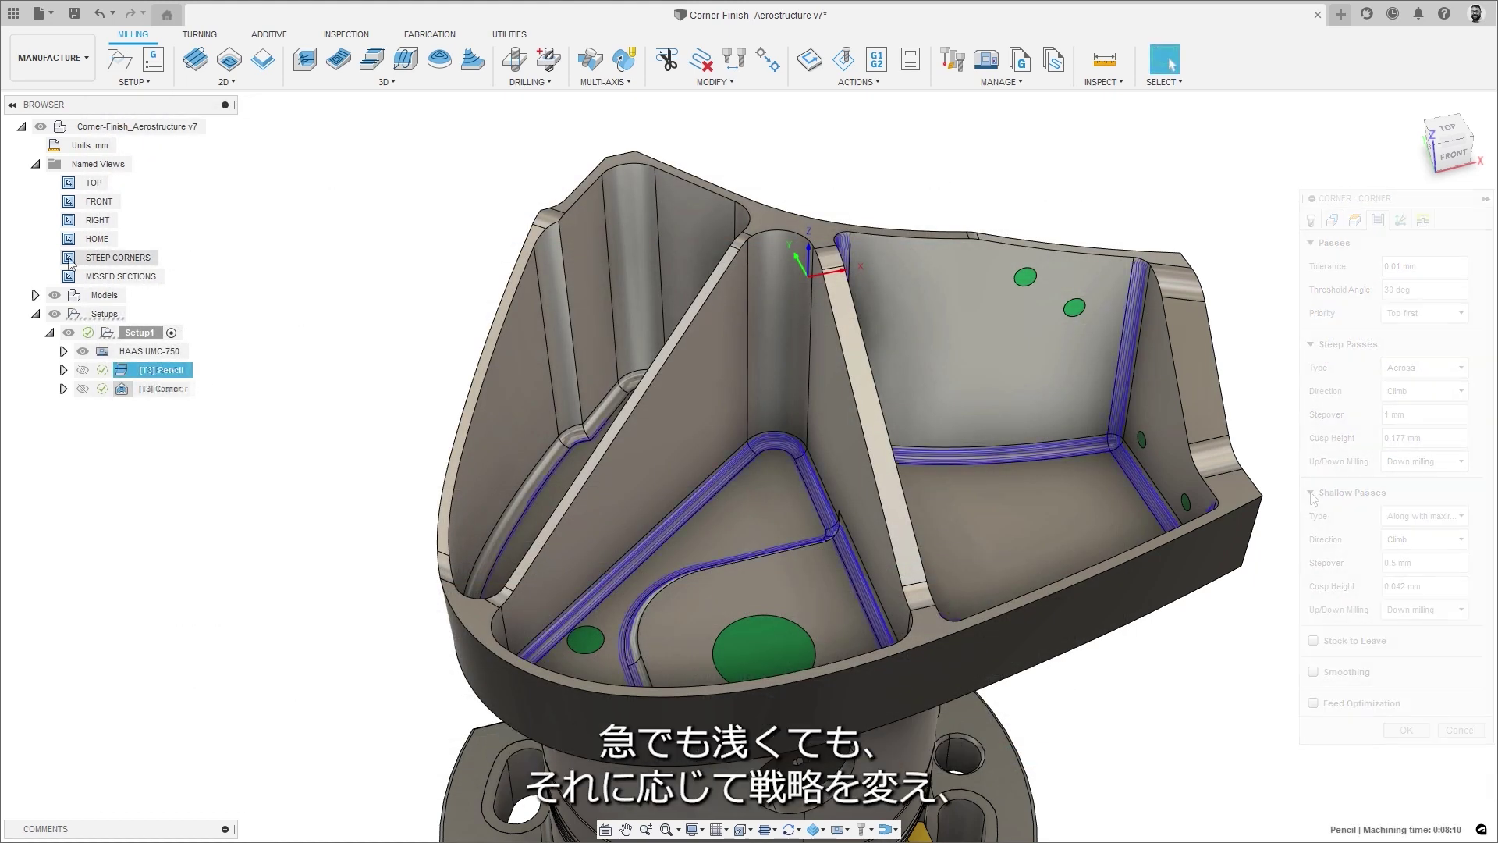
pyautogui.doubleClick(69, 257)
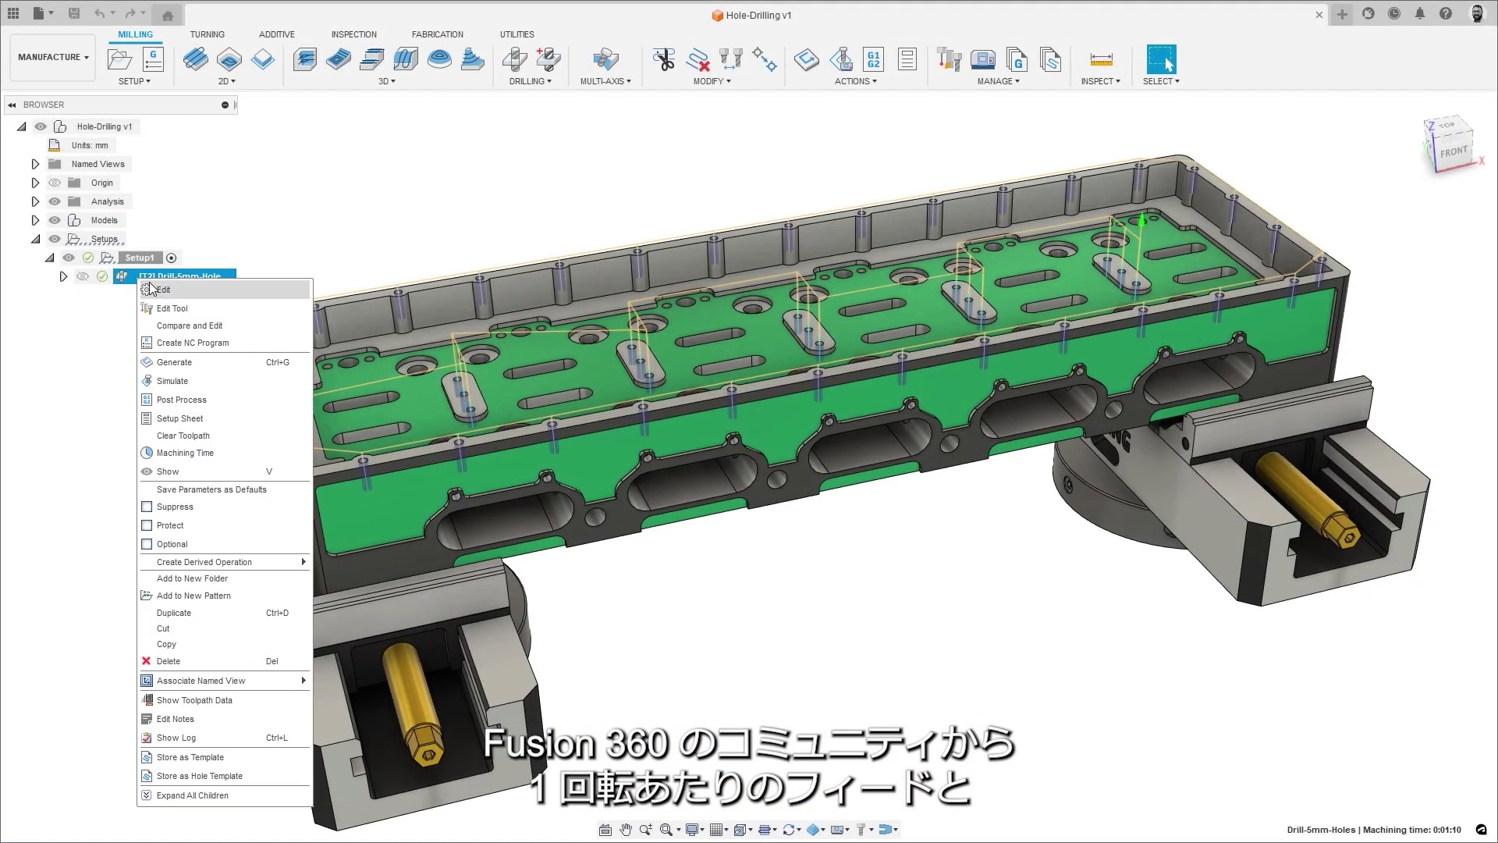
# Edit the 5mm drill's default preset to 500 mm/min plunge, 1500 mm/min retract, 0.3 mm/rev, and apply it
pyautogui.click(160, 289)
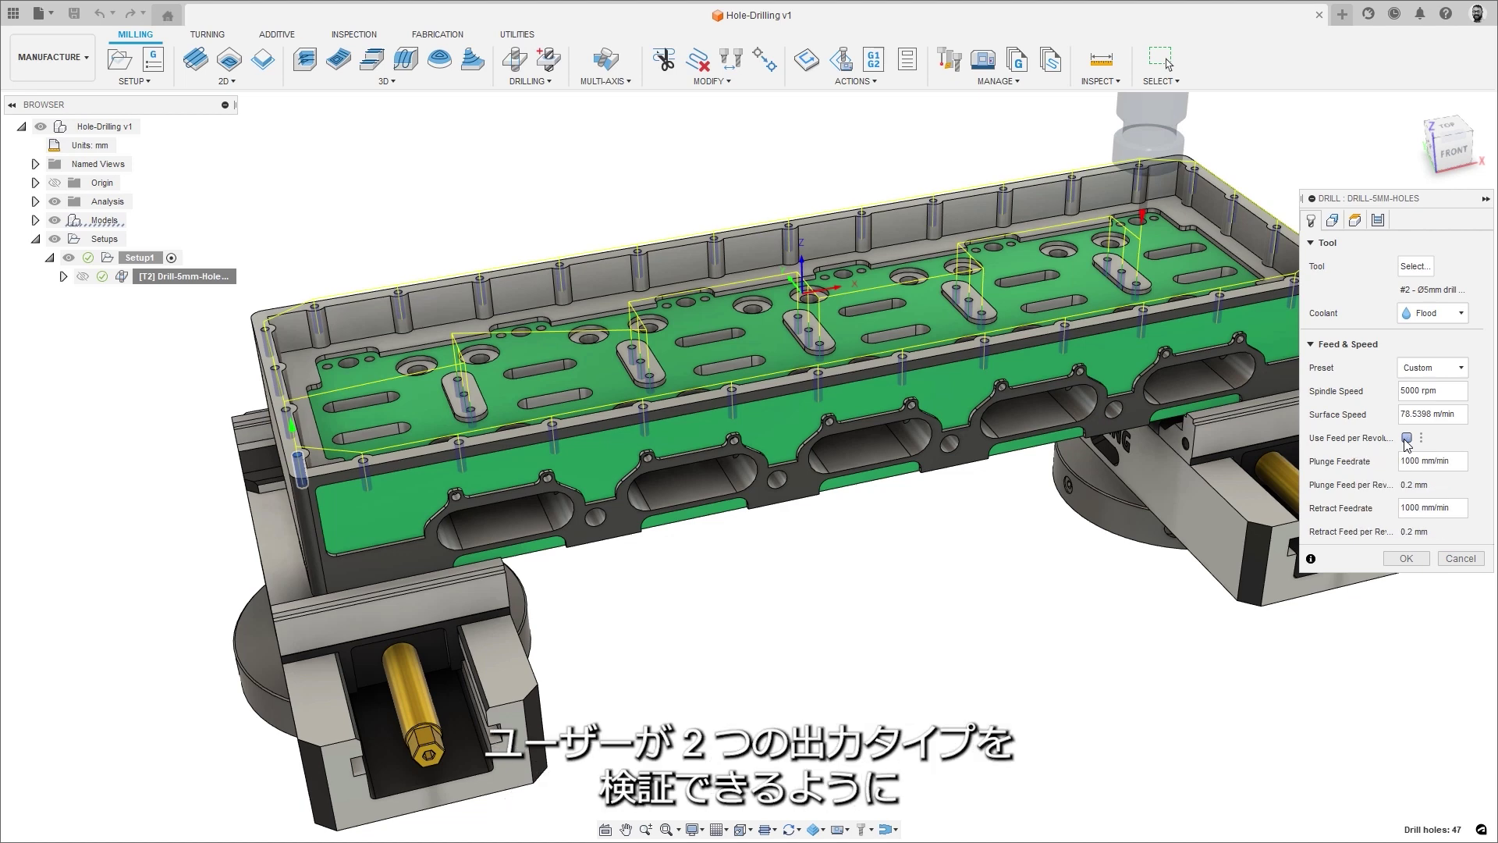
pyautogui.click(1414, 267)
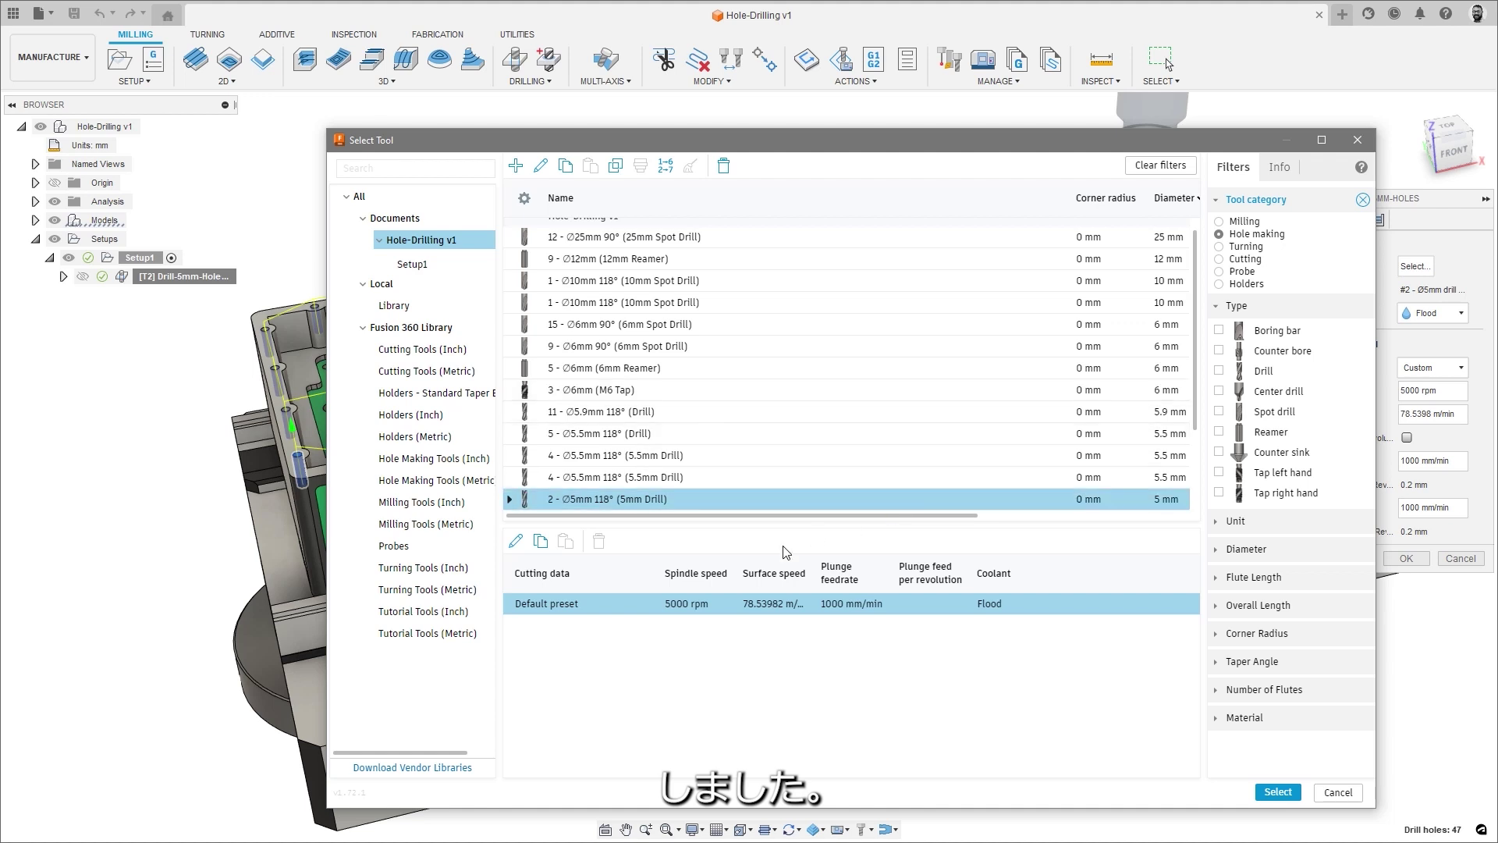
pyautogui.rightClick(622, 604)
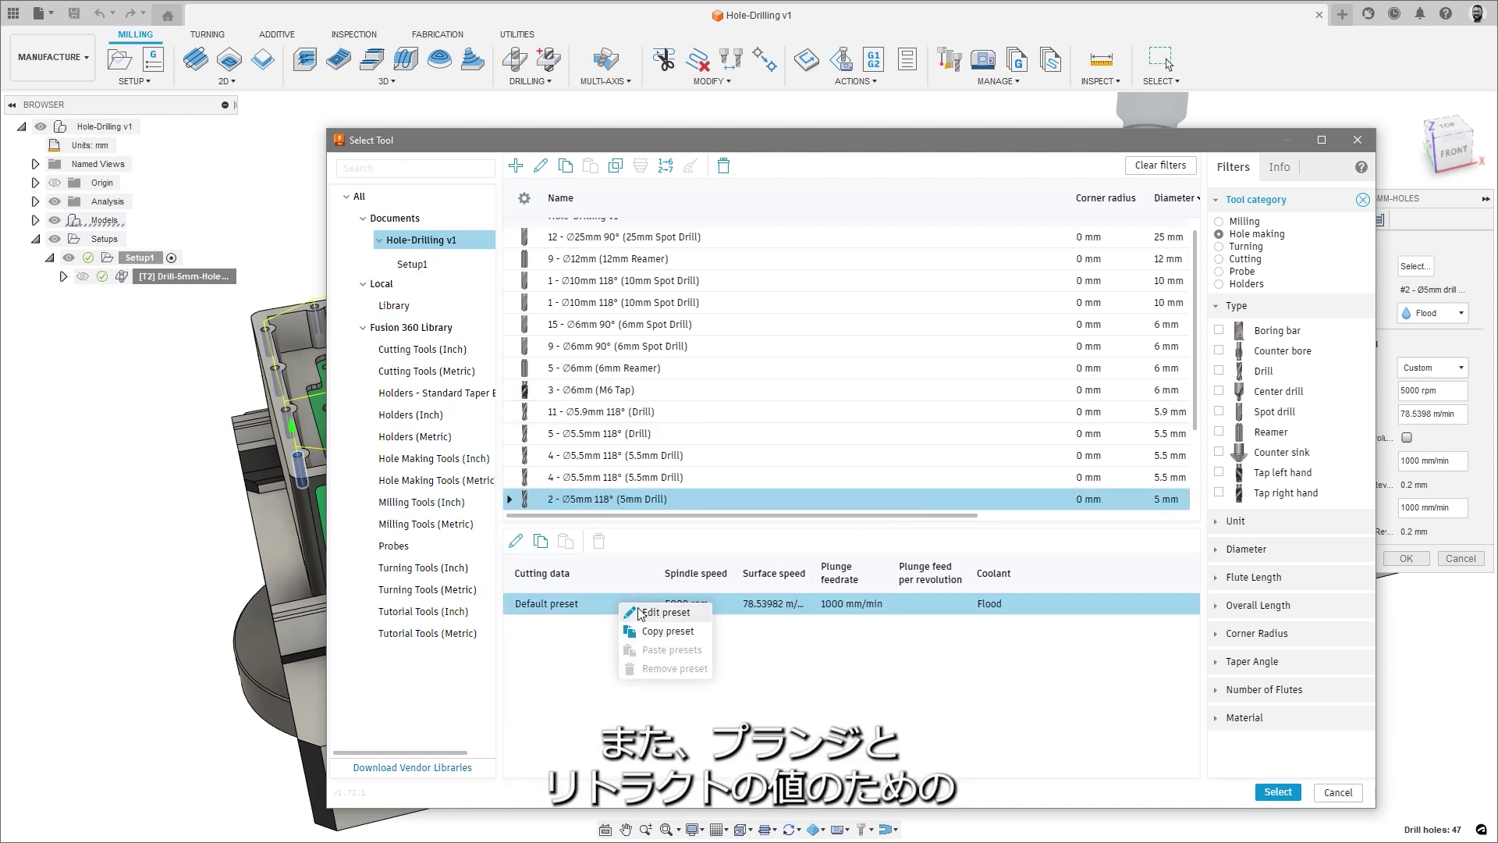
pyautogui.click(663, 612)
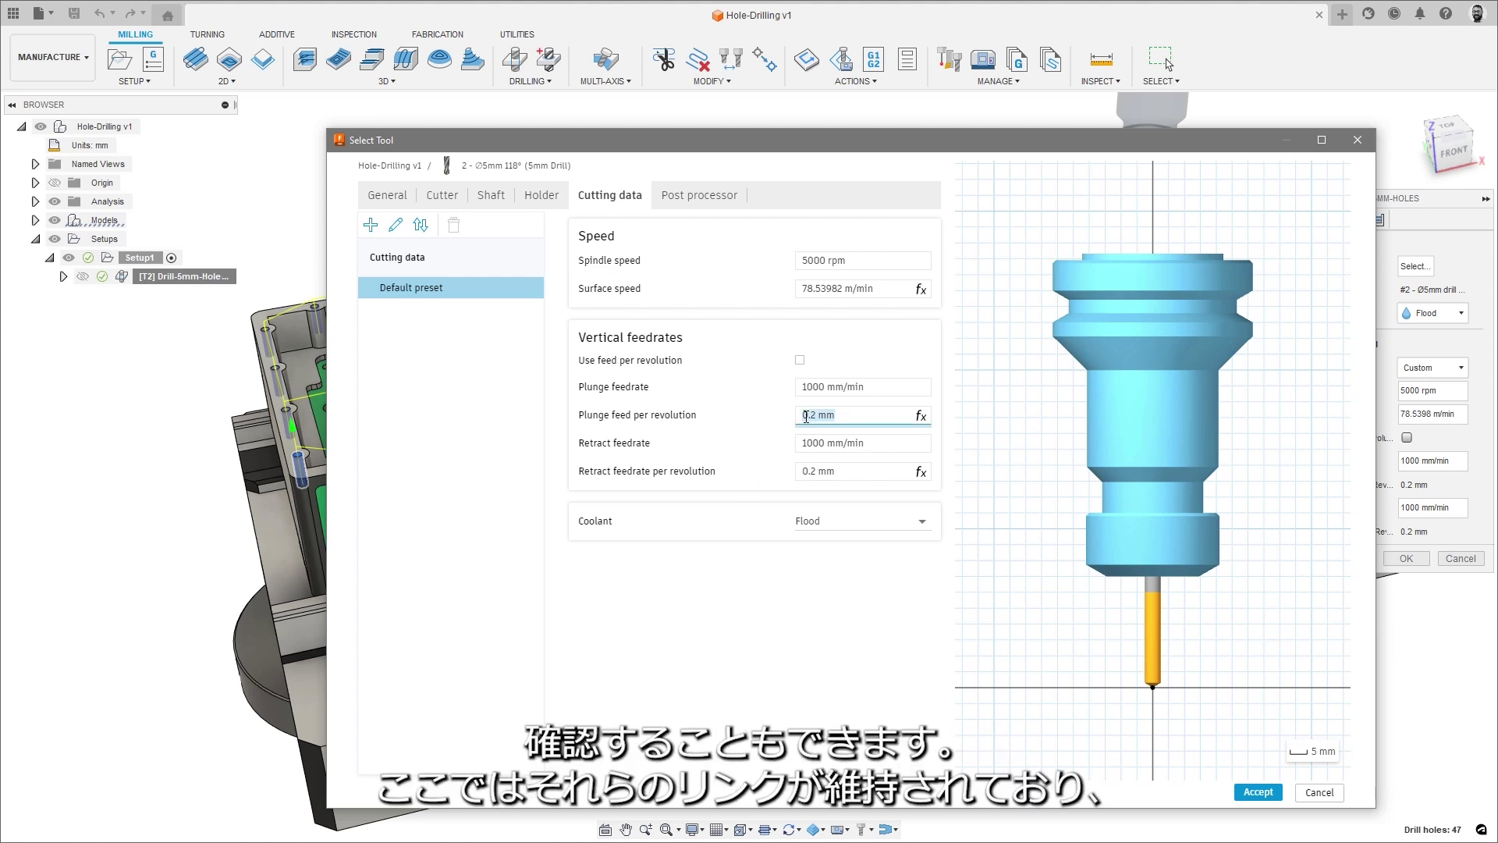
pyautogui.write('0')
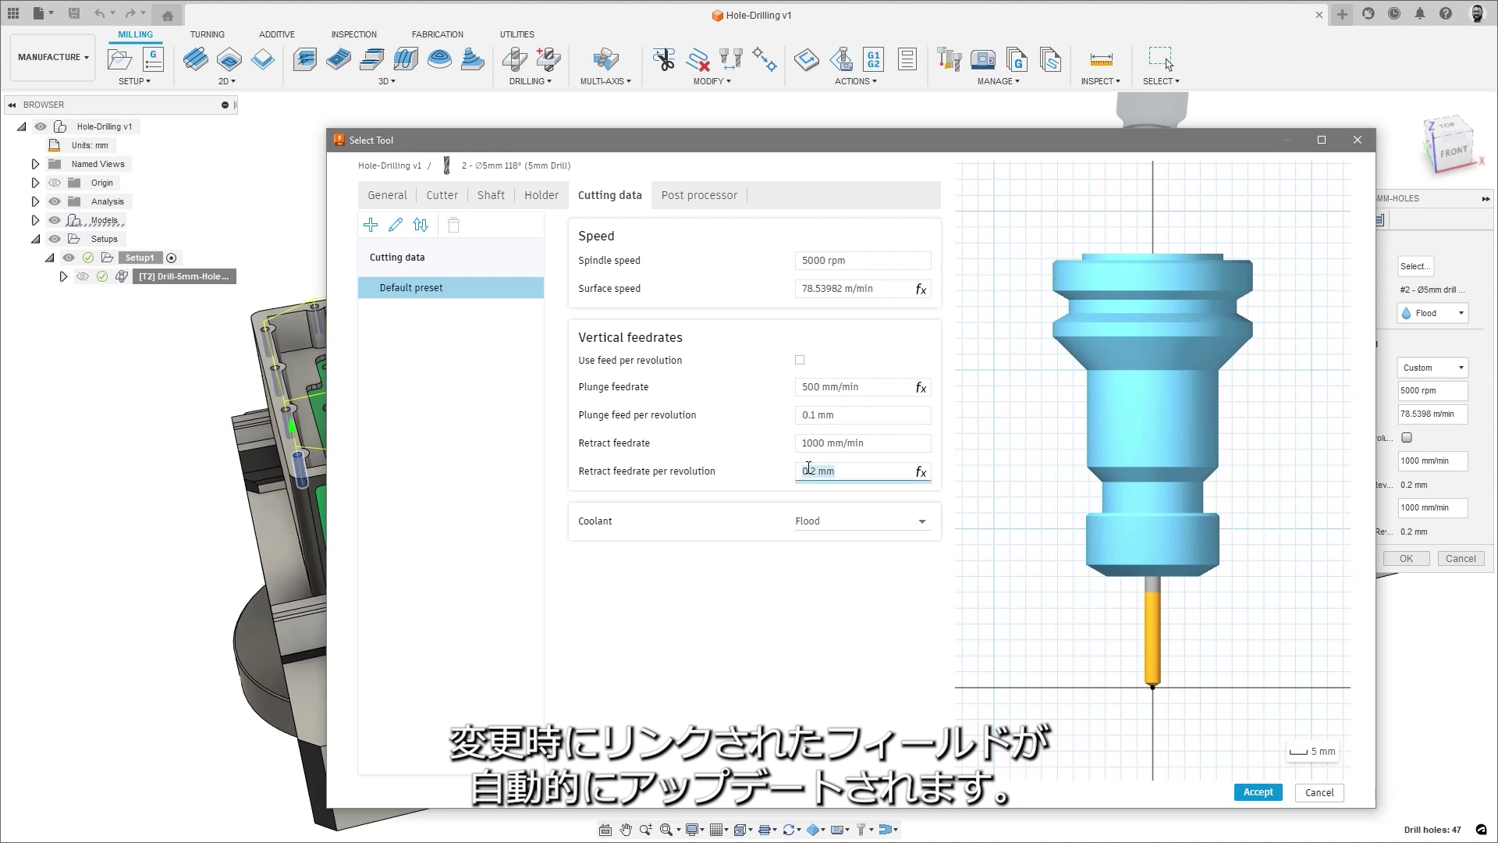
pyautogui.write('0.3')
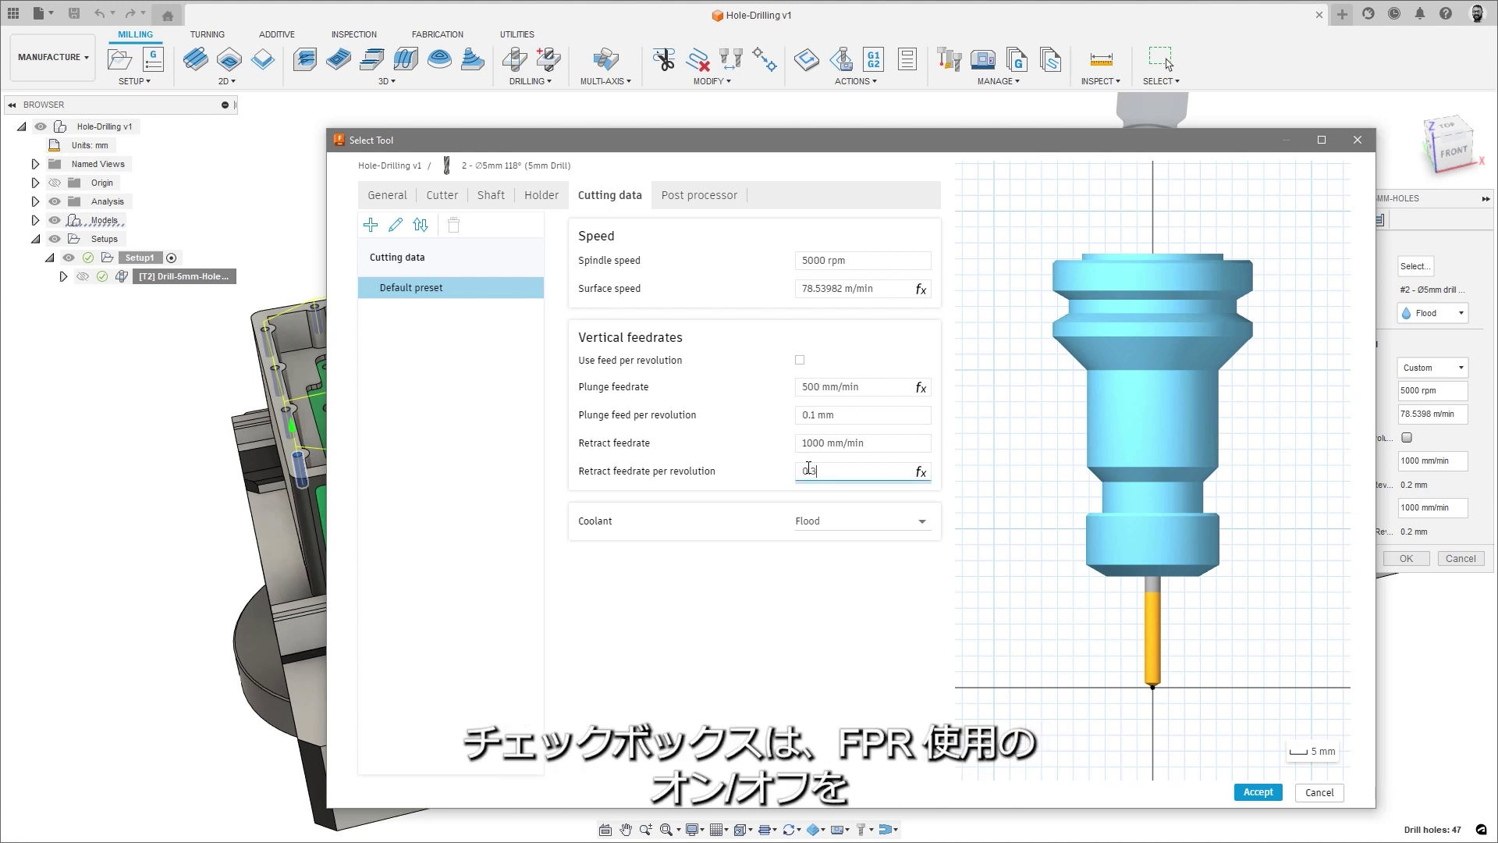
pyautogui.click(841, 415)
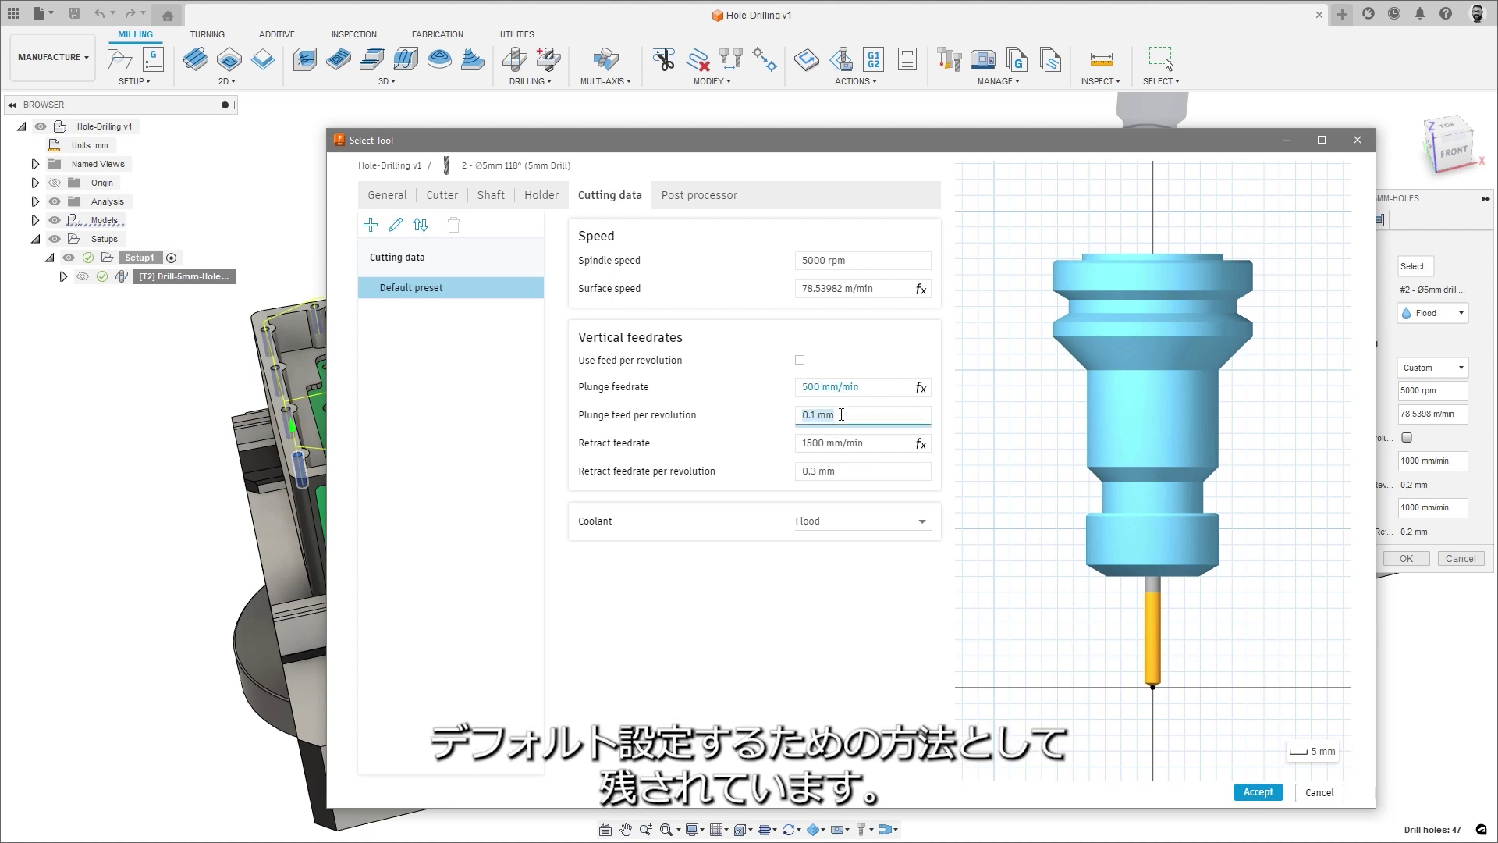
pyautogui.click(800, 360)
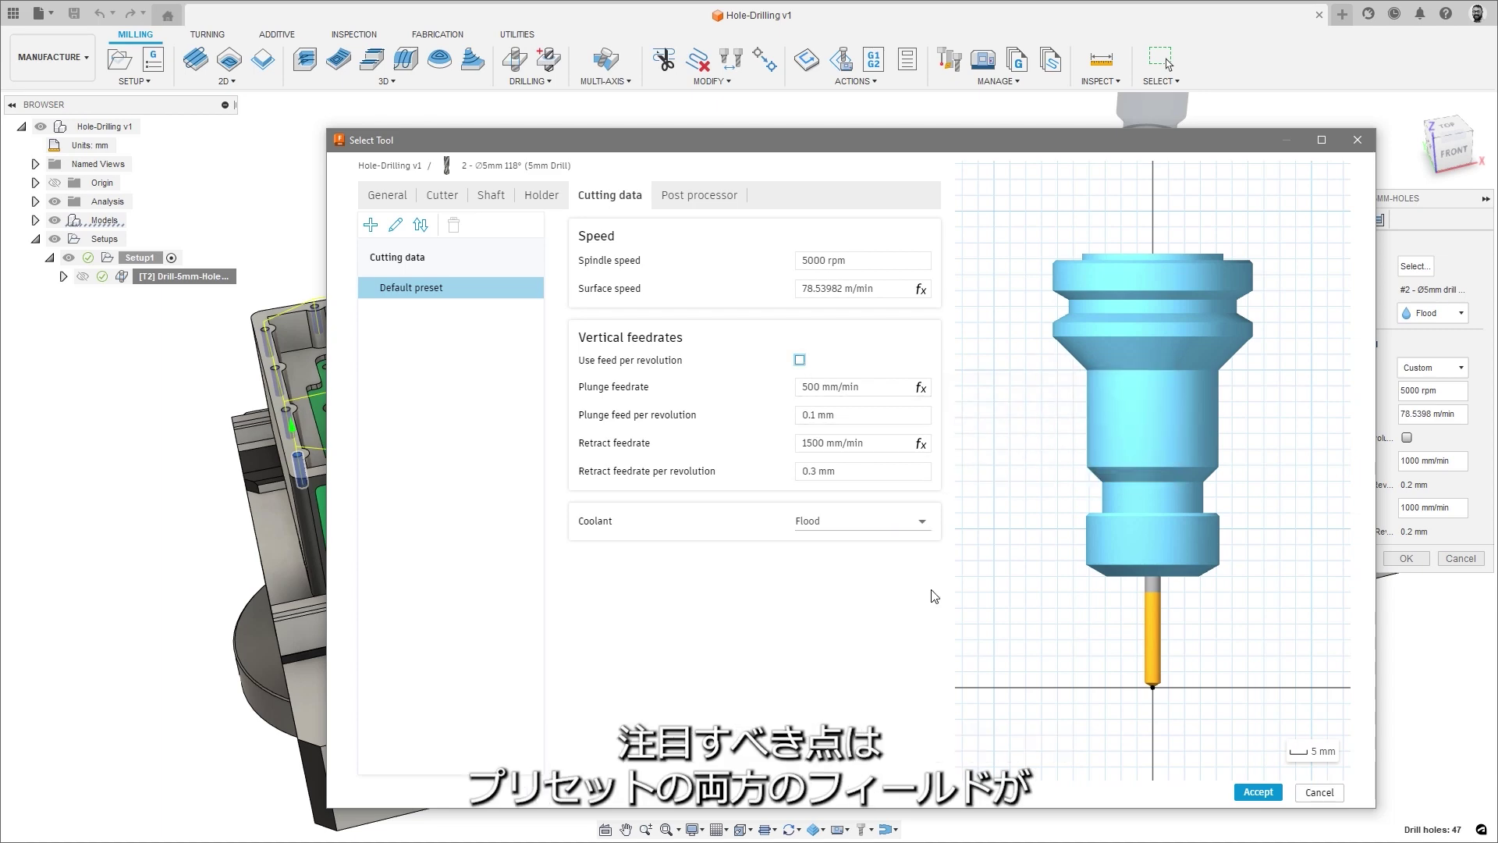
pyautogui.click(1259, 792)
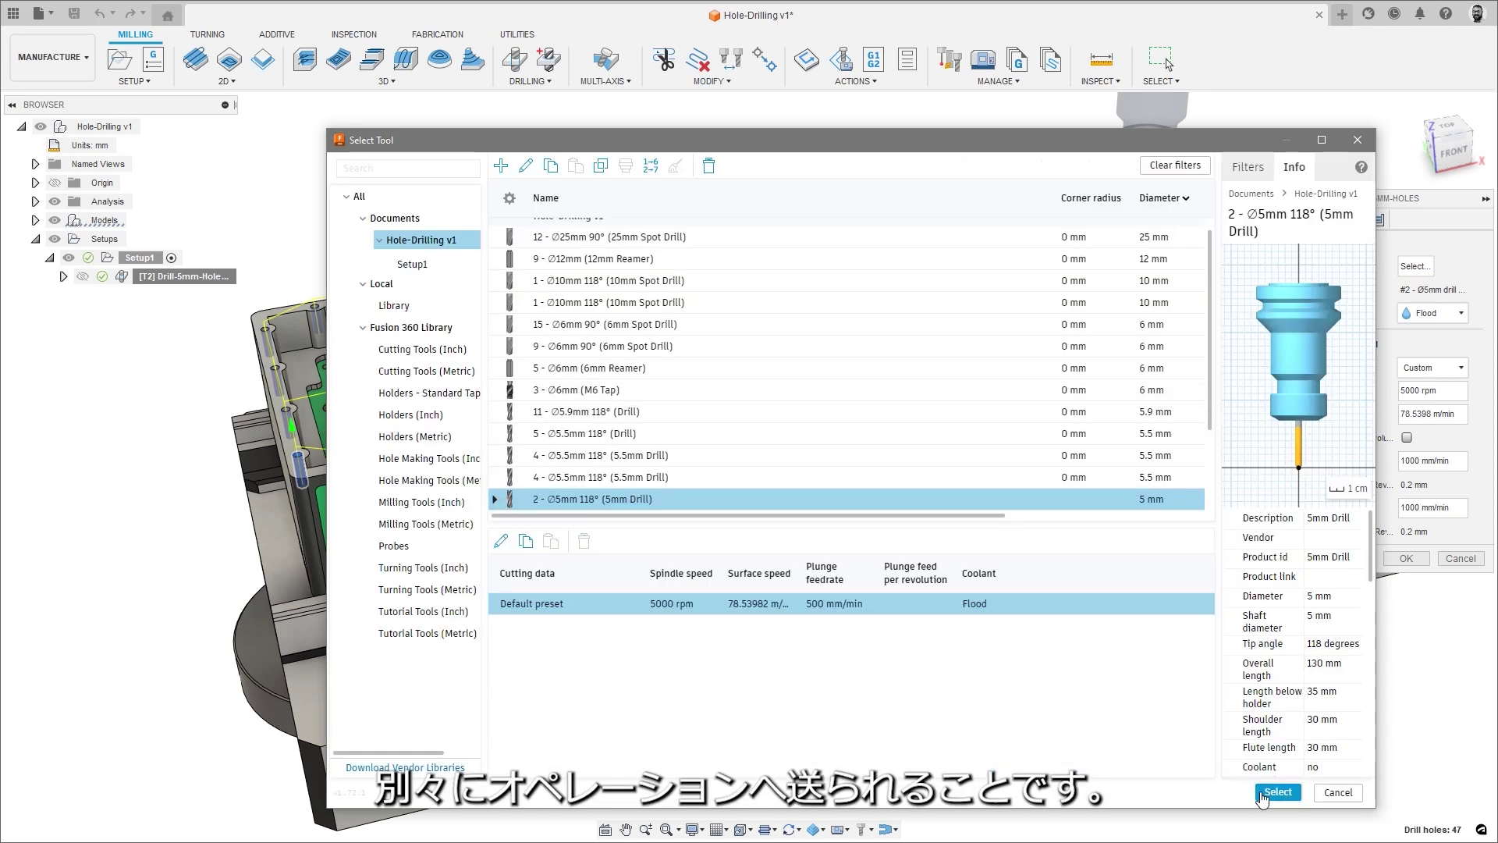
pyautogui.click(1258, 792)
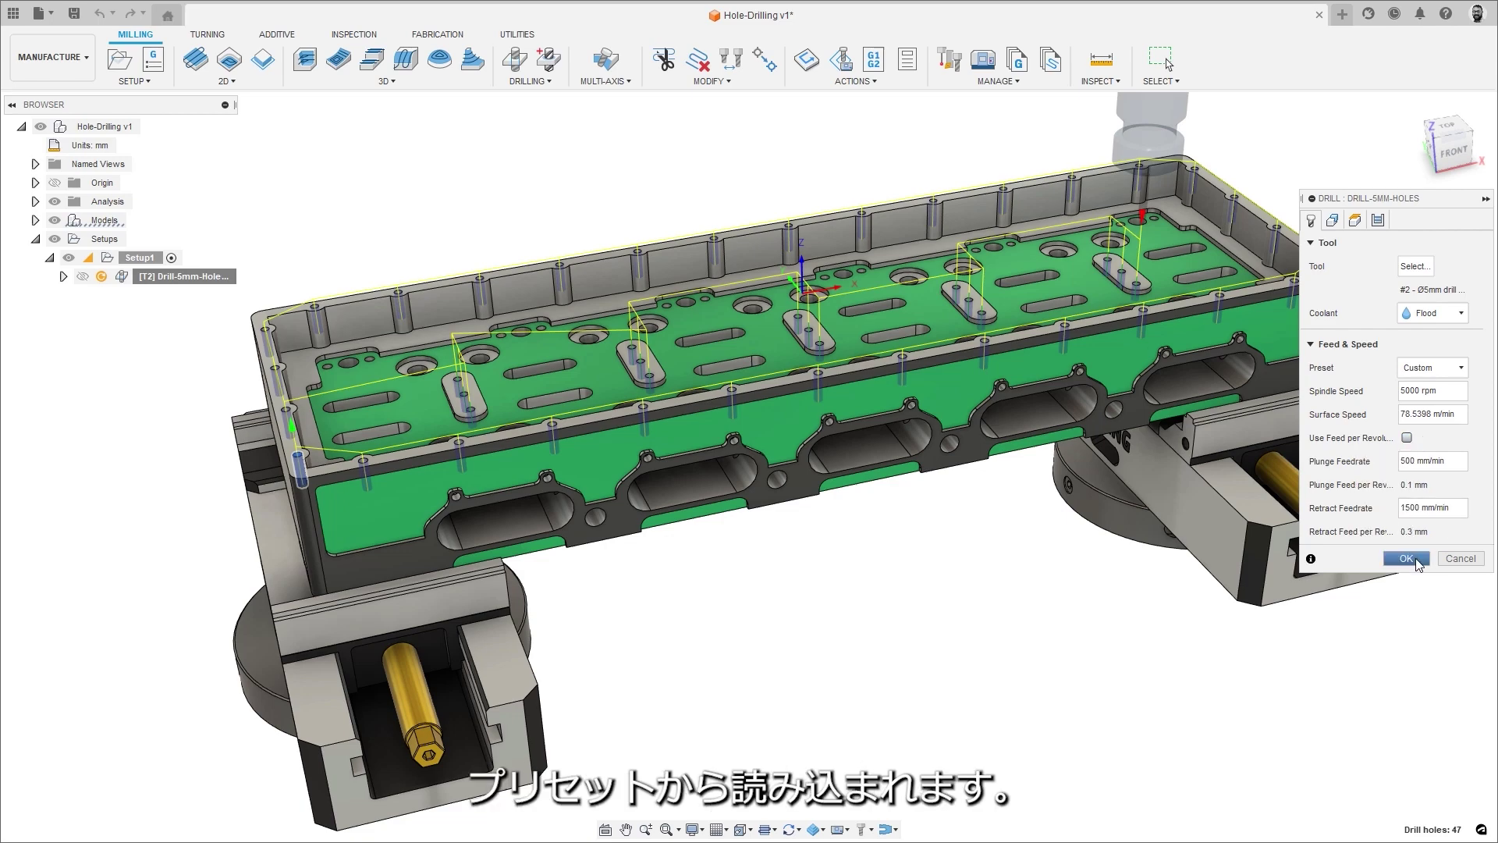
pyautogui.click(1406, 559)
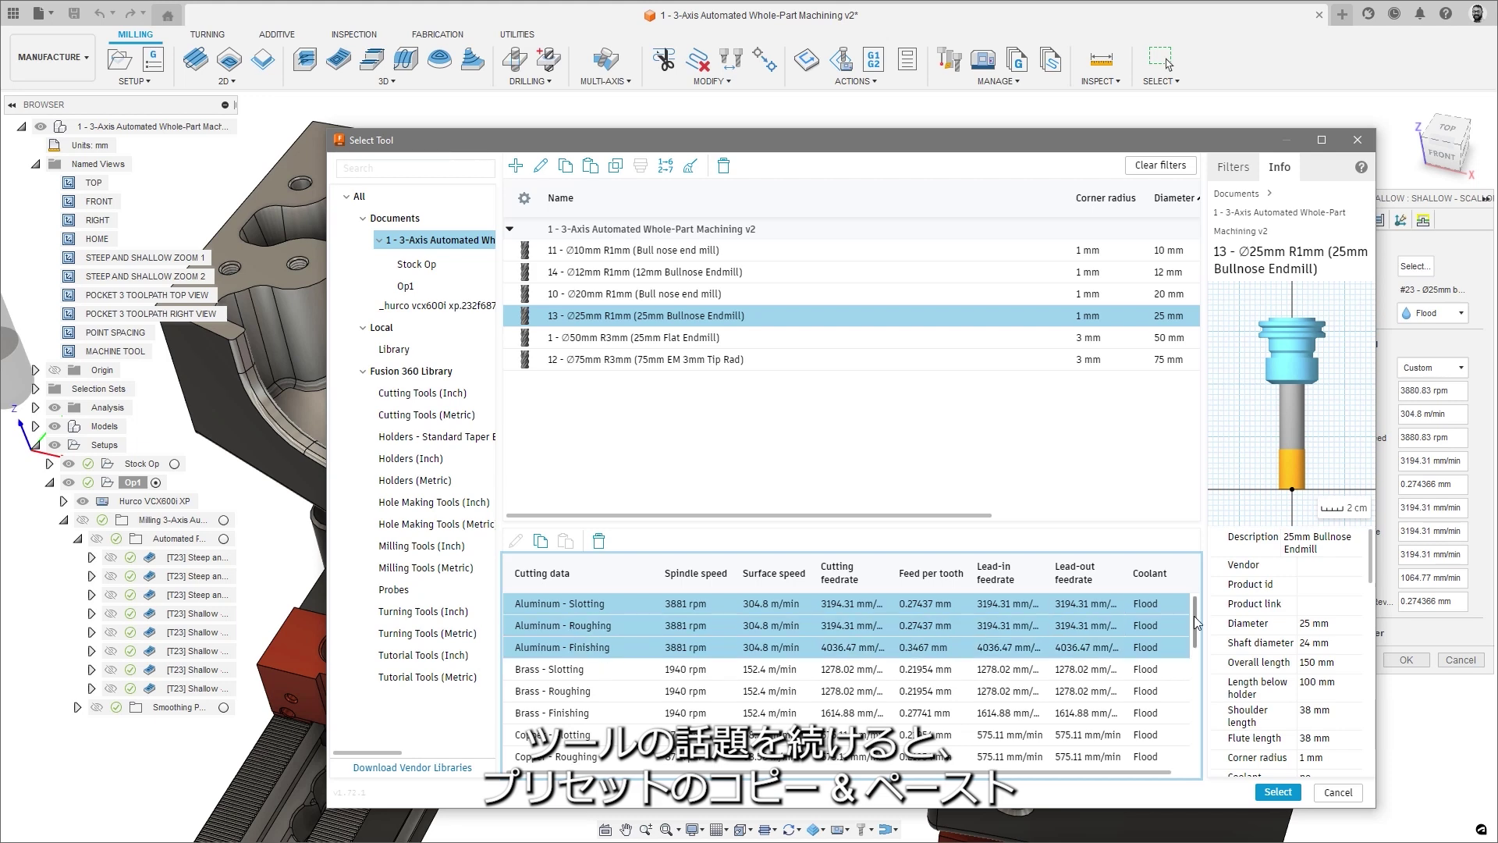
# Copy the Stainless Steel presets and paste them onto the 10mm and 20mm bull nose mills
pyautogui.scroll(-5, 650, 642)
pyautogui.keyDown('shift'); pyautogui.click(630, 667); pyautogui.keyUp('shift')
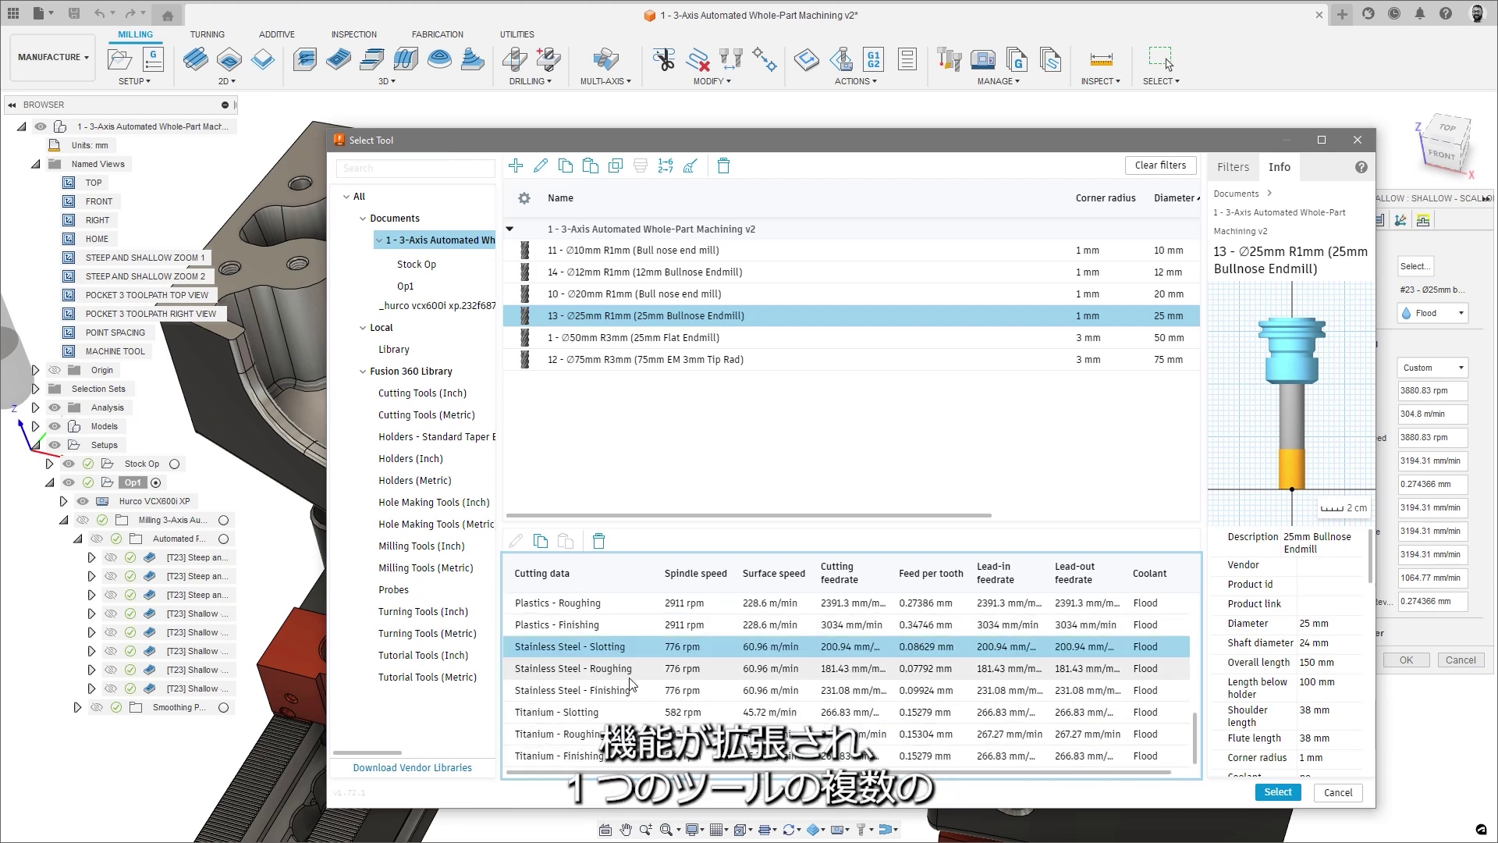
pyautogui.keyDown('shift'); pyautogui.click(632, 690); pyautogui.keyUp('shift')
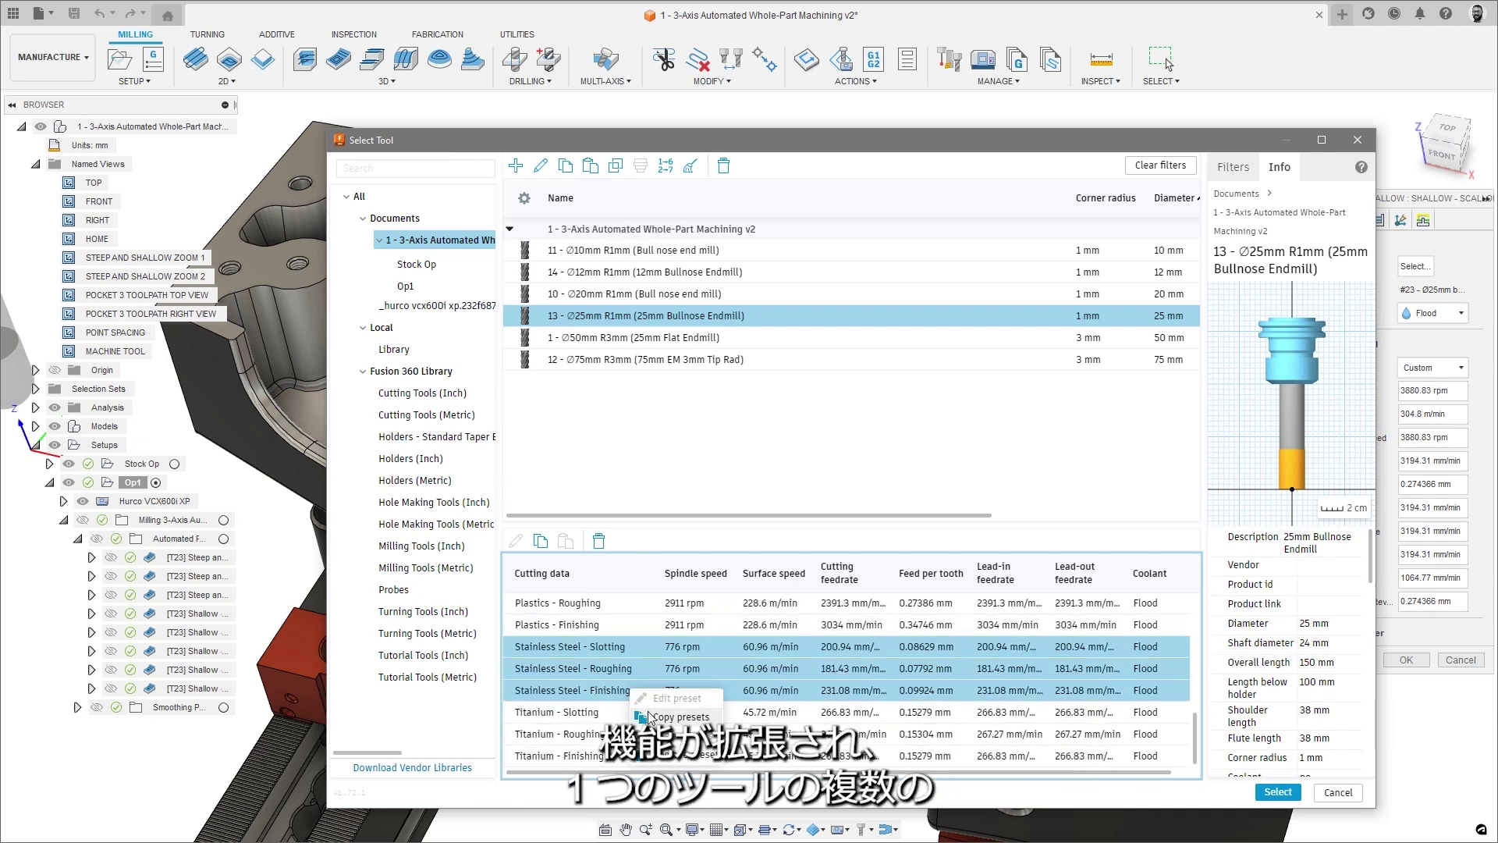
pyautogui.hotkey('ctrl', 'c')
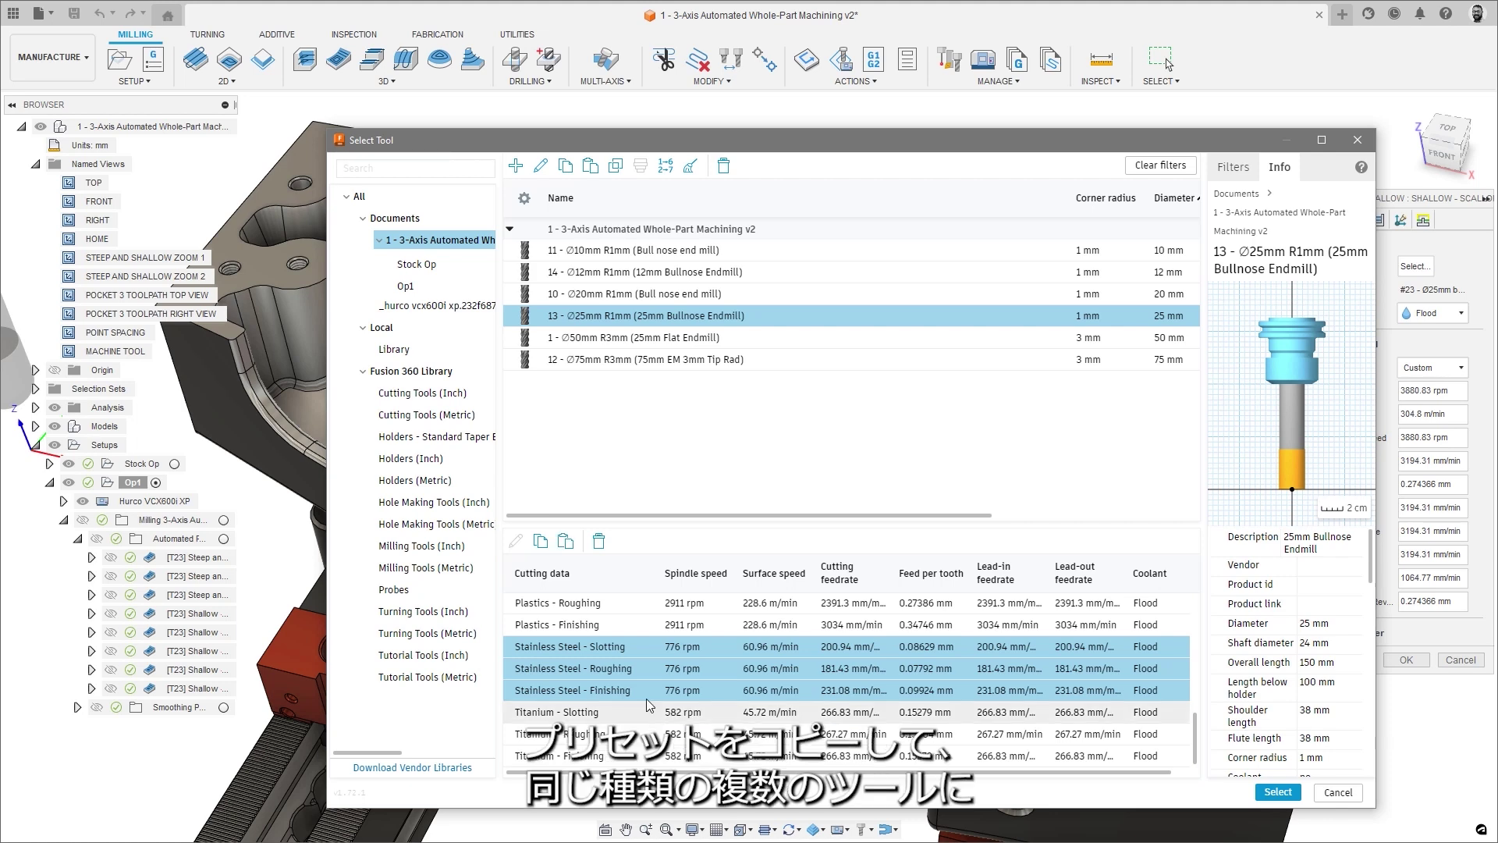
pyautogui.click(621, 251)
pyautogui.keyDown('ctrl'); pyautogui.click(624, 294); pyautogui.keyUp('ctrl')
pyautogui.rightClick(624, 296)
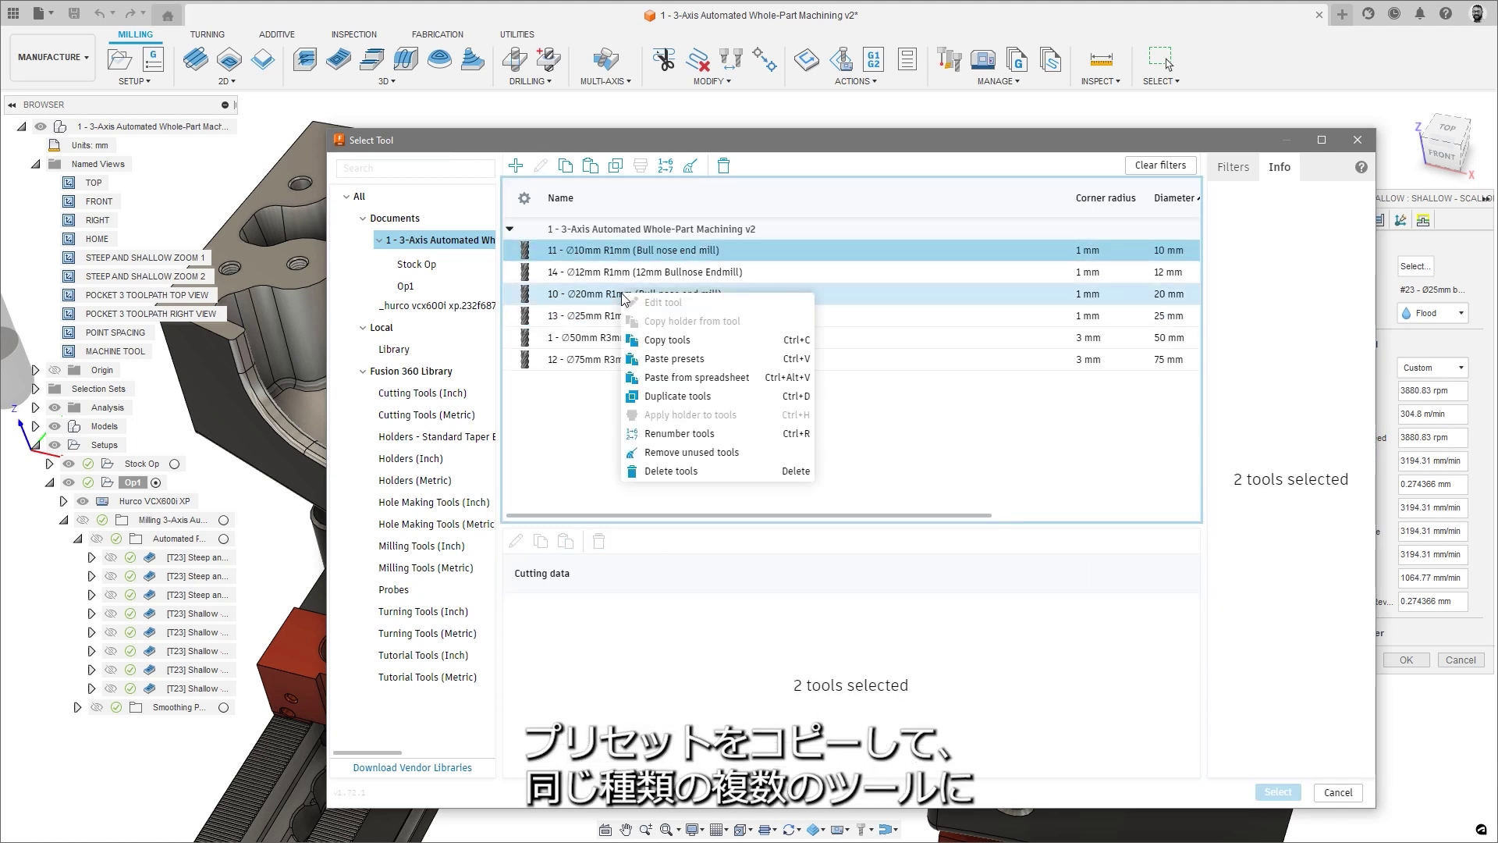
pyautogui.click(660, 359)
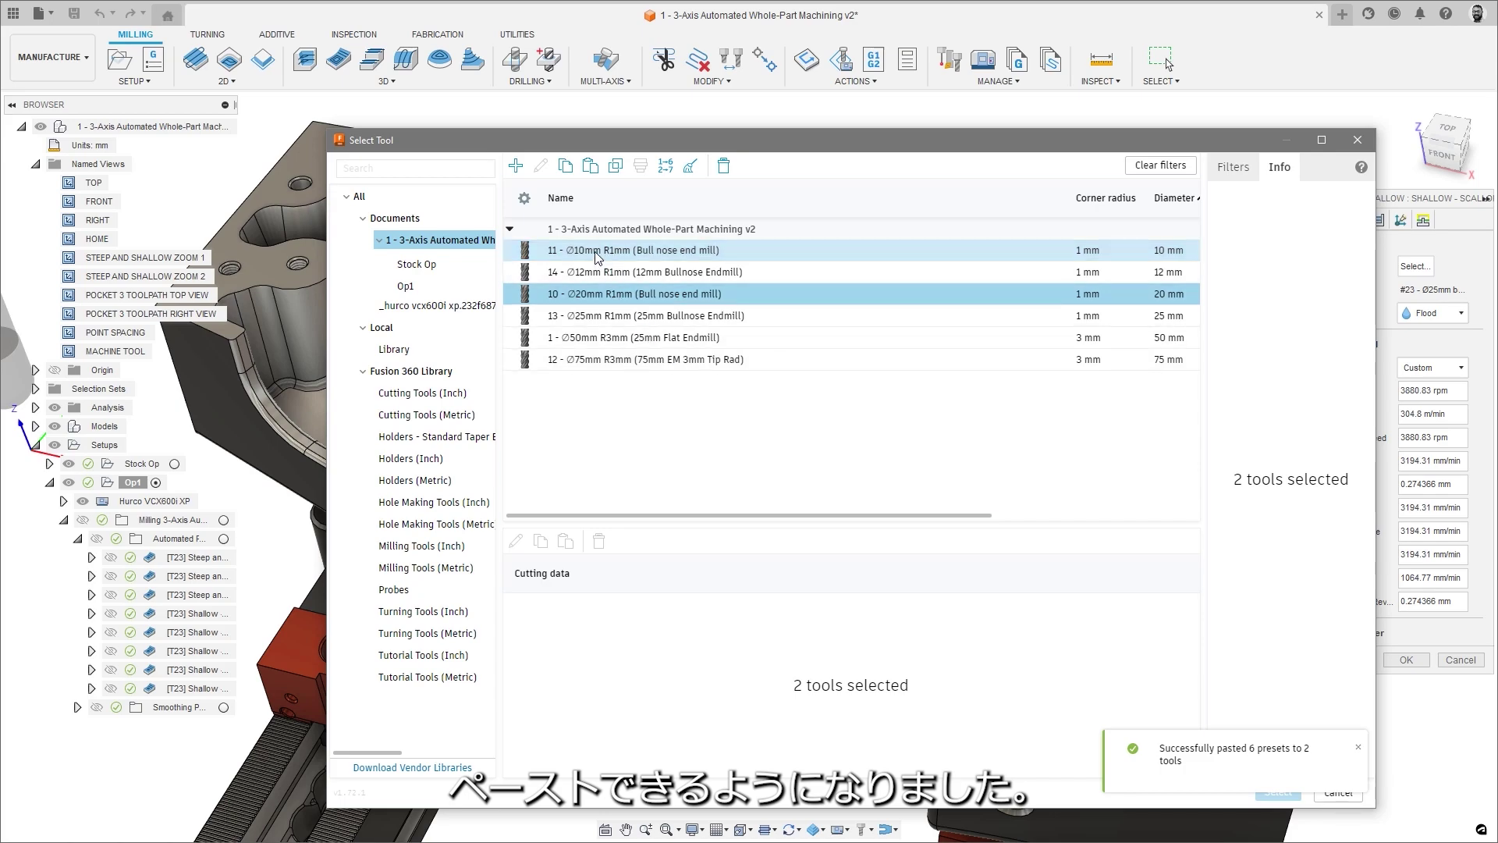
pyautogui.click(624, 250)
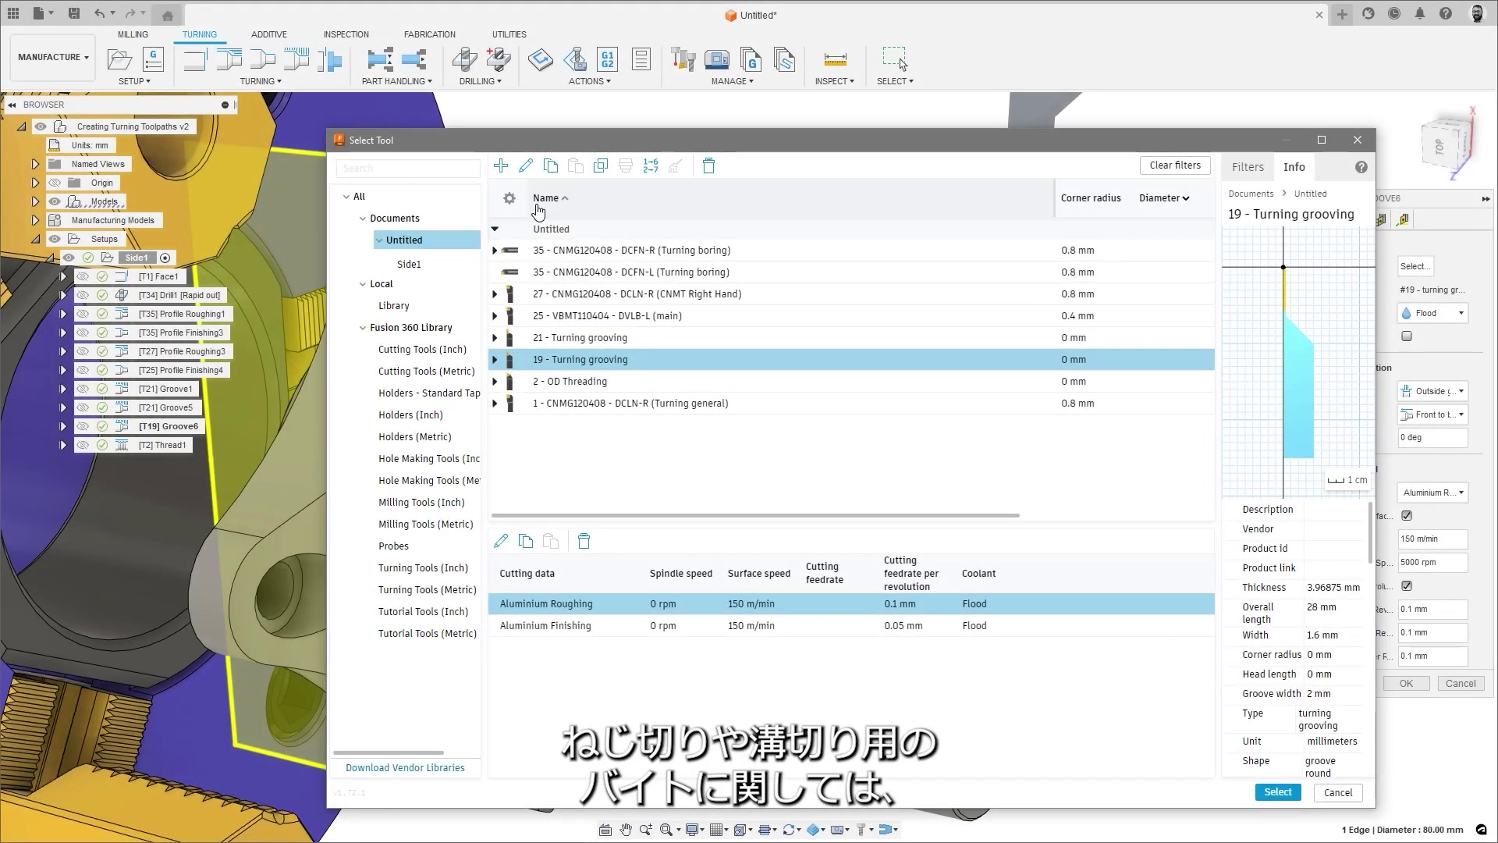
# Edit the 2 - OD Threading tool and view its Insert geometry
pyautogui.click(527, 167)
pyautogui.click(460, 195)
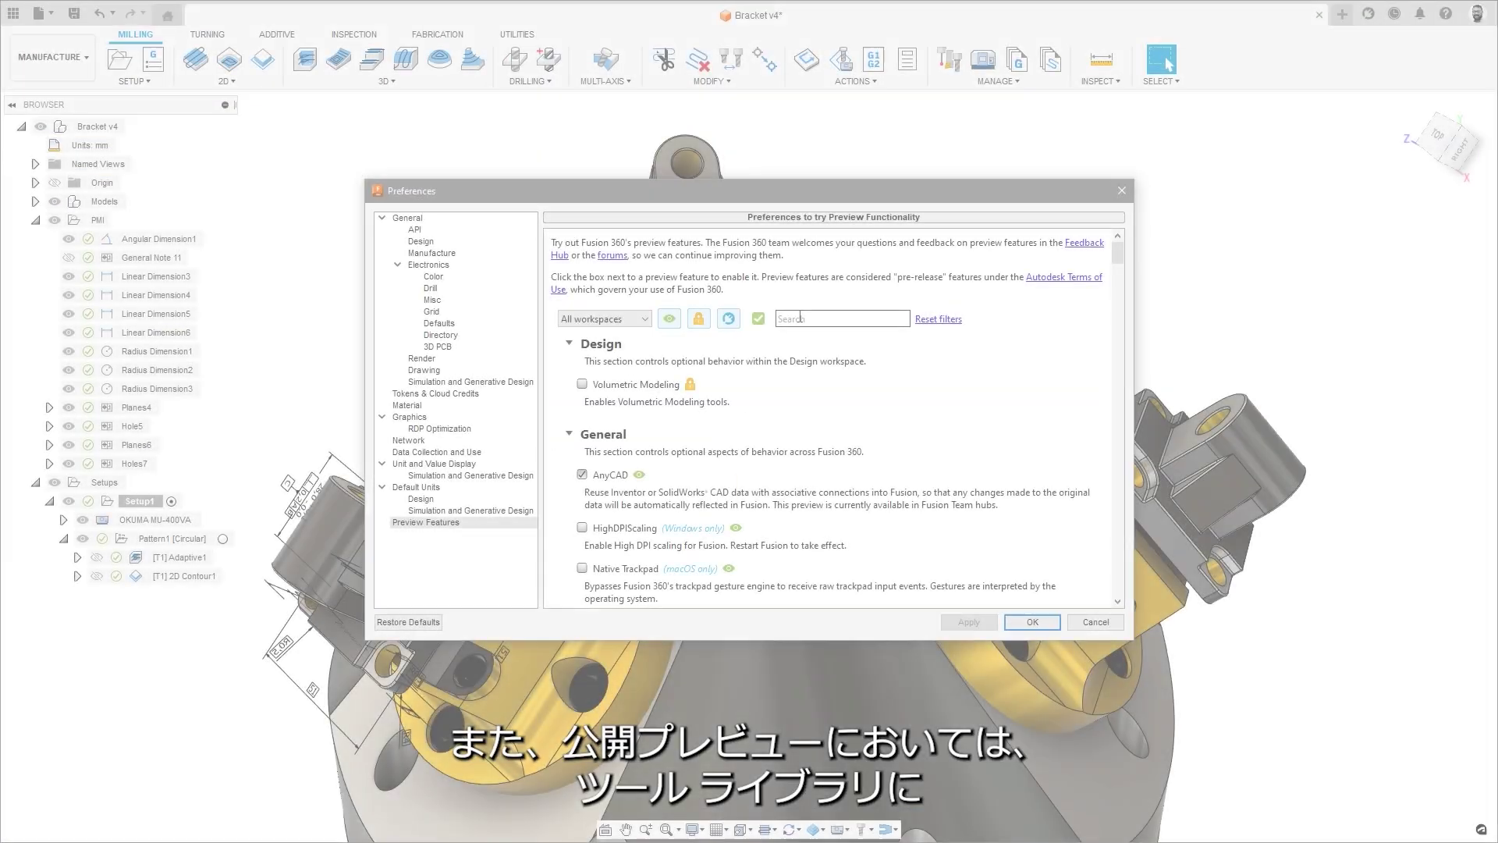
# Enable Tool Library - 3D Preview, then orbit and zoom the 10mm flat endmill and holder
pyautogui.write('3D')
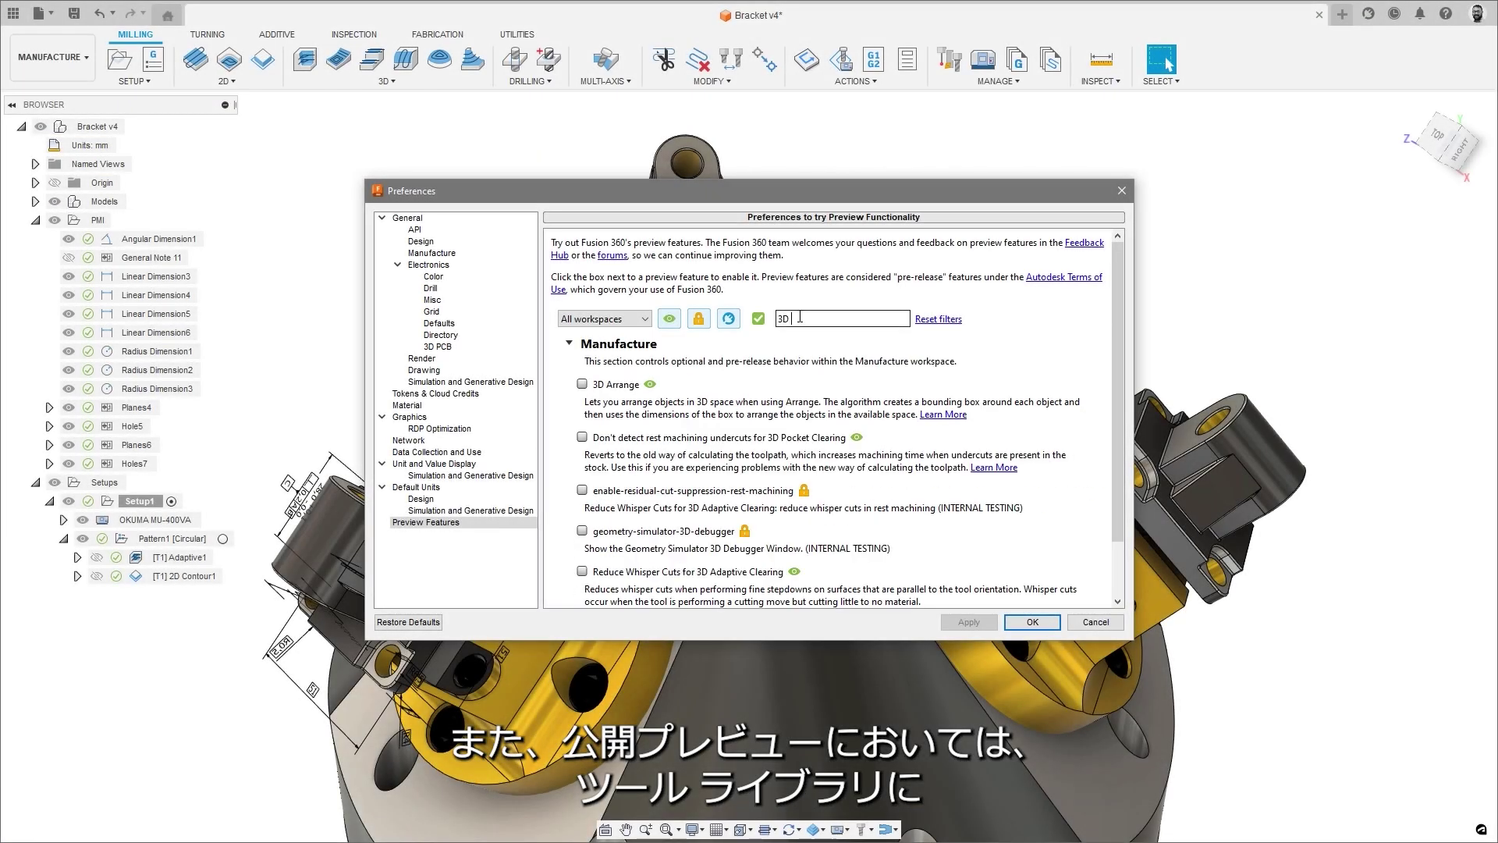
pyautogui.write(' to')
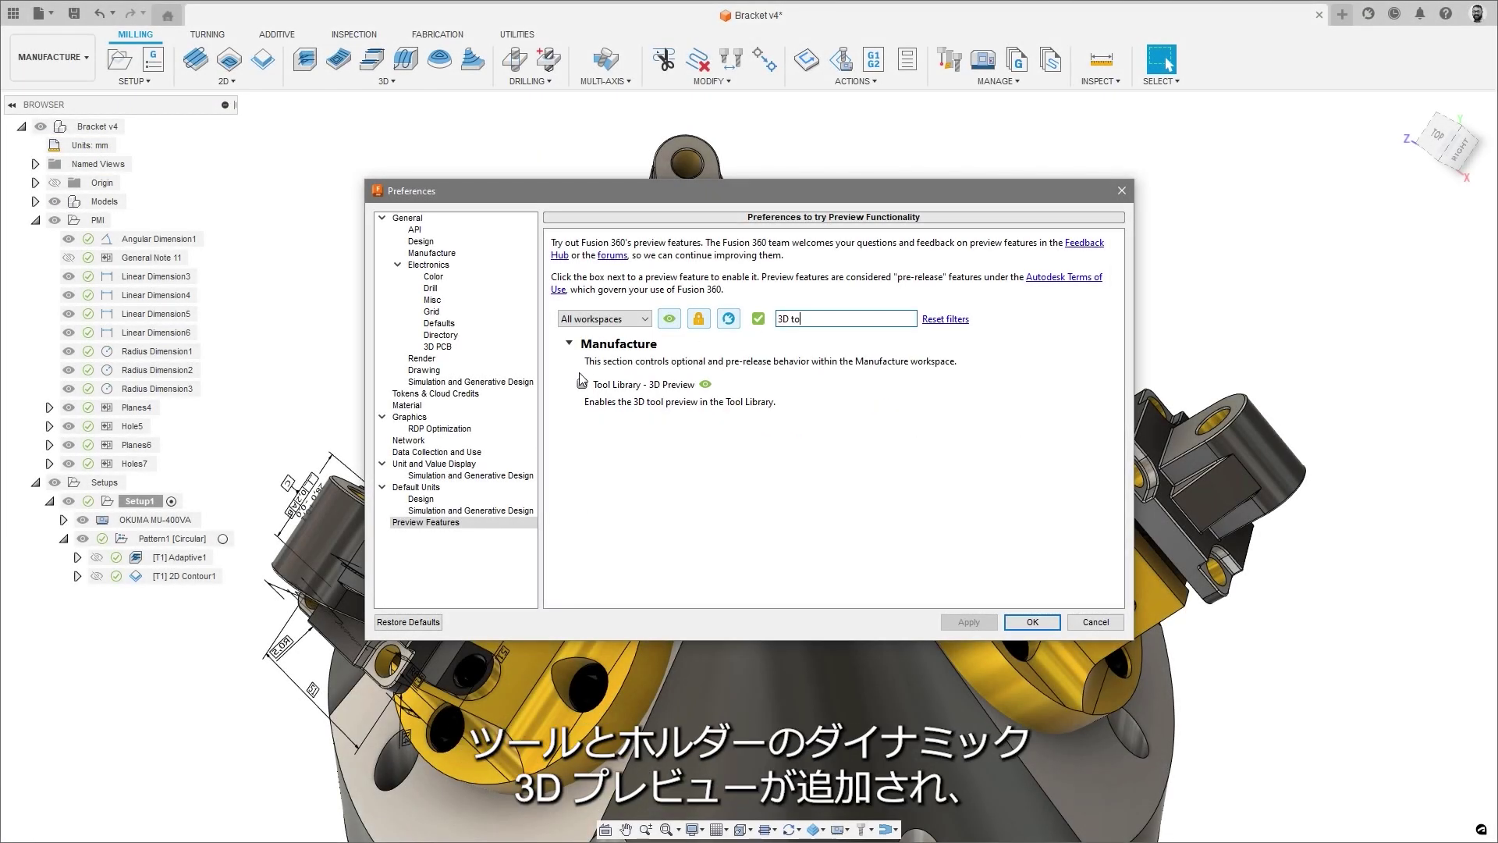
pyautogui.click(1028, 622)
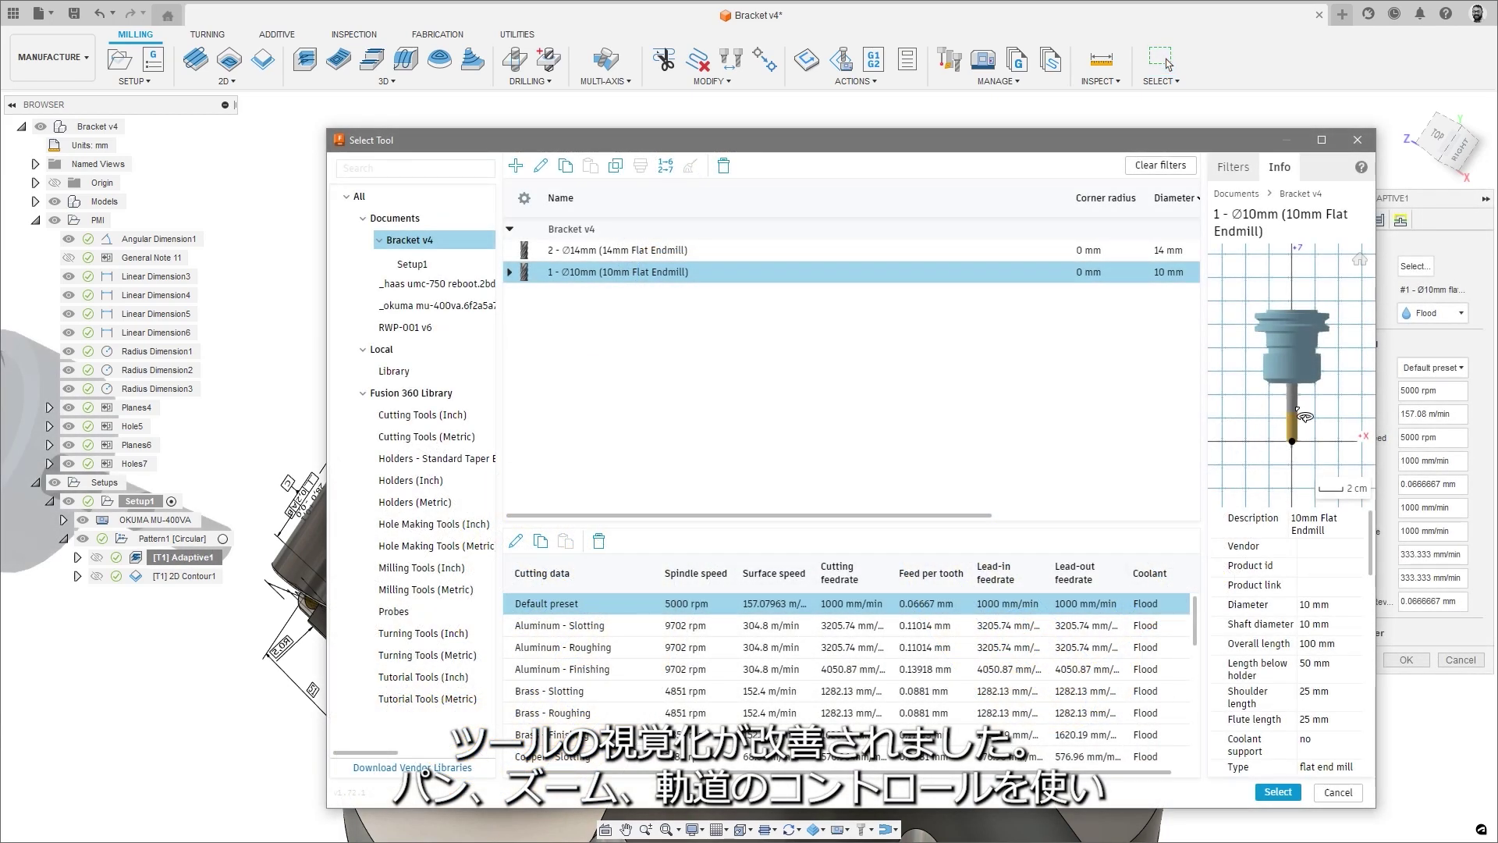
pyautogui.moveTo(1305, 417); pyautogui.dragTo(1294, 460)
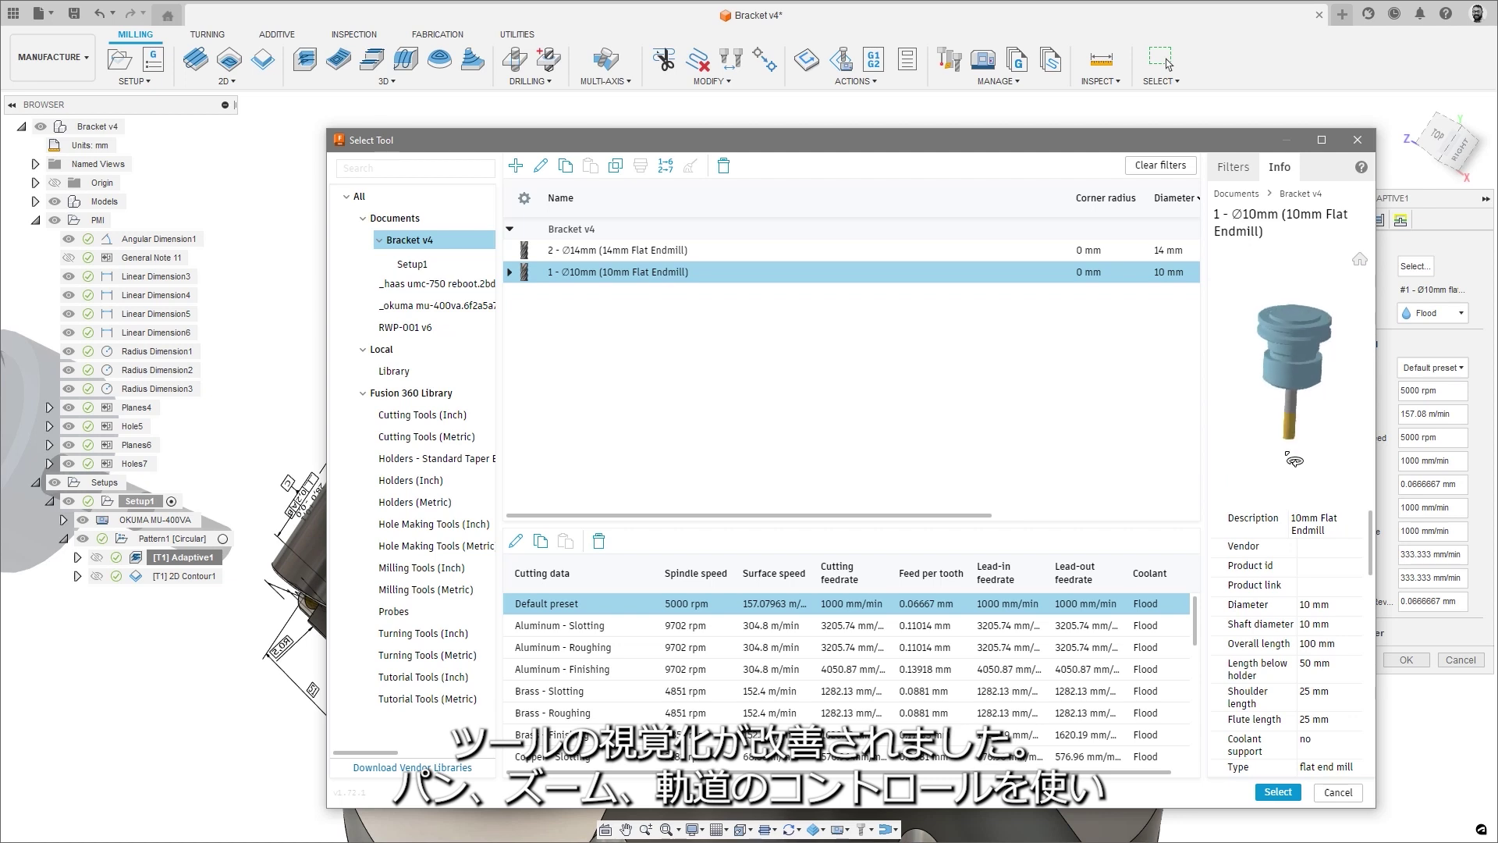
pyautogui.scroll(5, 1294, 384)
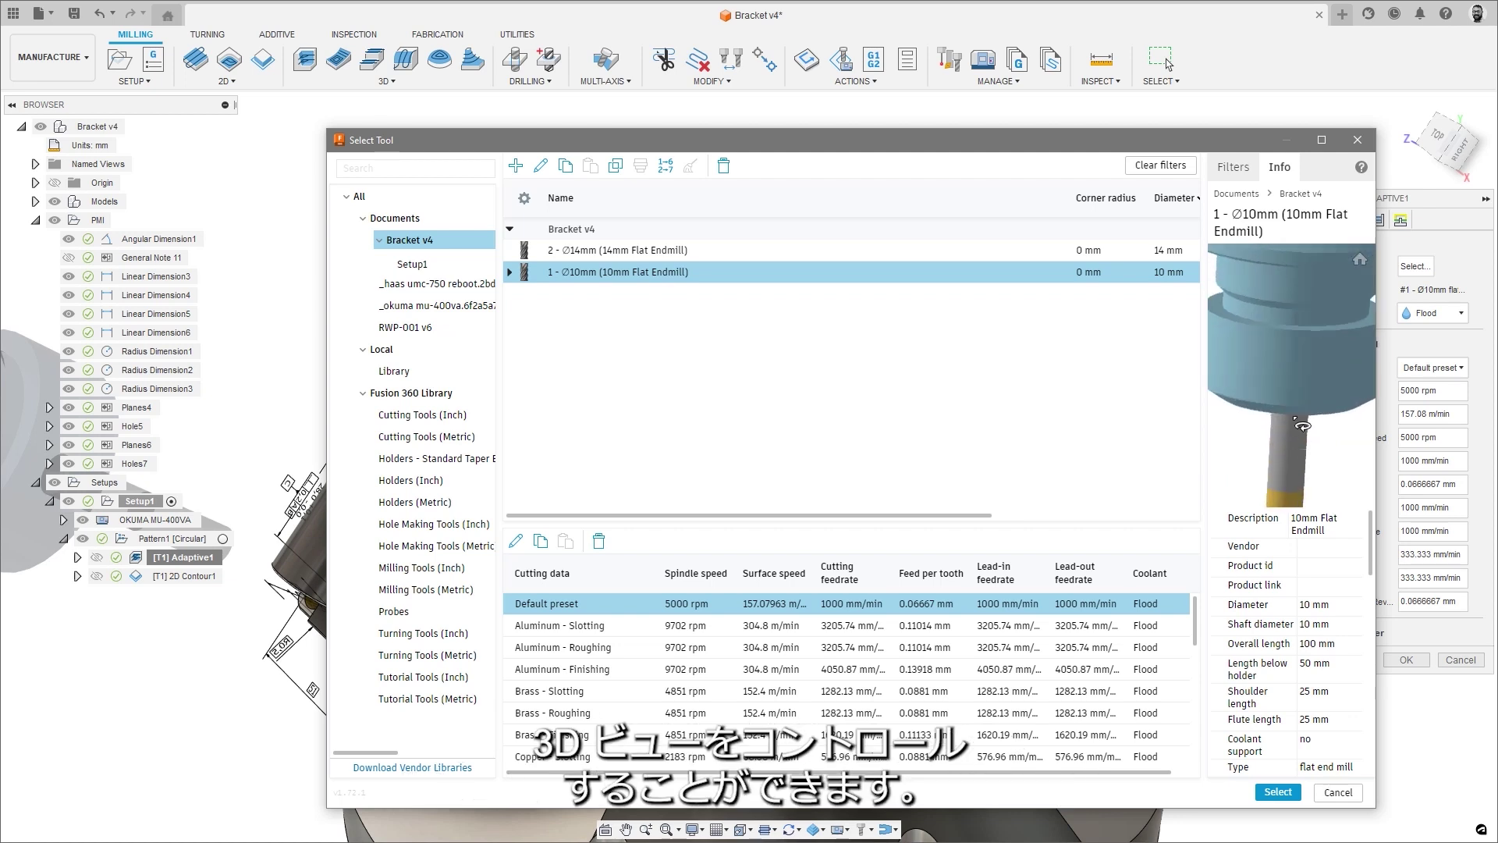
pyautogui.moveTo(1294, 384)
pyautogui.mouseDown()
pyautogui.moveTo(1308, 207)
pyautogui.moveTo(1314, 390)
pyautogui.mouseUp()
pyautogui.moveTo(1315, 391); pyautogui.dragTo(1297, 314, button='middle')
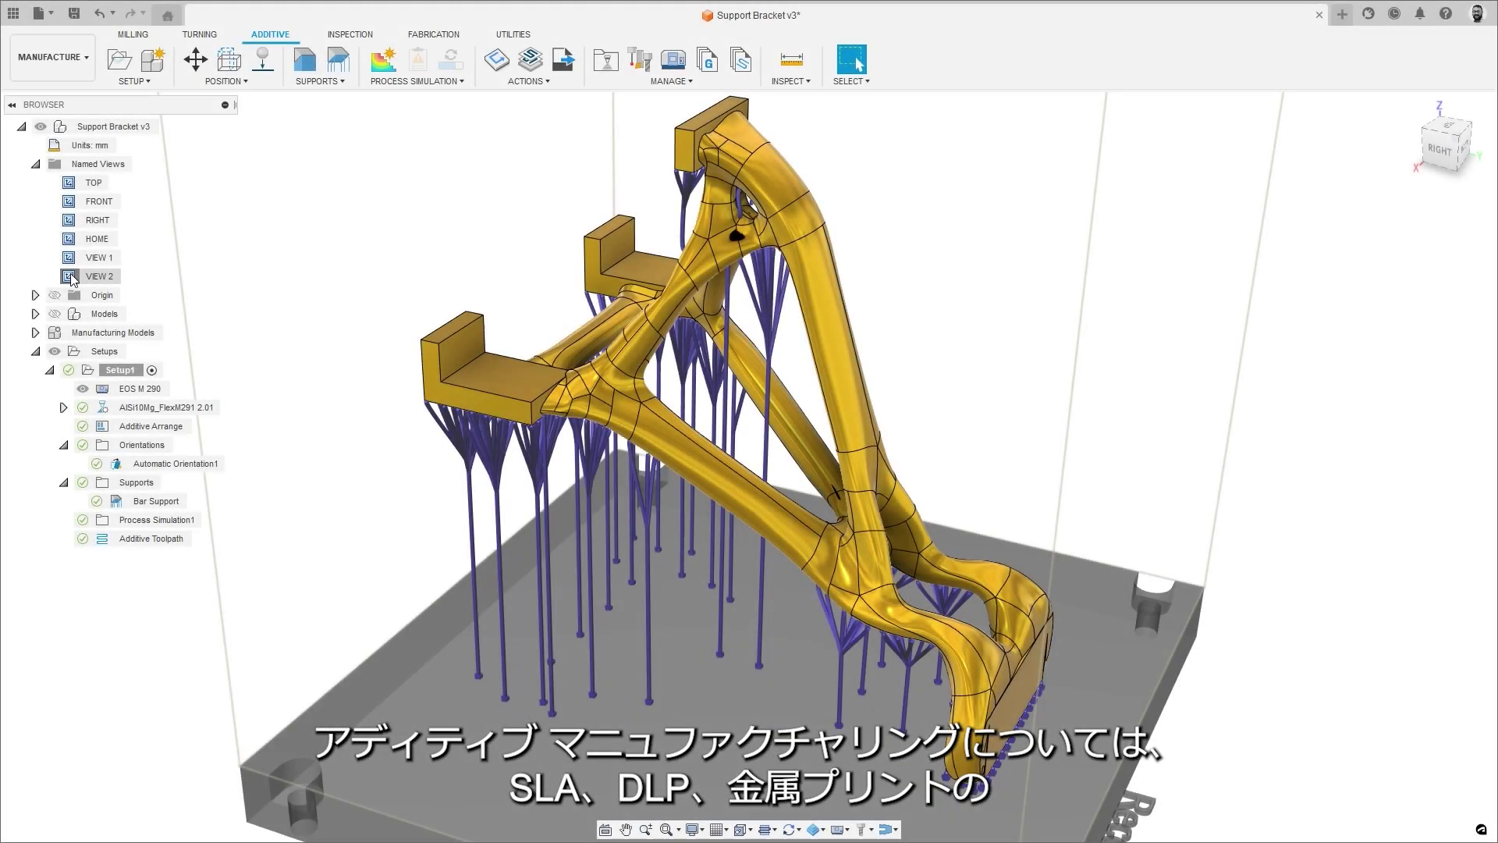
# Edit the Bar Support to use 5-bar groups on base plates with bracing off
pyautogui.click(71, 276)
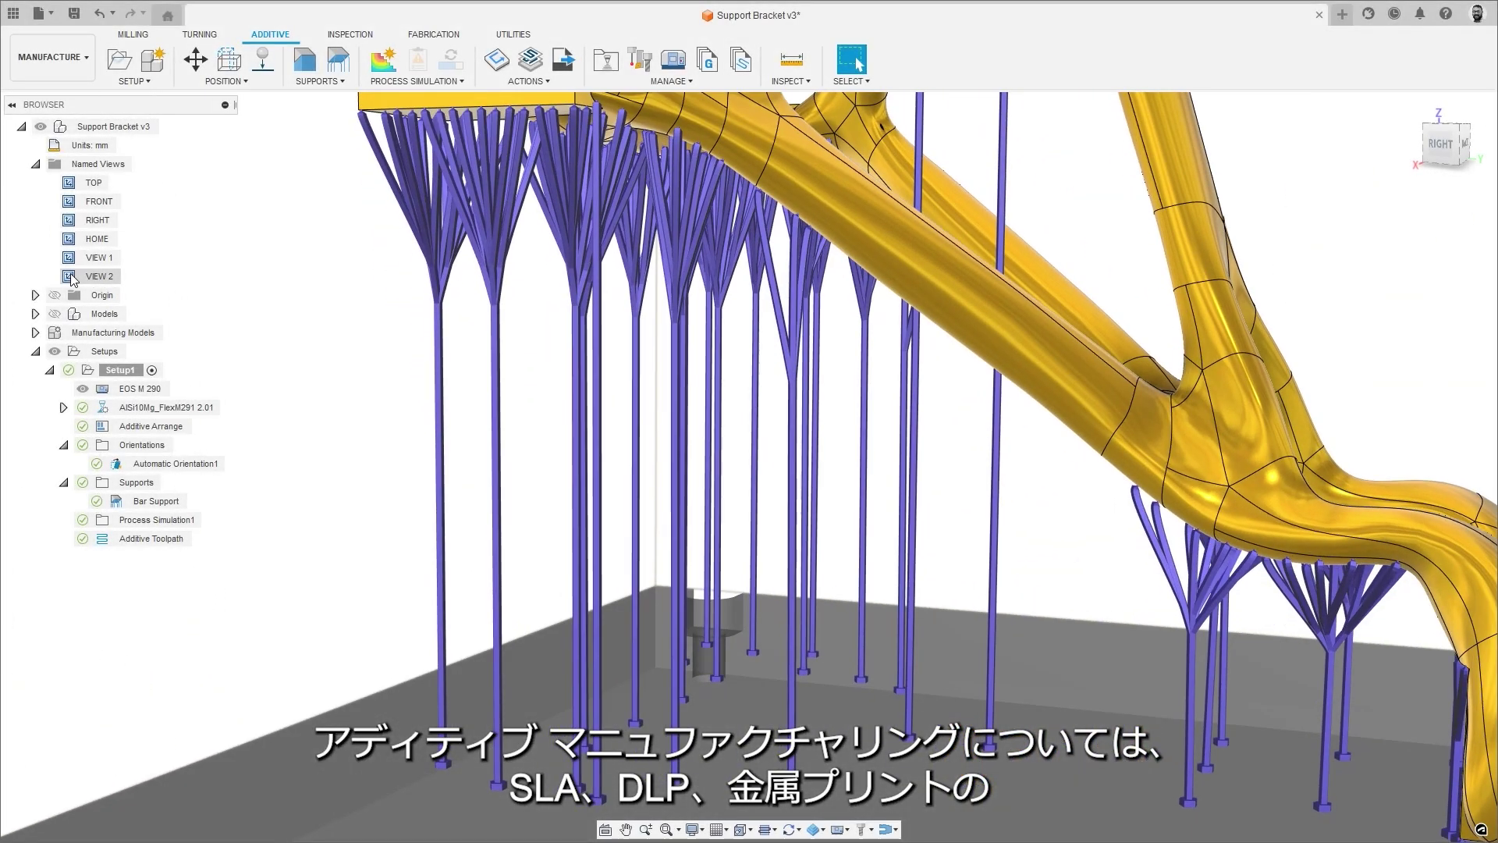
pyautogui.click(148, 502)
pyautogui.rightClick(148, 506)
pyautogui.click(153, 508)
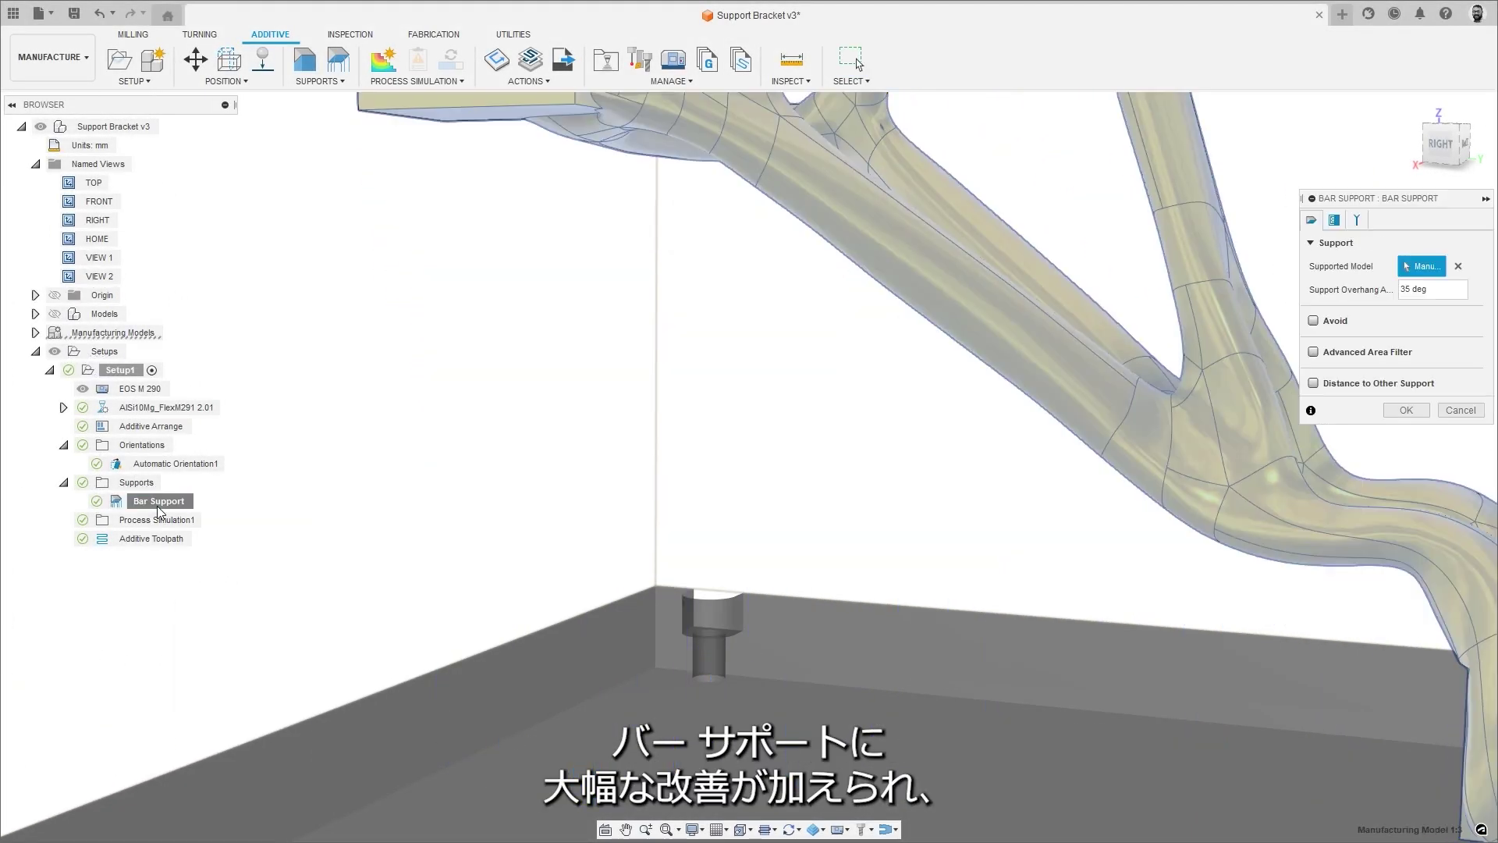
pyautogui.click(1335, 220)
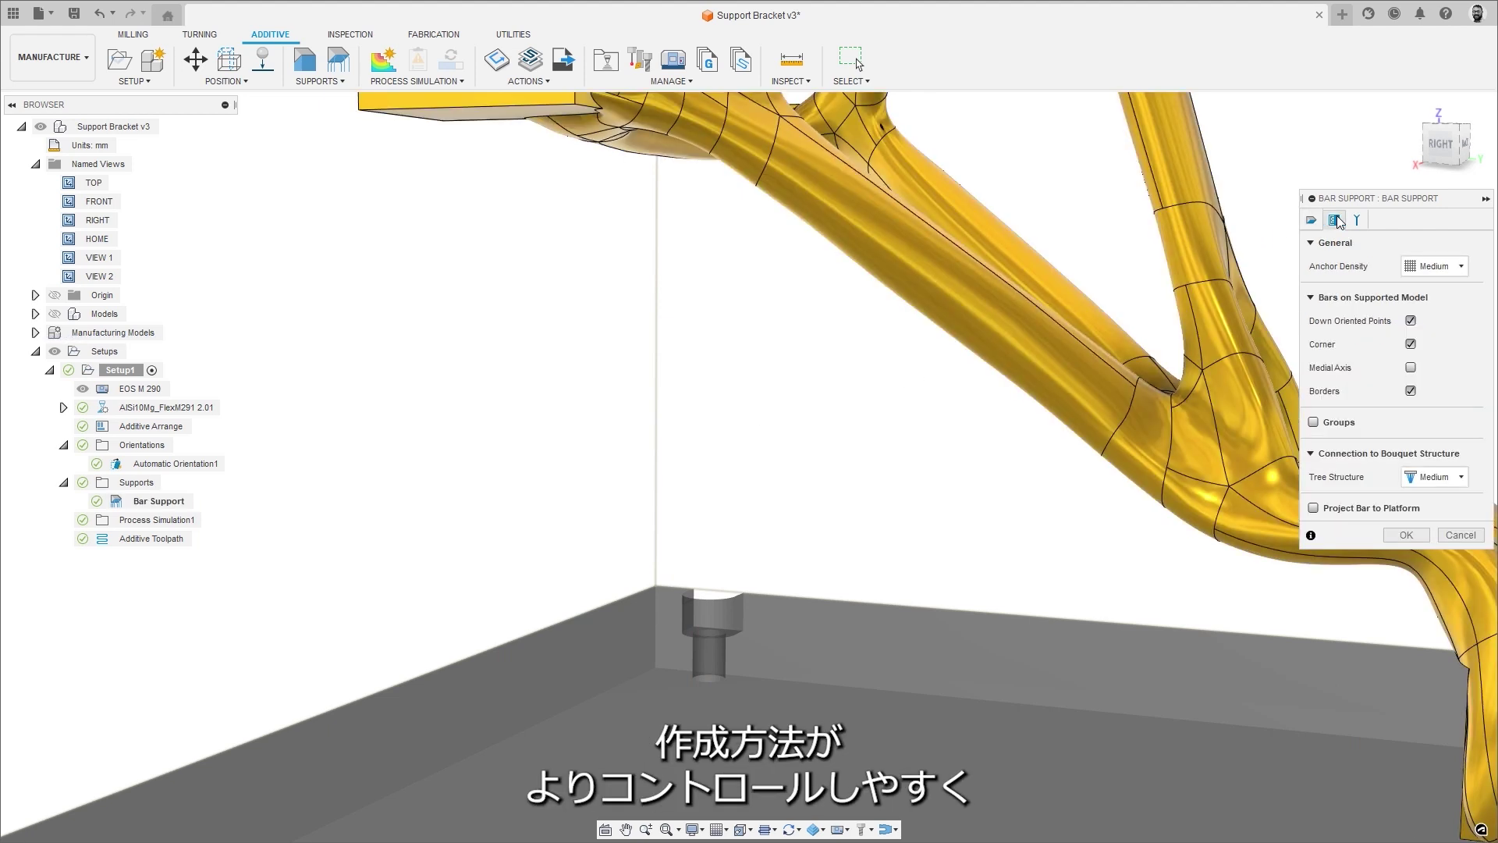
pyautogui.click(1314, 423)
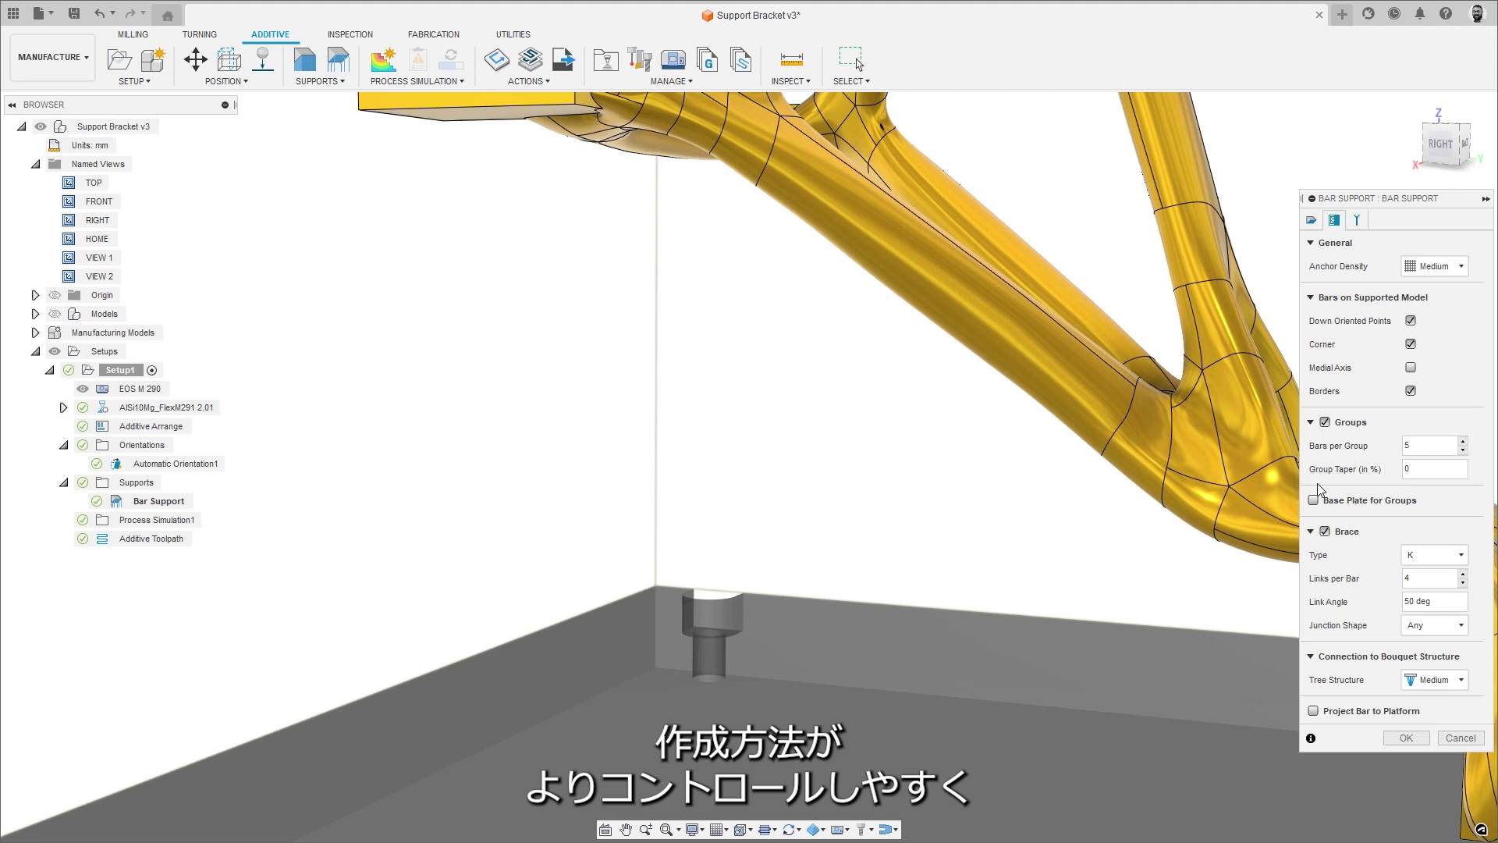
pyautogui.click(1325, 531)
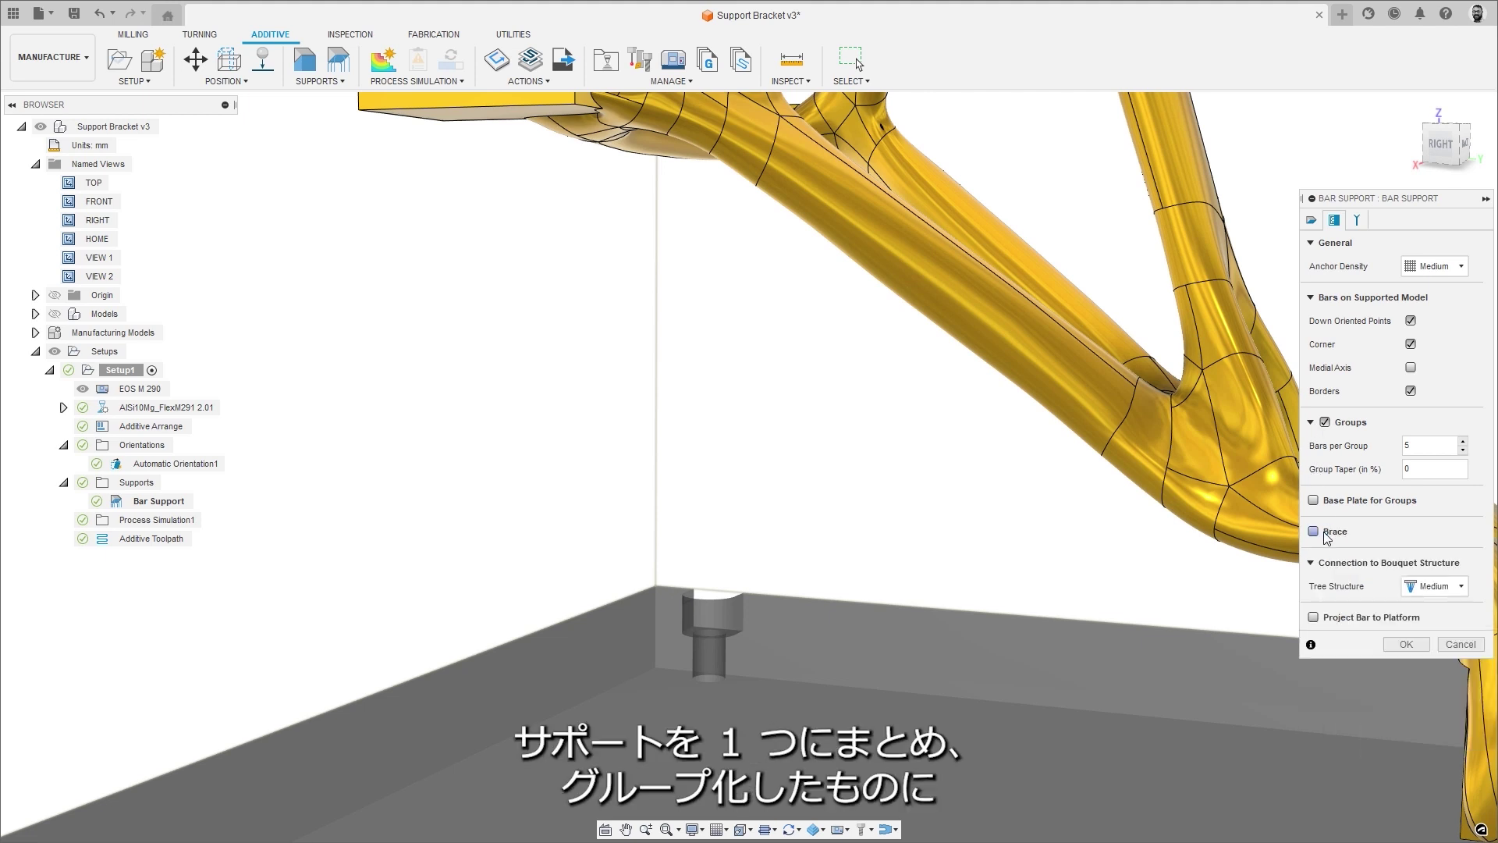
pyautogui.click(1315, 502)
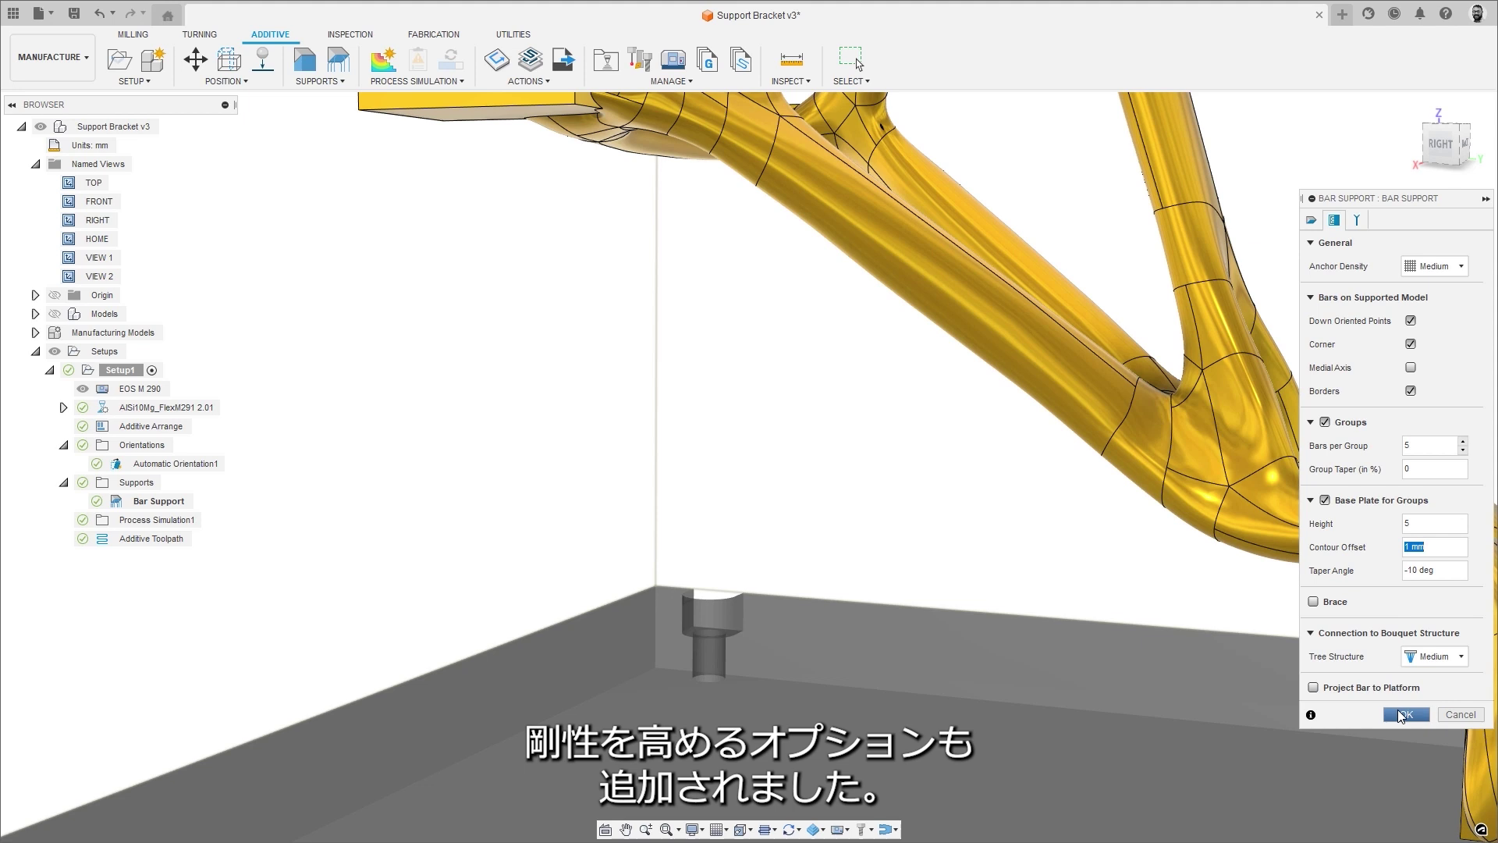
pyautogui.click(1403, 714)
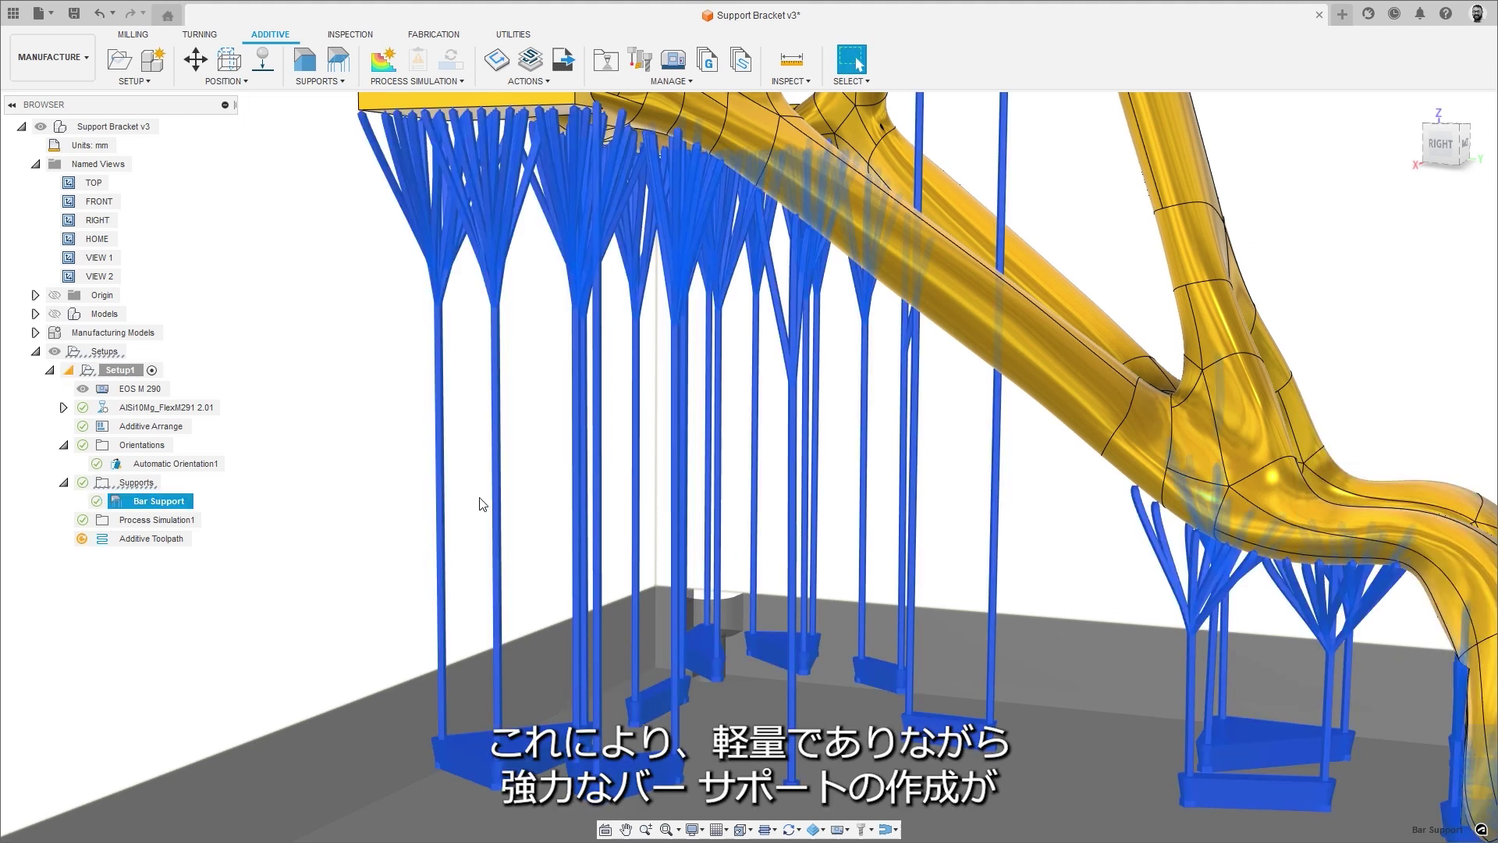
# Edit the Bar Support to add X-type bracing, 4 links per bar at 50 deg
pyautogui.rightClick(164, 501)
pyautogui.click(201, 517)
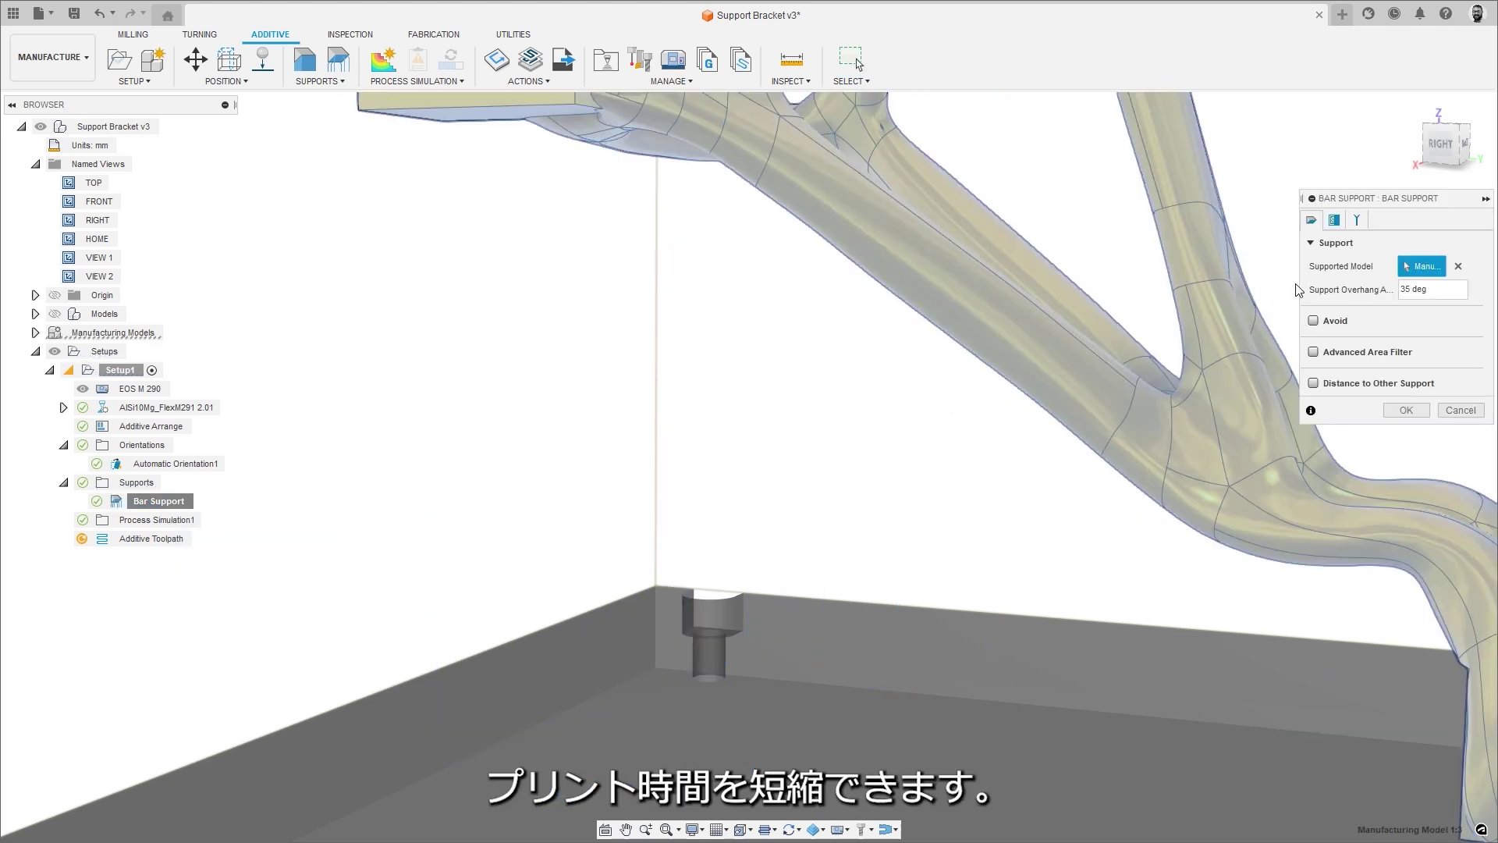
pyautogui.click(1339, 224)
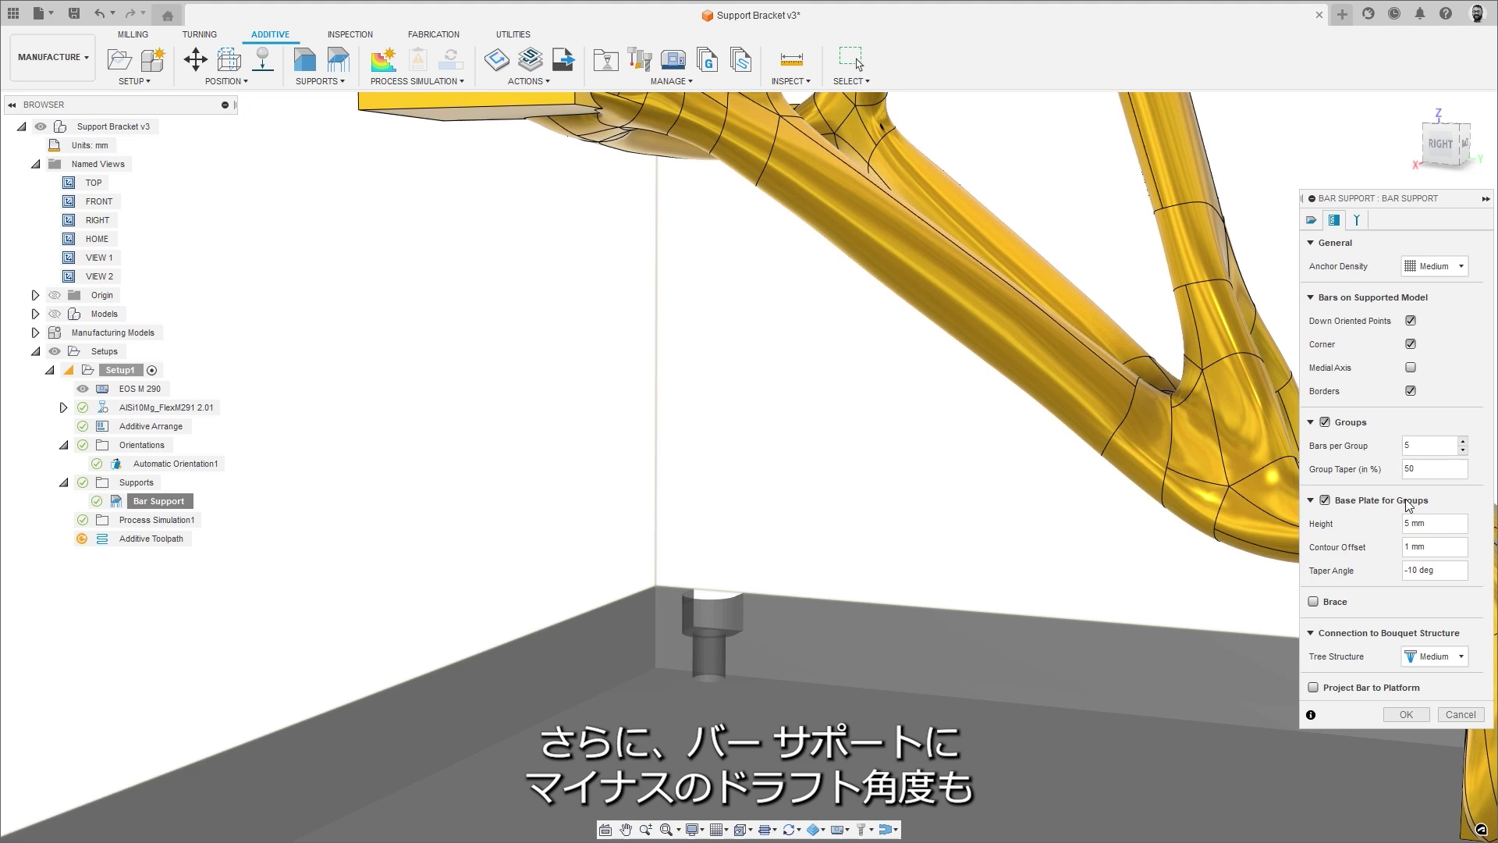
pyautogui.click(1314, 601)
pyautogui.click(1434, 625)
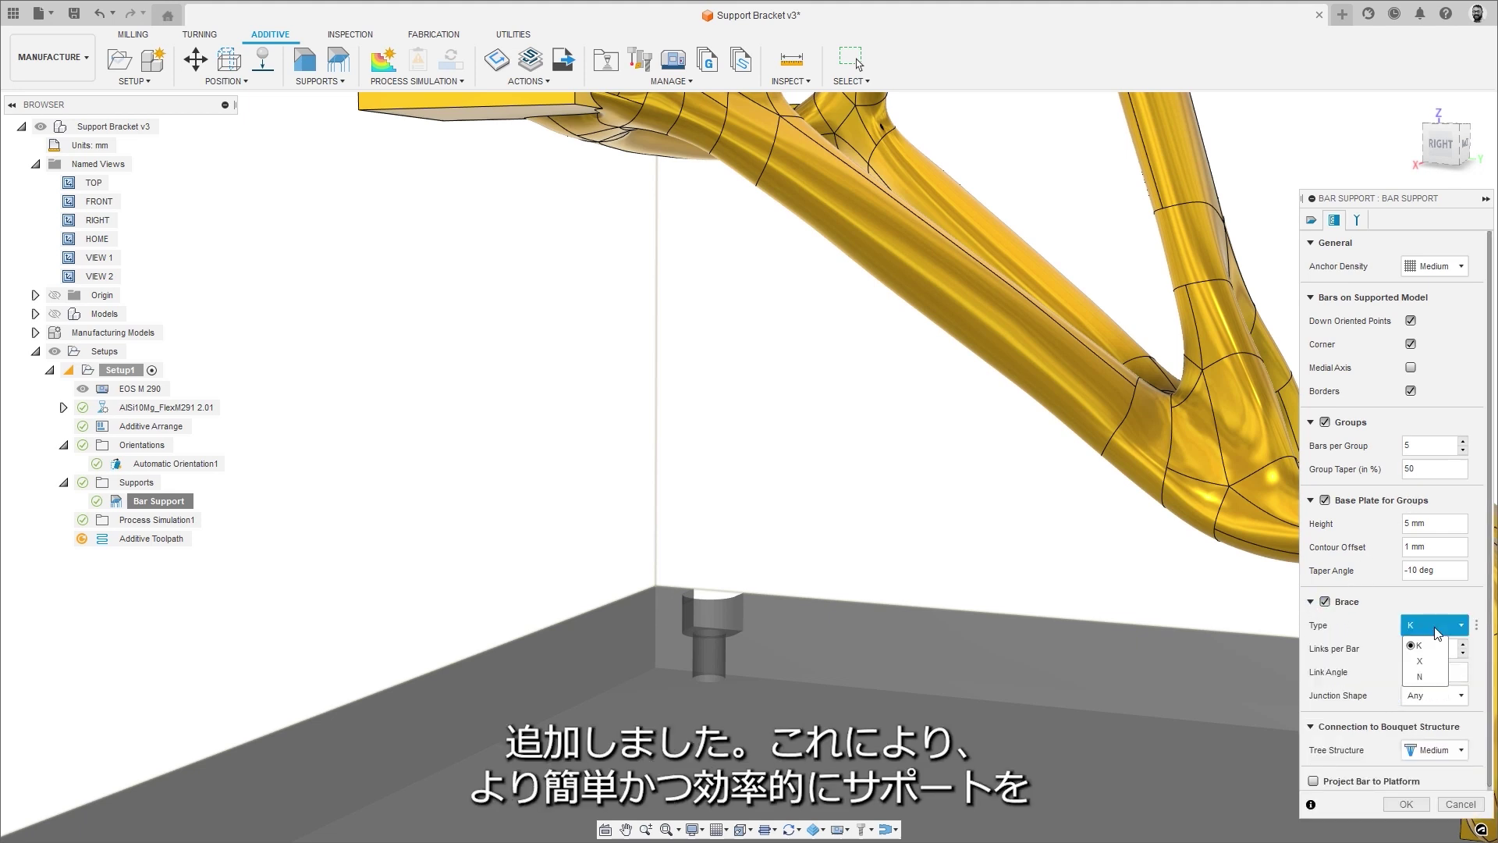
pyautogui.click(1424, 663)
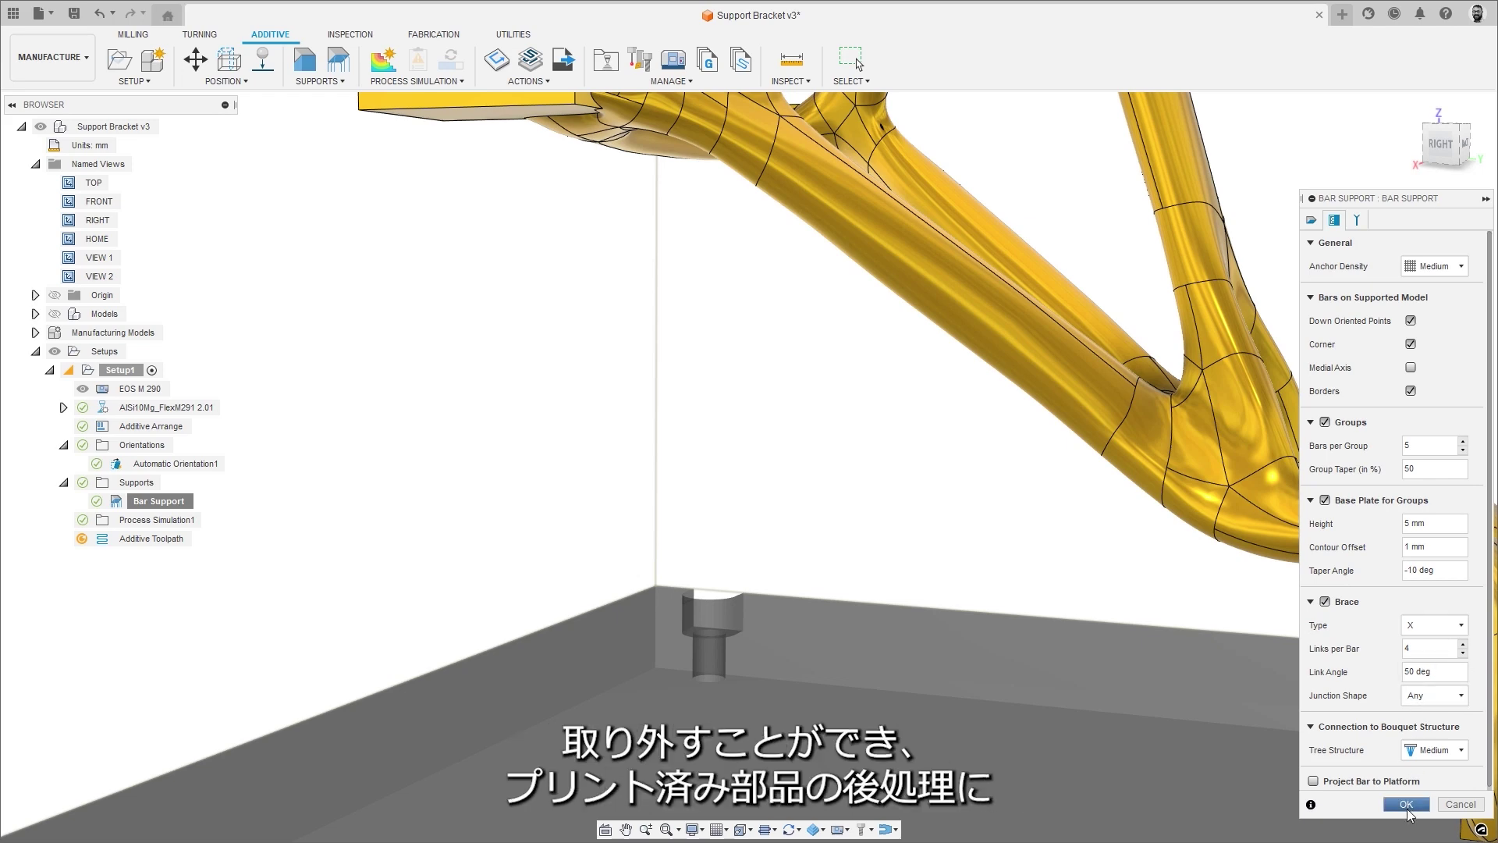
pyautogui.click(1407, 805)
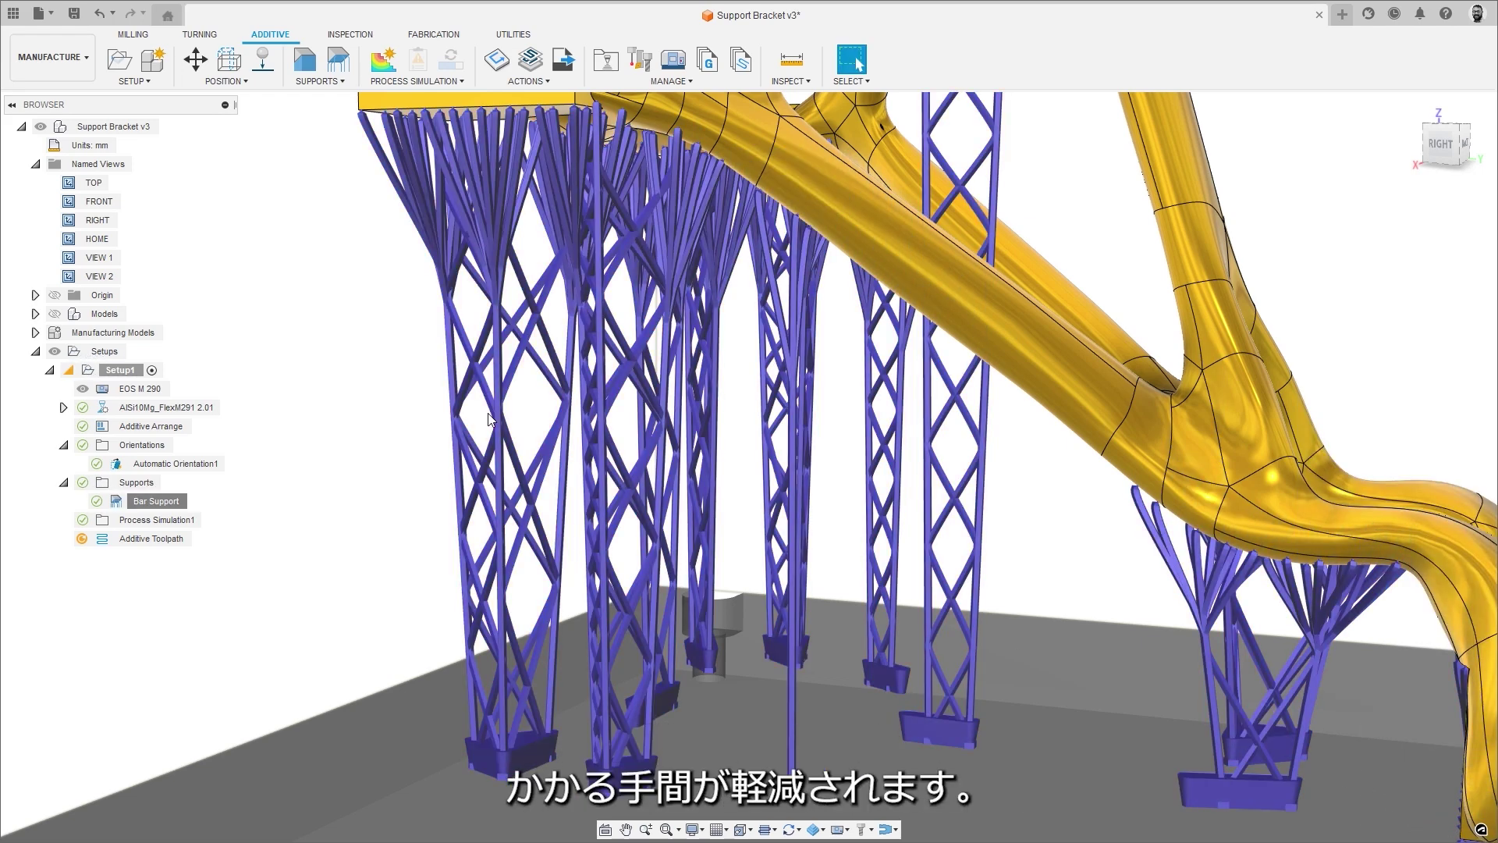
pyautogui.doubleClick(93, 275)
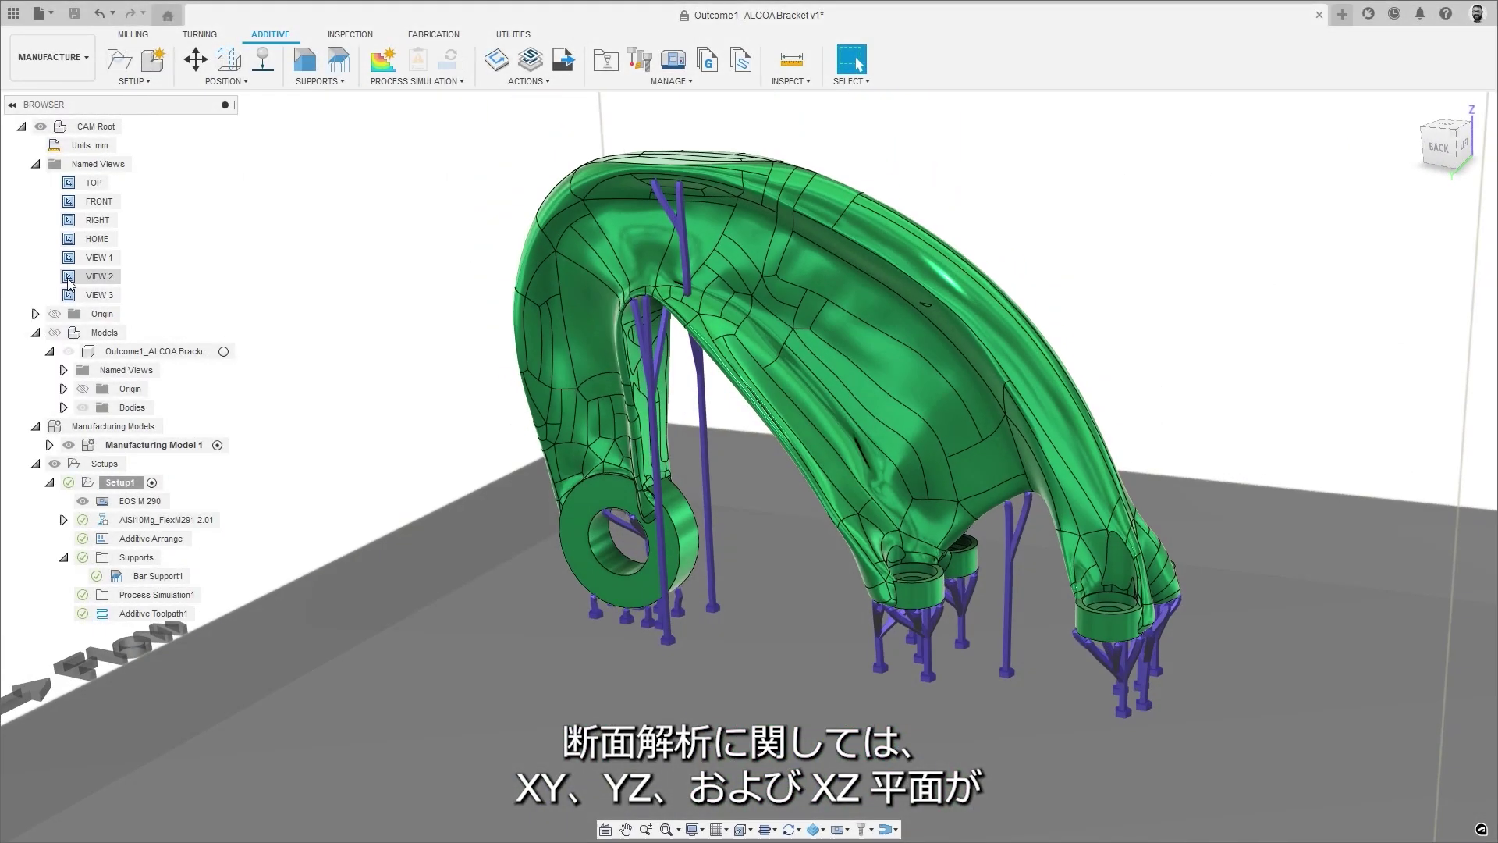
# Section the bracket on the YZ plane at 135 mm, flipped, then view it from VIEW 3
pyautogui.doubleClick(70, 240)
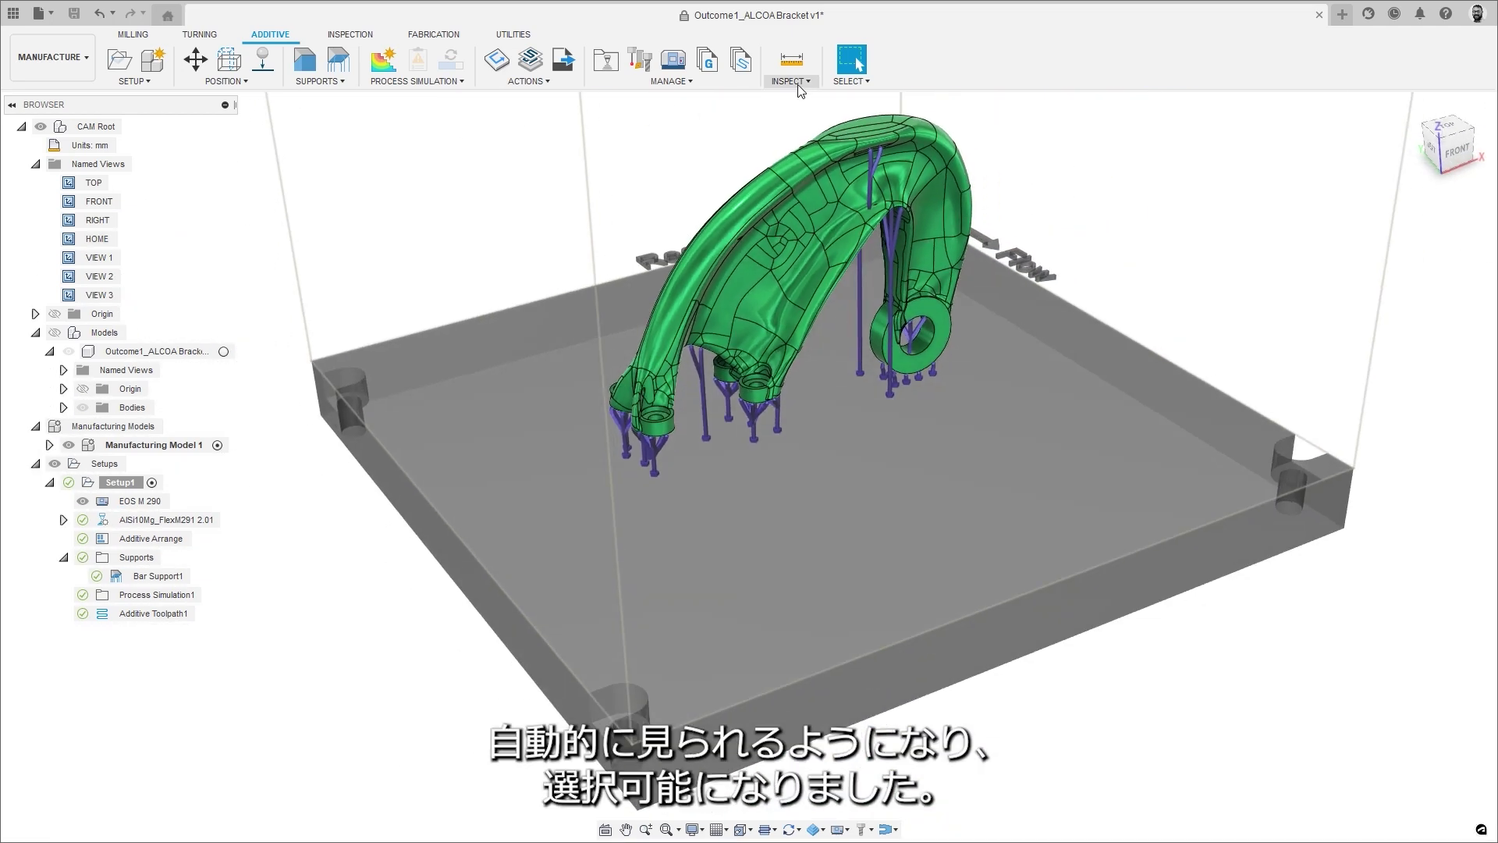
pyautogui.click(799, 87)
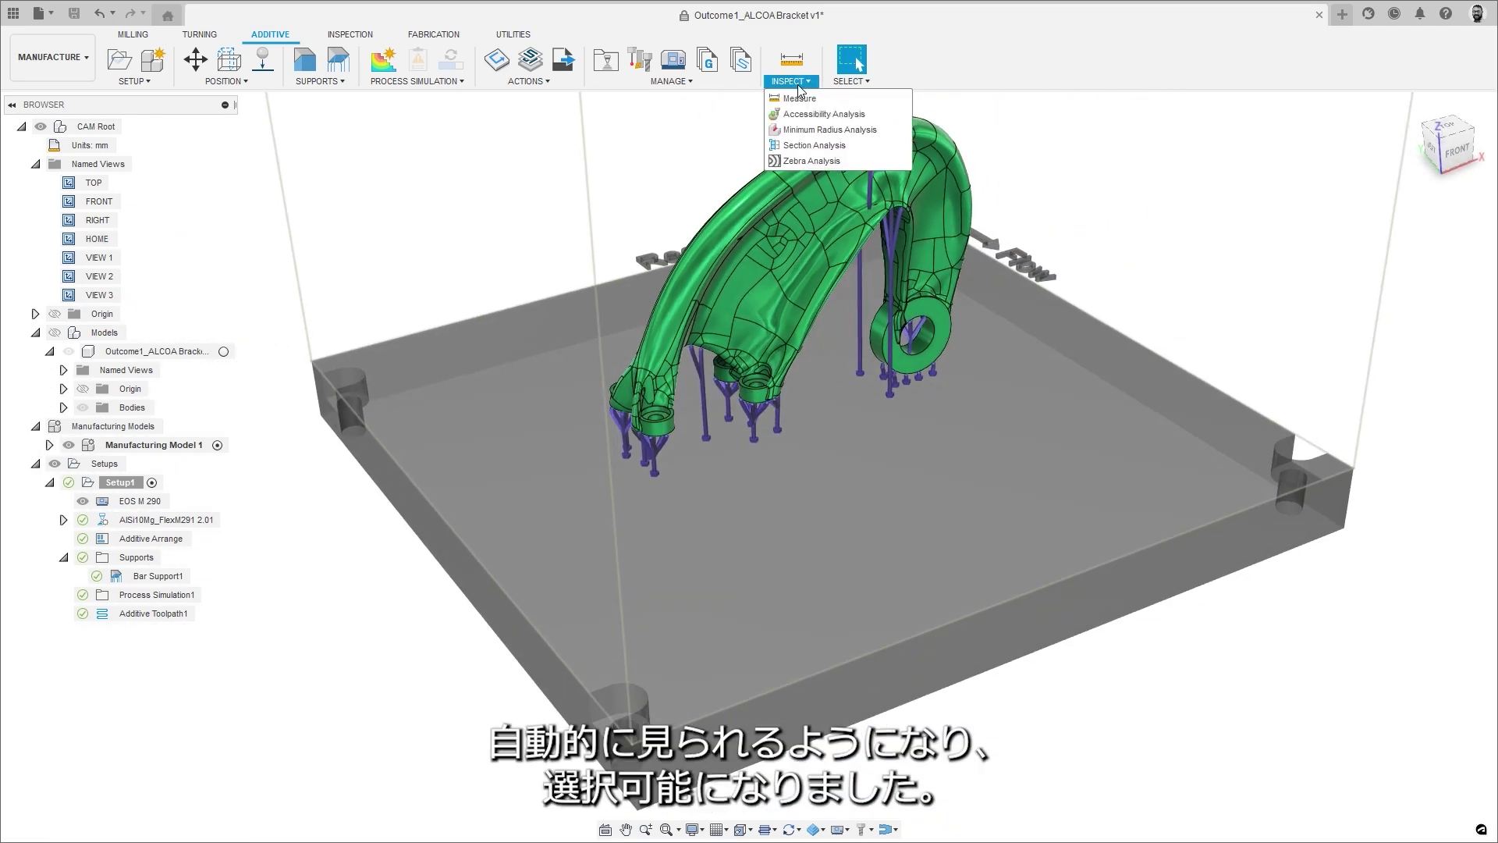
pyautogui.click(798, 147)
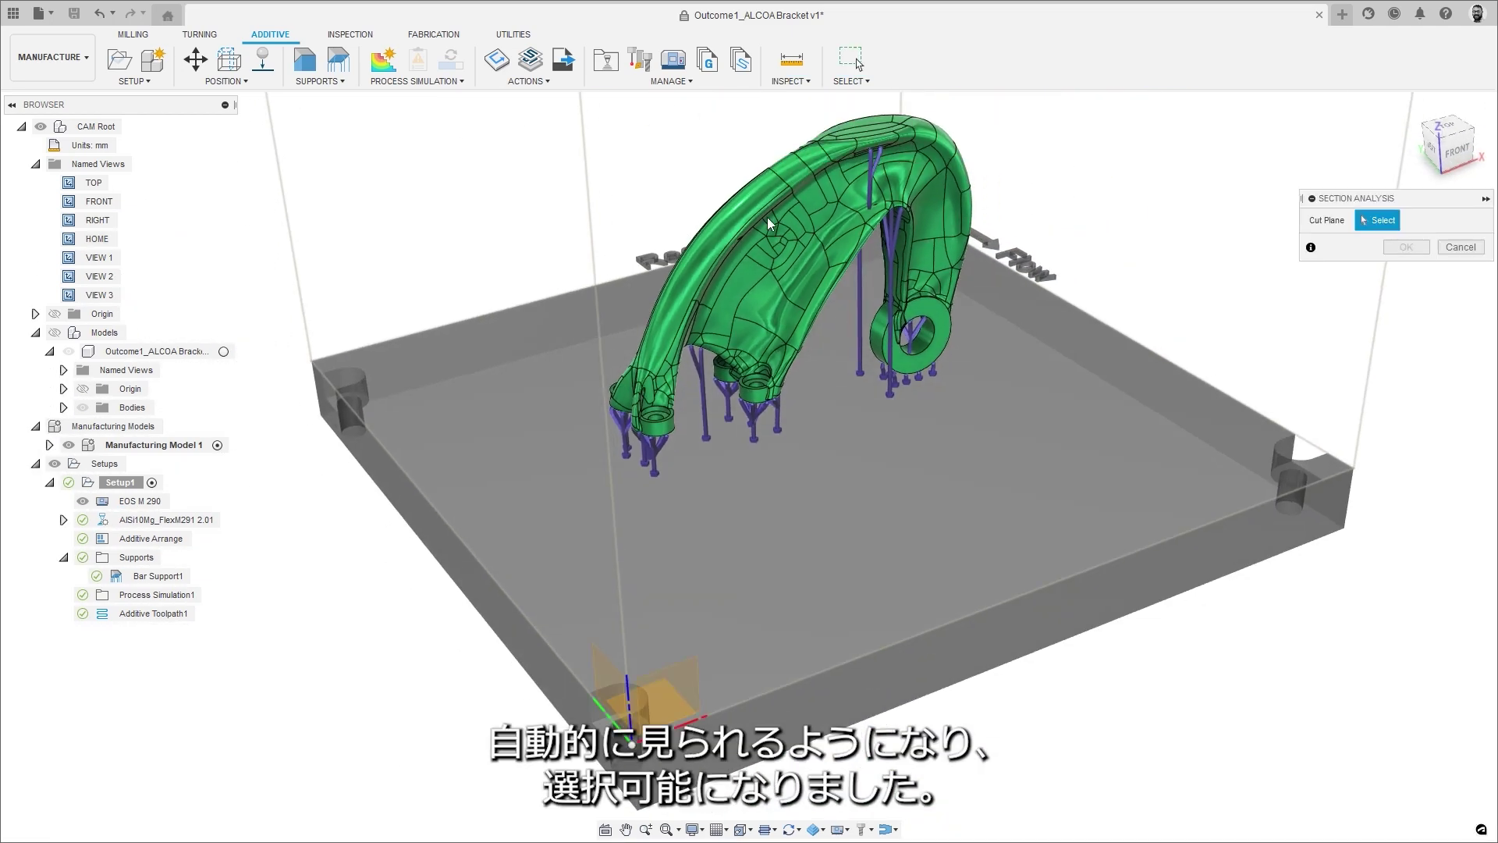
pyautogui.click(603, 668)
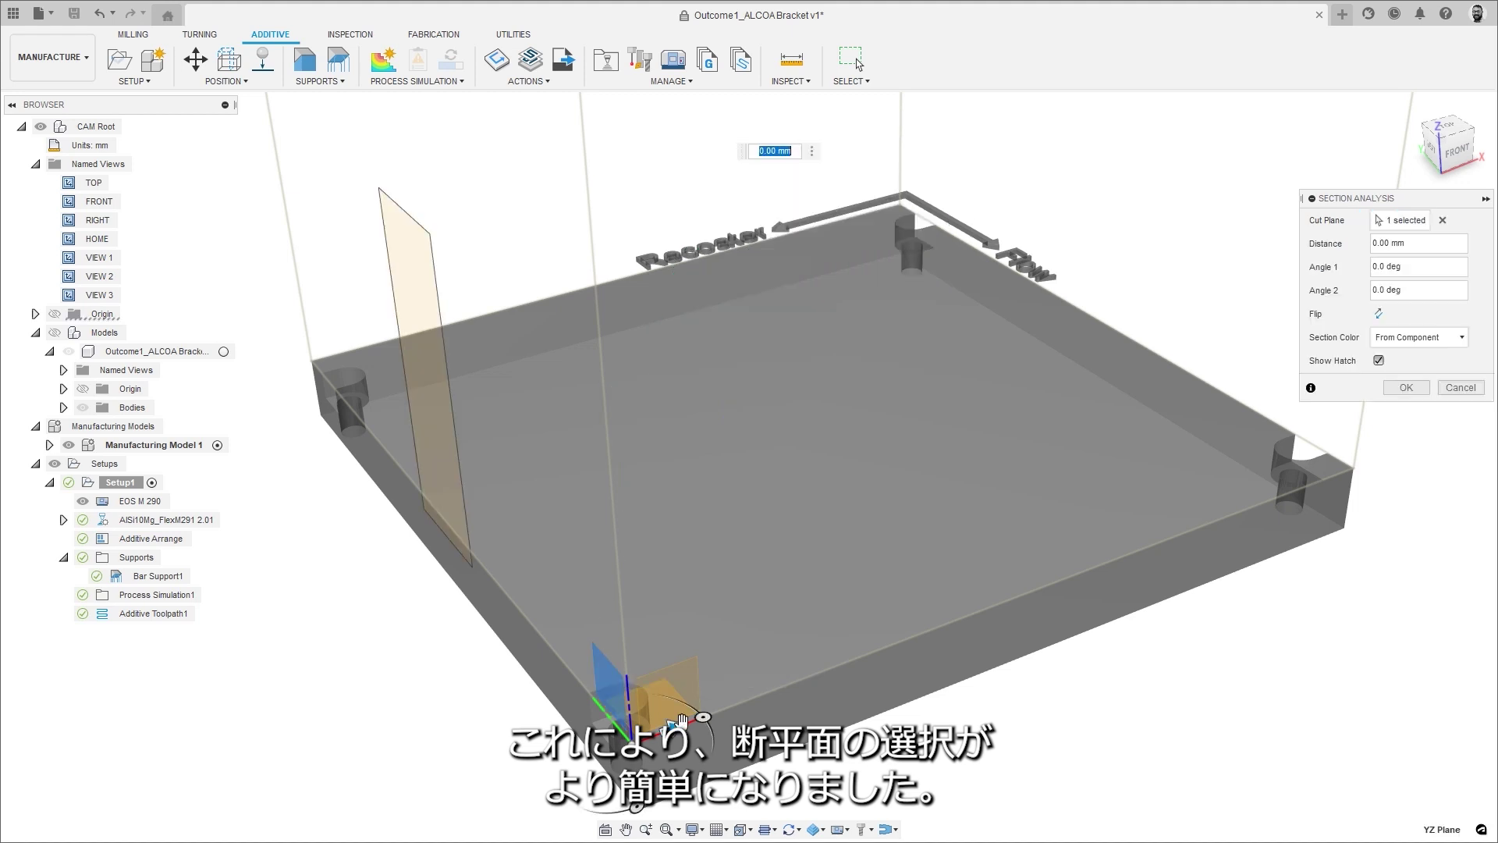
pyautogui.moveTo(679, 724); pyautogui.dragTo(1099, 589)
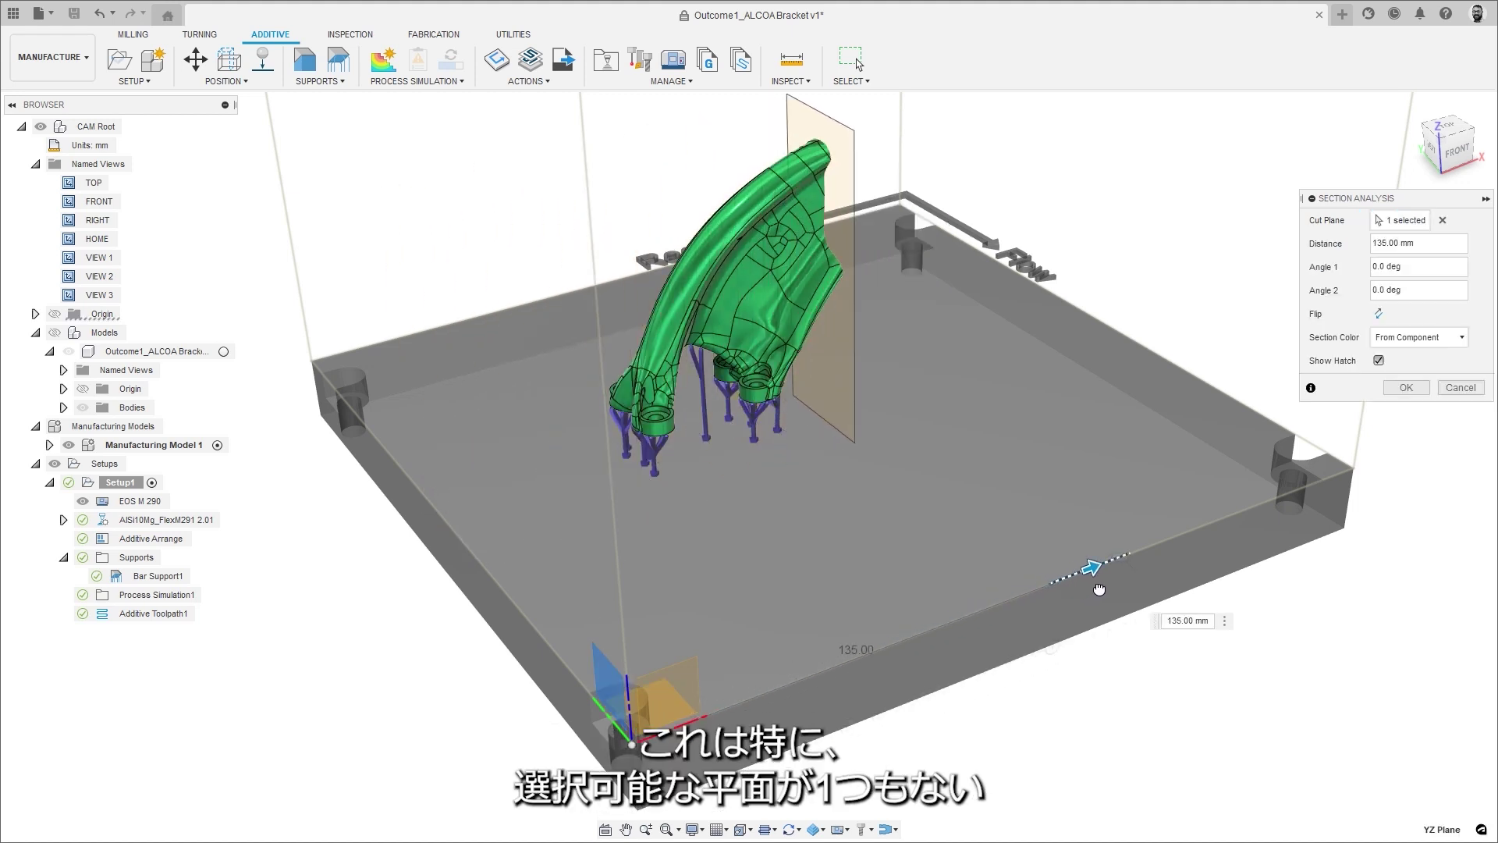
pyautogui.click(1379, 313)
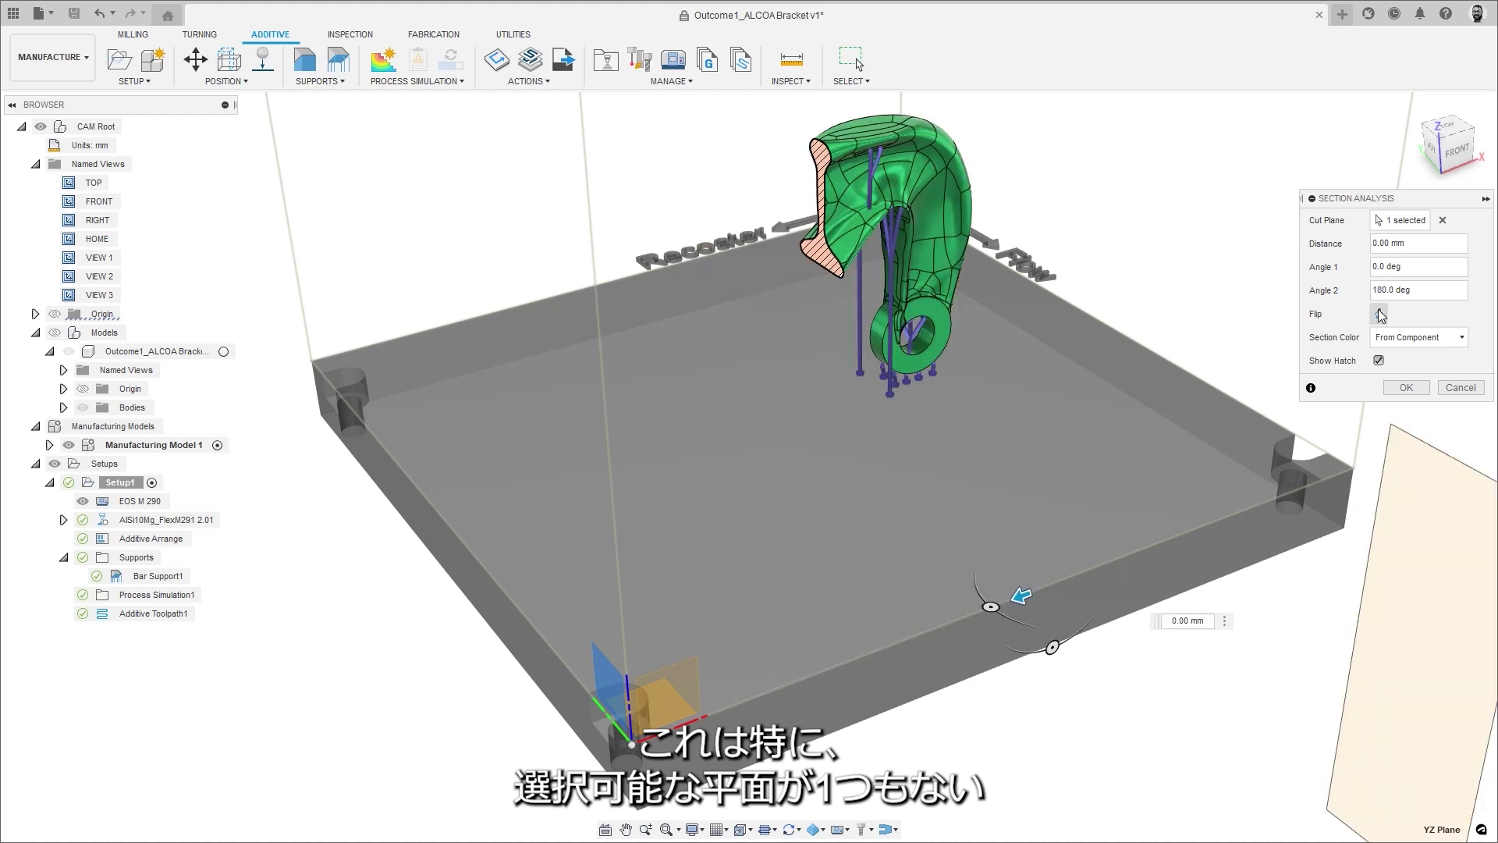
pyautogui.click(1408, 390)
pyautogui.doubleClick(77, 295)
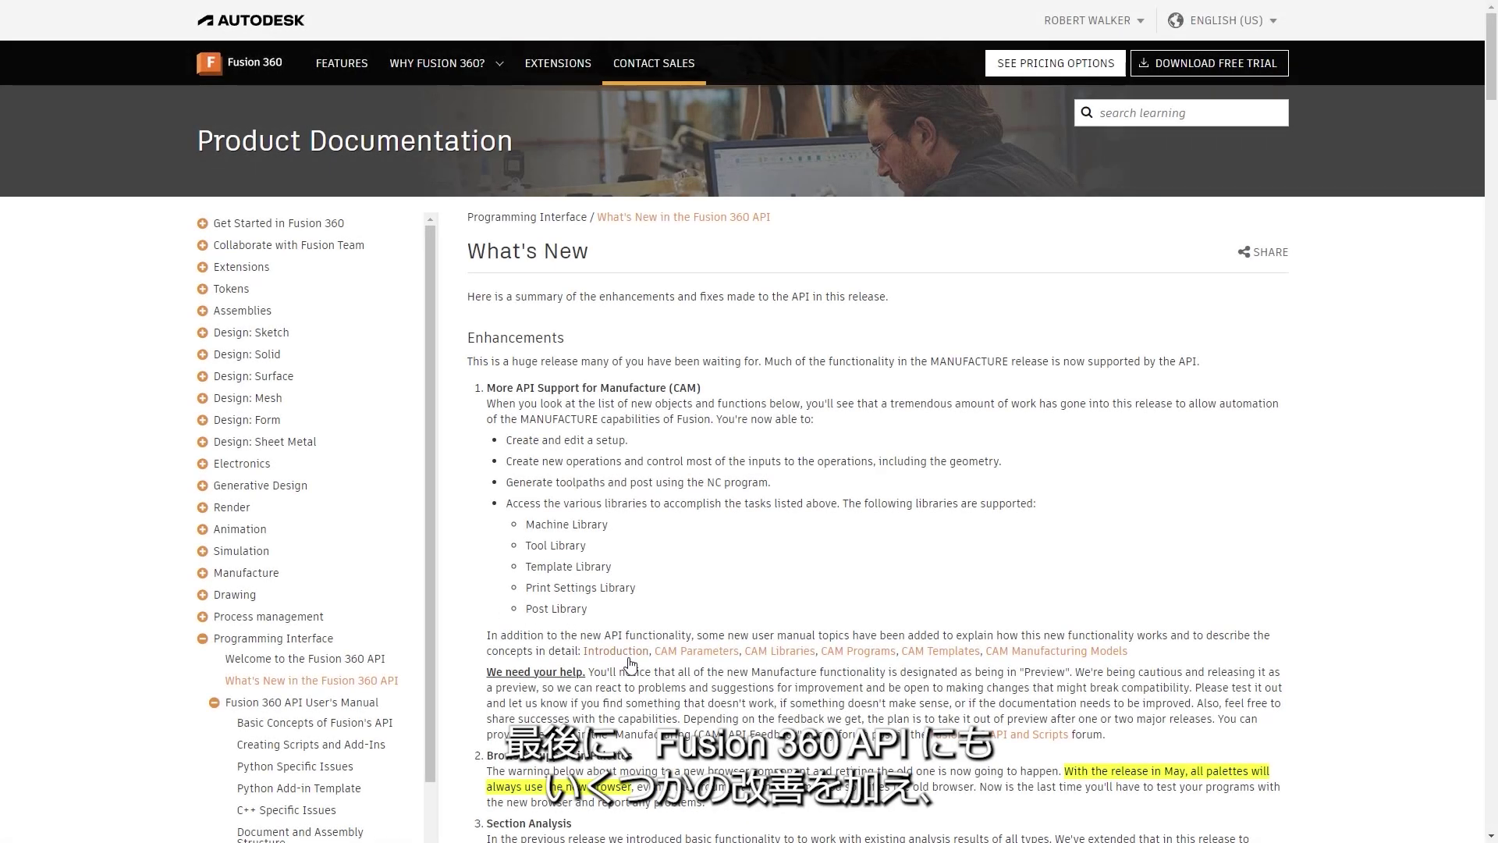
# Read through the introduction to the CAM API documentation page
pyautogui.click(628, 658)
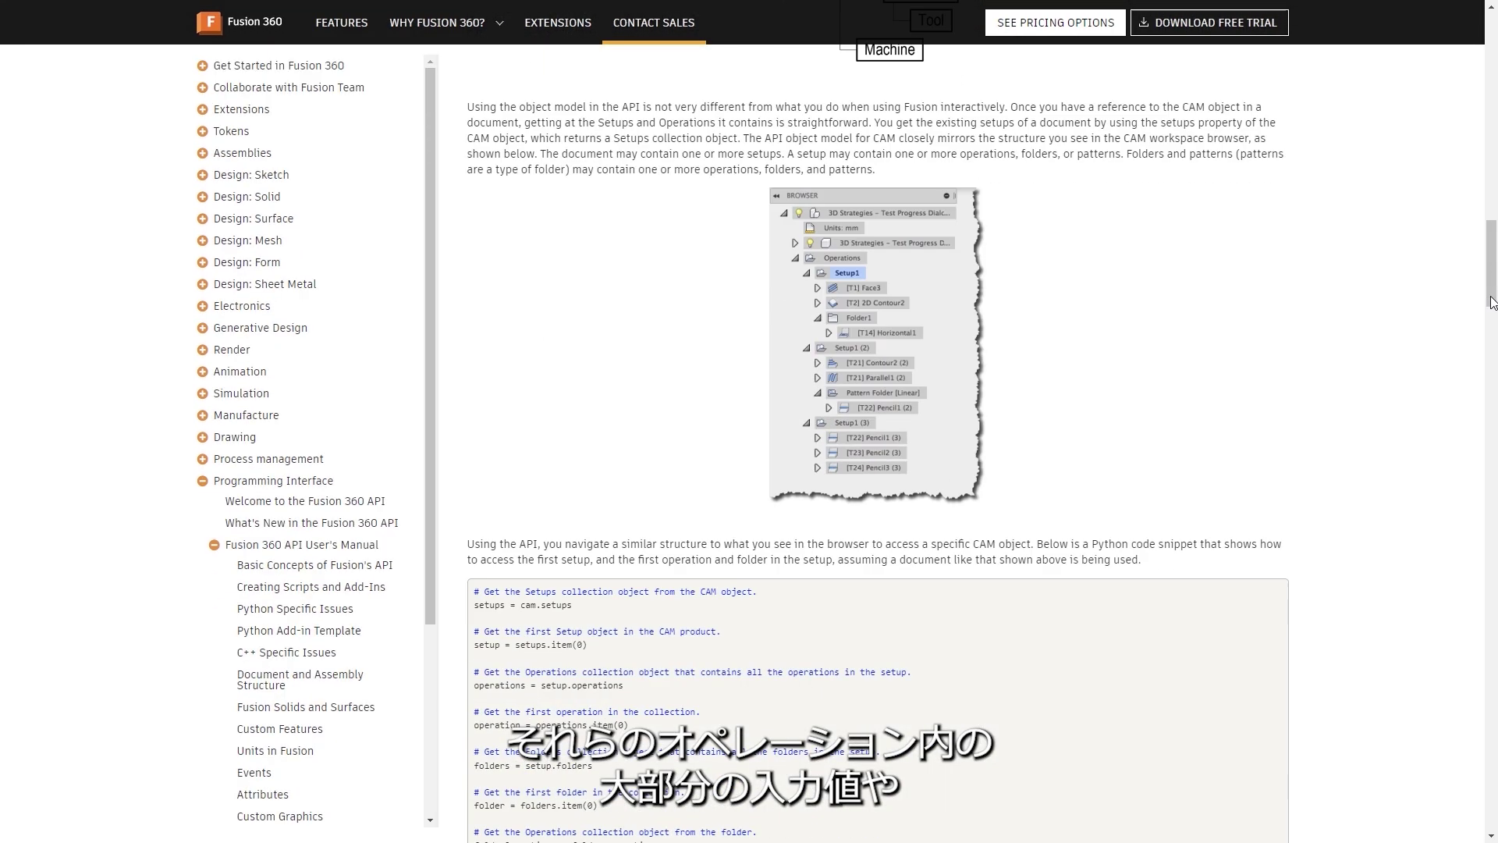
pyautogui.scroll(-20, 1492, 302)
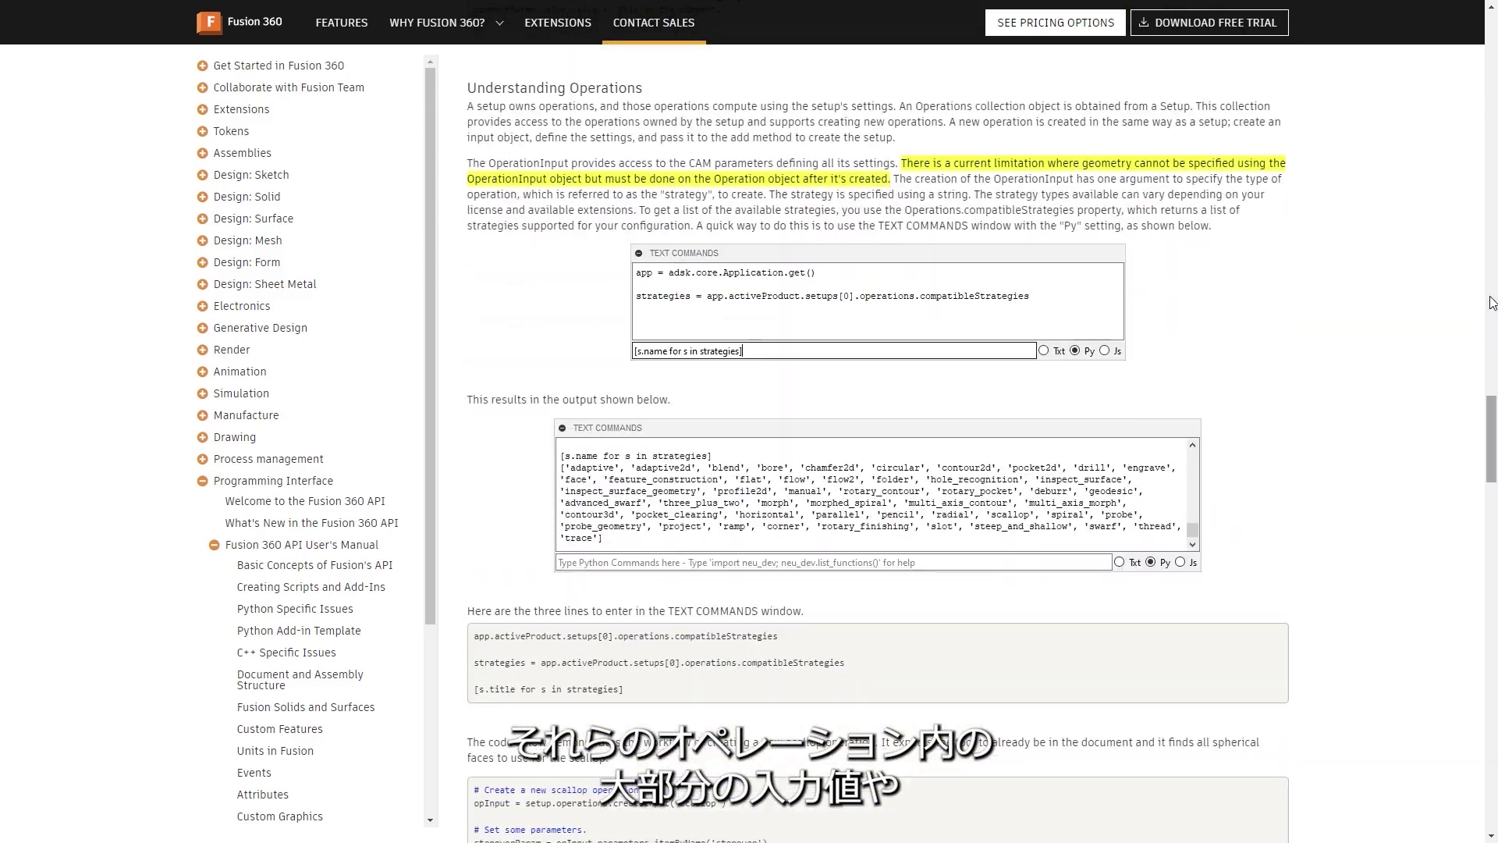
pyautogui.scroll(-20, 1492, 303)
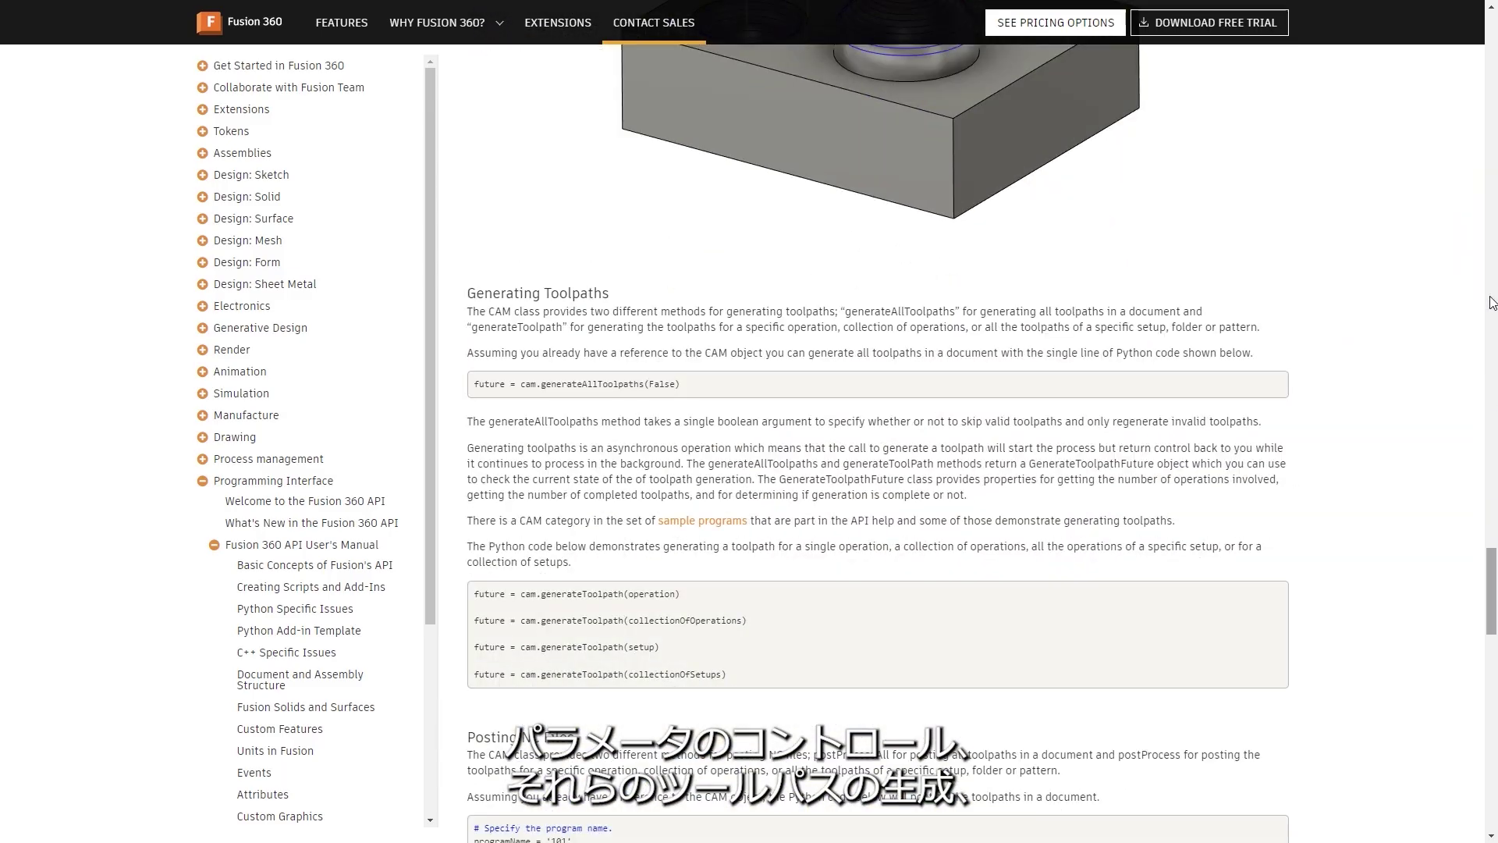
pyautogui.scroll(-4, 1491, 303)
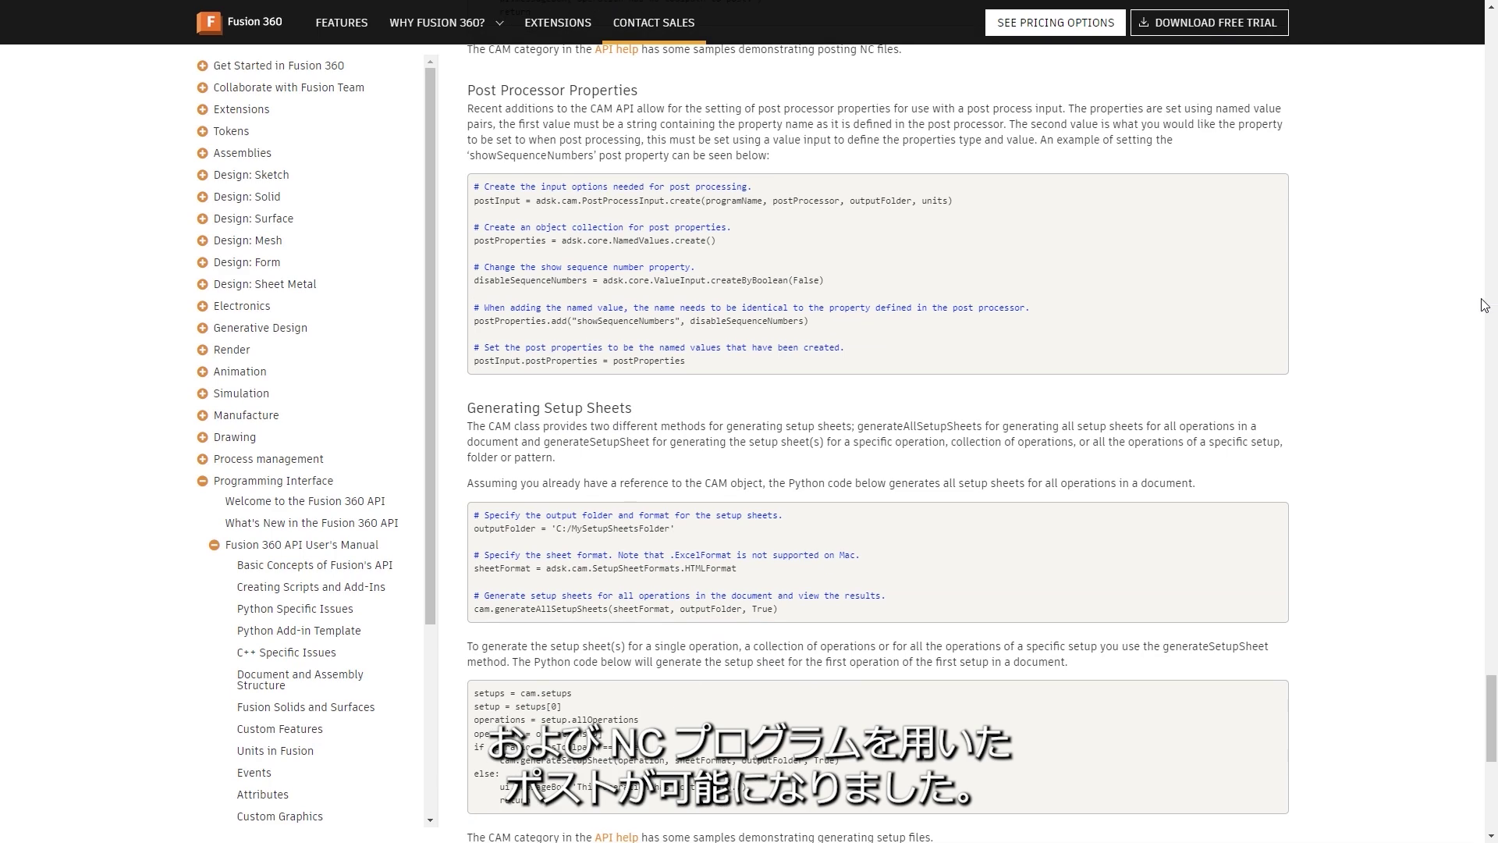
# Look at the CAM Parameters page, then view CAM Libraries' tool-library query example code
pyautogui.click(334, 523)
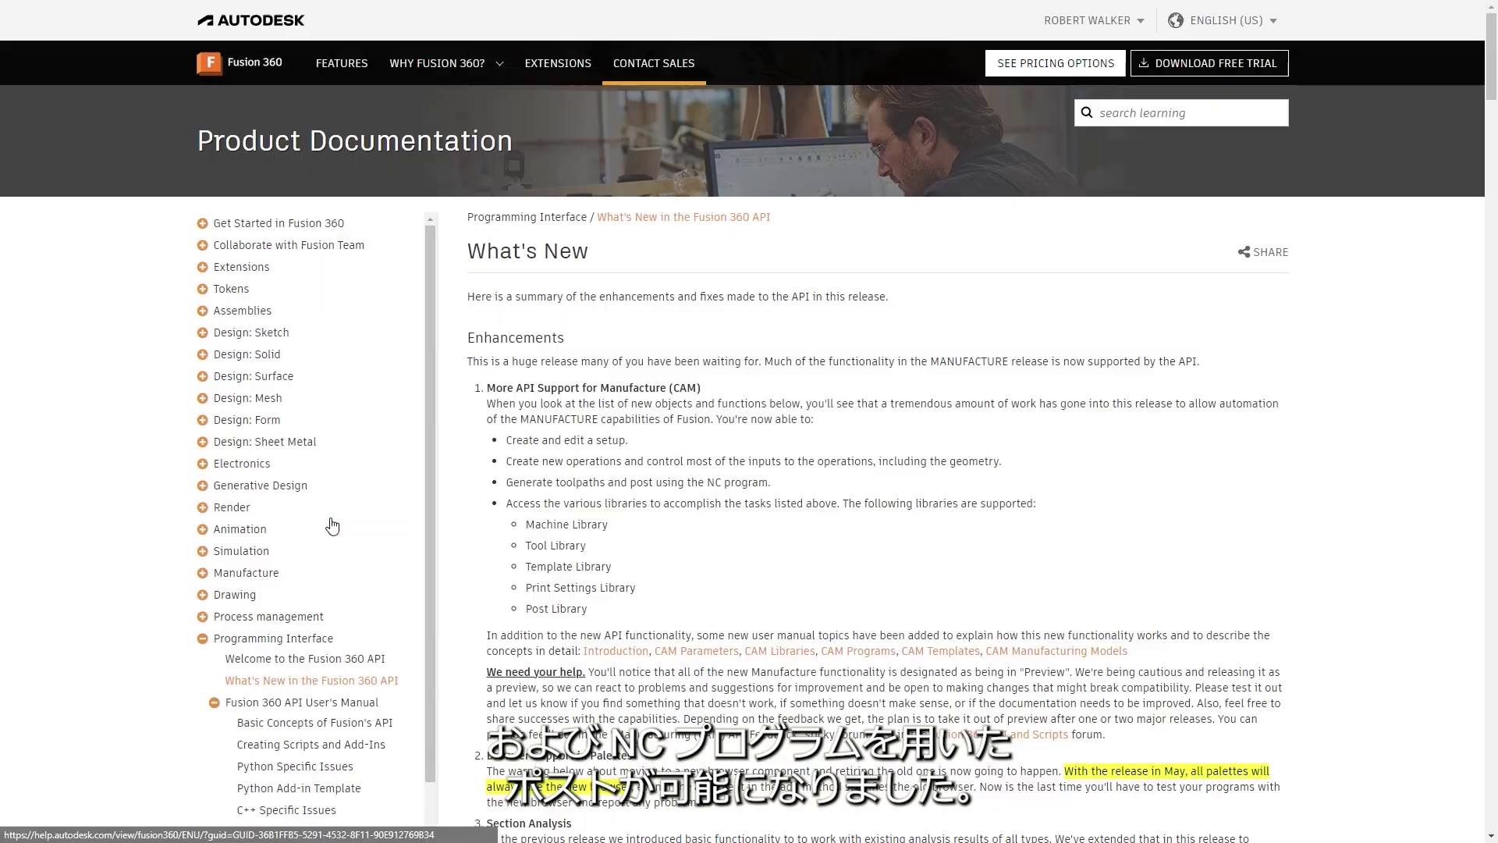
pyautogui.click(698, 653)
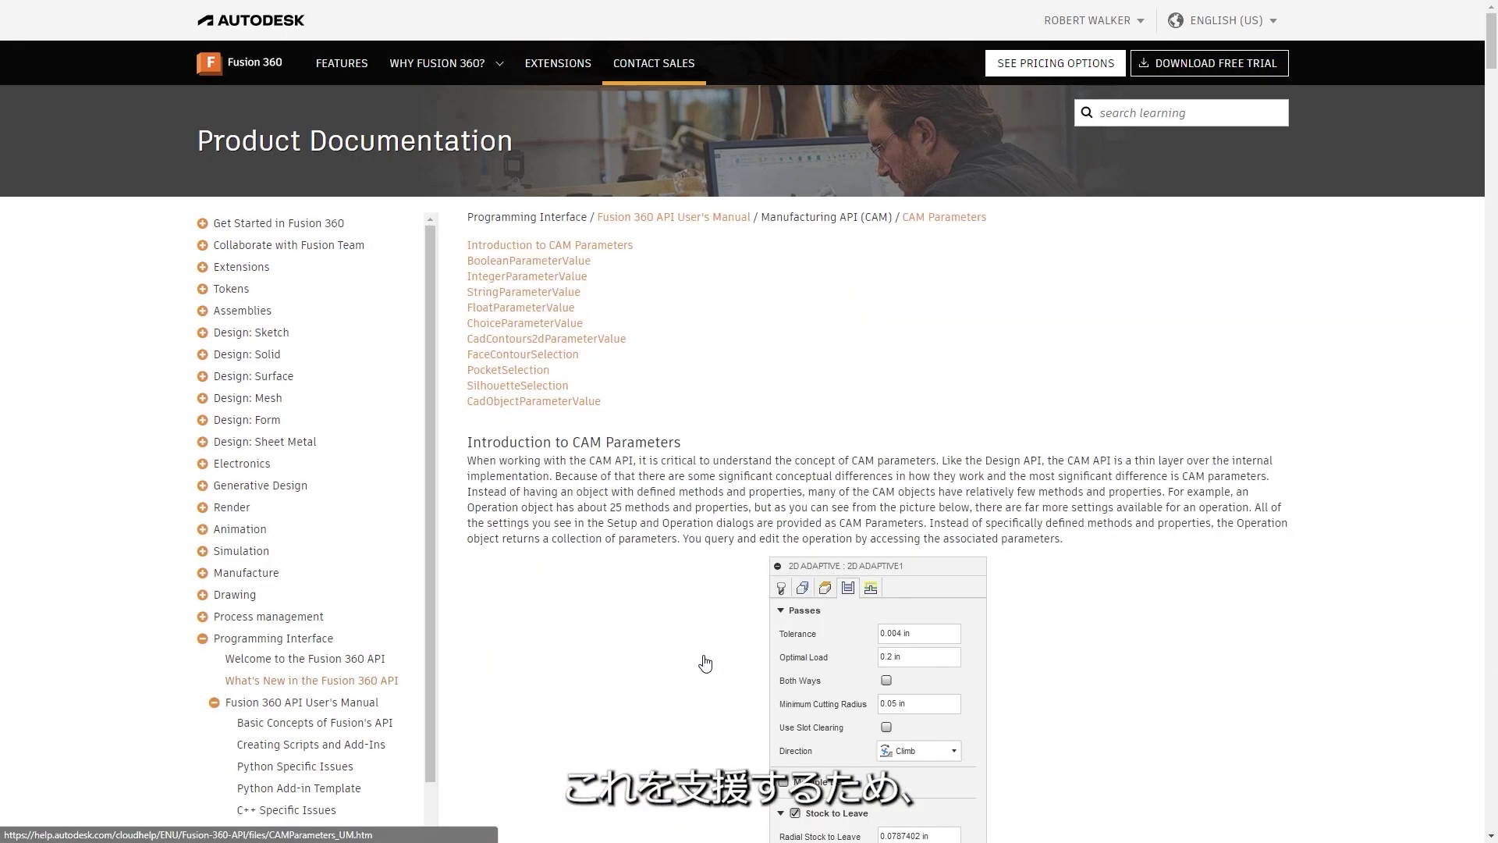
pyautogui.click(380, 684)
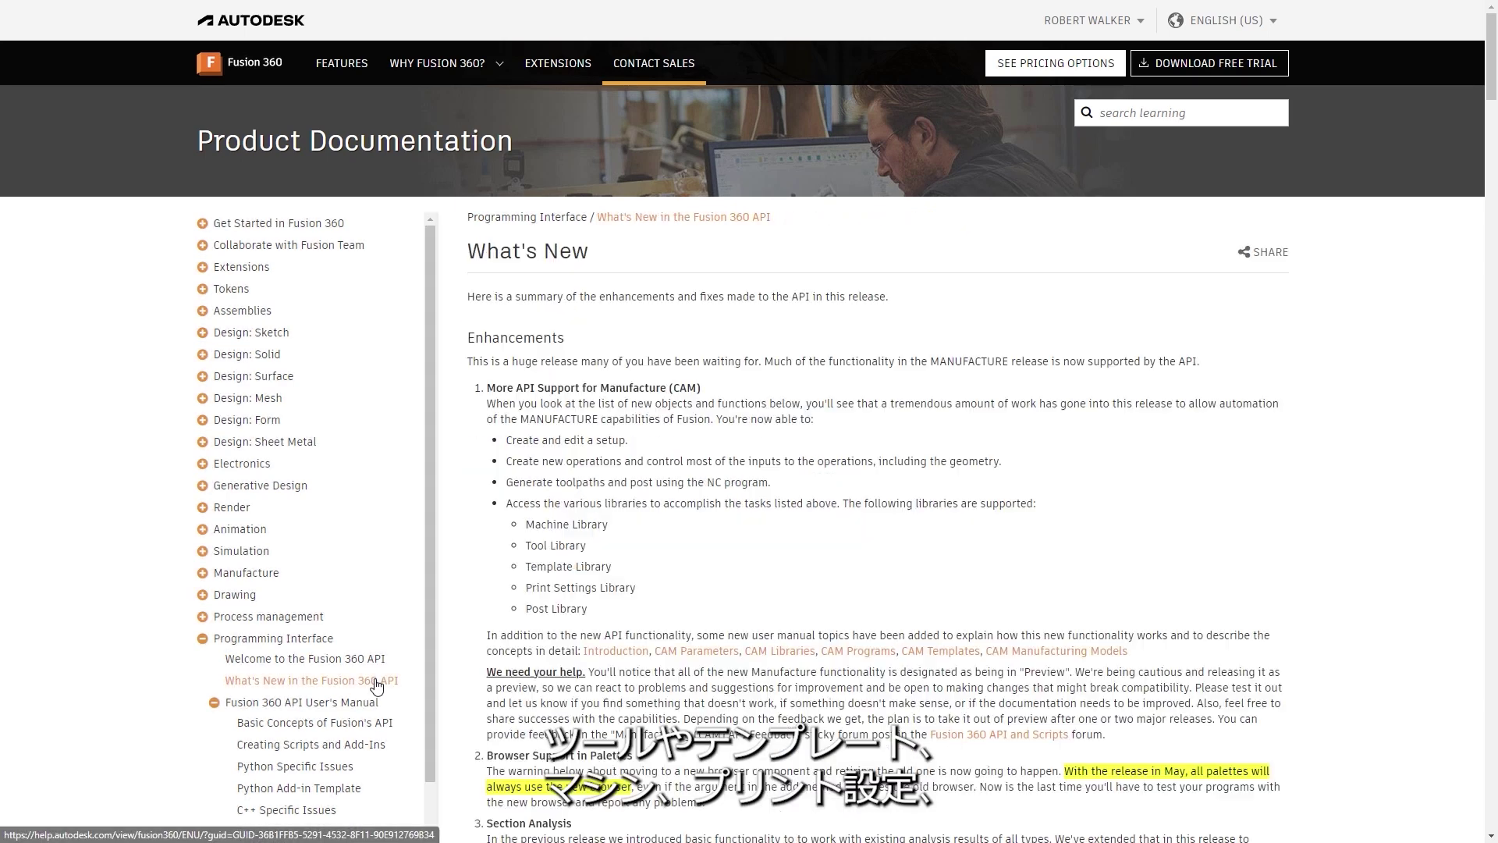
pyautogui.click(775, 652)
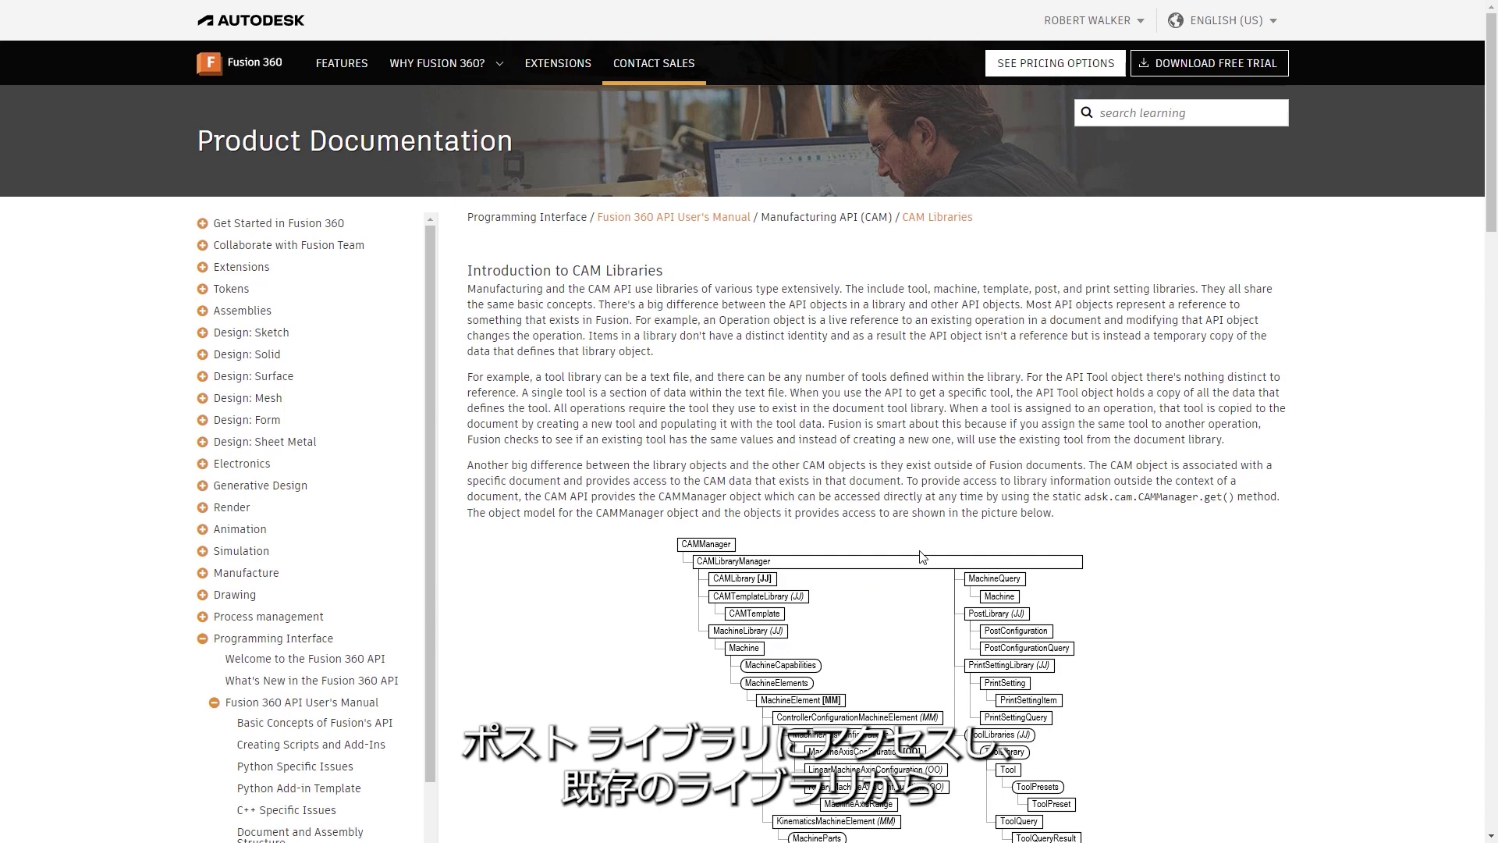
pyautogui.moveTo(1483, 224); pyautogui.dragTo(1483, 705)
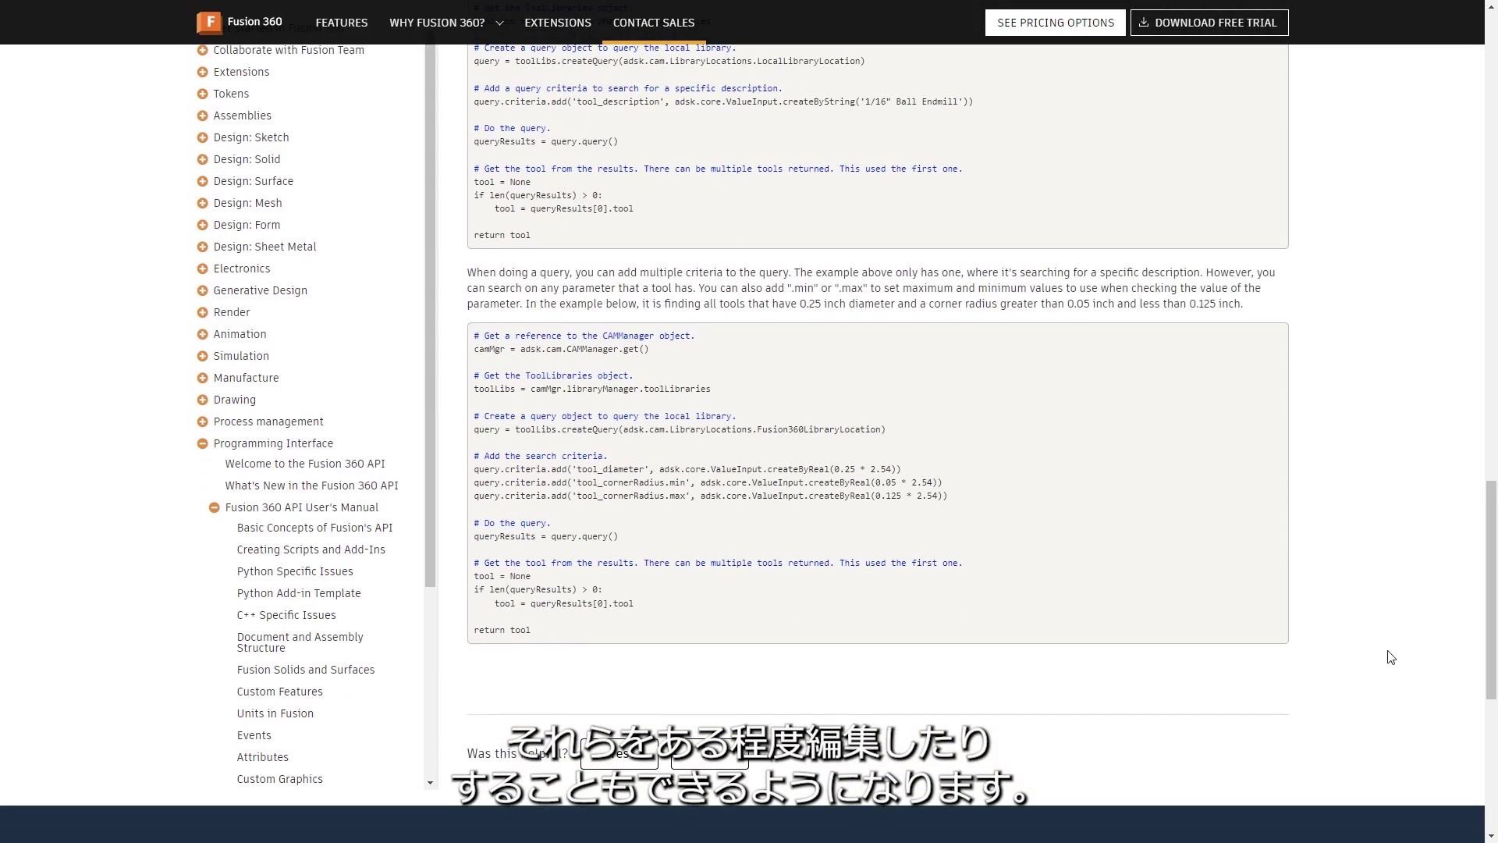